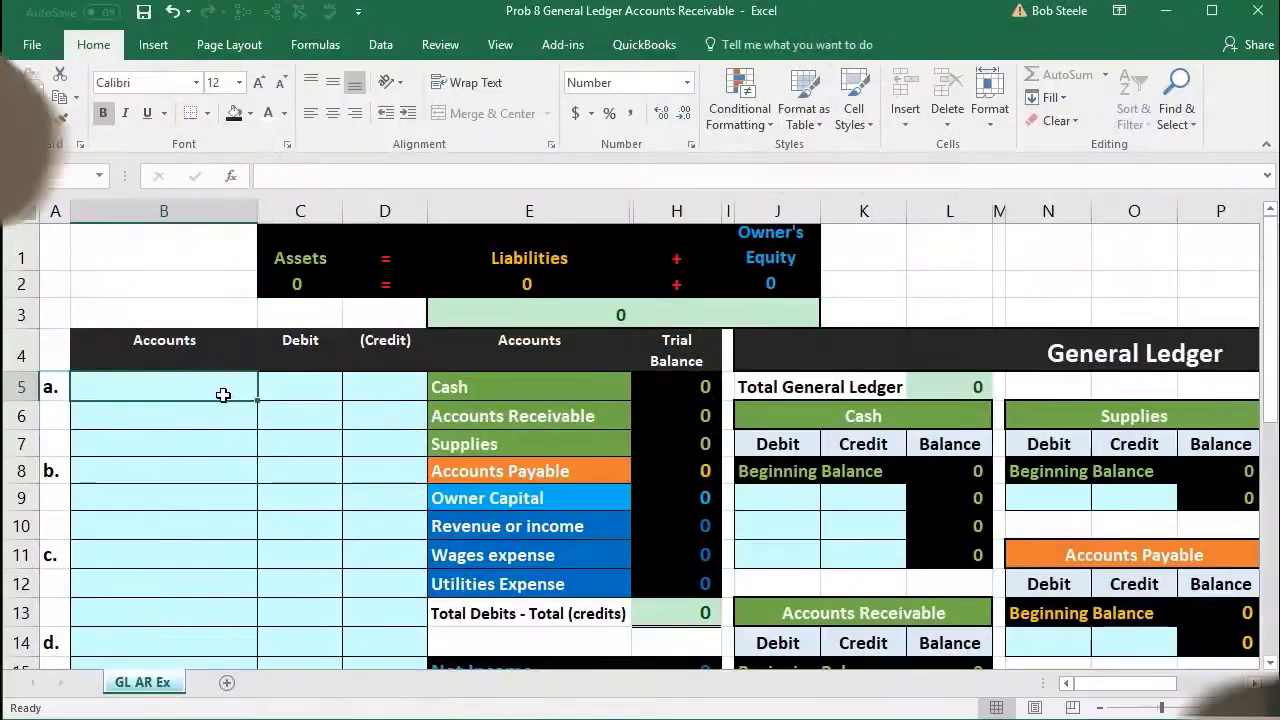
drag(223, 395, 357, 412)
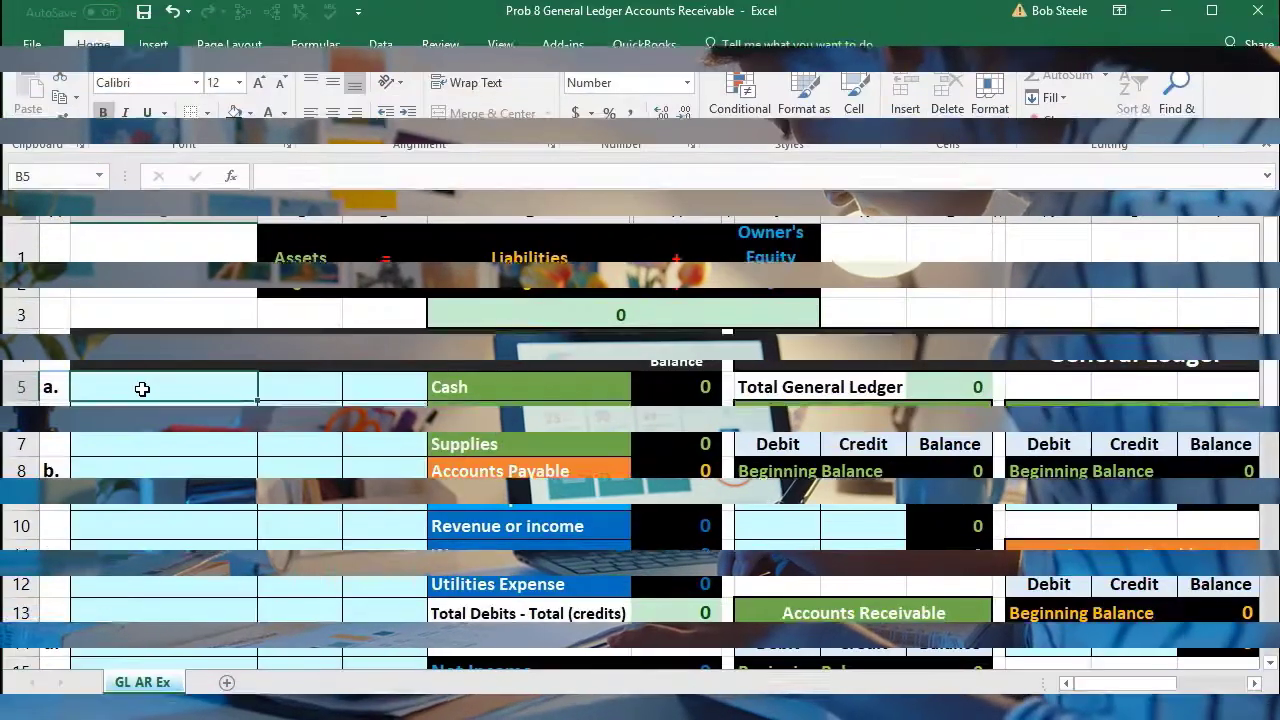
drag(142, 389, 346, 403)
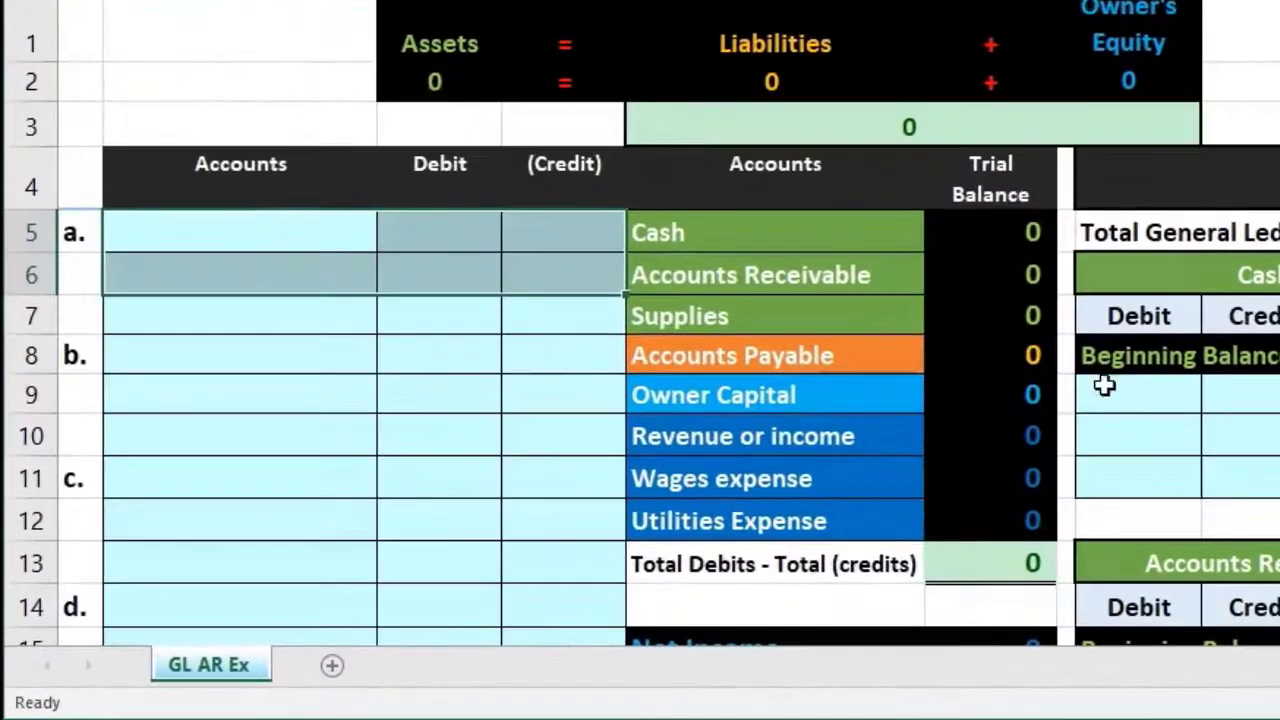
click(803, 514)
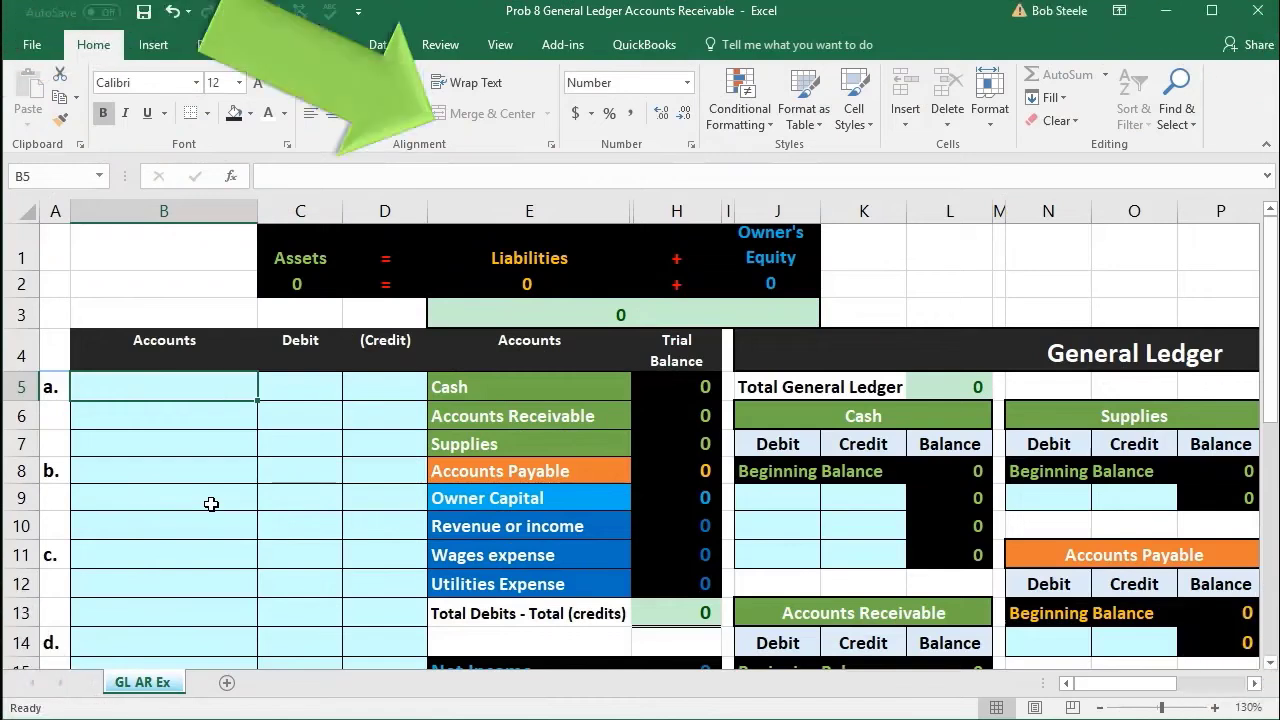
click(507, 386)
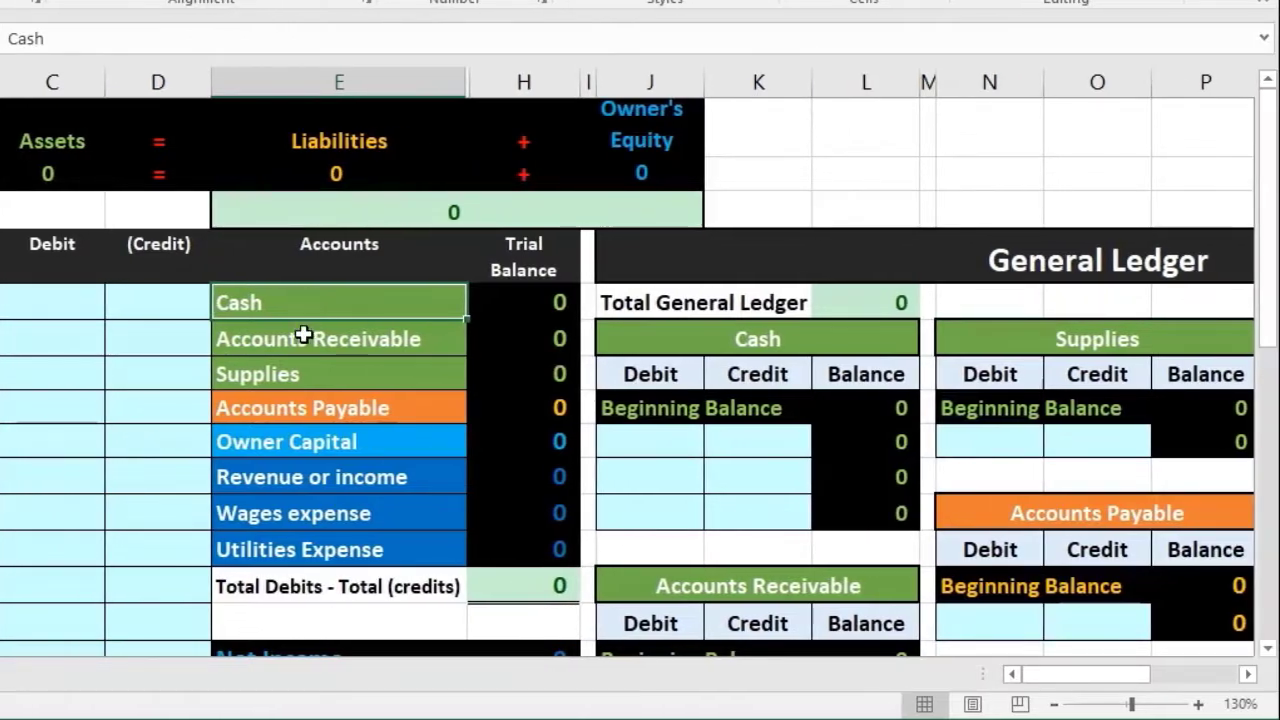
Copy the Accounts Receivable account name from the trial balance into journal cell B5, pasting values only
click(303, 338)
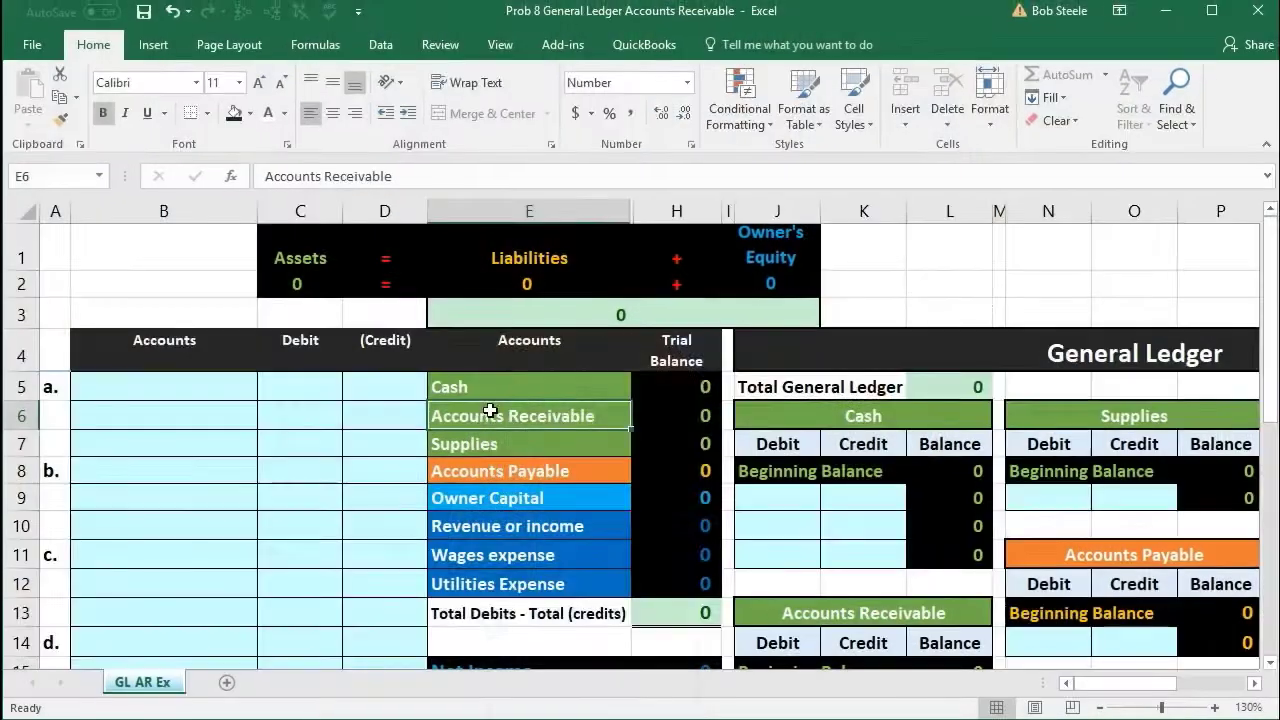
right_click(490, 413)
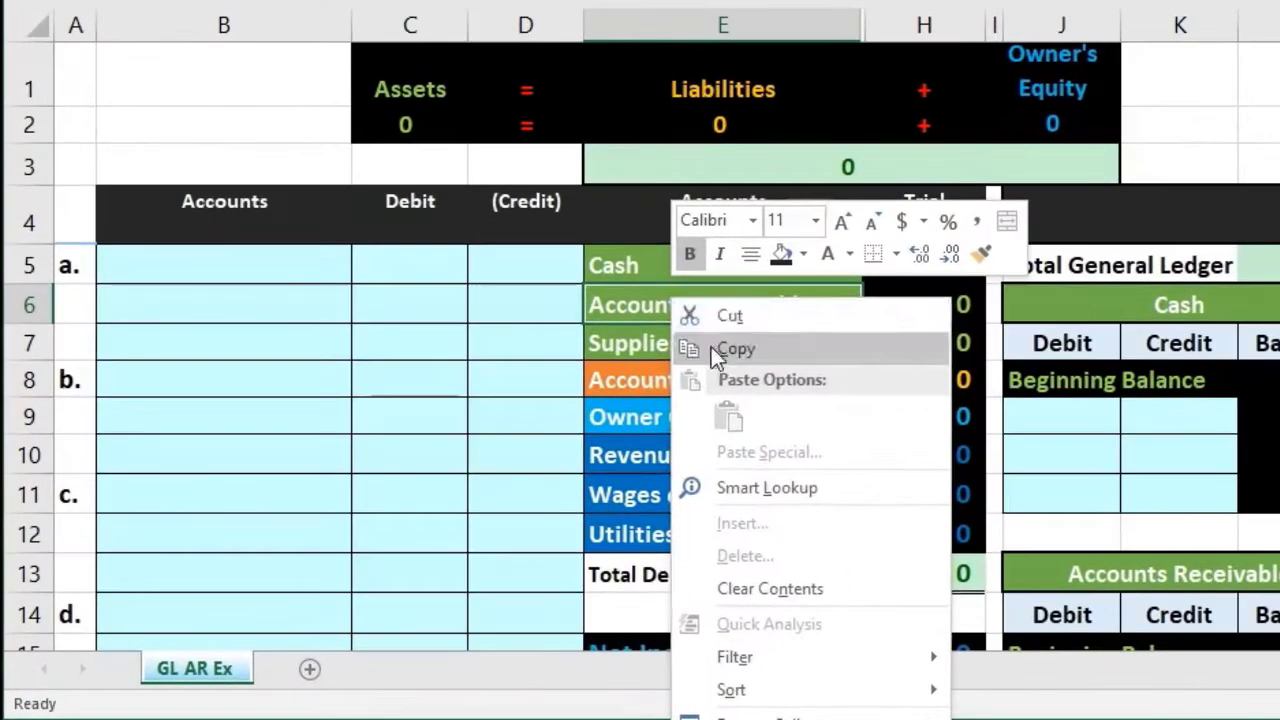
click(735, 348)
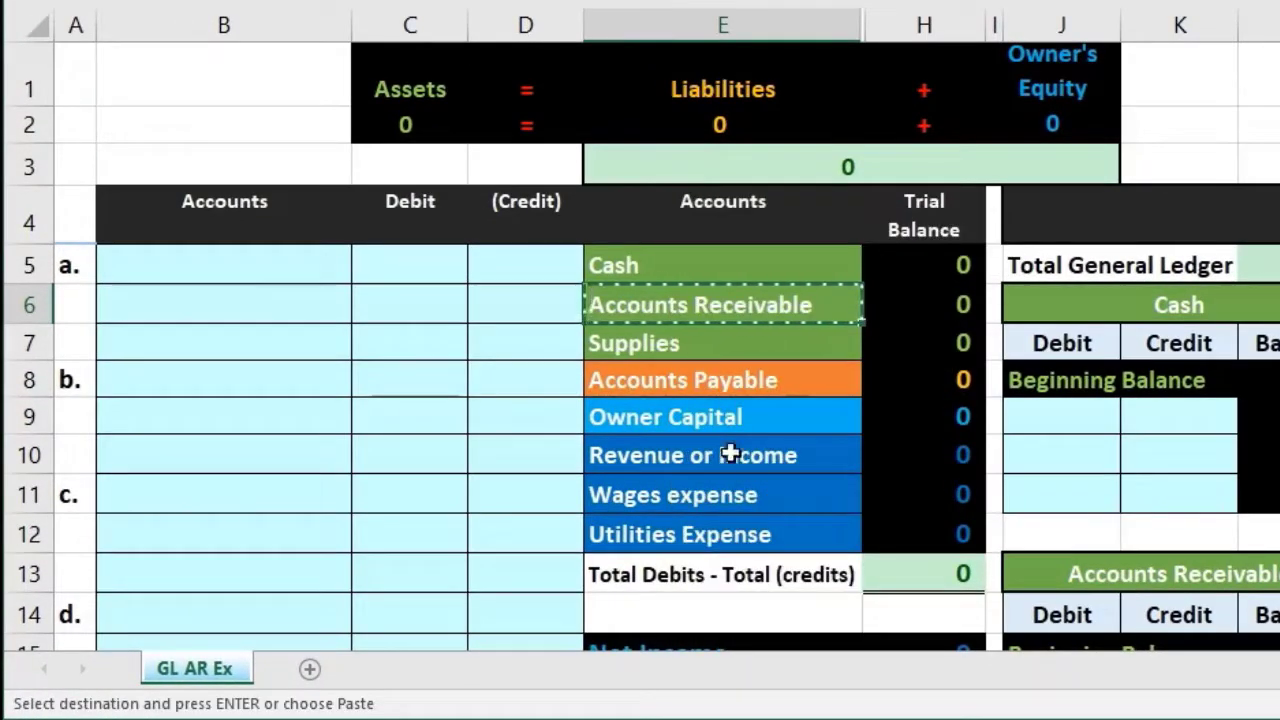
click(250, 267)
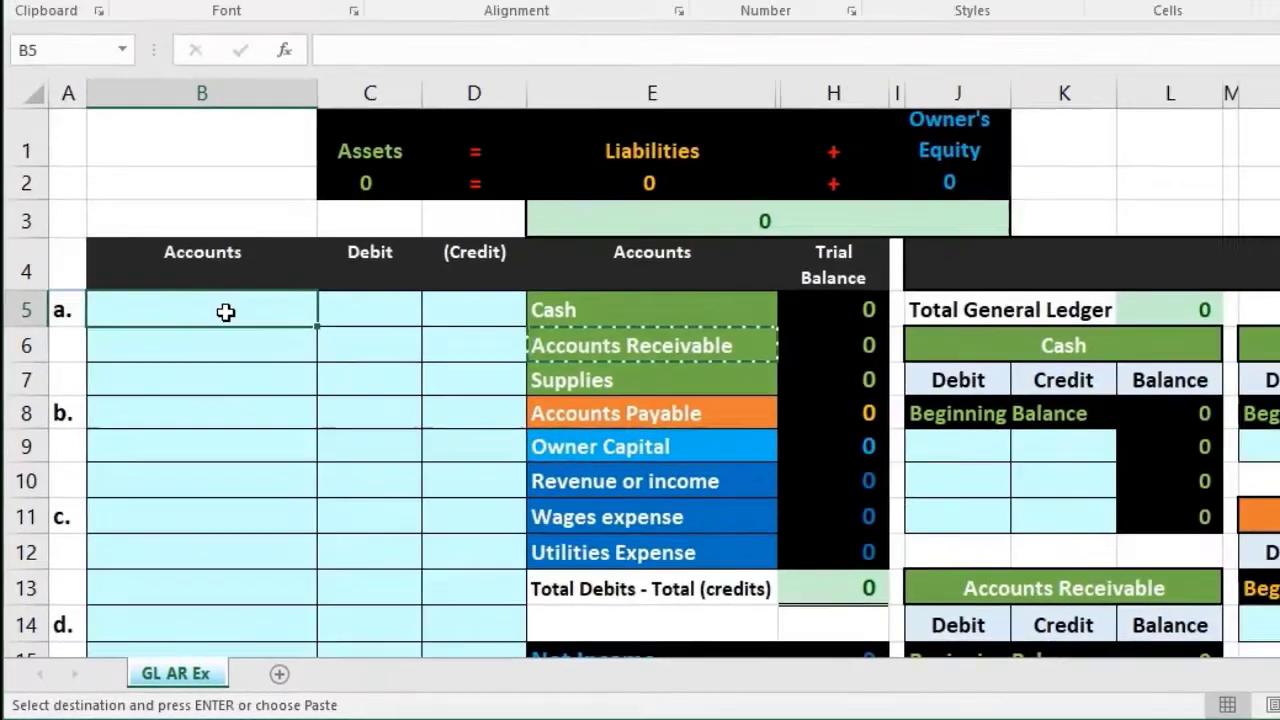
right_click(250, 267)
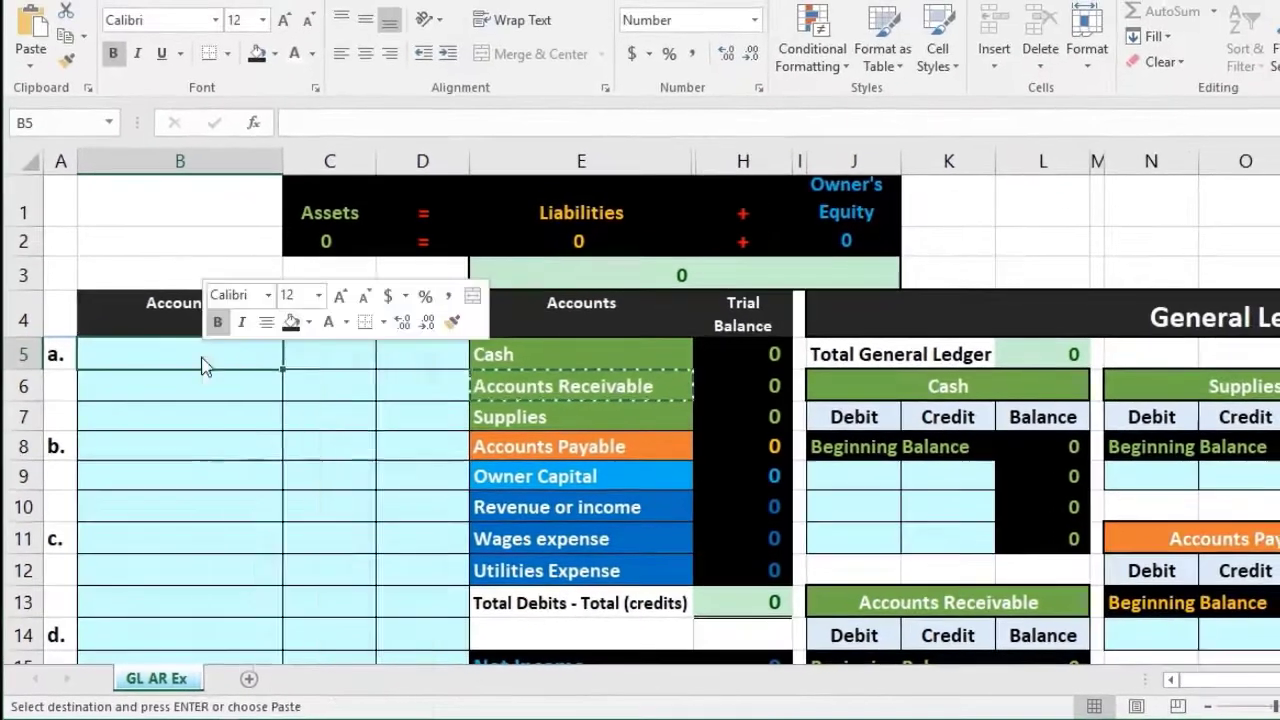
click(281, 456)
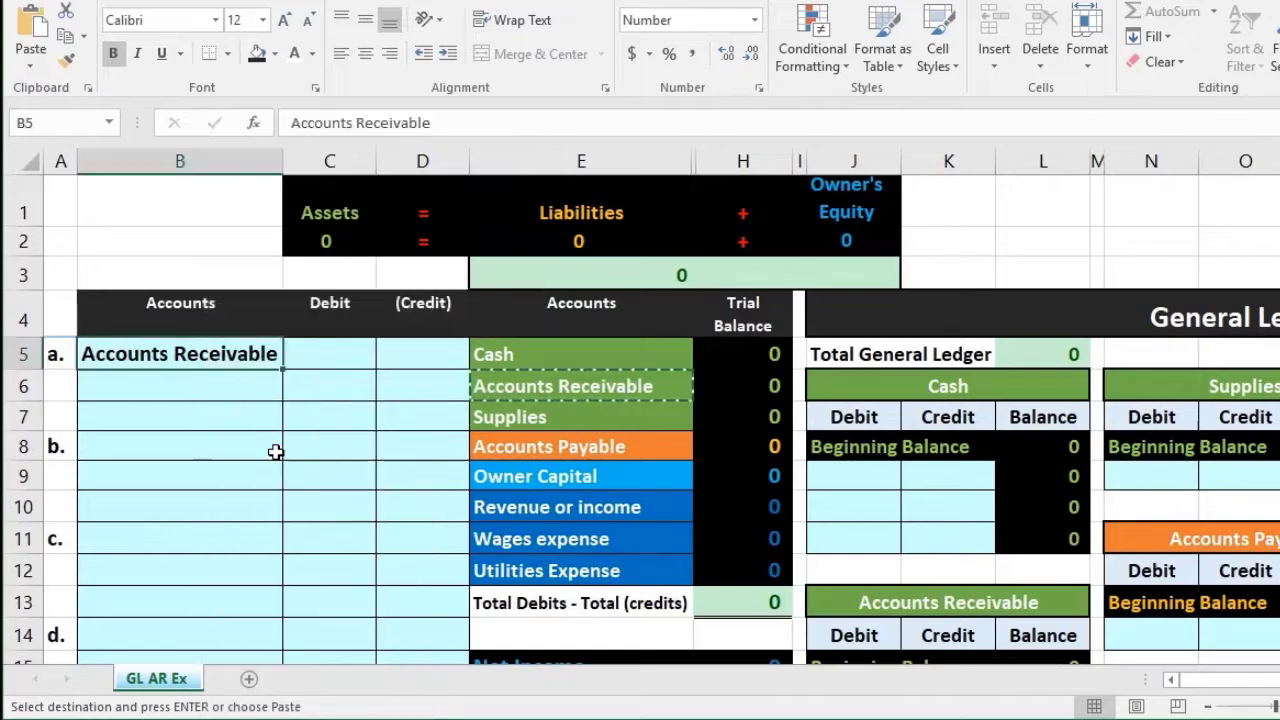
Enter 13,000 as the debit for Accounts Receivable in cell C5 of entry a
scroll(275, 452, down, 3)
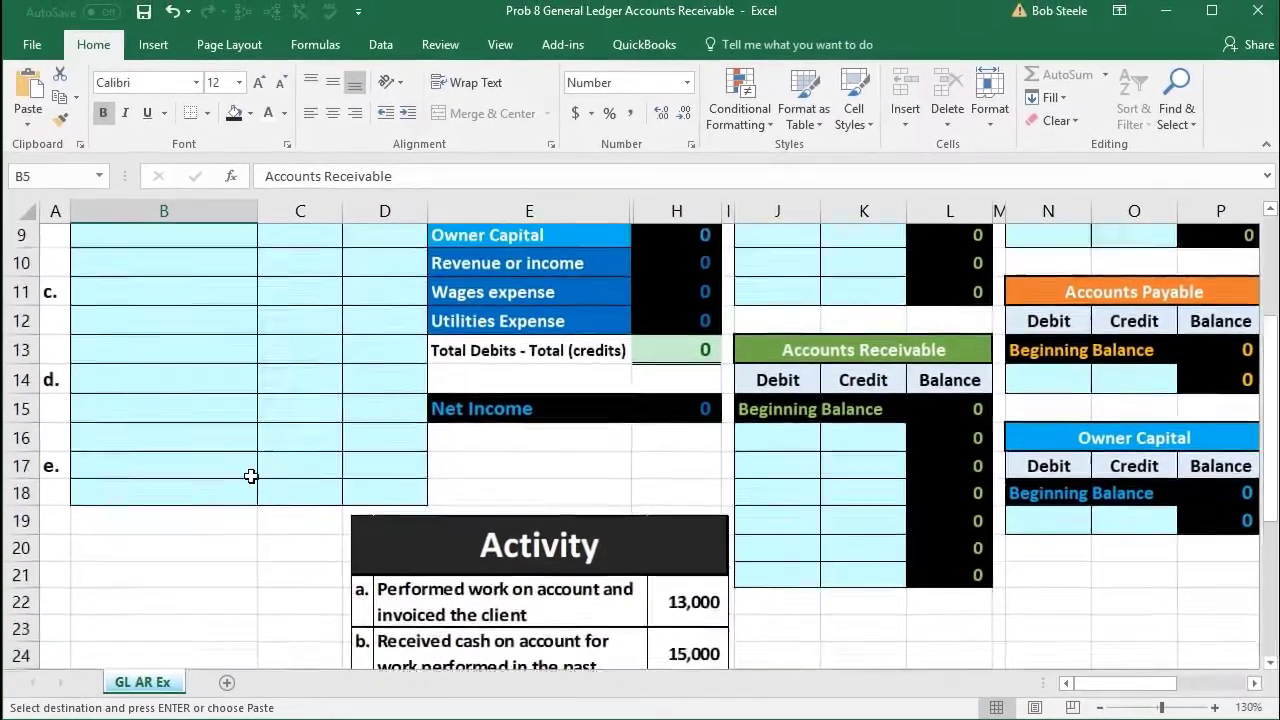
scroll(251, 476, up, 3)
click(290, 384)
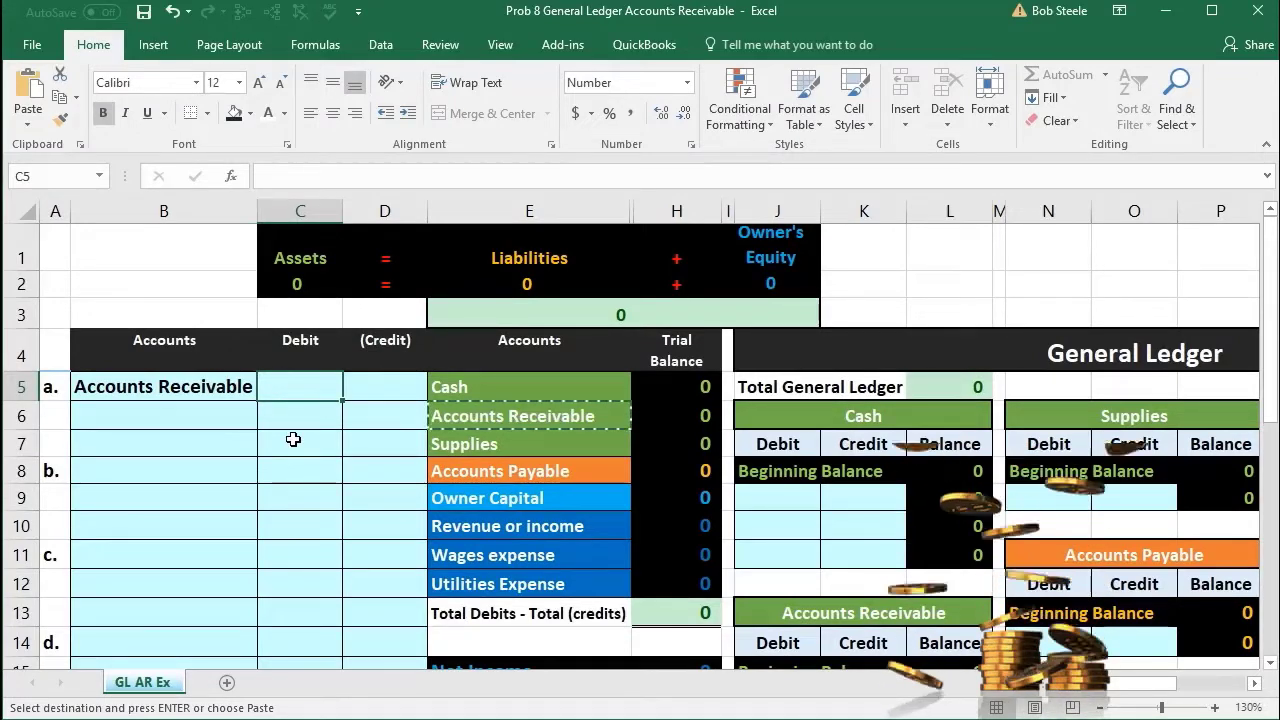
text(13)
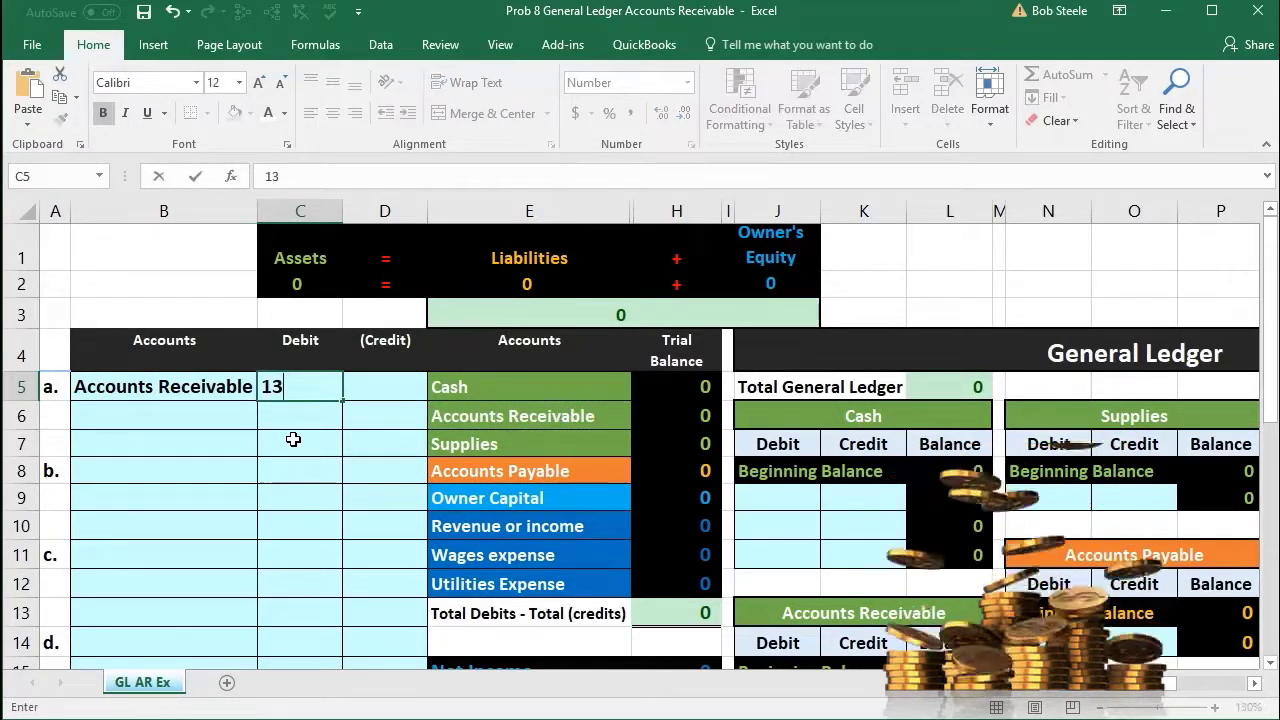
text(00000)
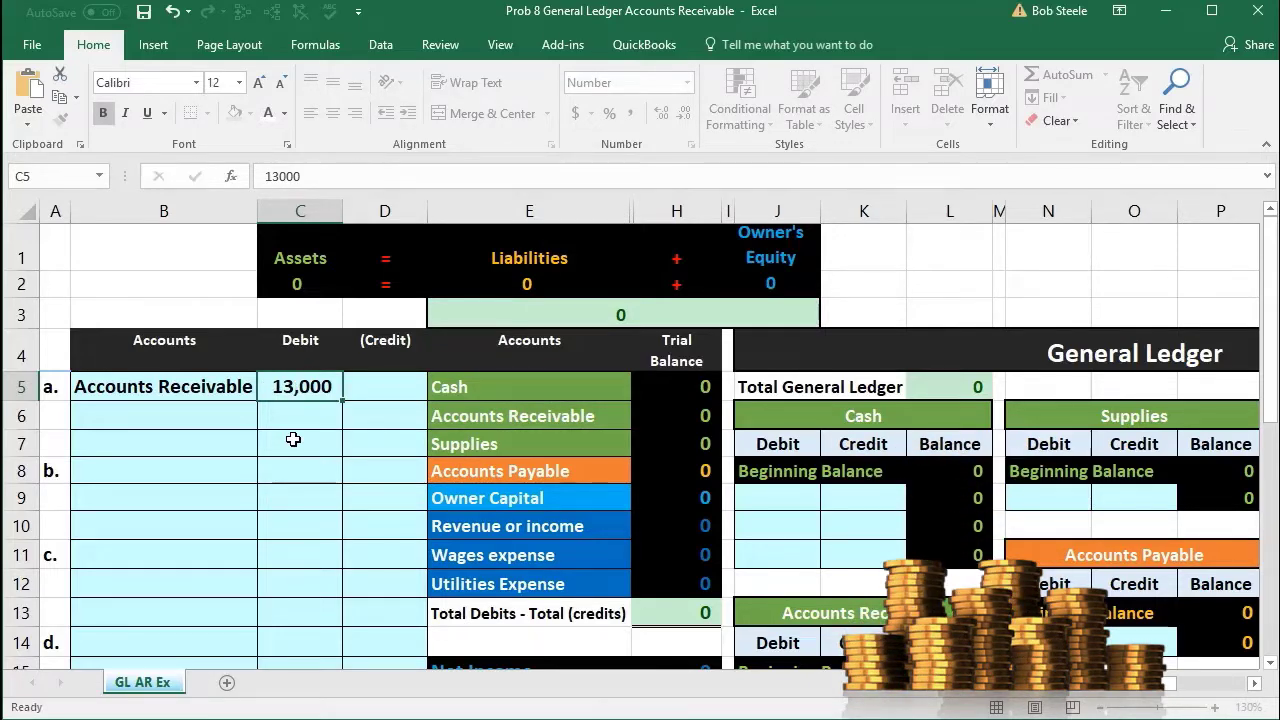
key(Return)
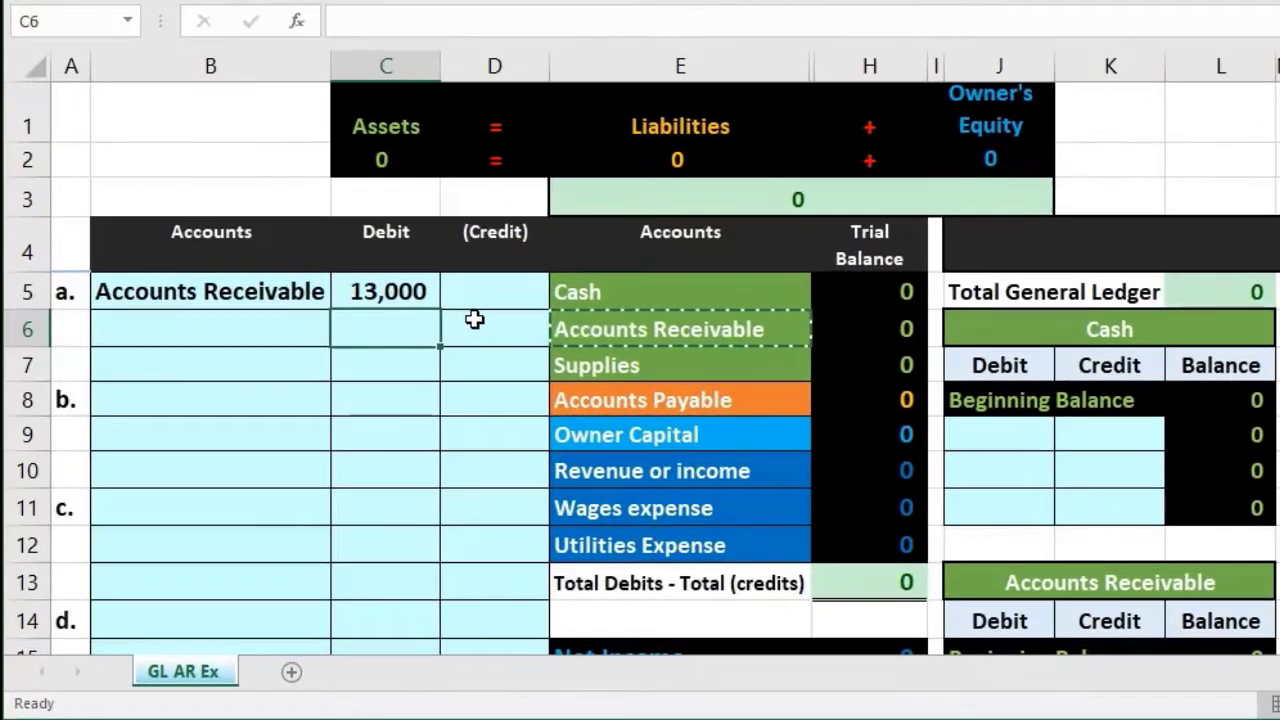
Enter the formula -C5 in cell D6 as the credit amount of entry a
click(369, 407)
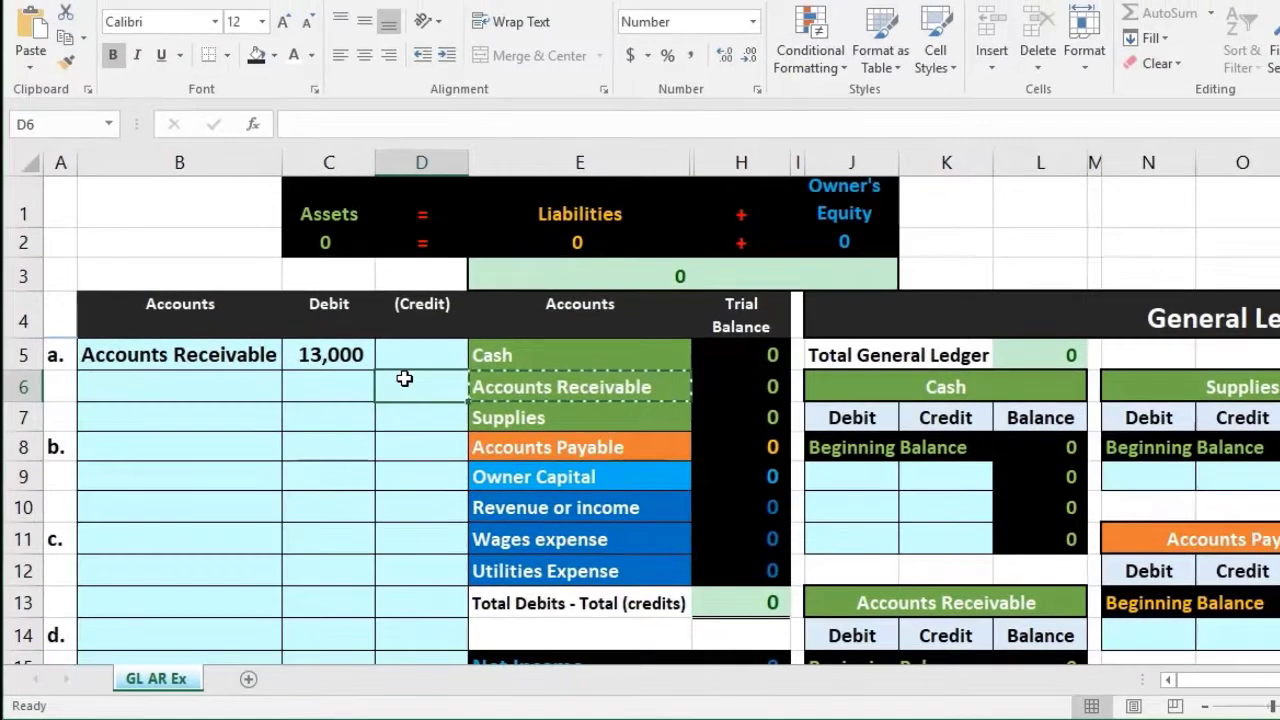
text(-)
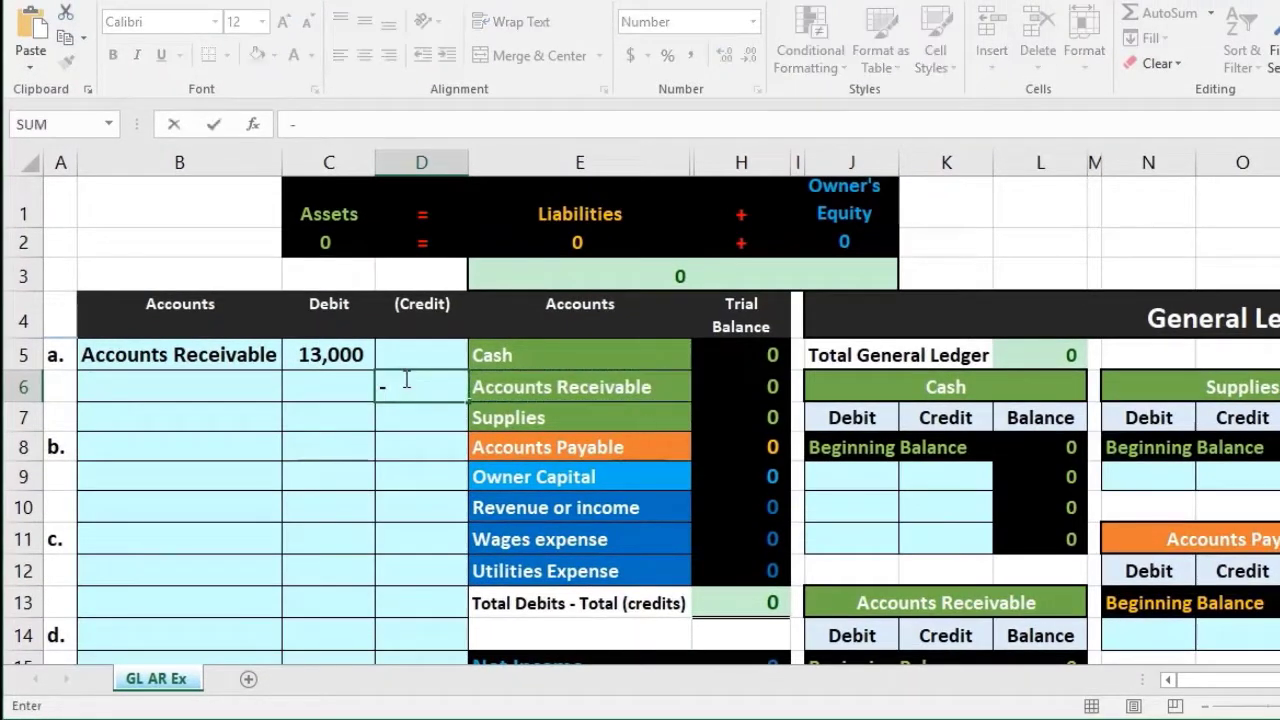
click(350, 357)
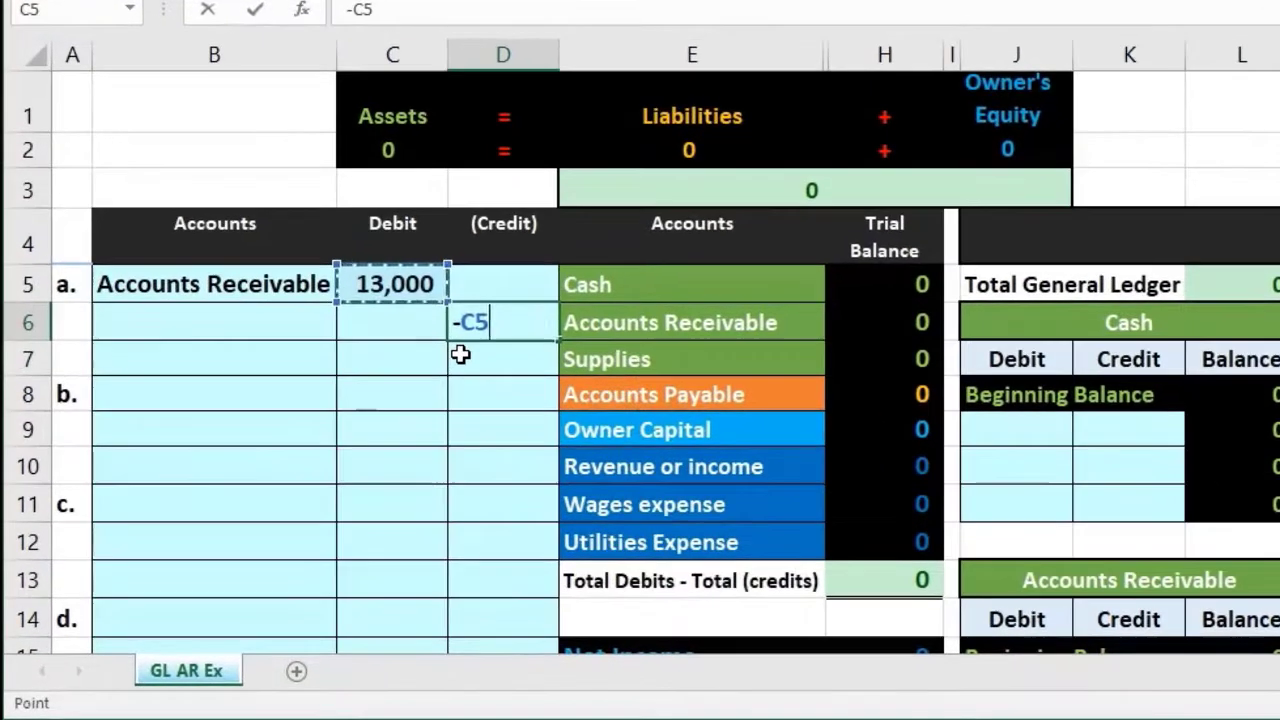
key(Return)
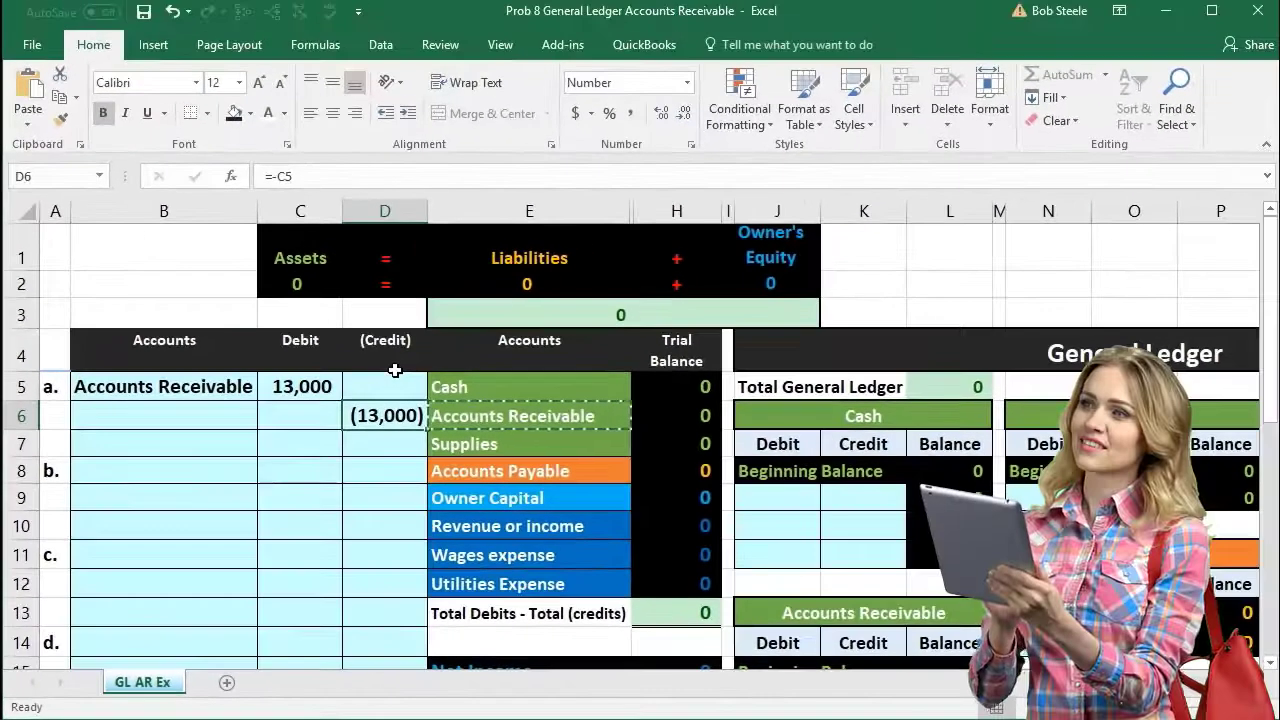
Copy the Revenue or income account name from the trial balance into cell B6 as values only and indent it with leading spaces
click(192, 418)
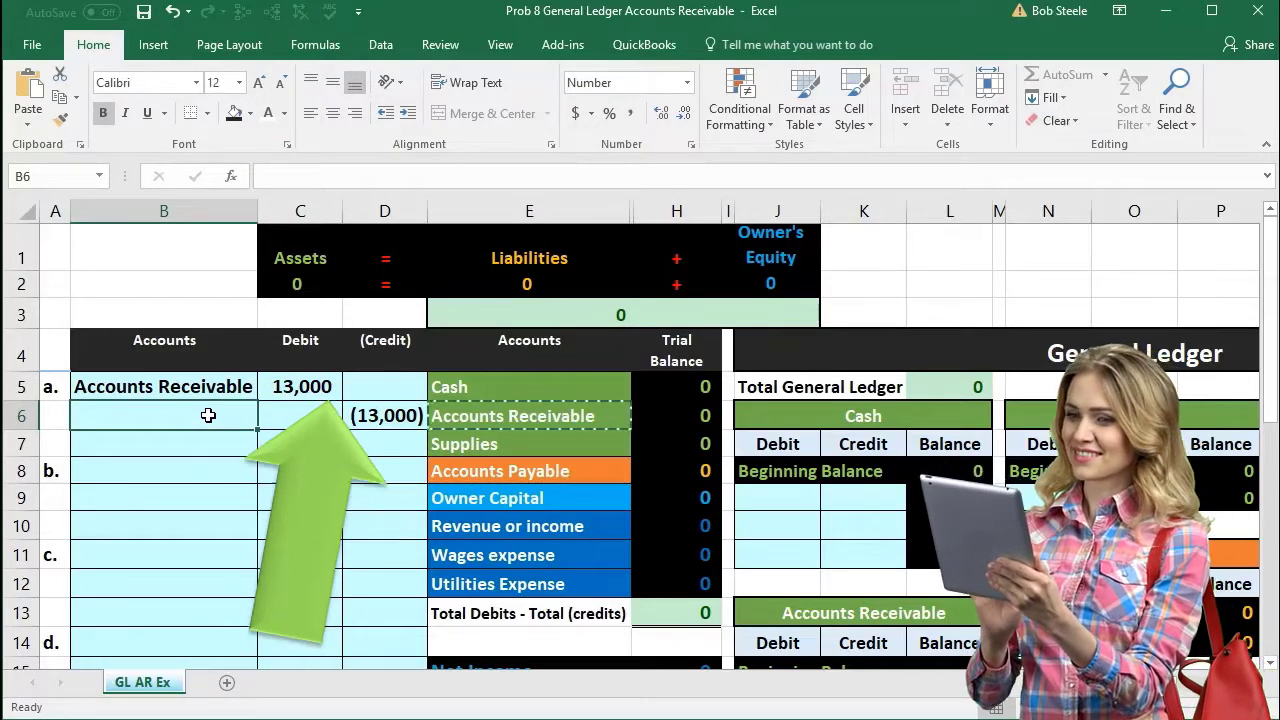
click(517, 526)
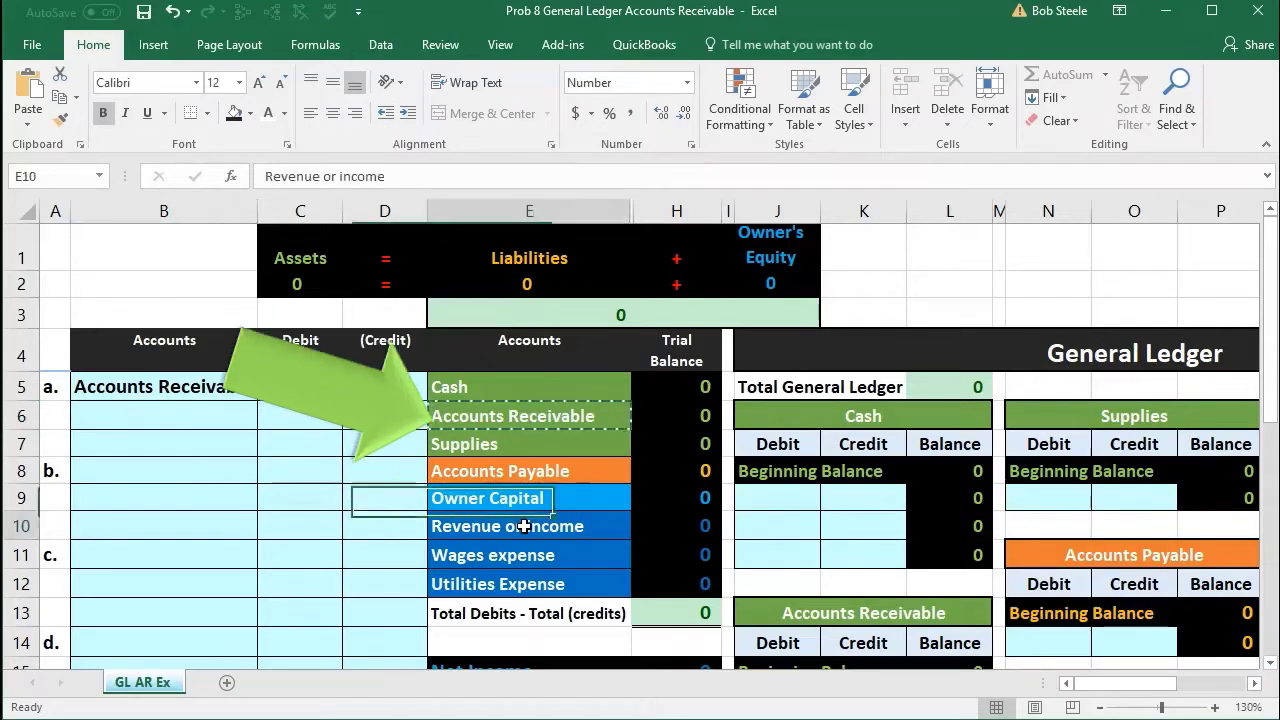
right_click(582, 529)
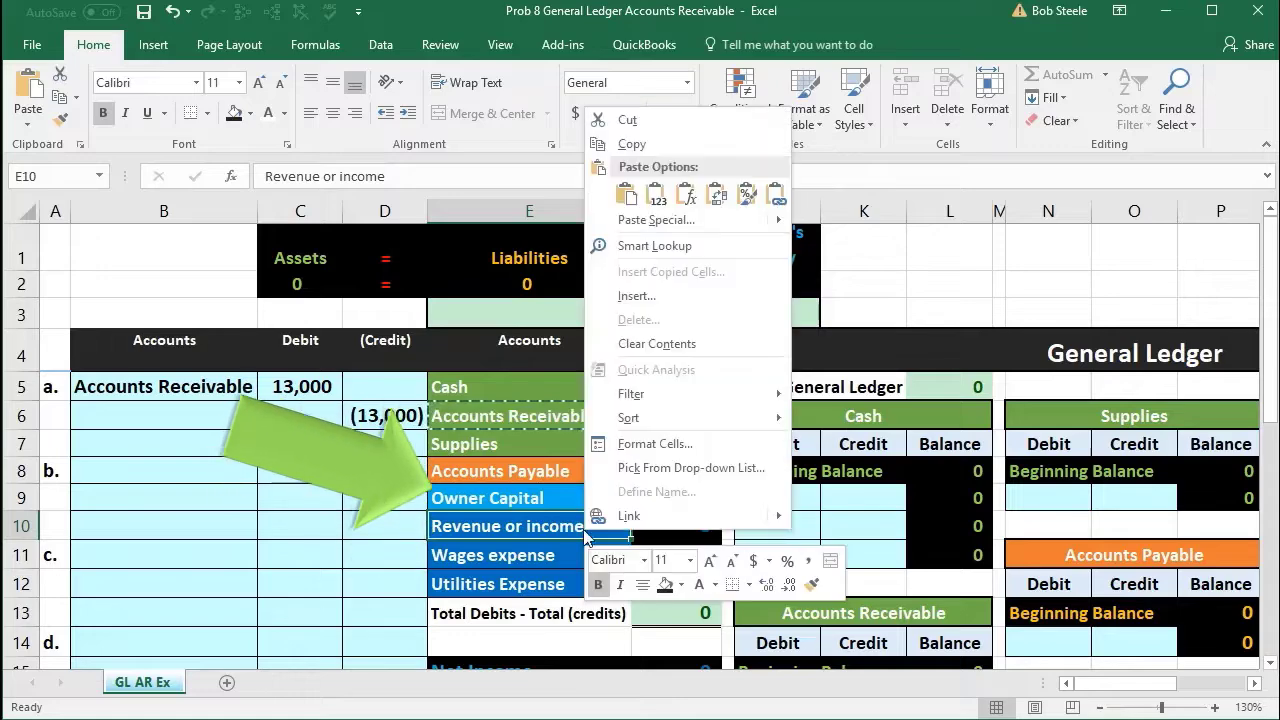
click(611, 150)
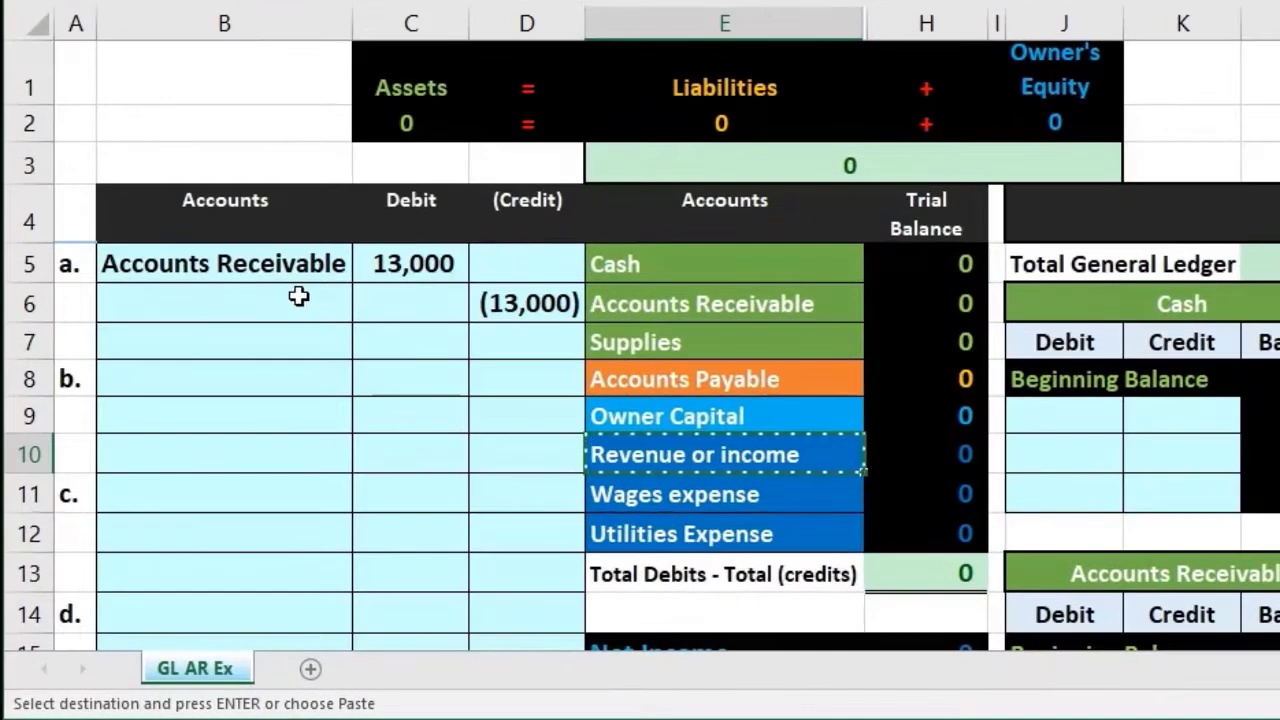
click(214, 411)
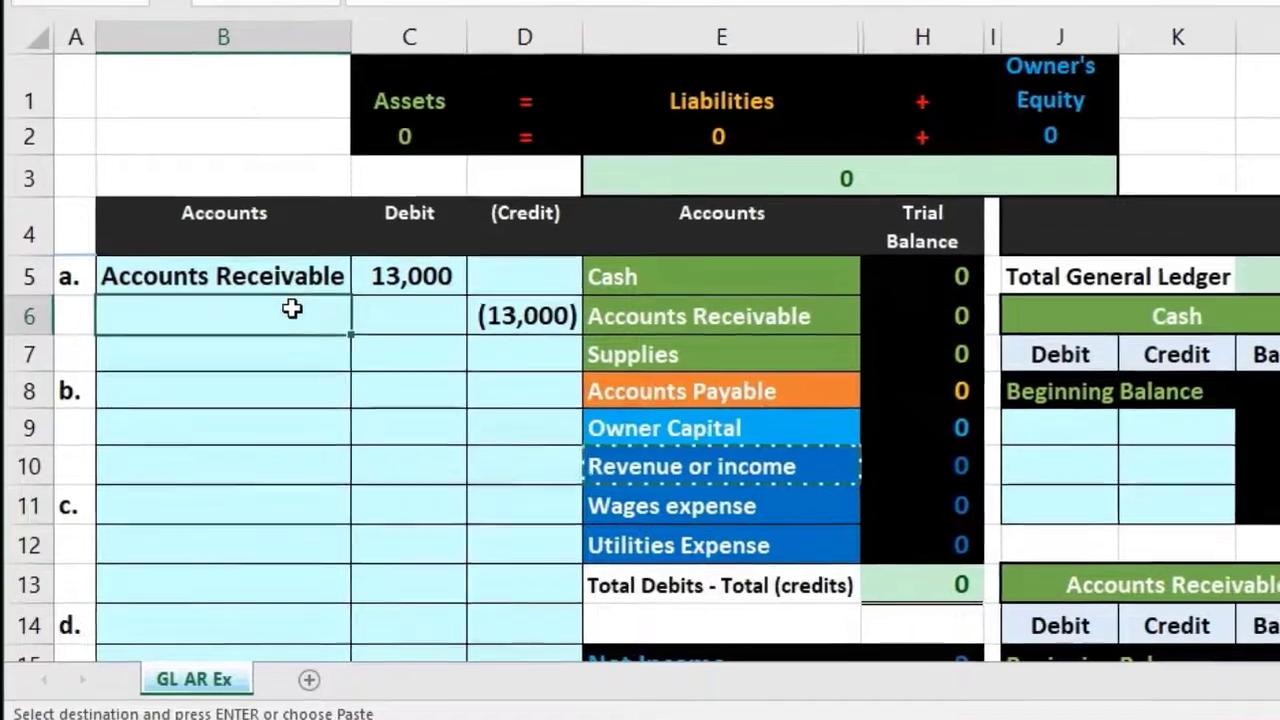
right_click(292, 296)
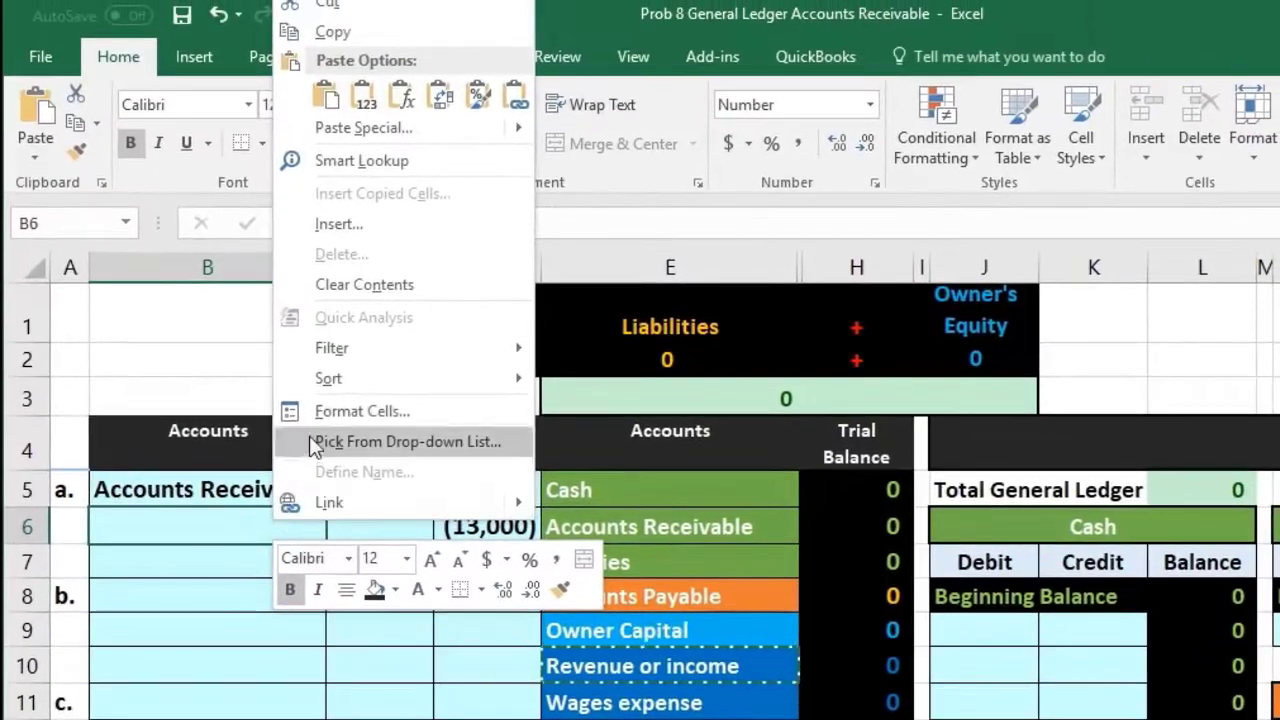
click(366, 110)
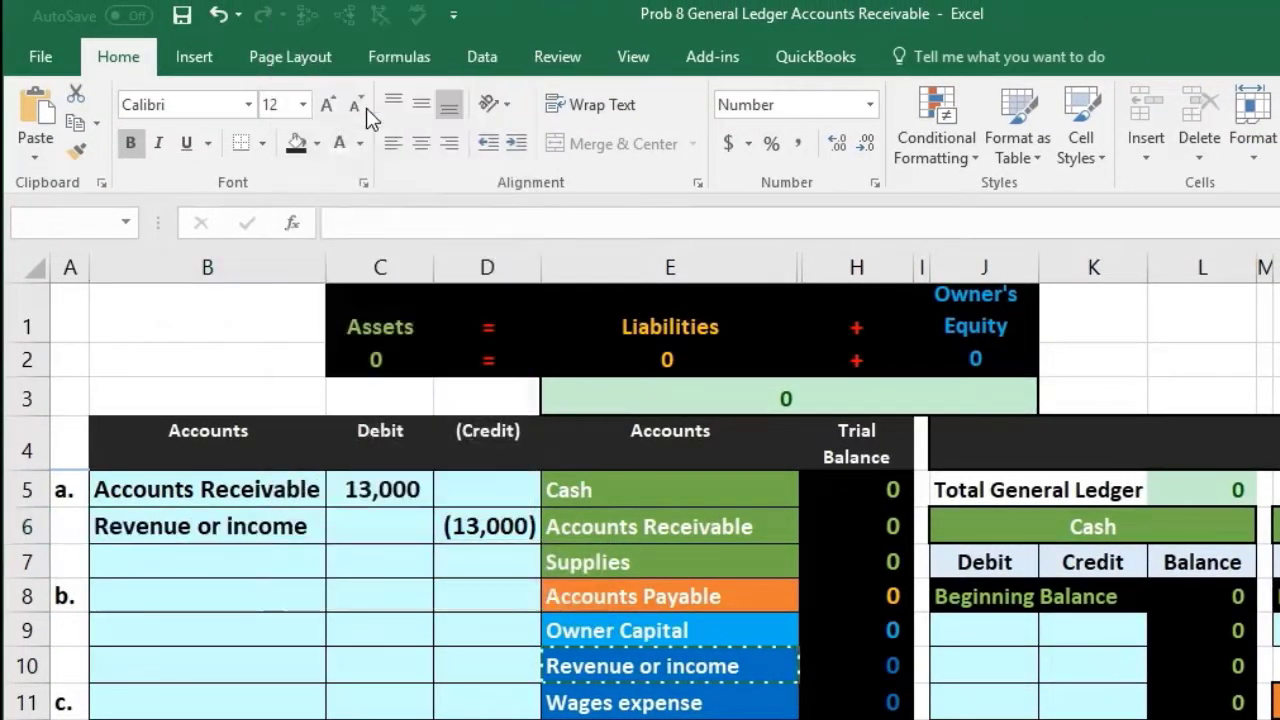
double_click(95, 527)
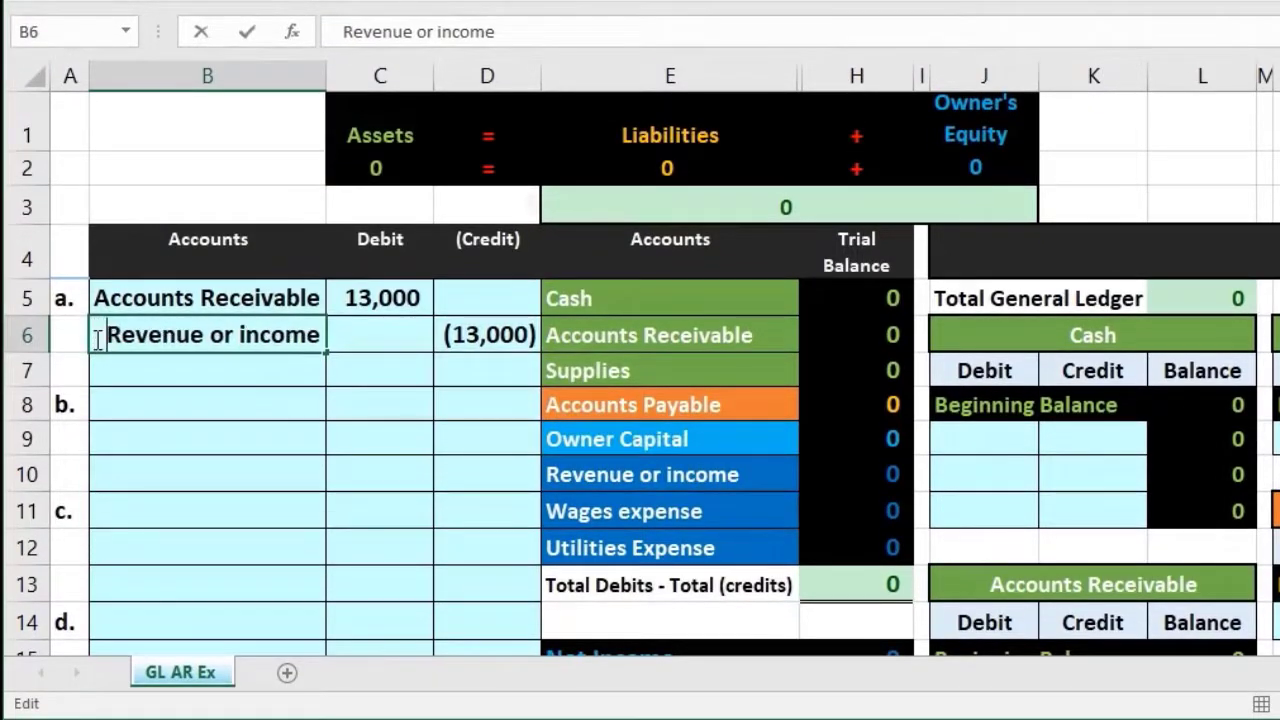
key(Return)
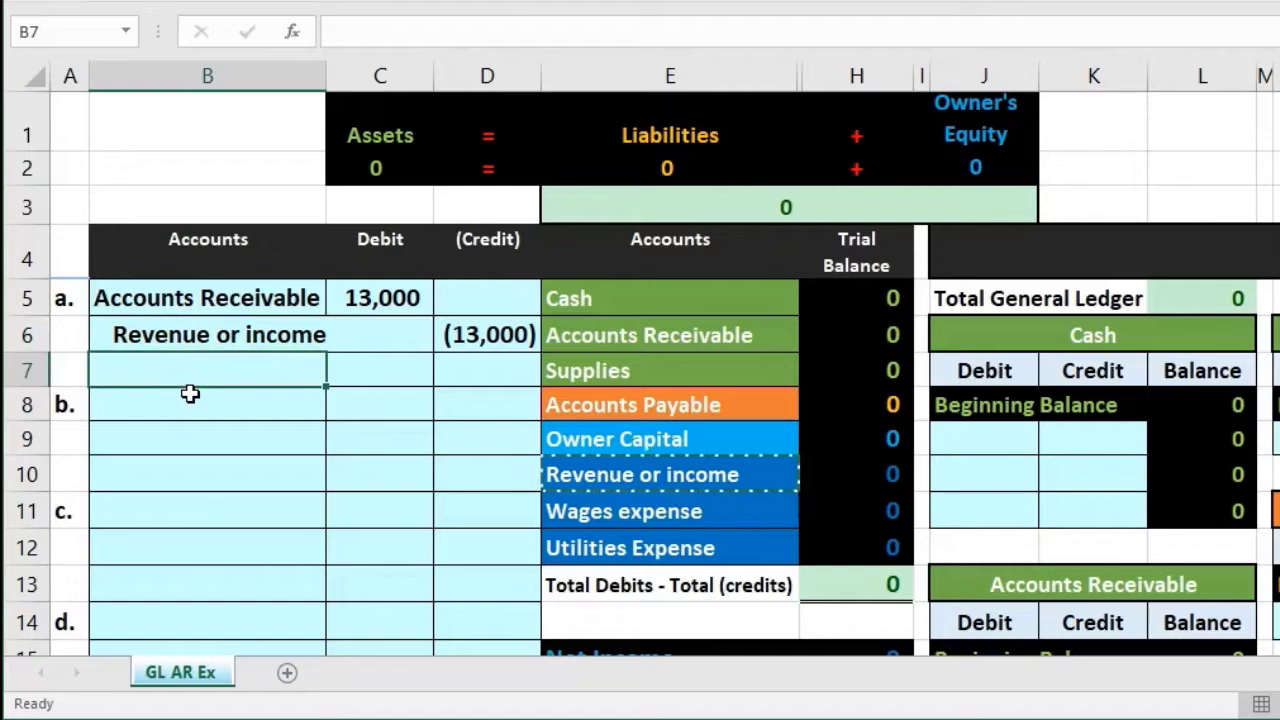
Review the debit and credit lines of journal entry a. in rows 5 and 6, including the credit formula
drag(200, 336, 449, 323)
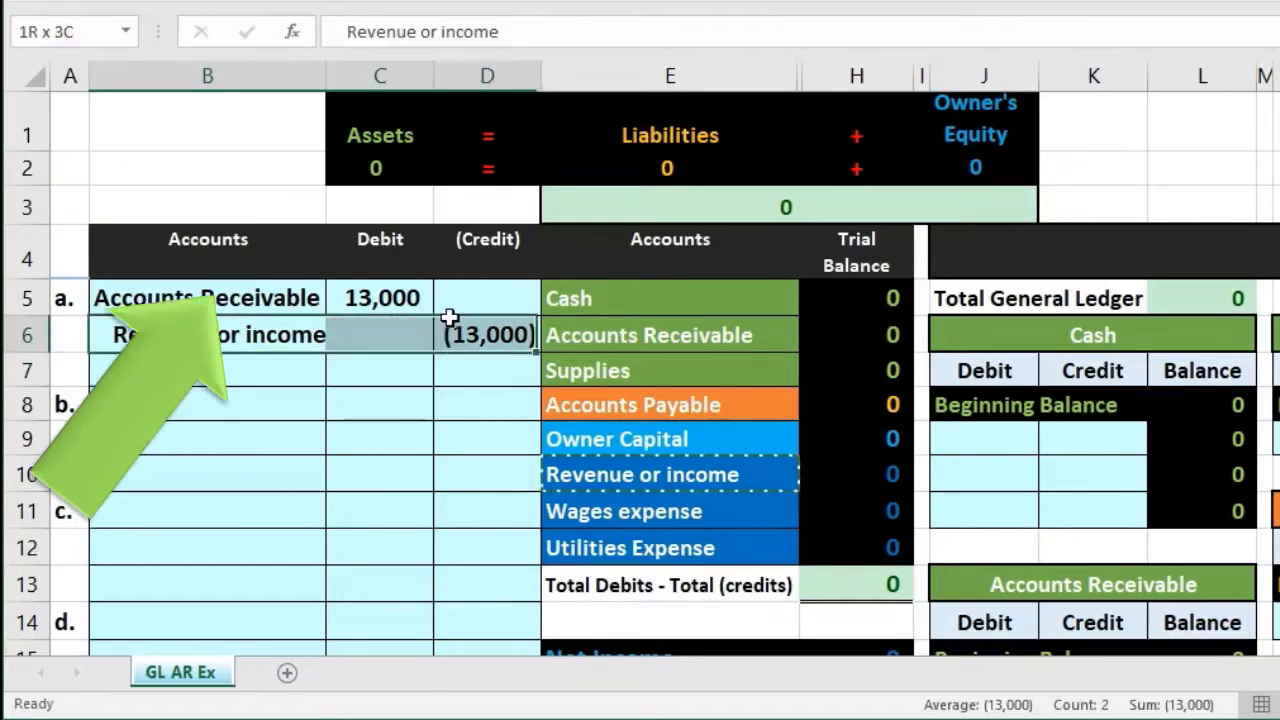
click(403, 302)
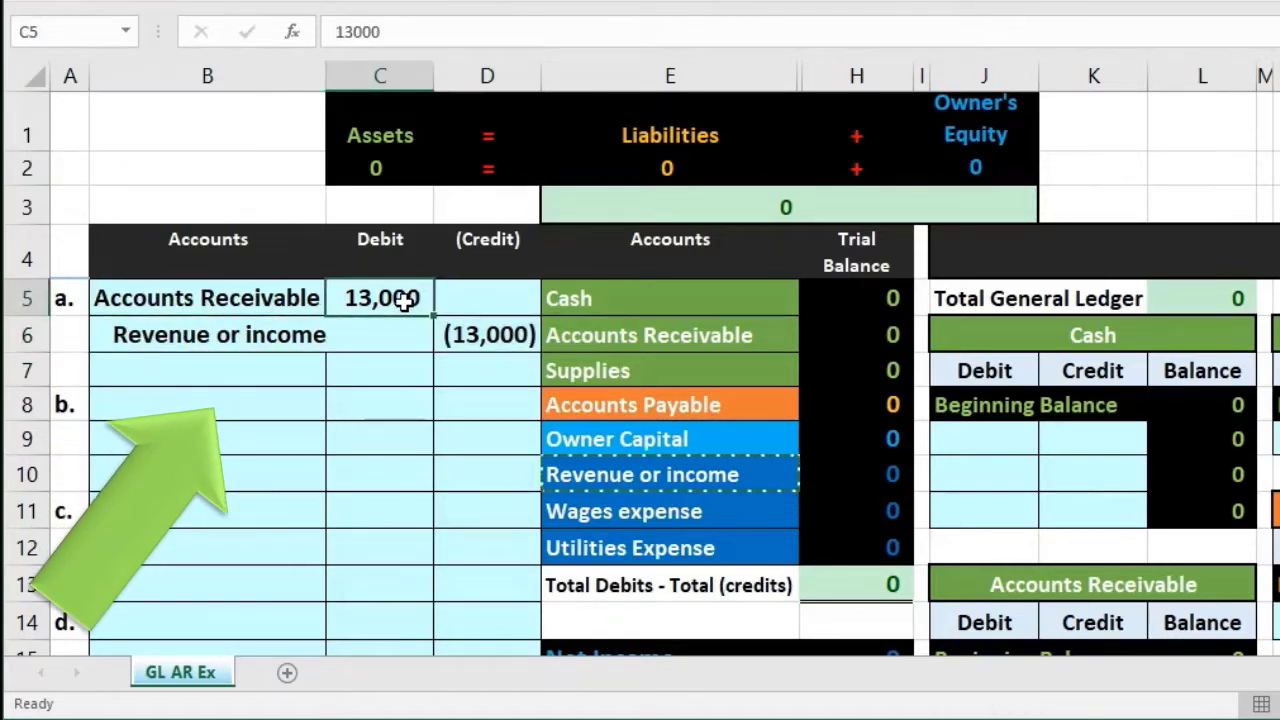
click(318, 335)
drag(318, 335, 458, 330)
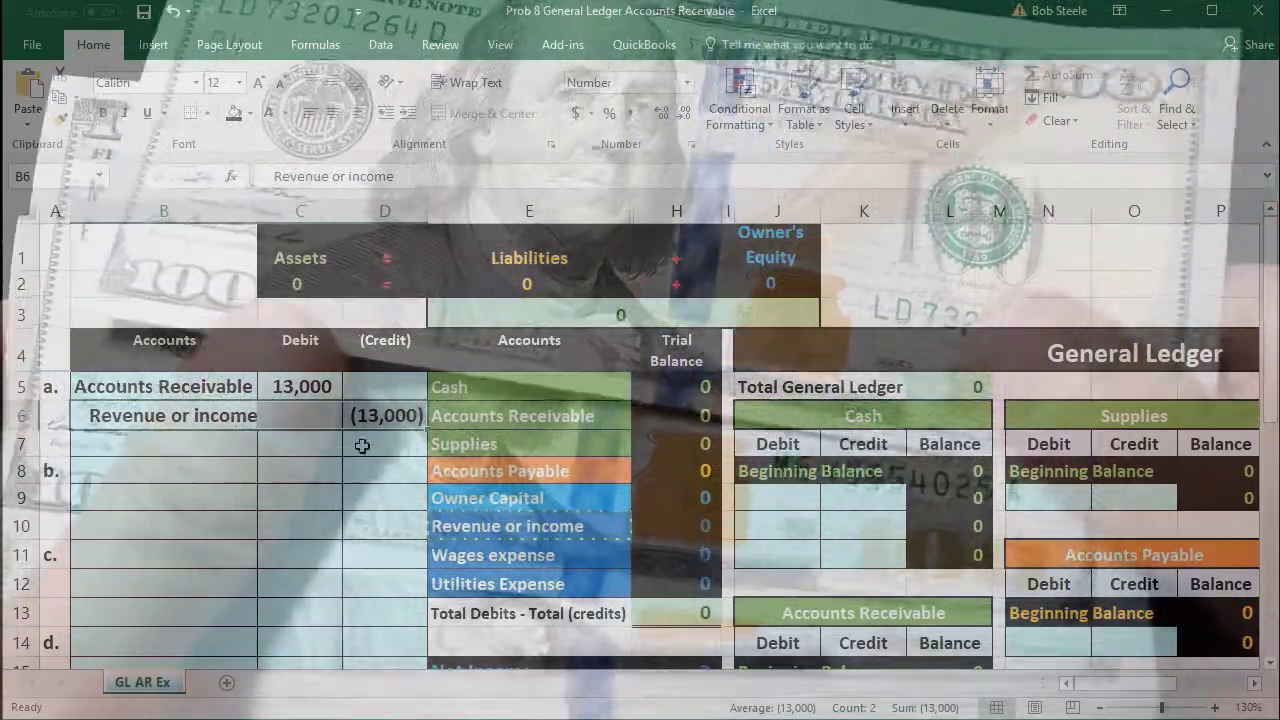
click(376, 425)
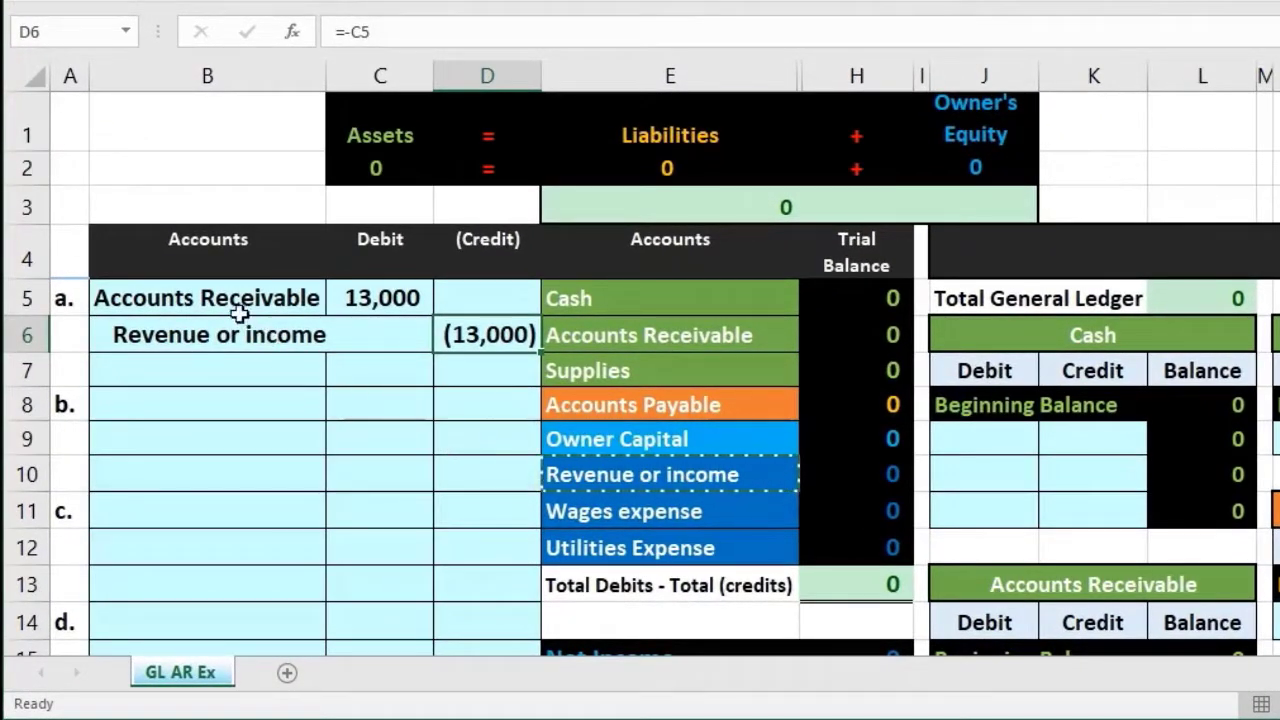
drag(187, 305, 458, 531)
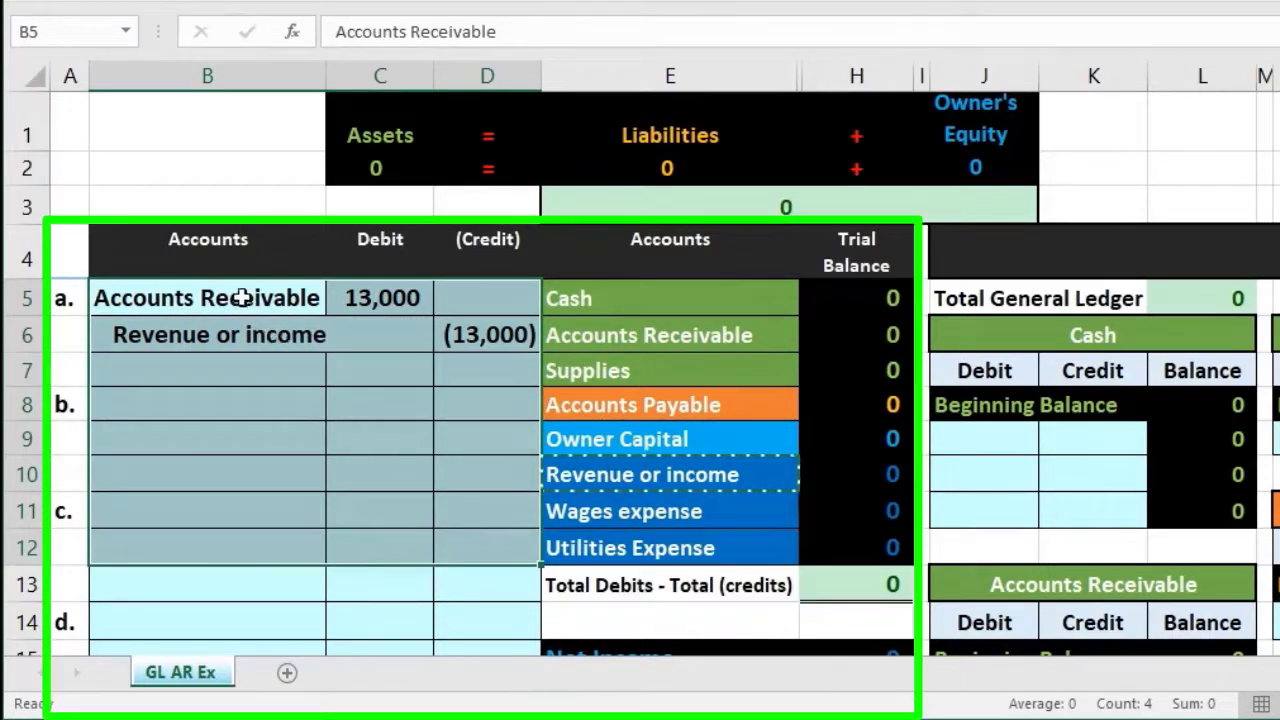
mouse_move(240, 291)
mouse_down()
mouse_move(371, 293)
mouse_move(449, 327)
mouse_up()
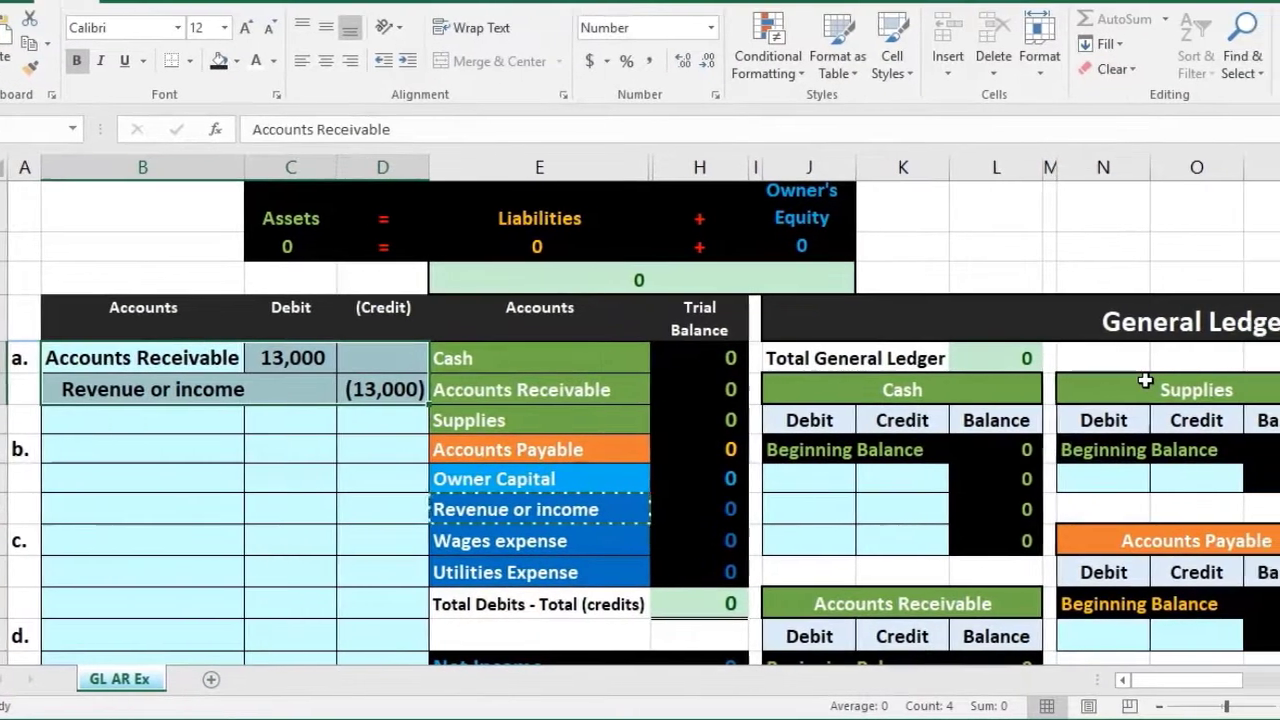
drag(130, 357, 200, 357)
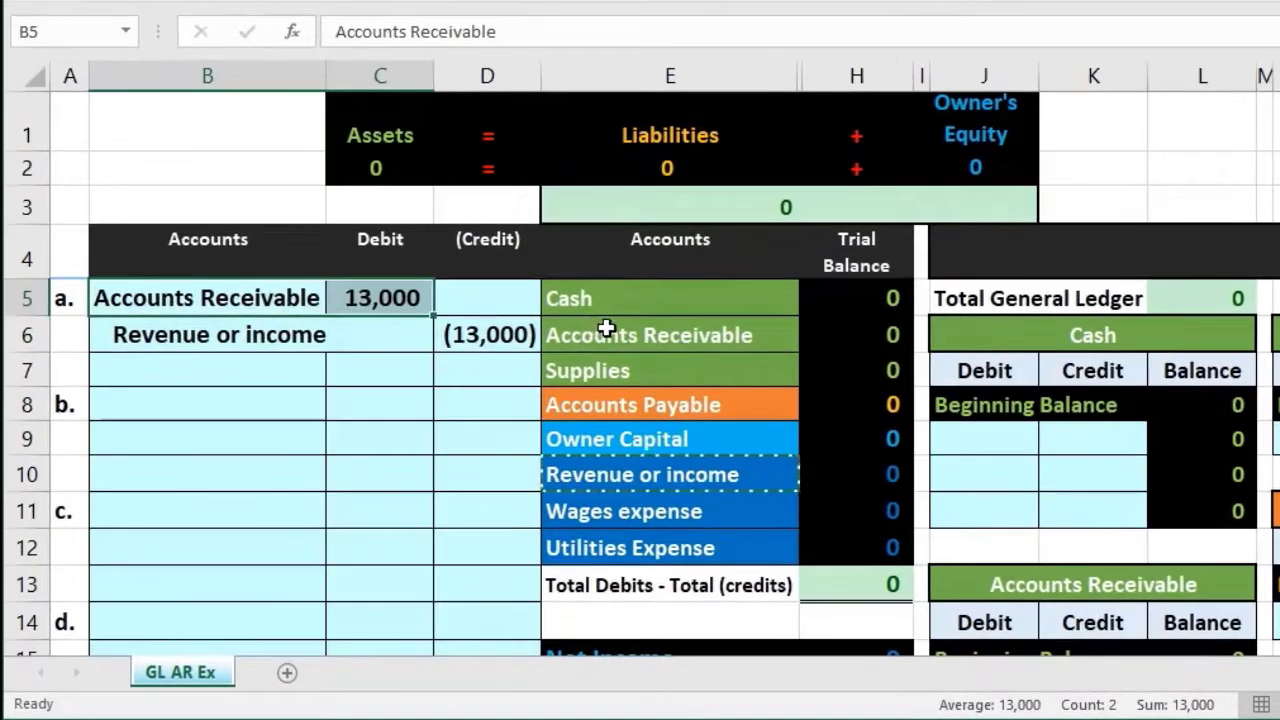
Post the debit of entry a. to the Accounts Receivable ledger account by entering the formula =C5 in cell J16
click(606, 328)
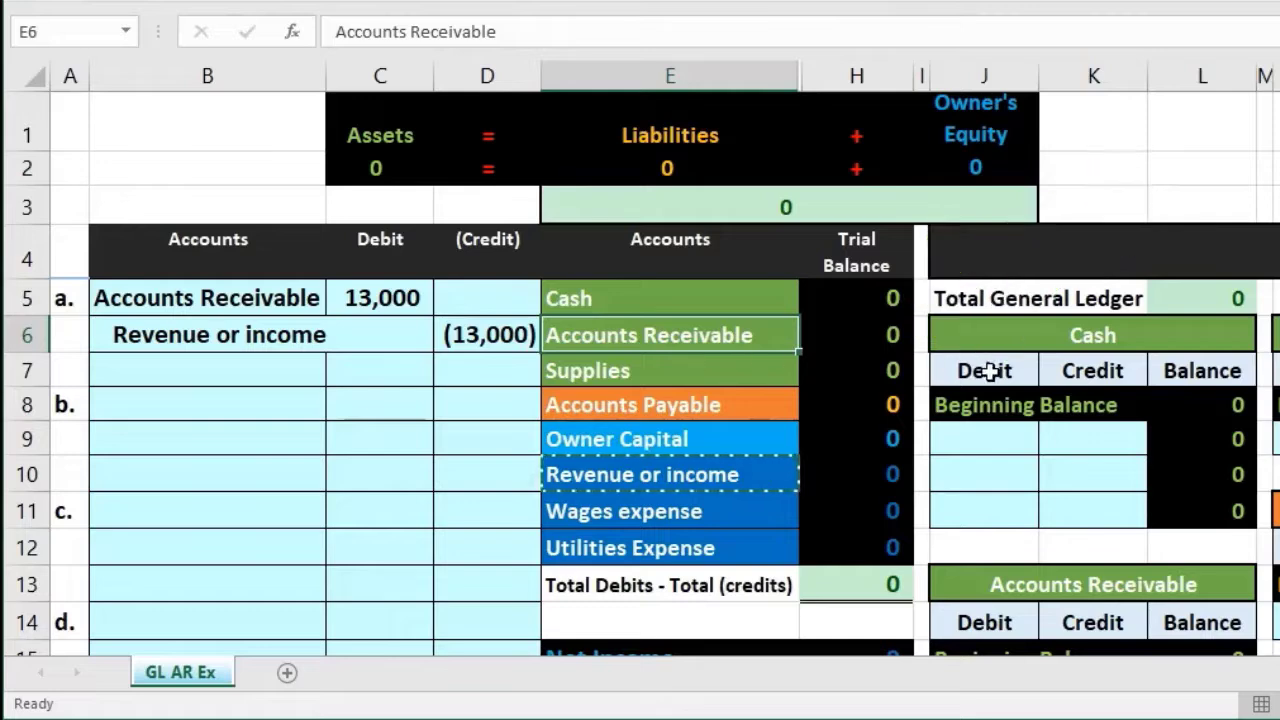
scroll(985, 374, down, 1)
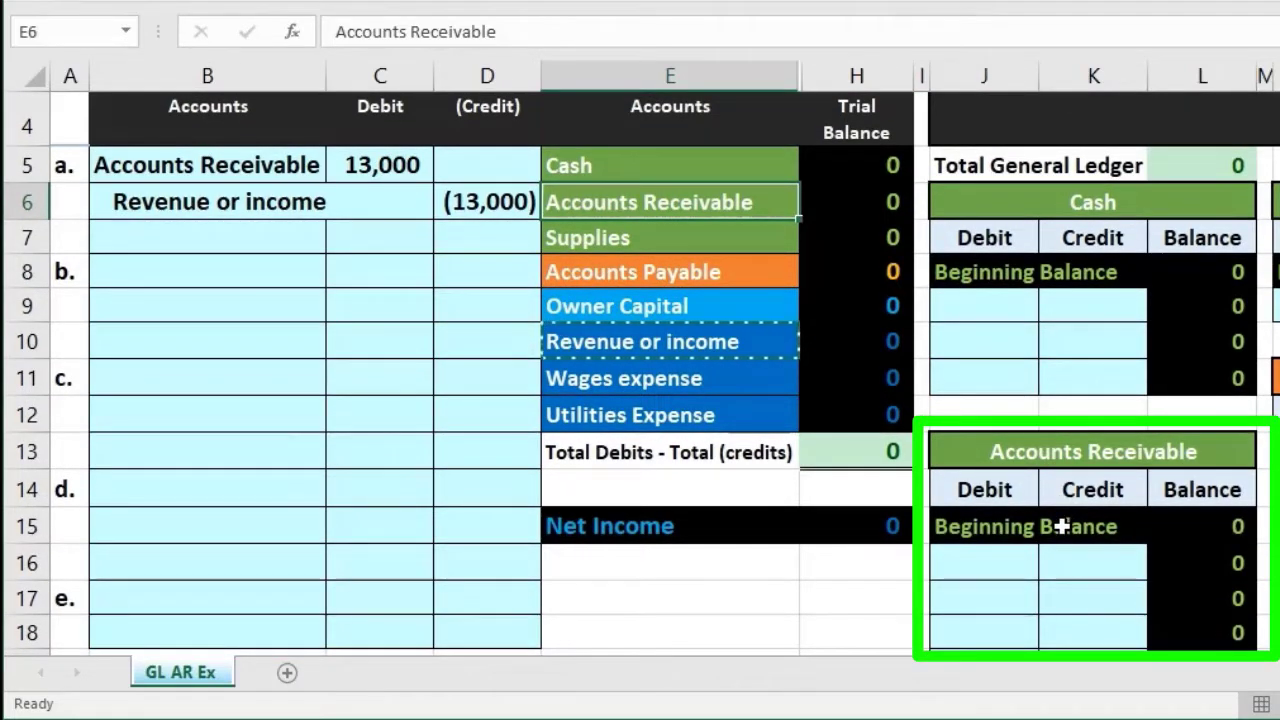
click(400, 166)
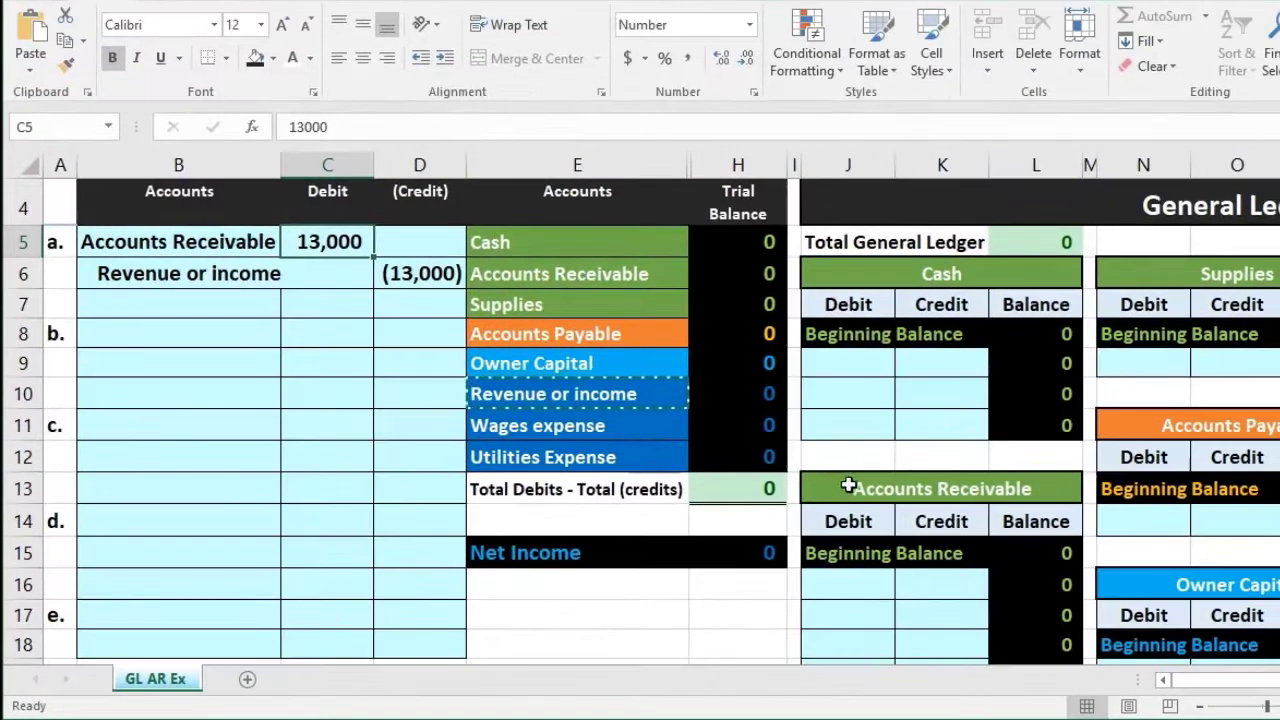
click(994, 452)
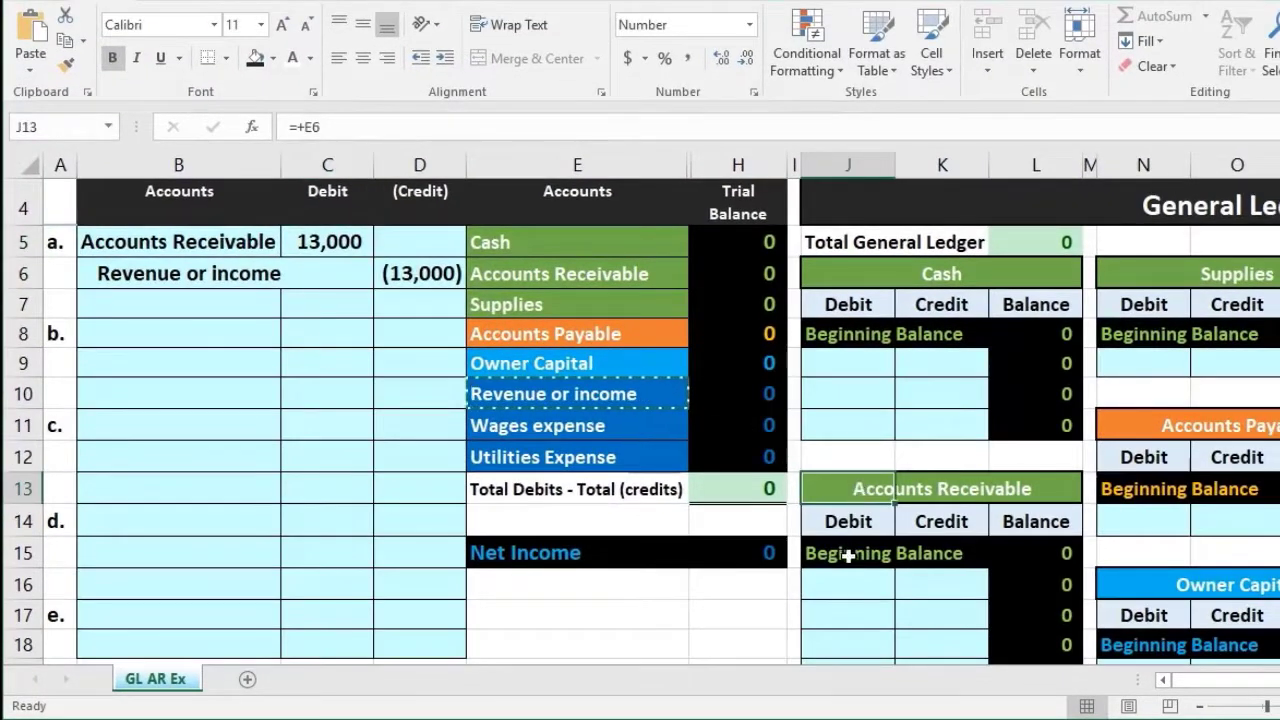
click(848, 597)
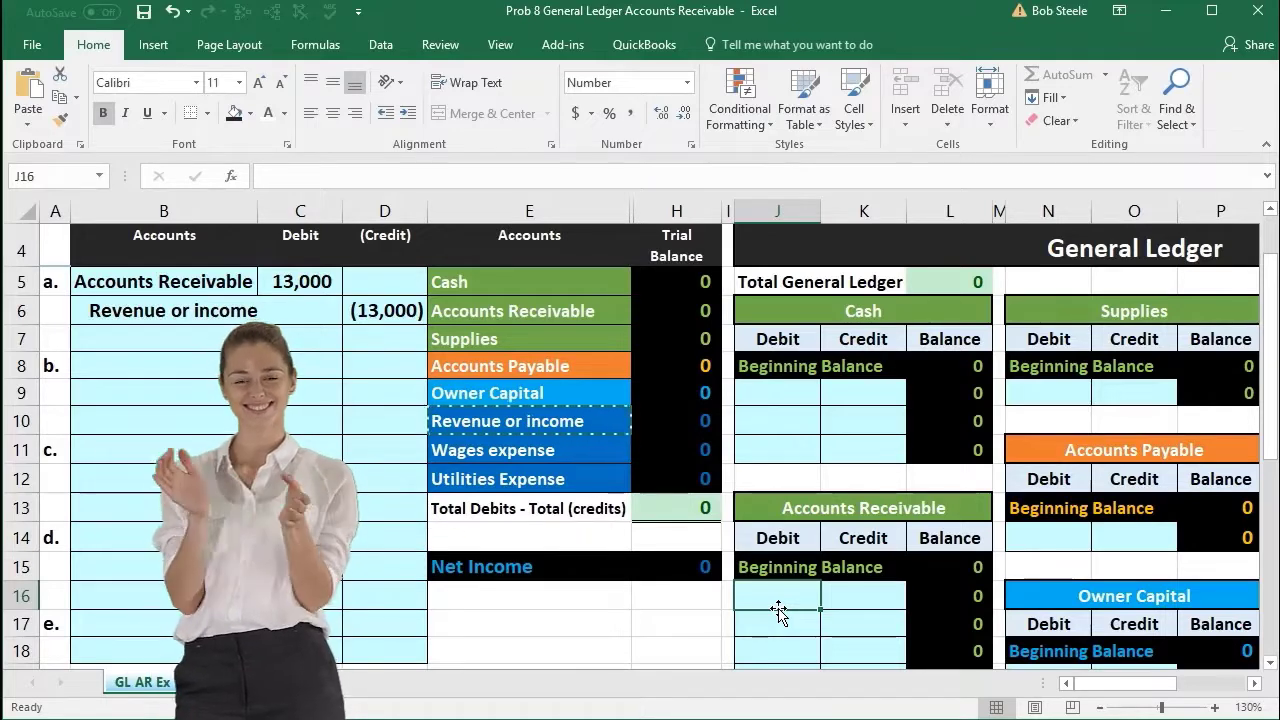
text(=)
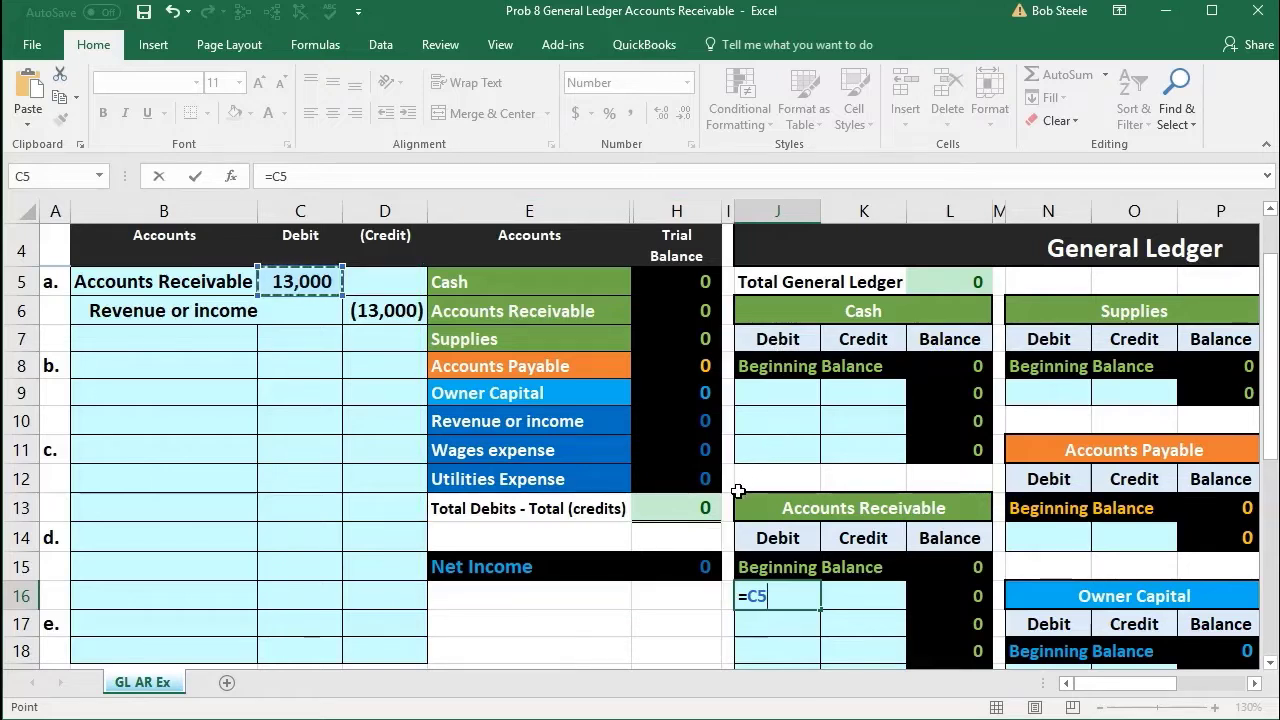
key(Return)
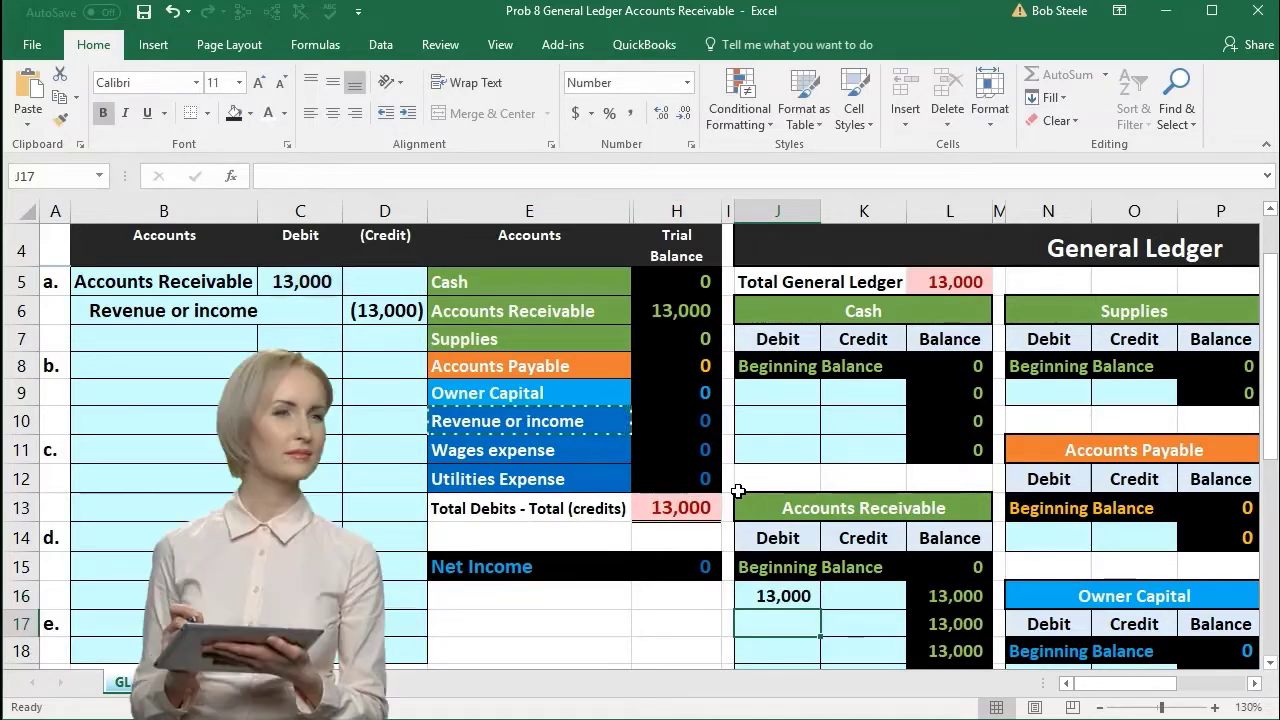
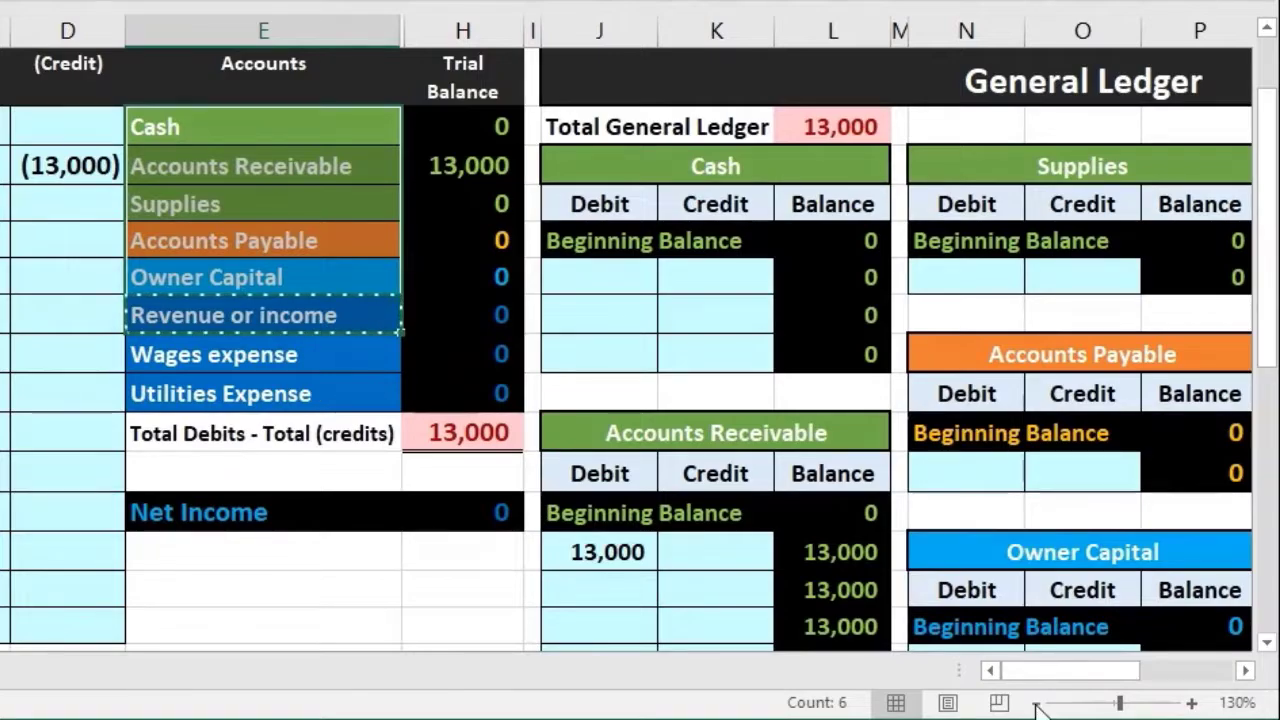
Post the credit of entry a. to the Revenue or income ledger account by entering the formula =D6 in cell S9
click(1036, 703)
click(1036, 703)
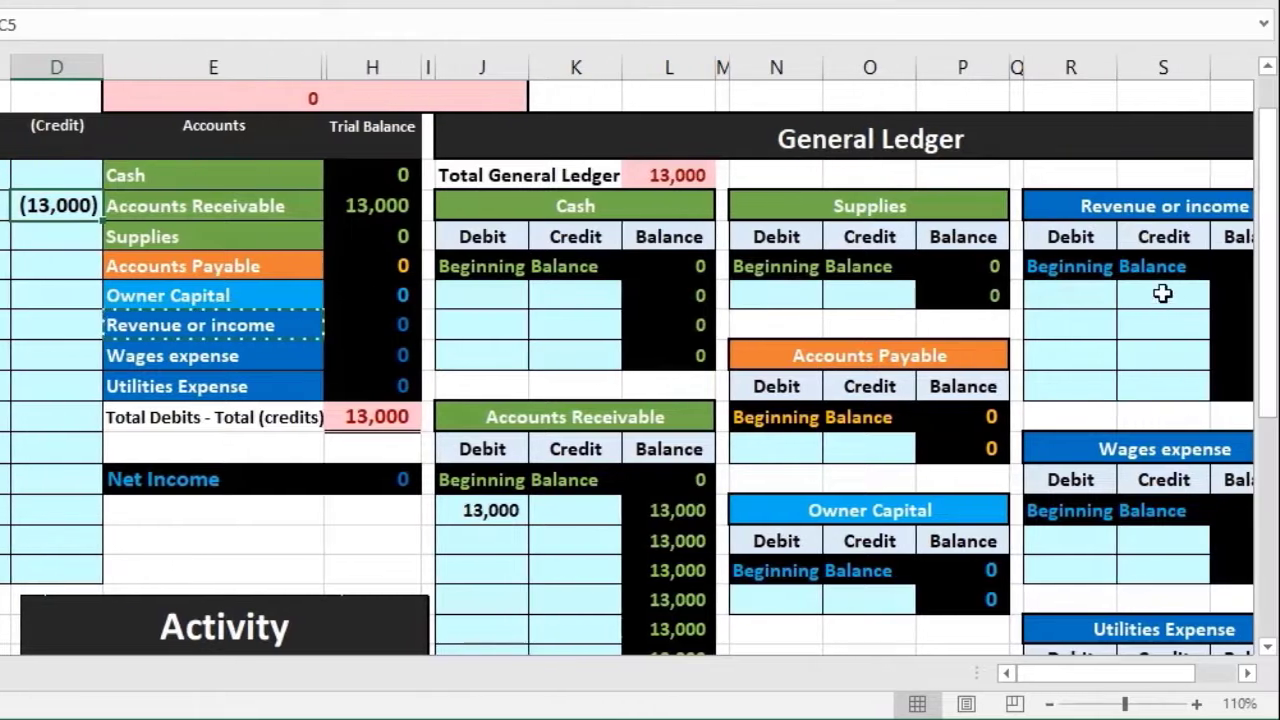
click(1112, 207)
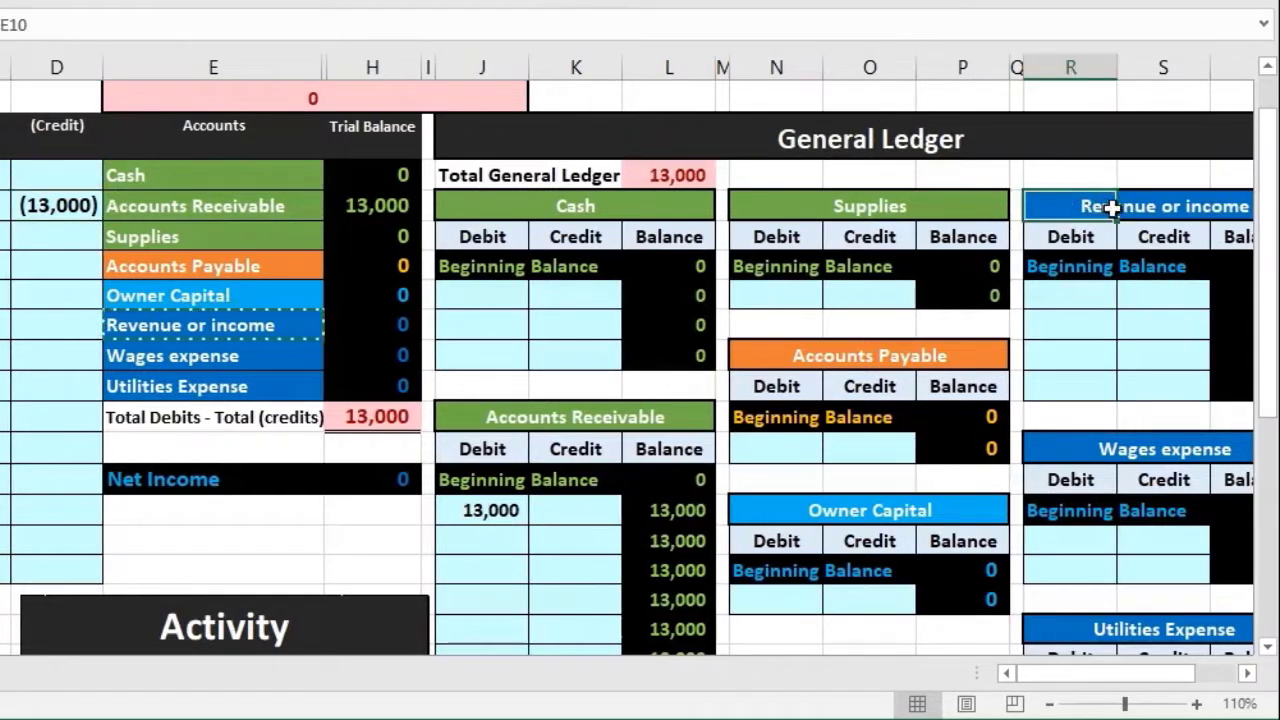
click(1160, 234)
click(1166, 287)
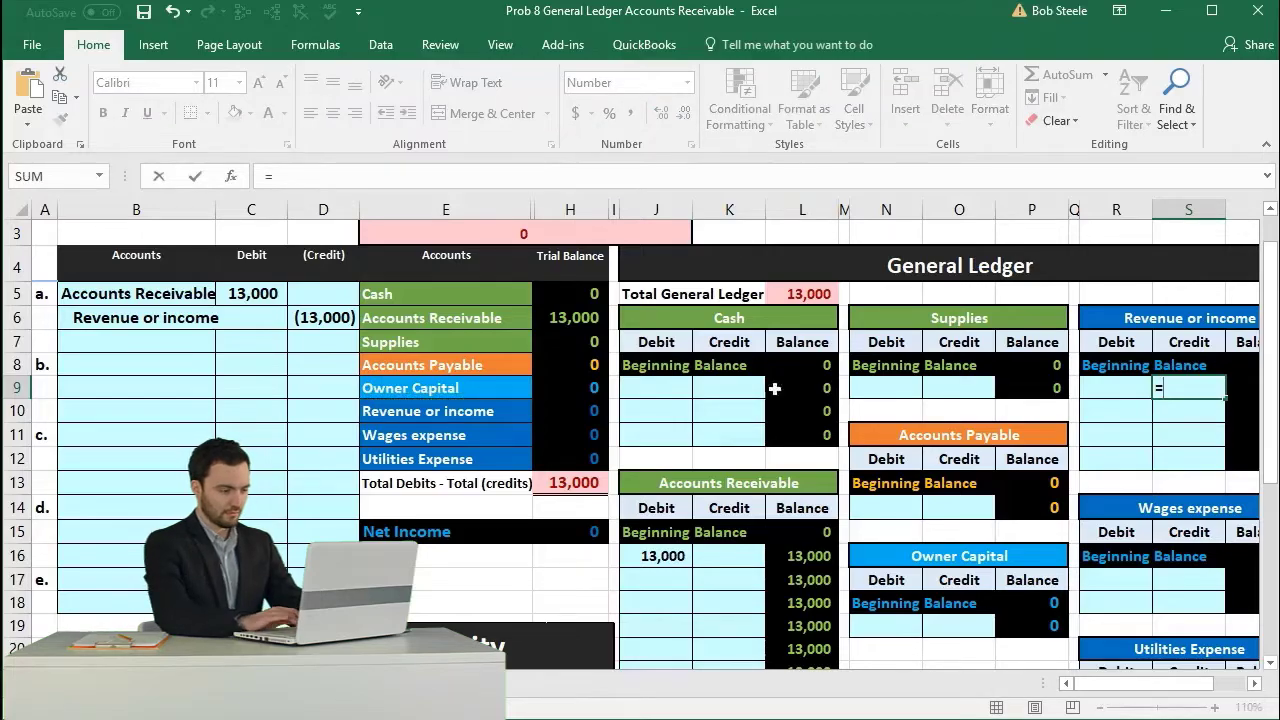
click(323, 317)
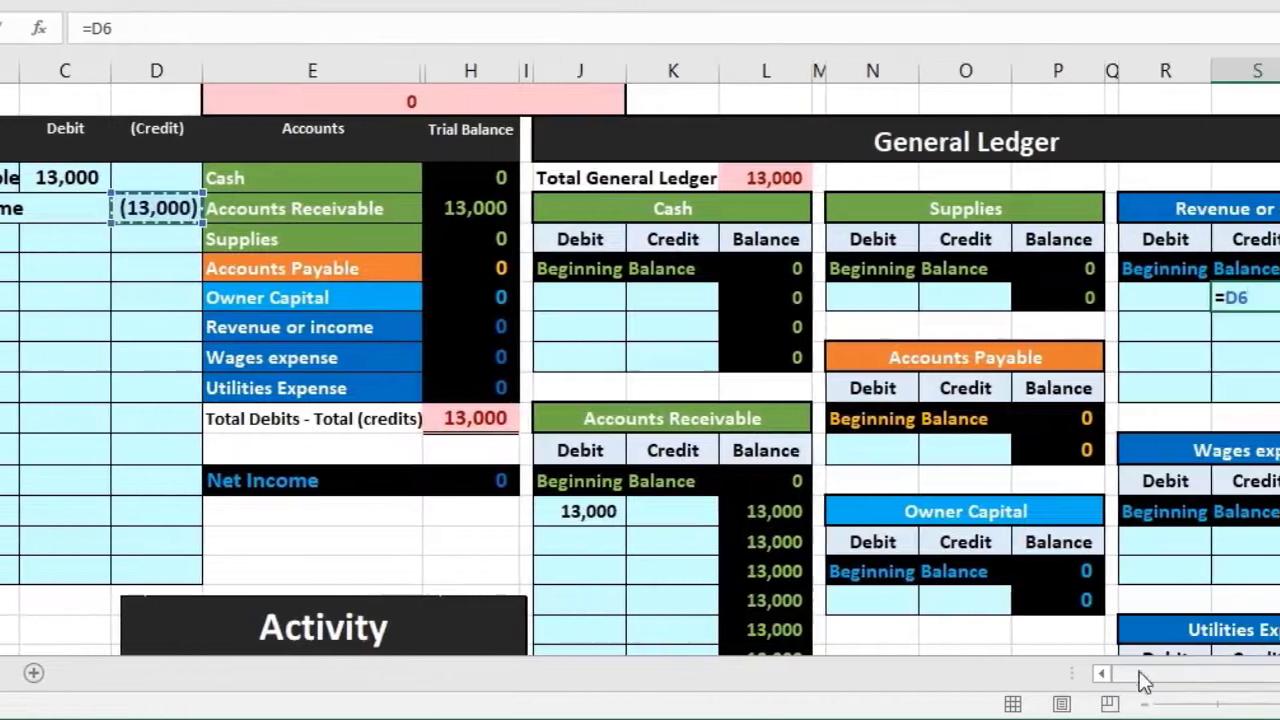
drag(1143, 680, 1084, 688)
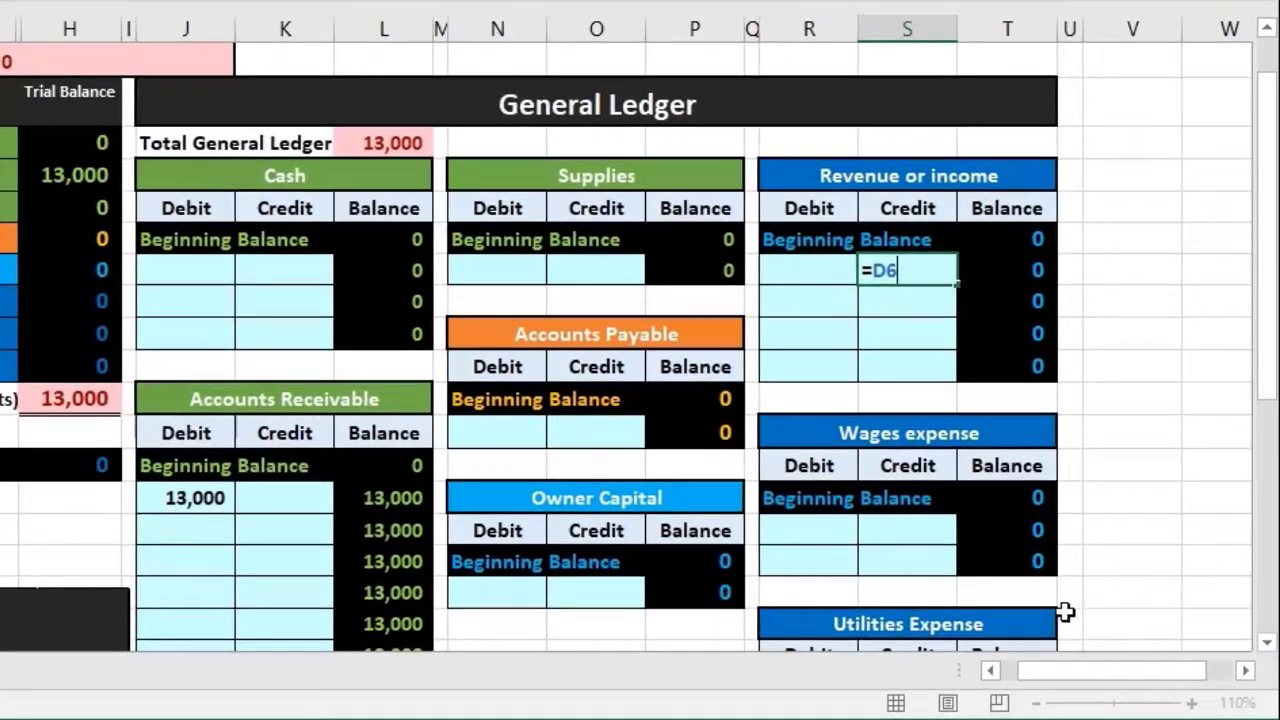
drag(1061, 671, 1034, 686)
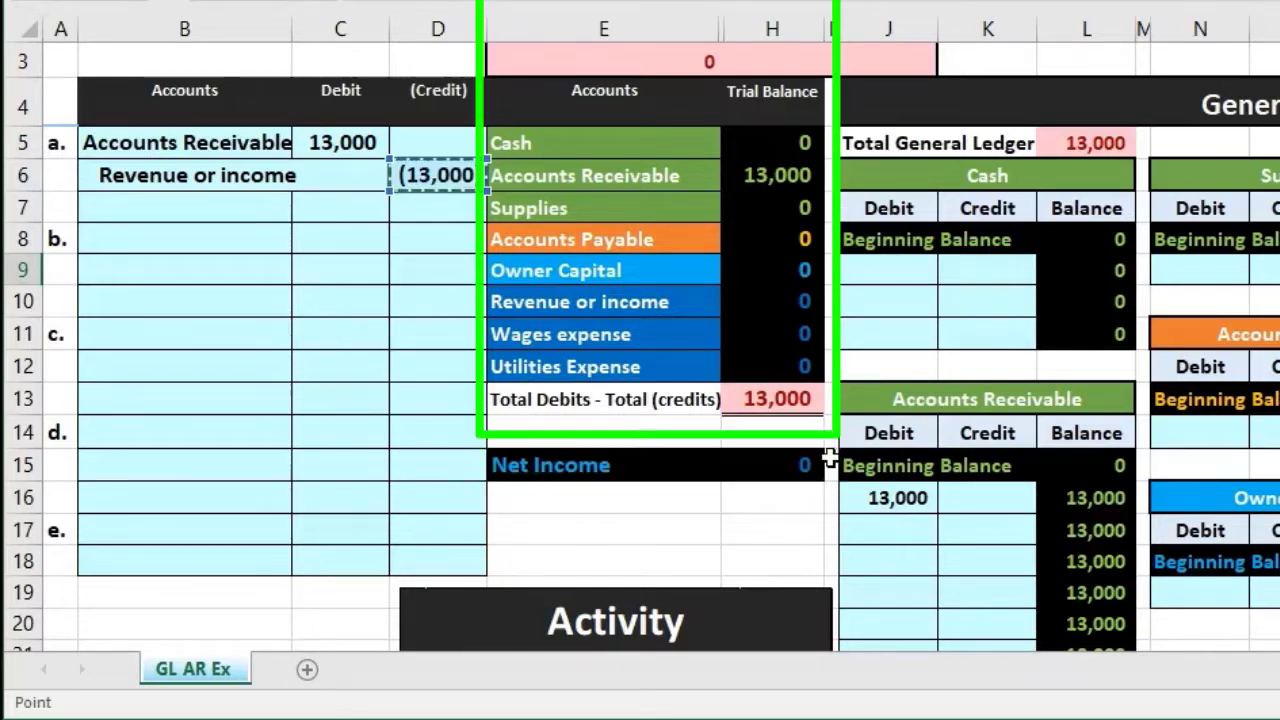
key(Return)
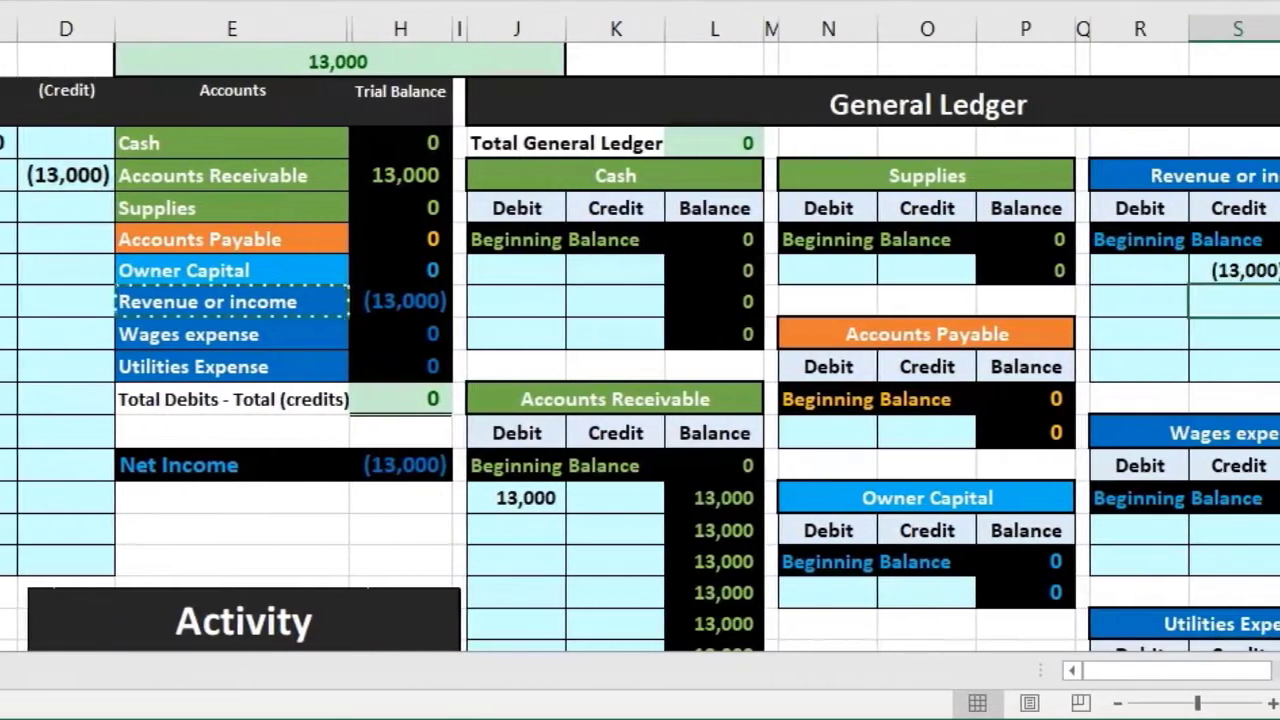
Review the Revenue or income and Net Income balances, the accounting equation, and transaction b. in the Activity list
click(1279, 288)
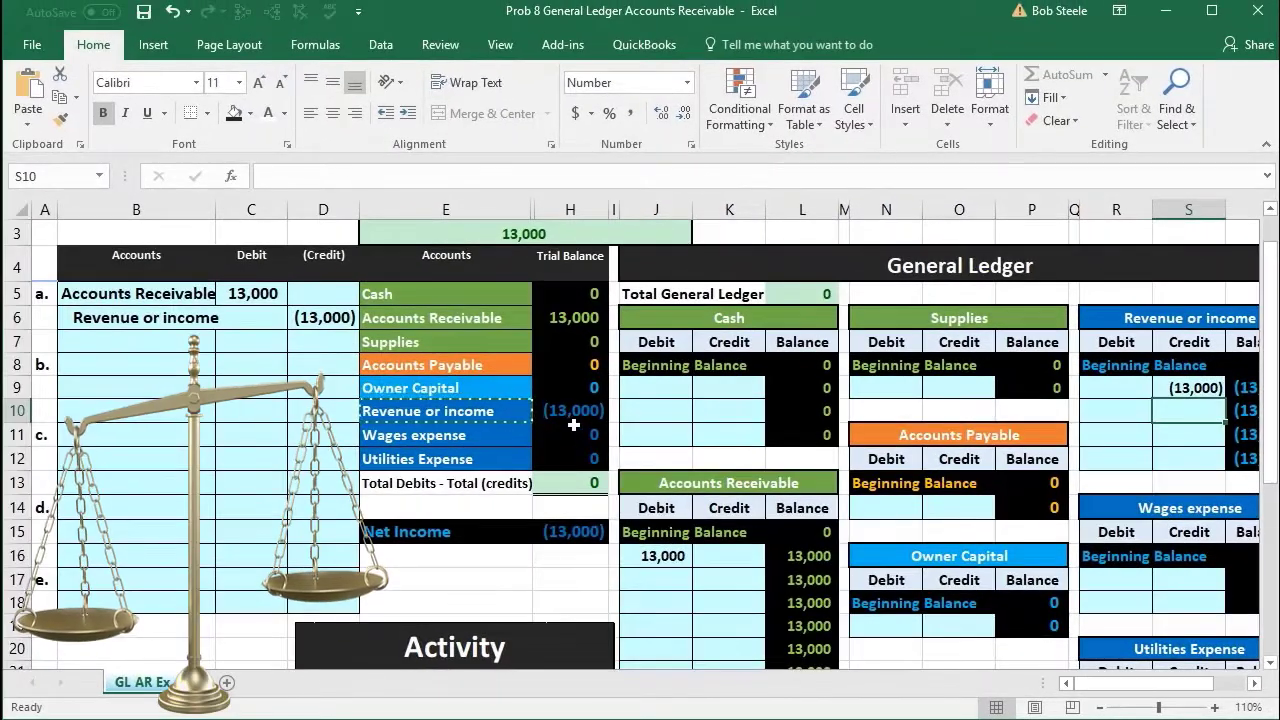
click(576, 411)
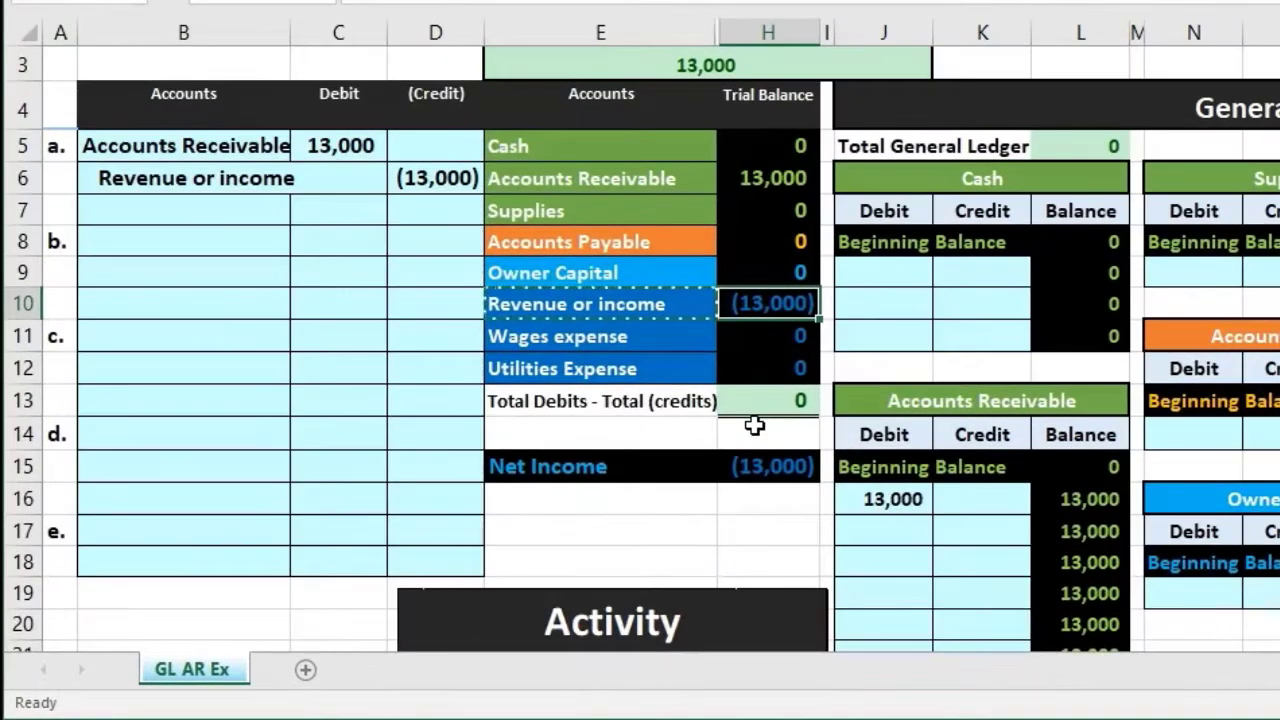
click(761, 451)
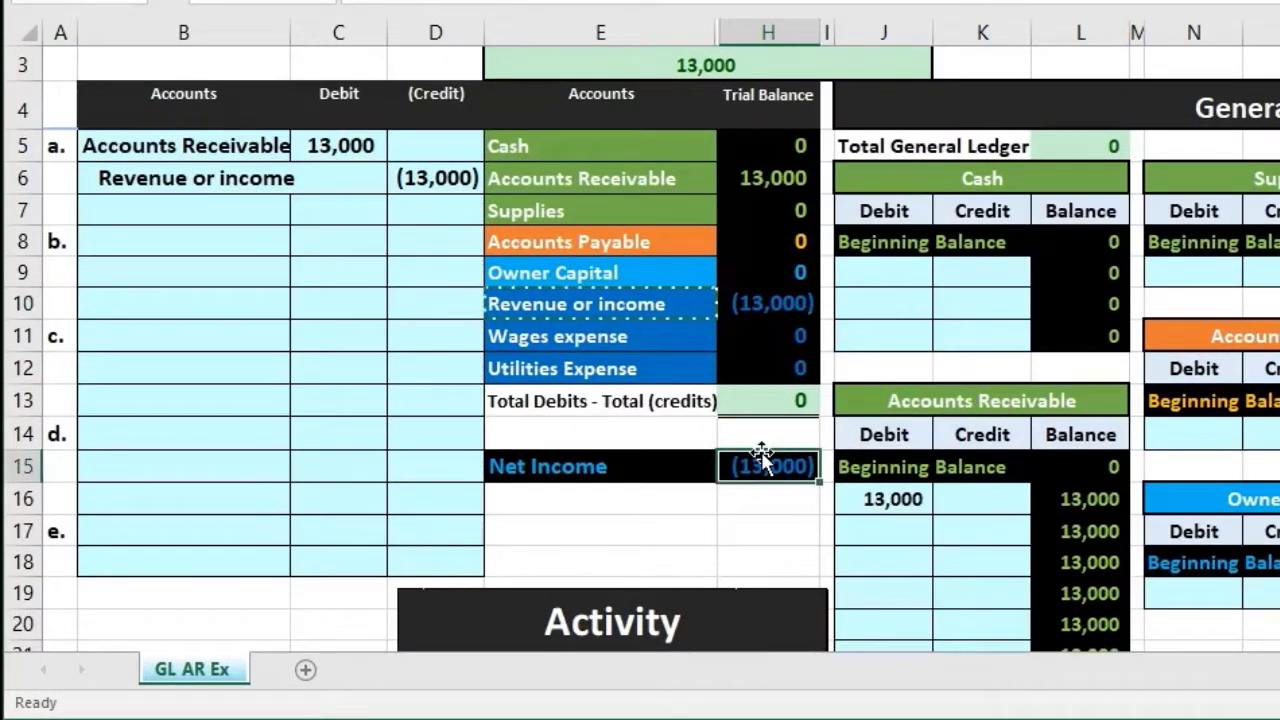
scroll(761, 451, down, 2)
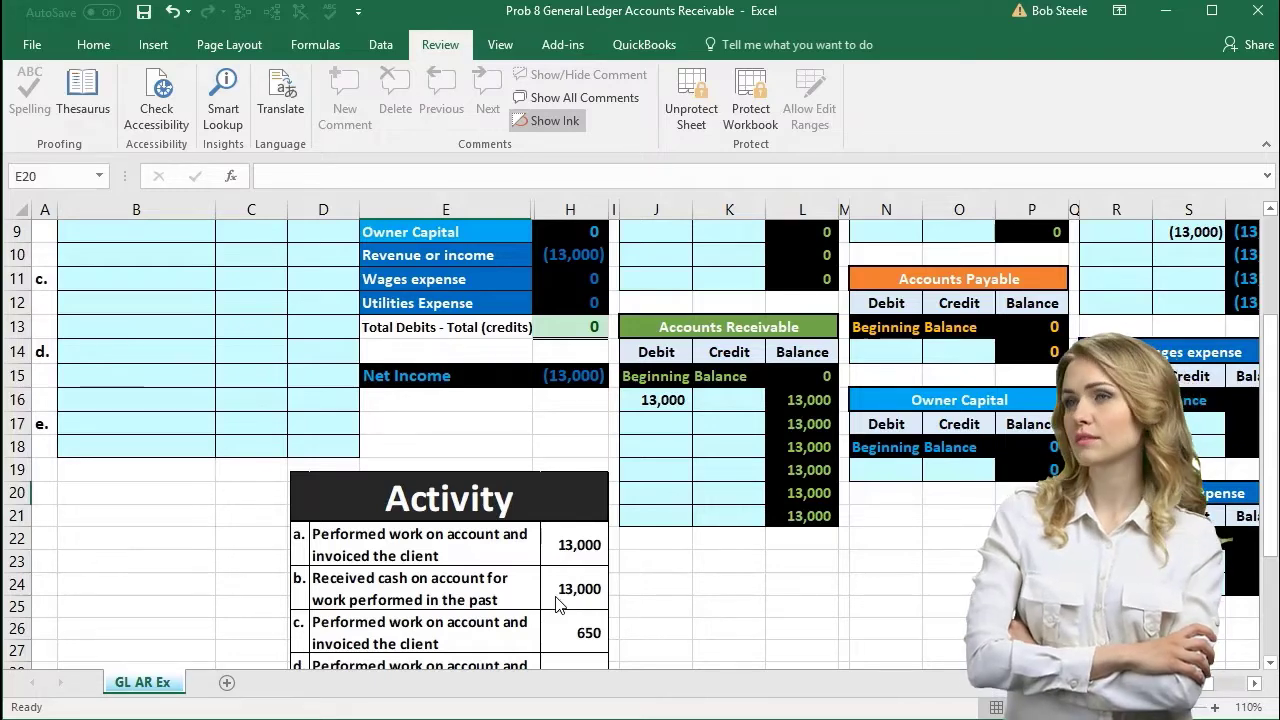
scroll(558, 605, up, 3)
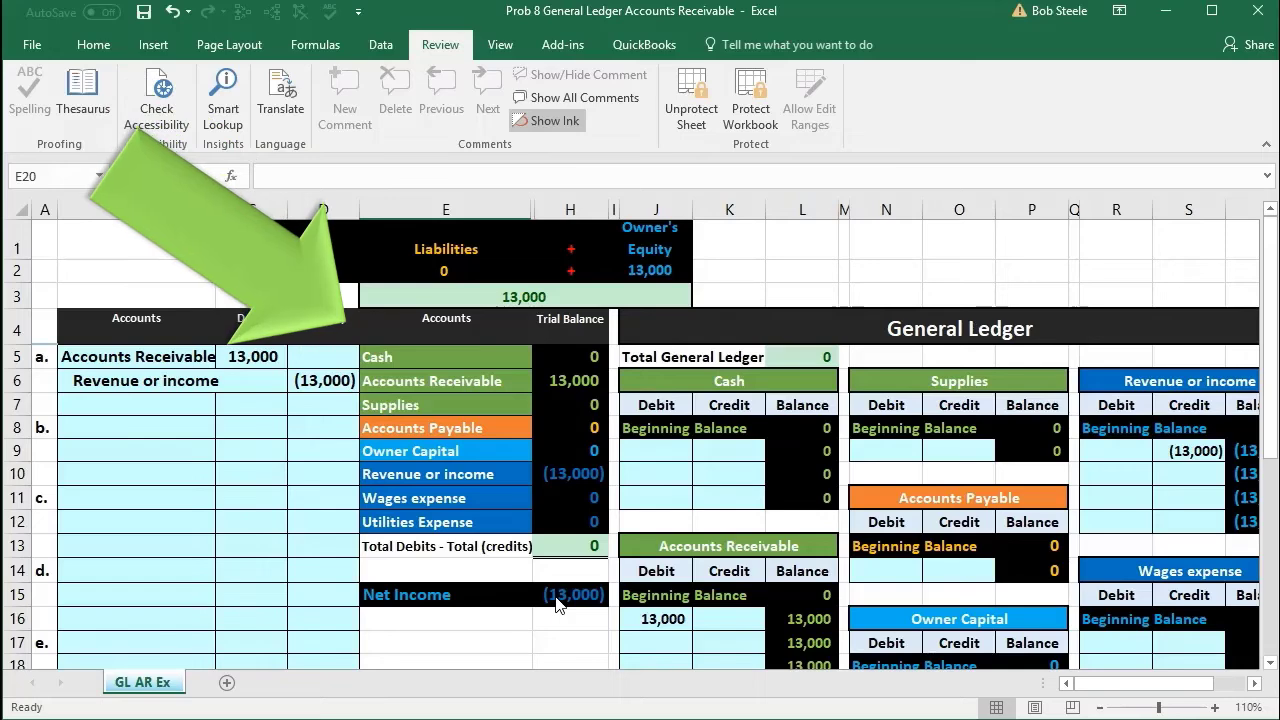
scroll(558, 605, down, 3)
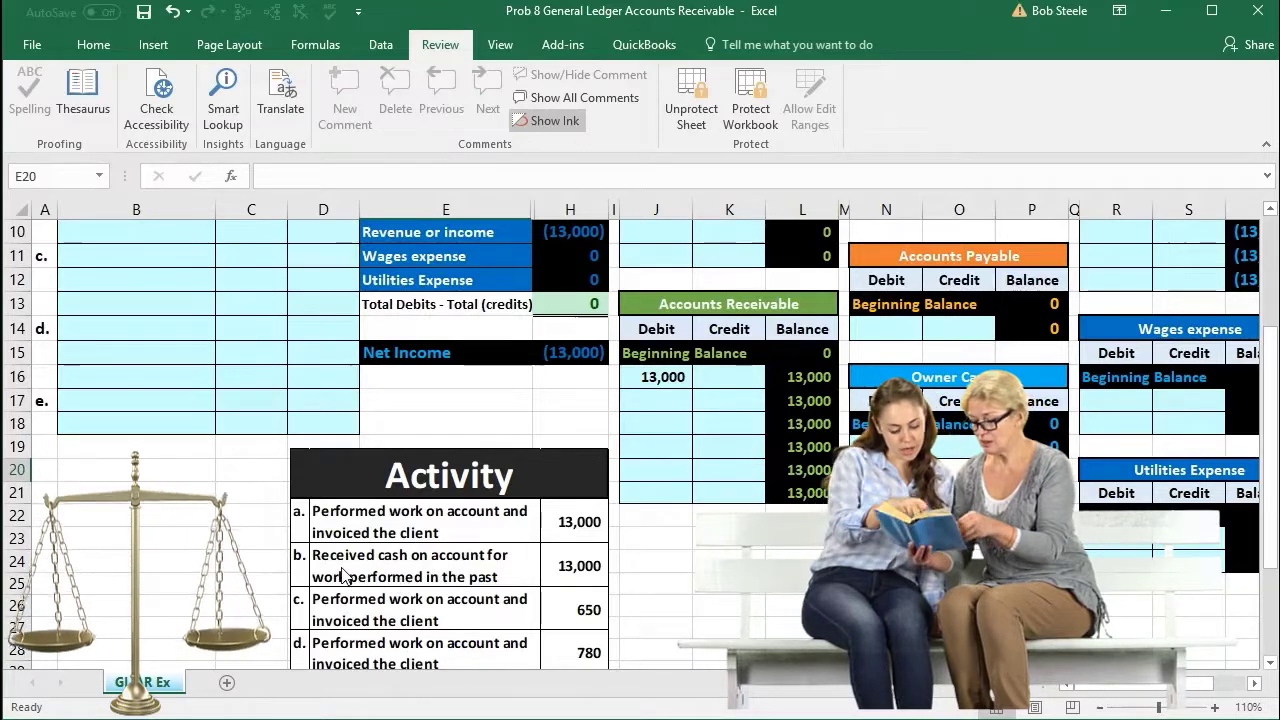
scroll(341, 575, up, 3)
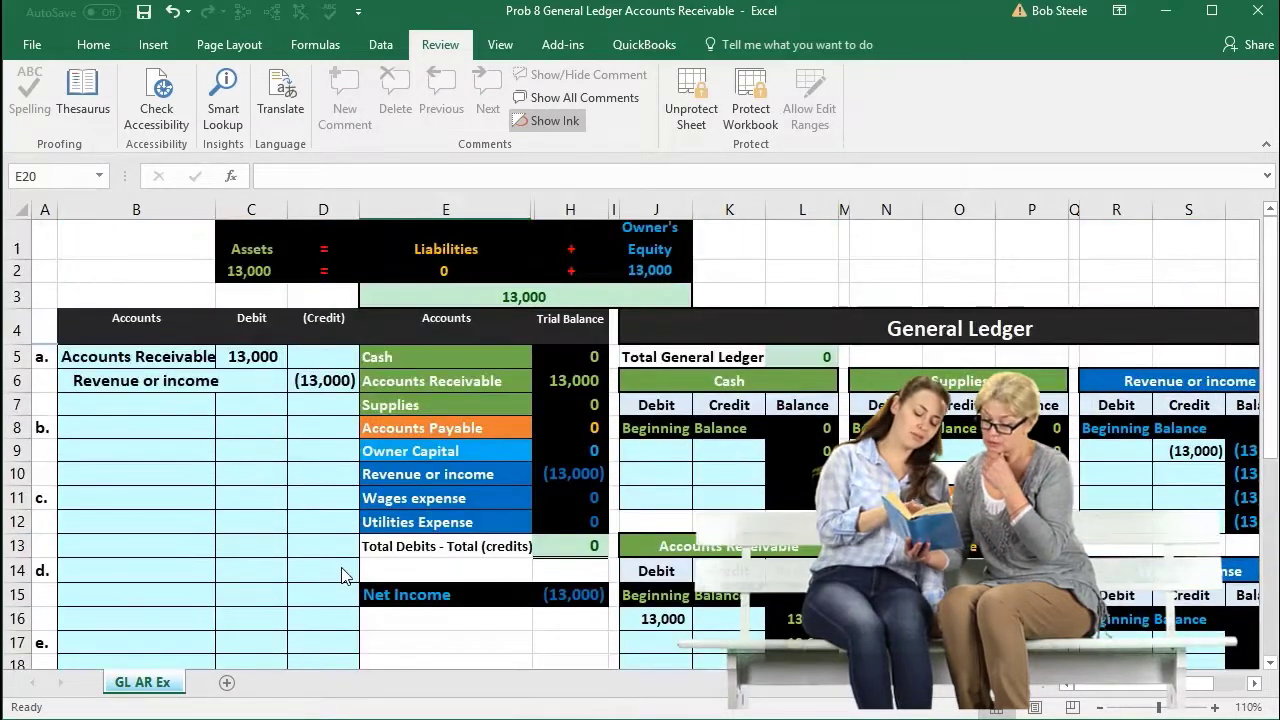
Copy the Cash account name from the trial balance into cell B8 as values only for entry b
drag(413, 380, 414, 354)
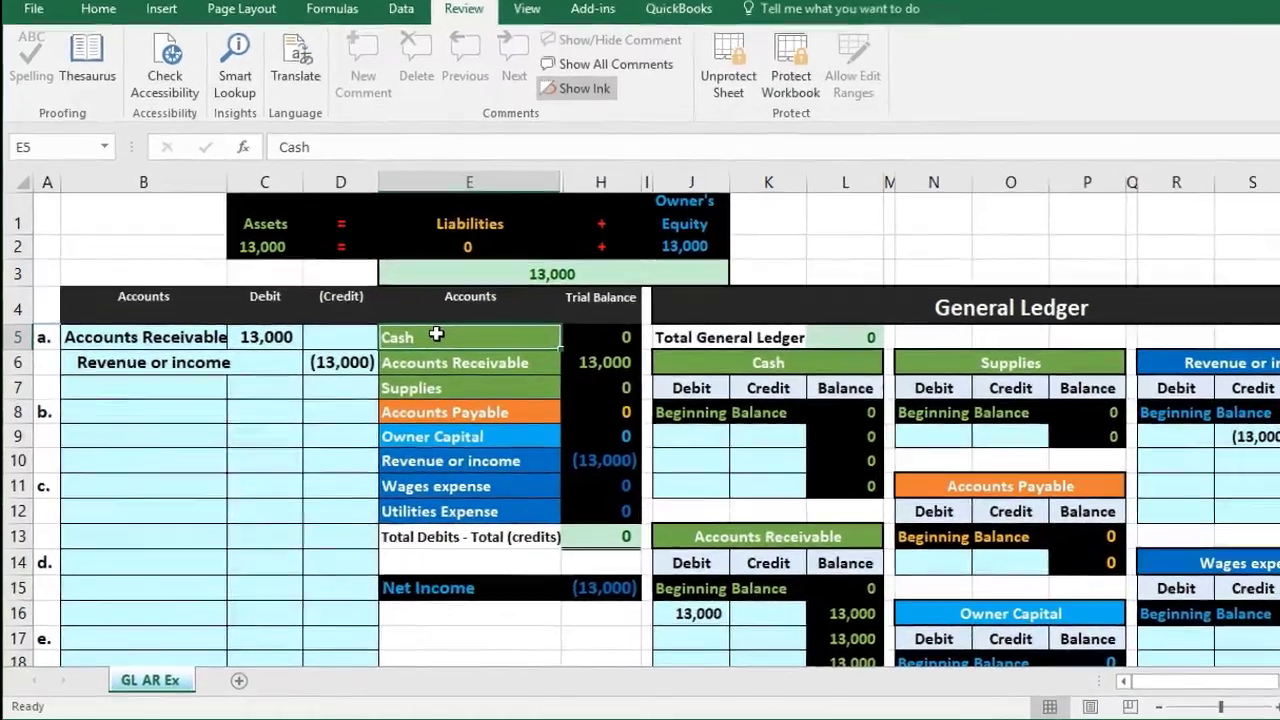
right_click(418, 355)
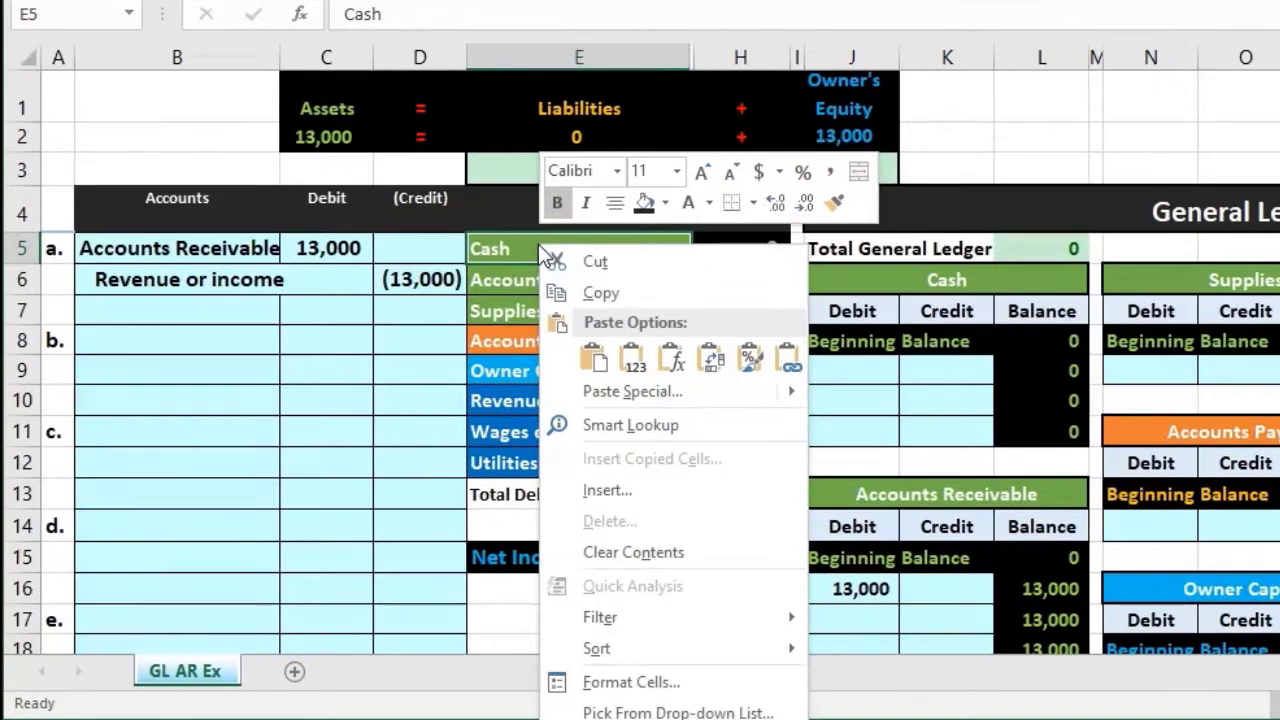
click(572, 292)
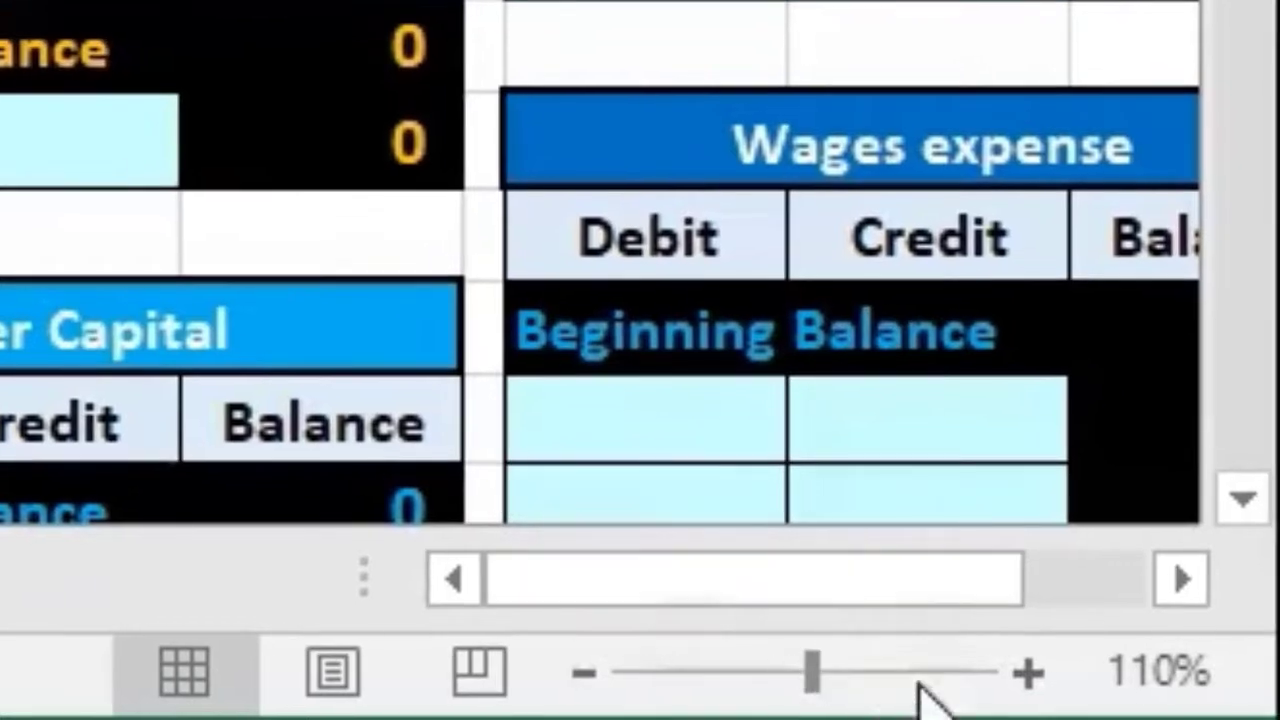
click(1030, 675)
click(1030, 675)
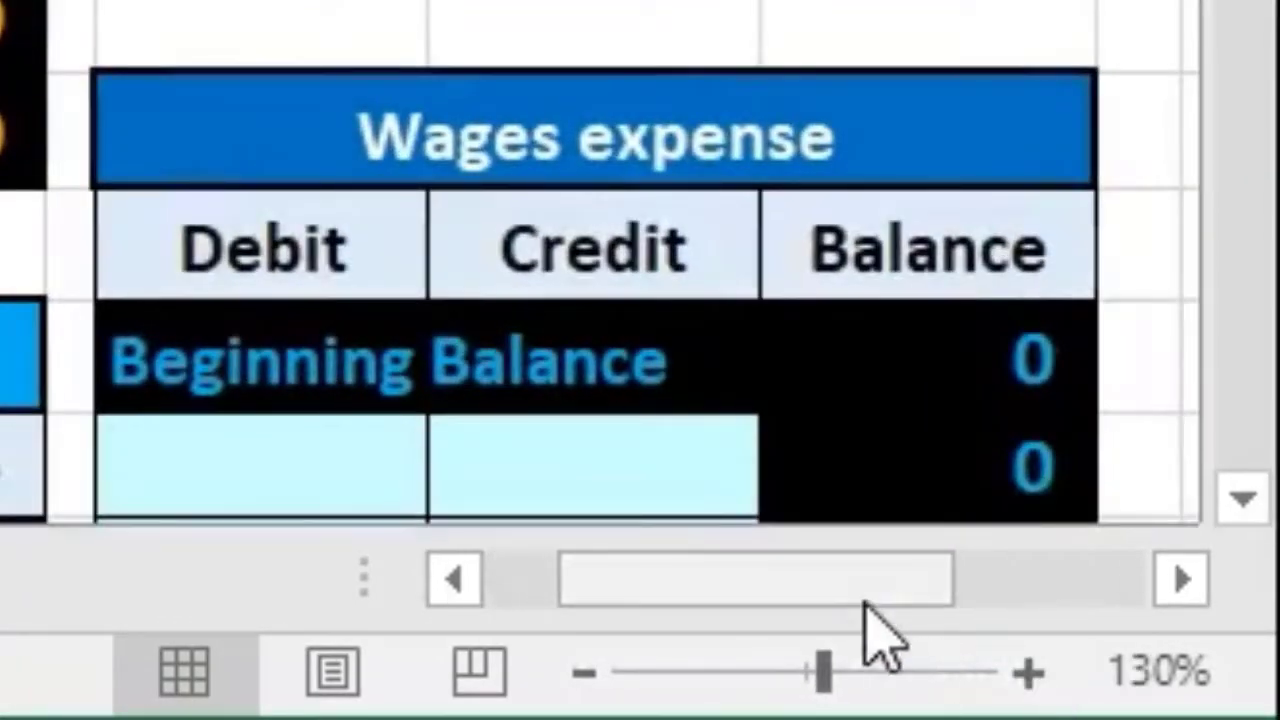
drag(860, 595, 655, 645)
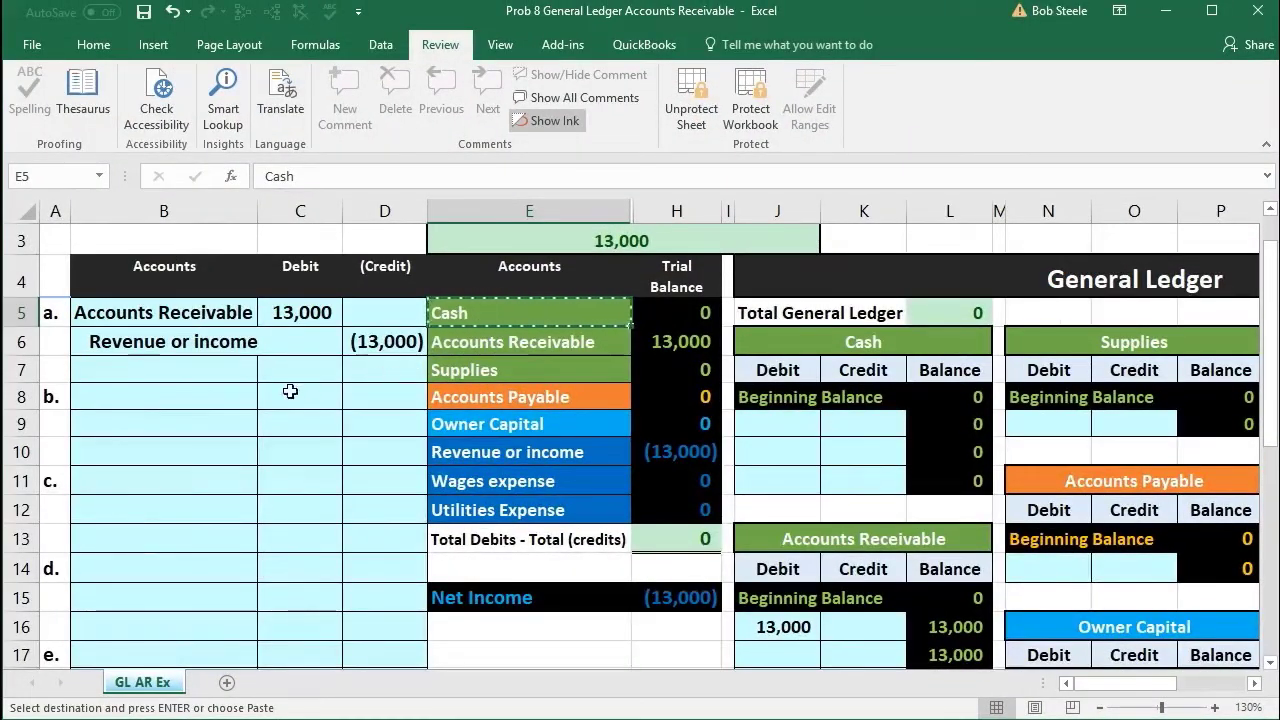
click(186, 397)
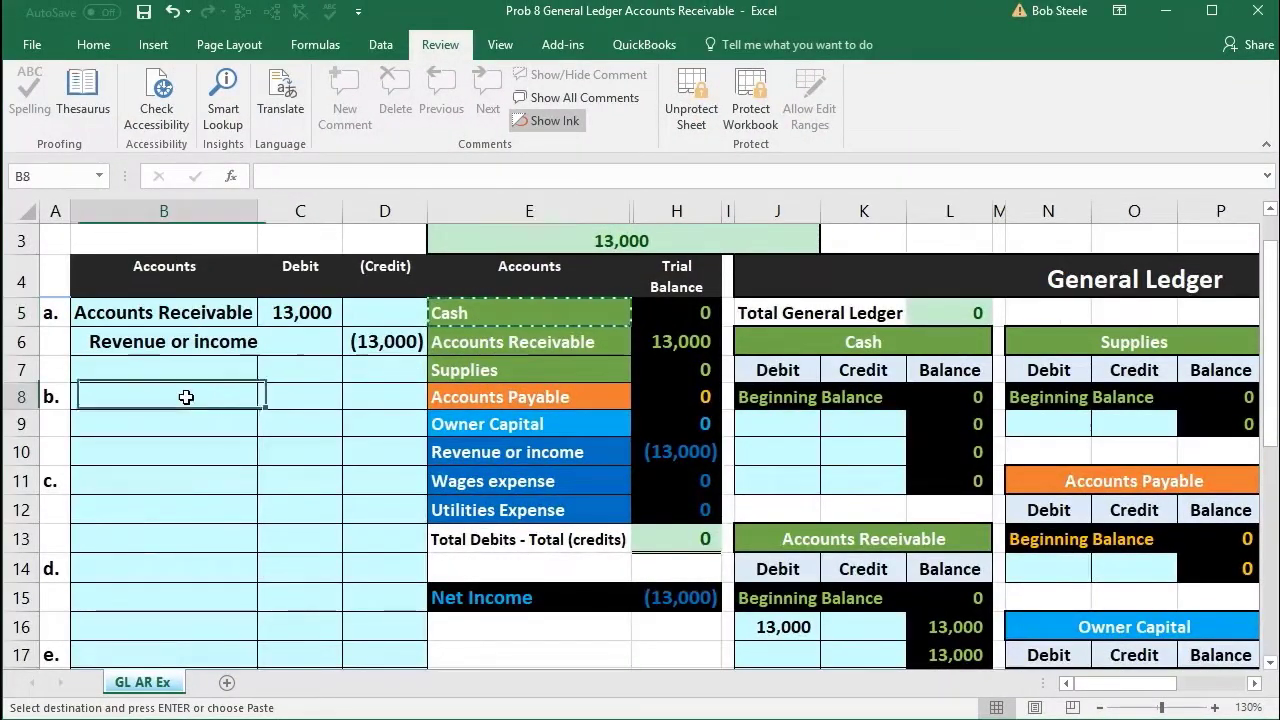
right_click(108, 395)
click(179, 480)
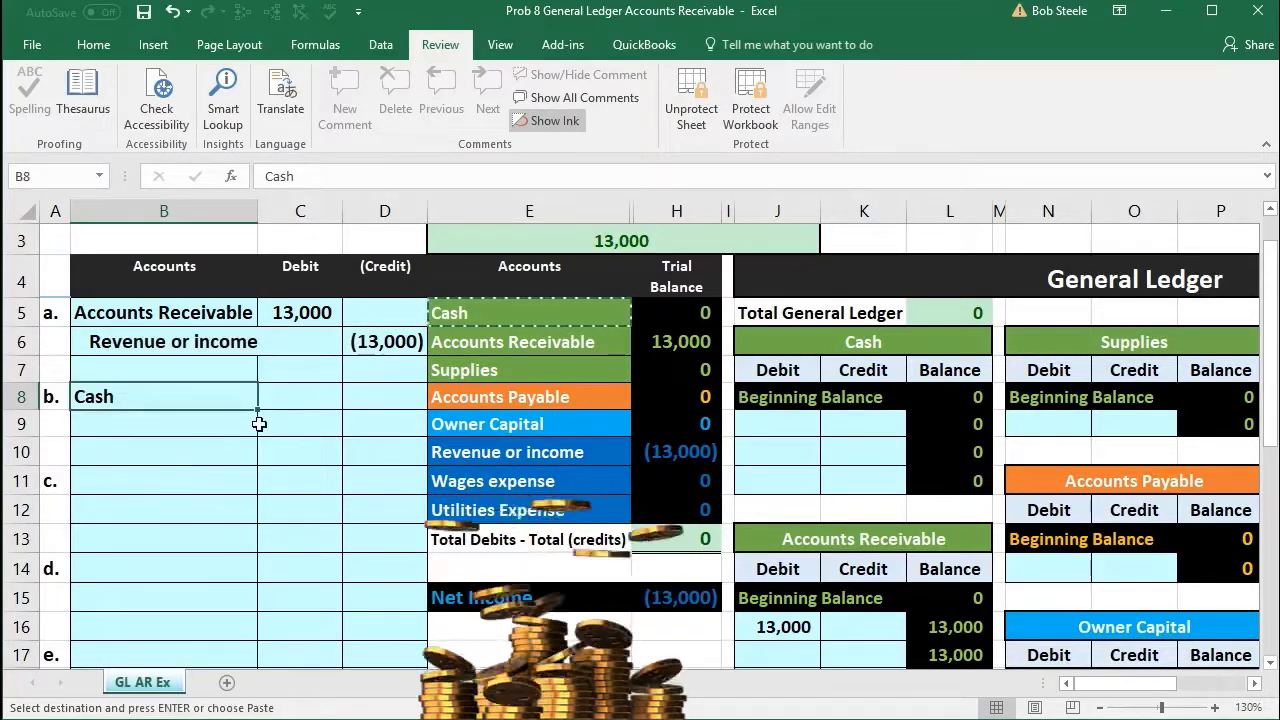
Enter 13,000 as the debit for Cash in cell C8 of entry b
click(286, 398)
scroll(288, 400, down, 2)
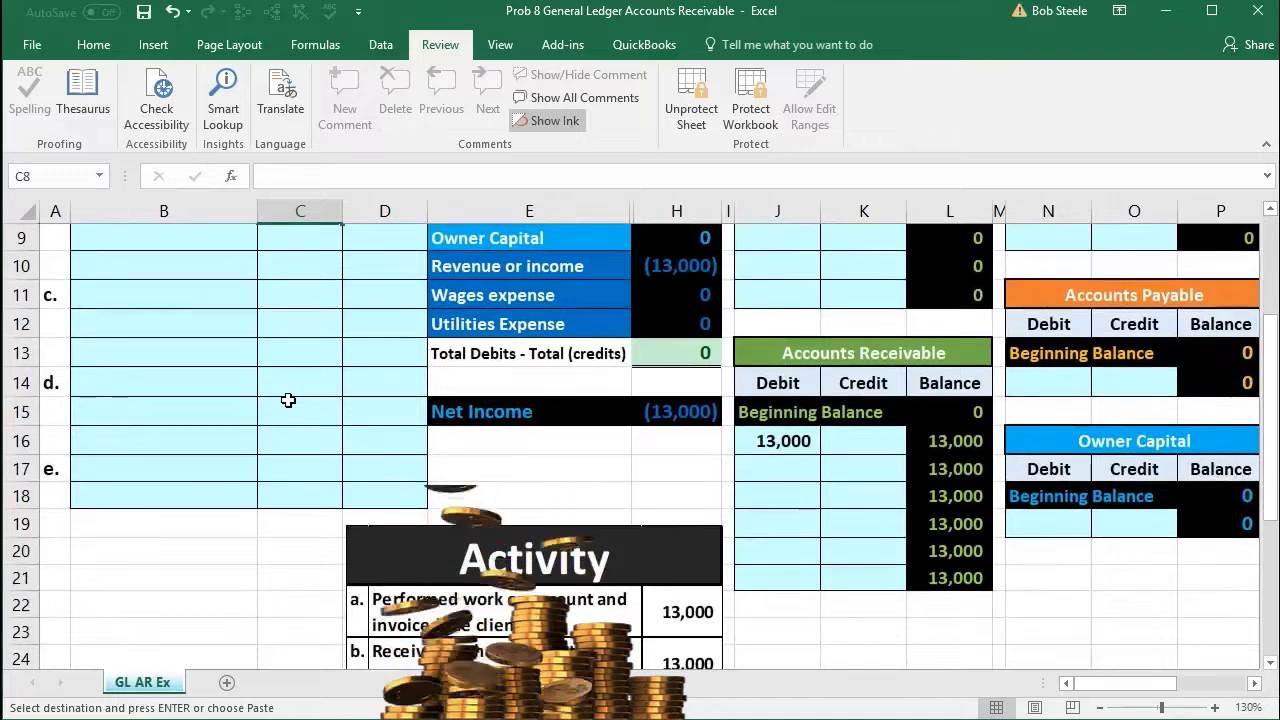
scroll(288, 400, up, 2)
double_click(288, 400)
text(13)
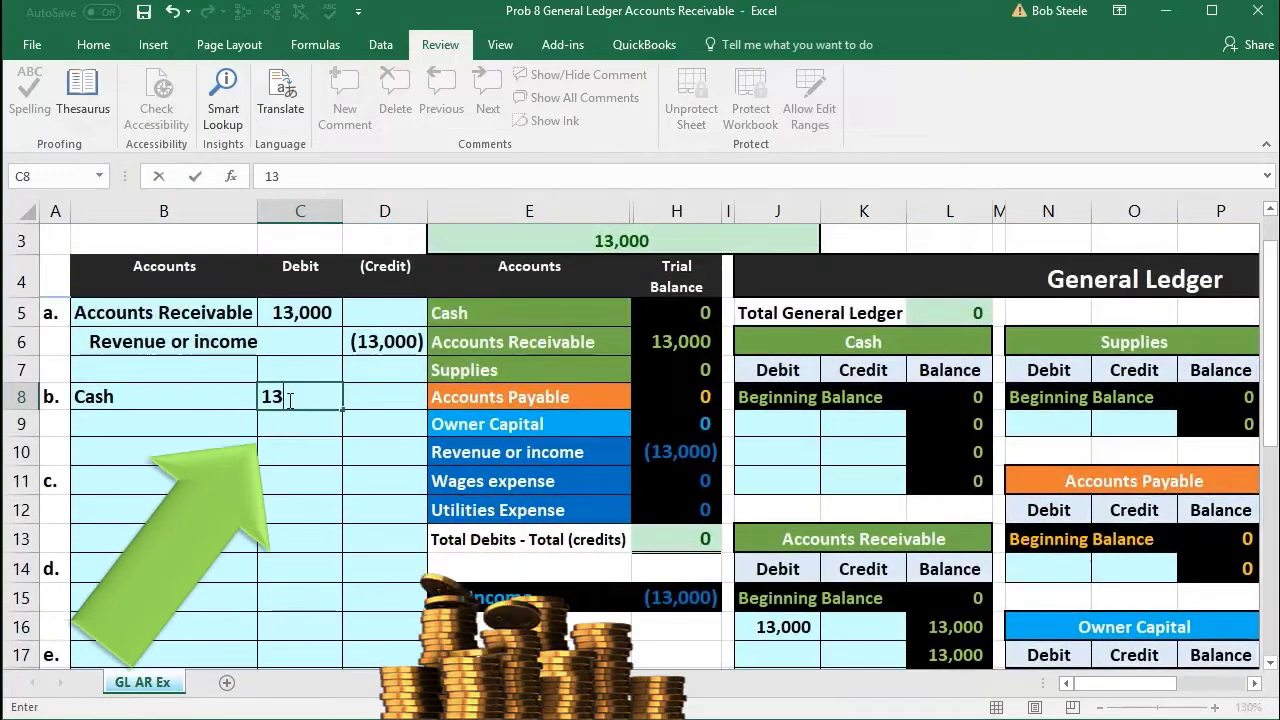
text(000)
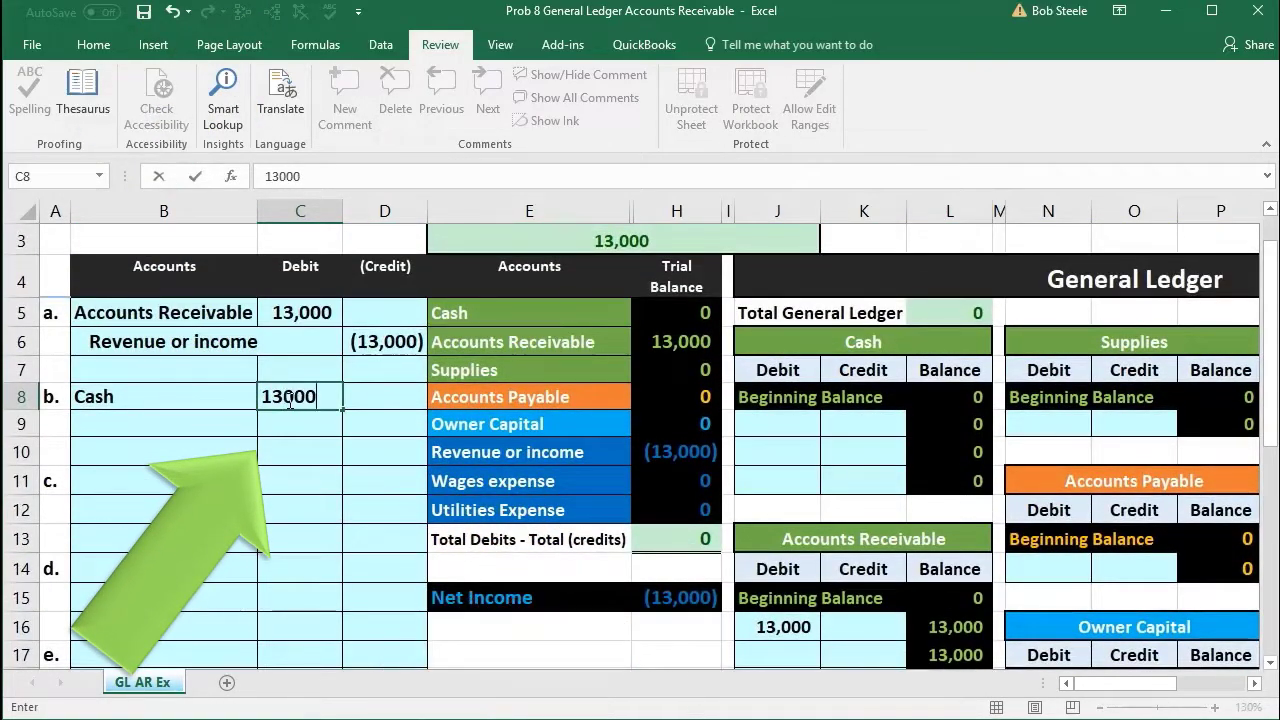
key(Return)
Enter the credit of entry b. in cell D9 as the negative of the Cash debit with the formula -C8
key(Right)
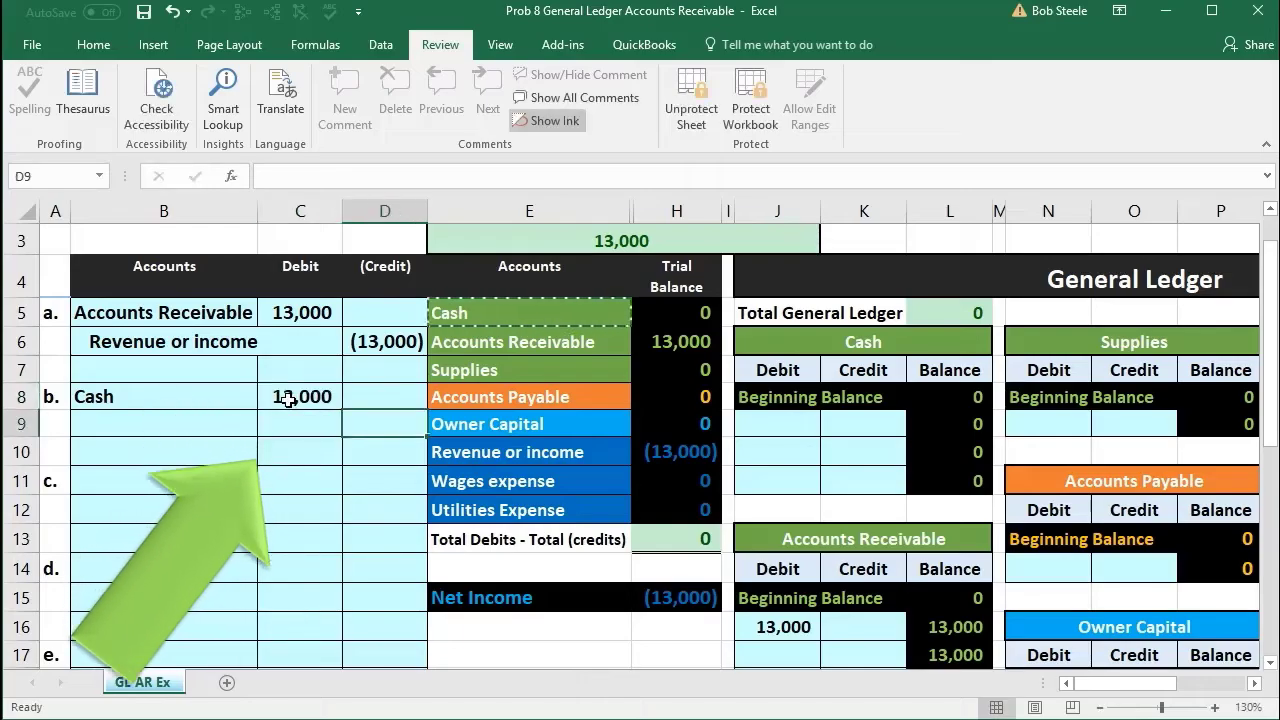
text(-)
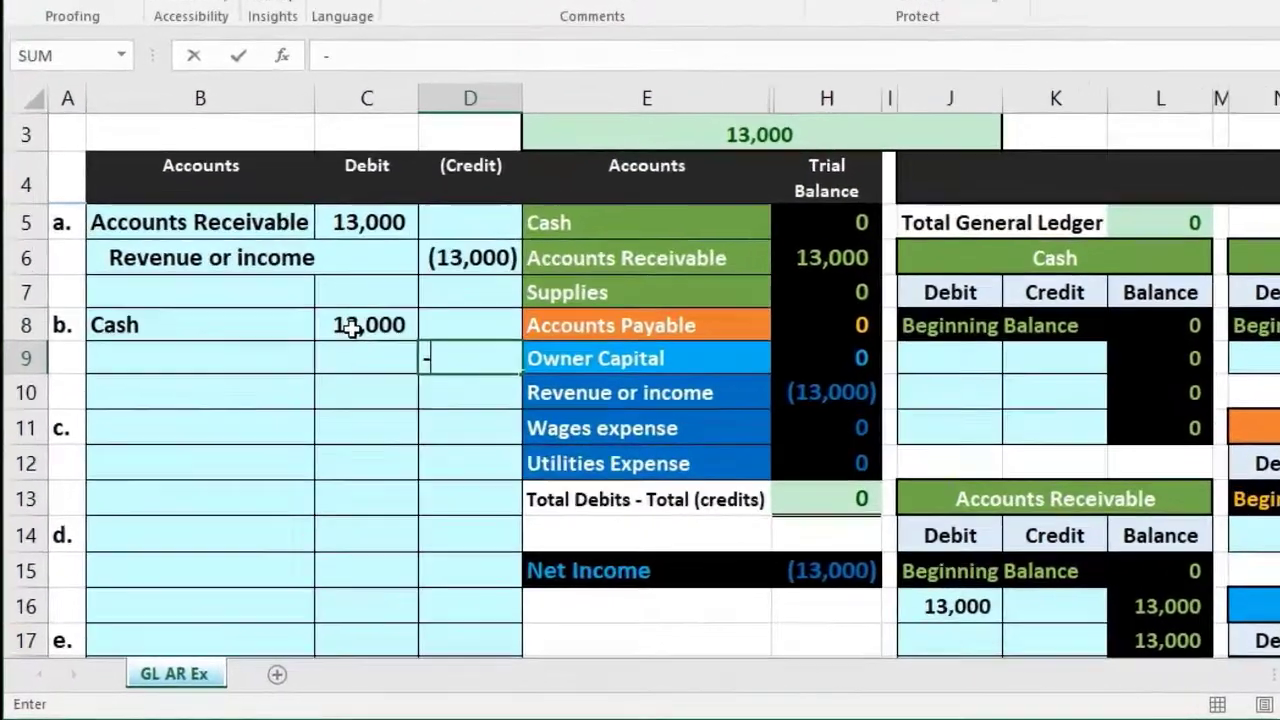
key(Left)
click(352, 328)
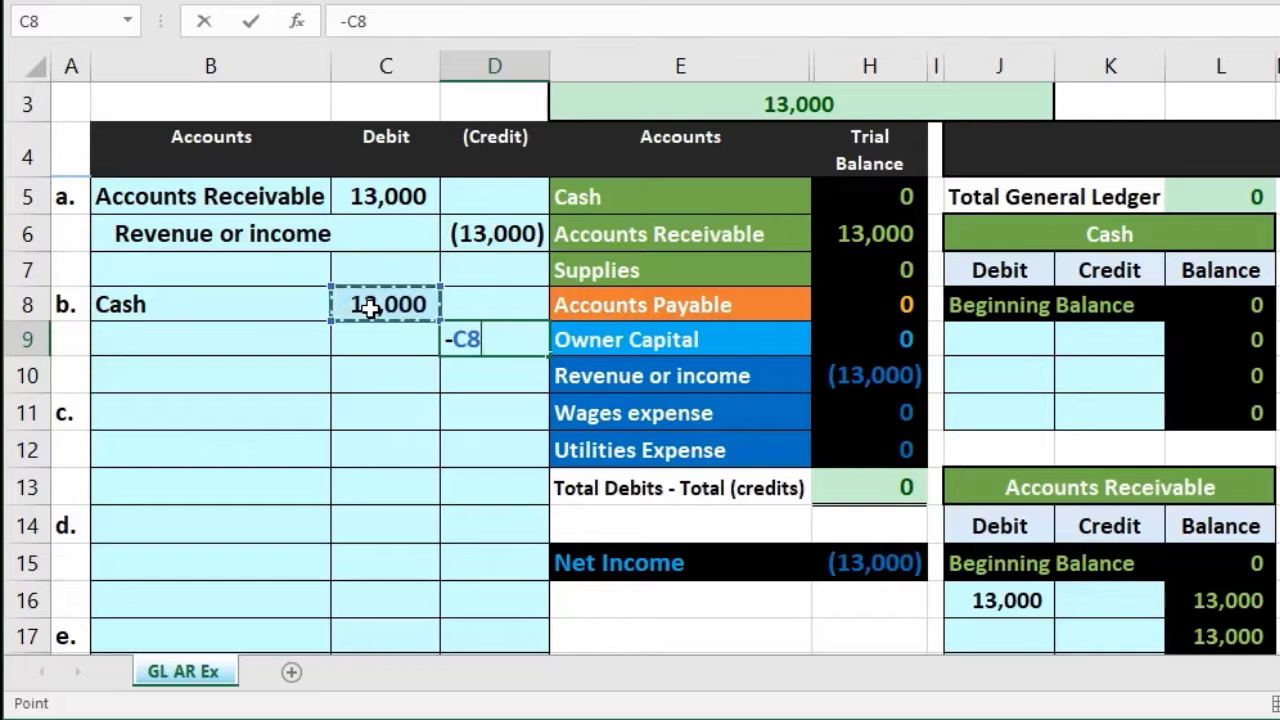
key(Return)
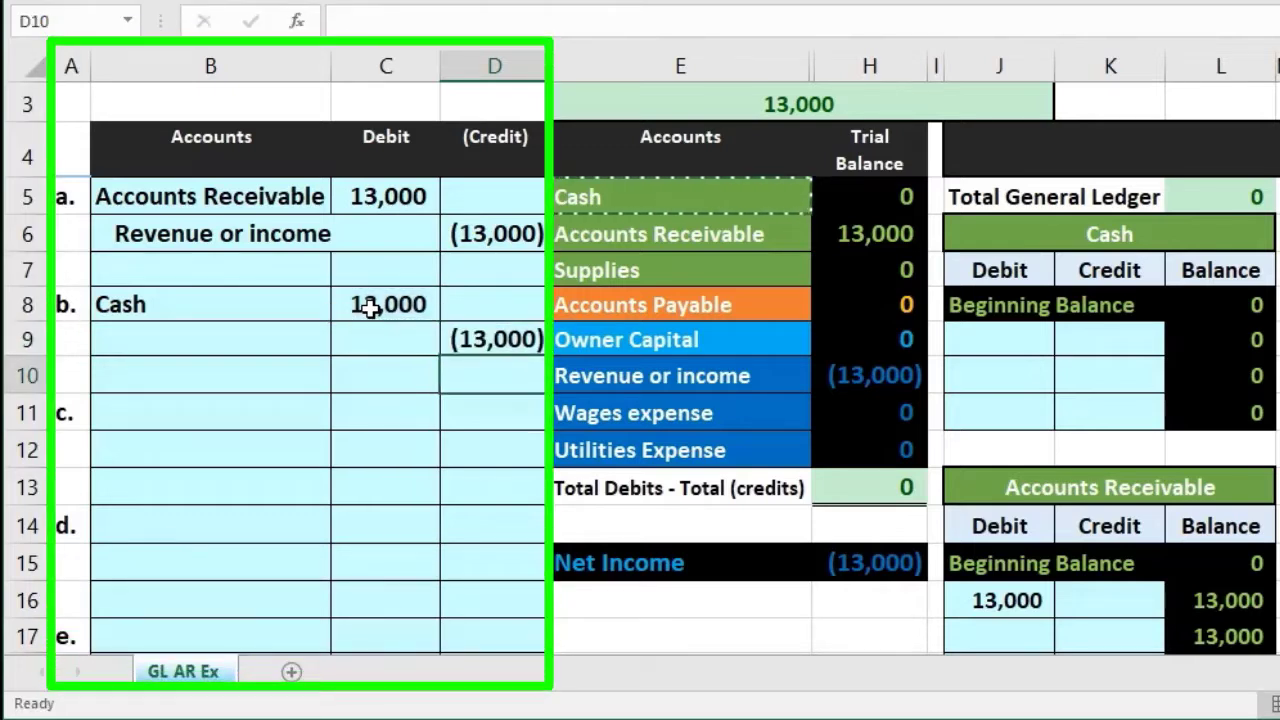
Copy the Accounts Receivable account name from the trial balance into cell B9 as values only and indent it as the credit account
click(271, 342)
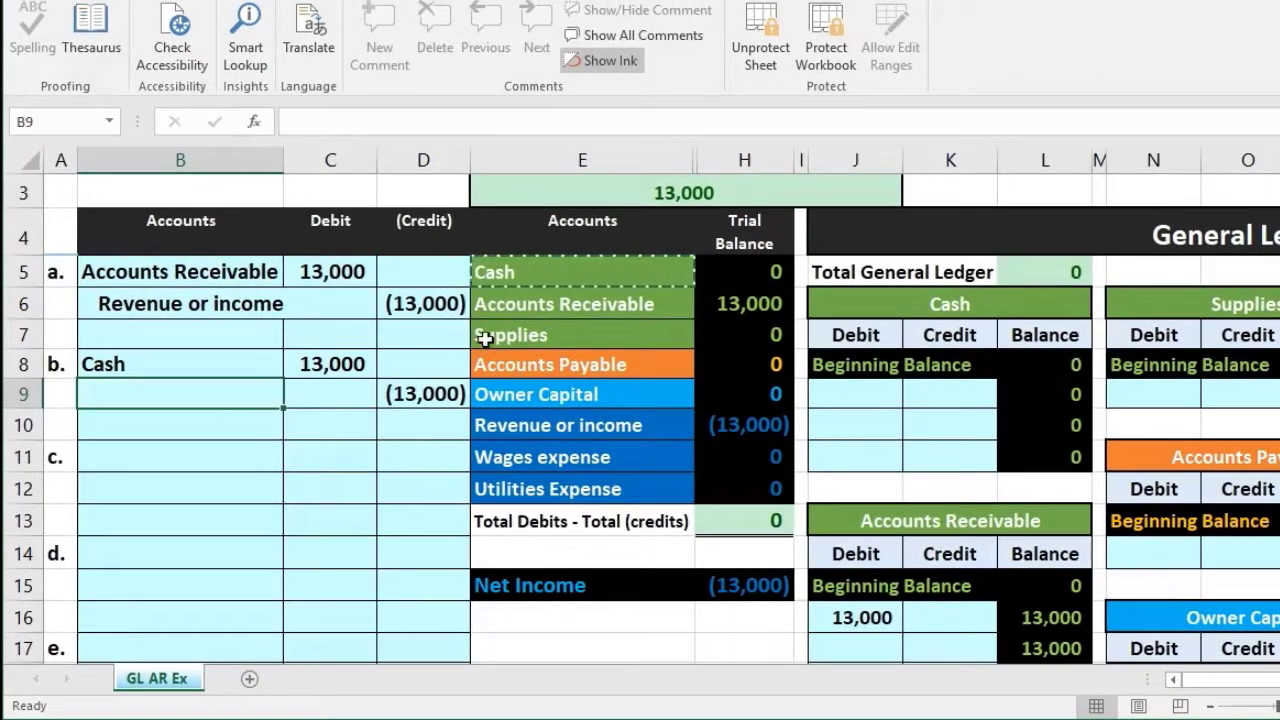
click(436, 292)
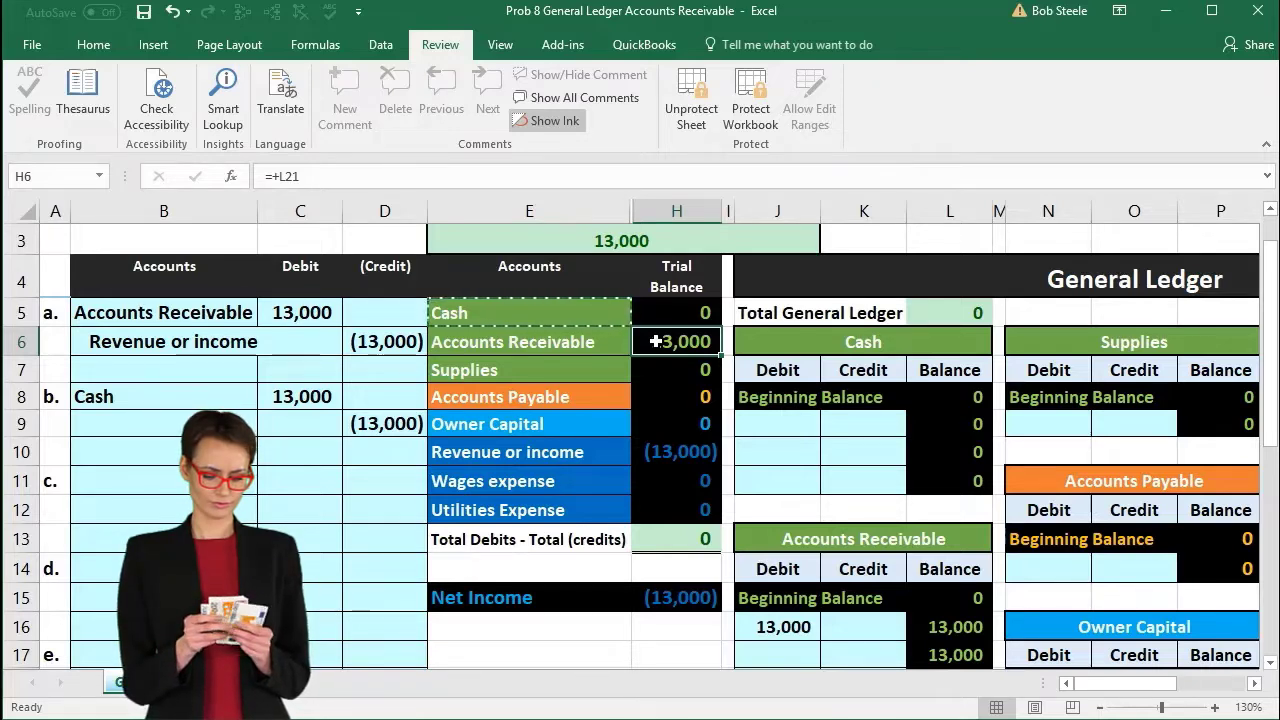
click(554, 341)
right_click(554, 341)
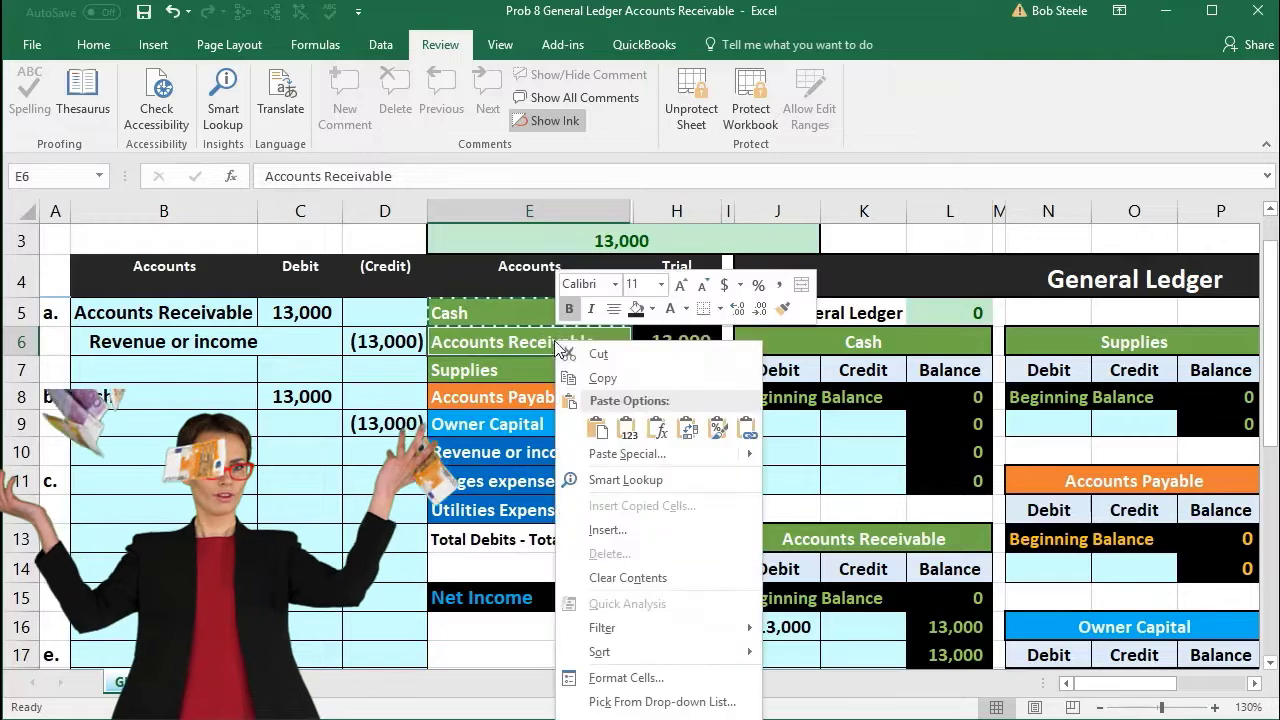
click(600, 374)
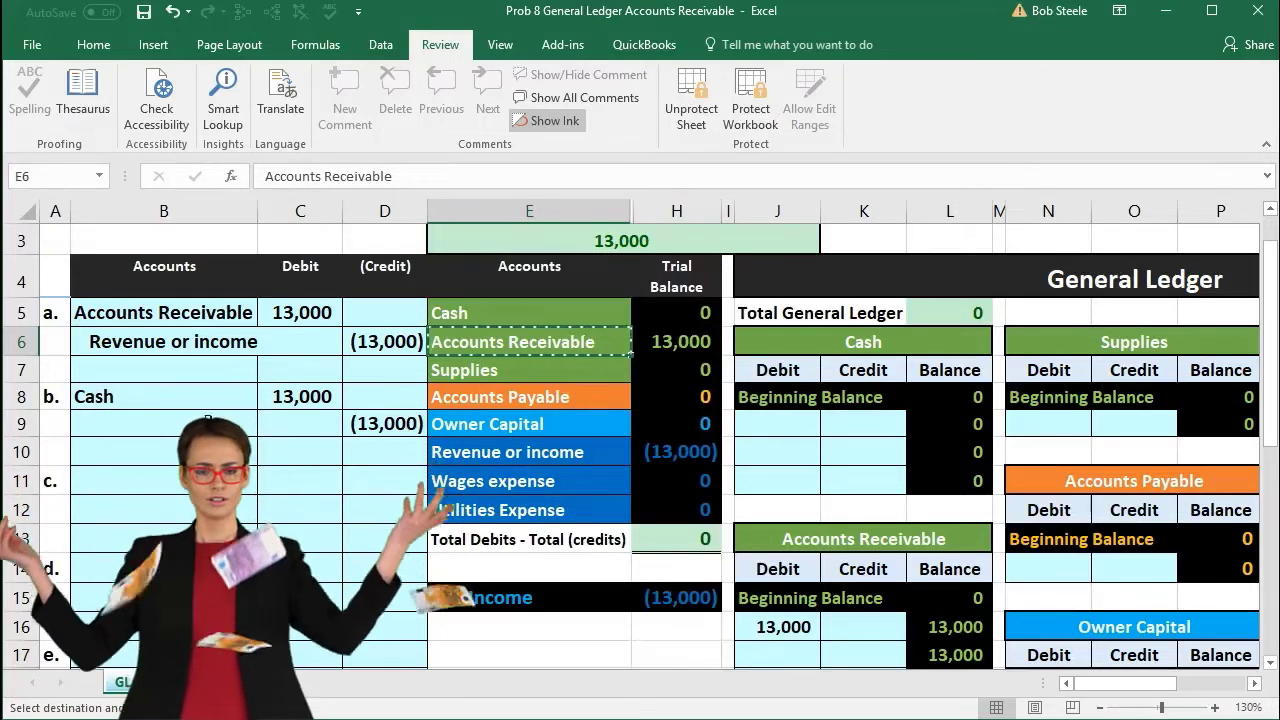
click(205, 421)
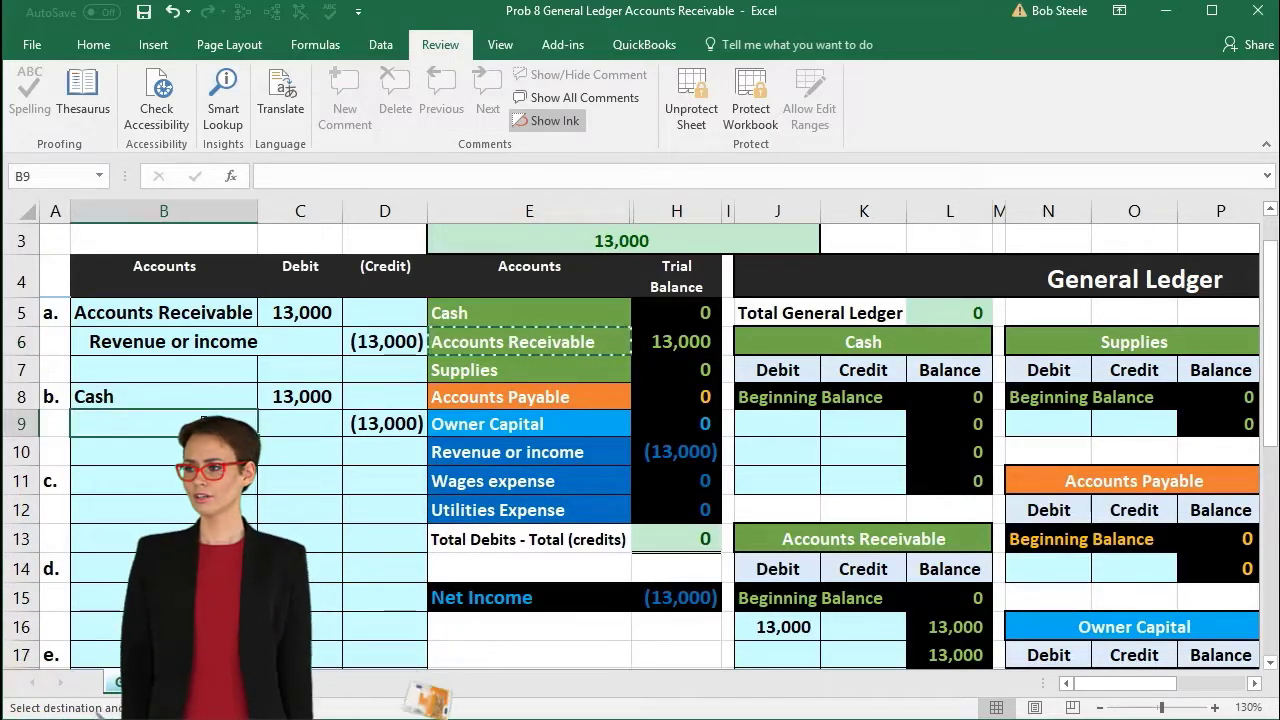
right_click(205, 421)
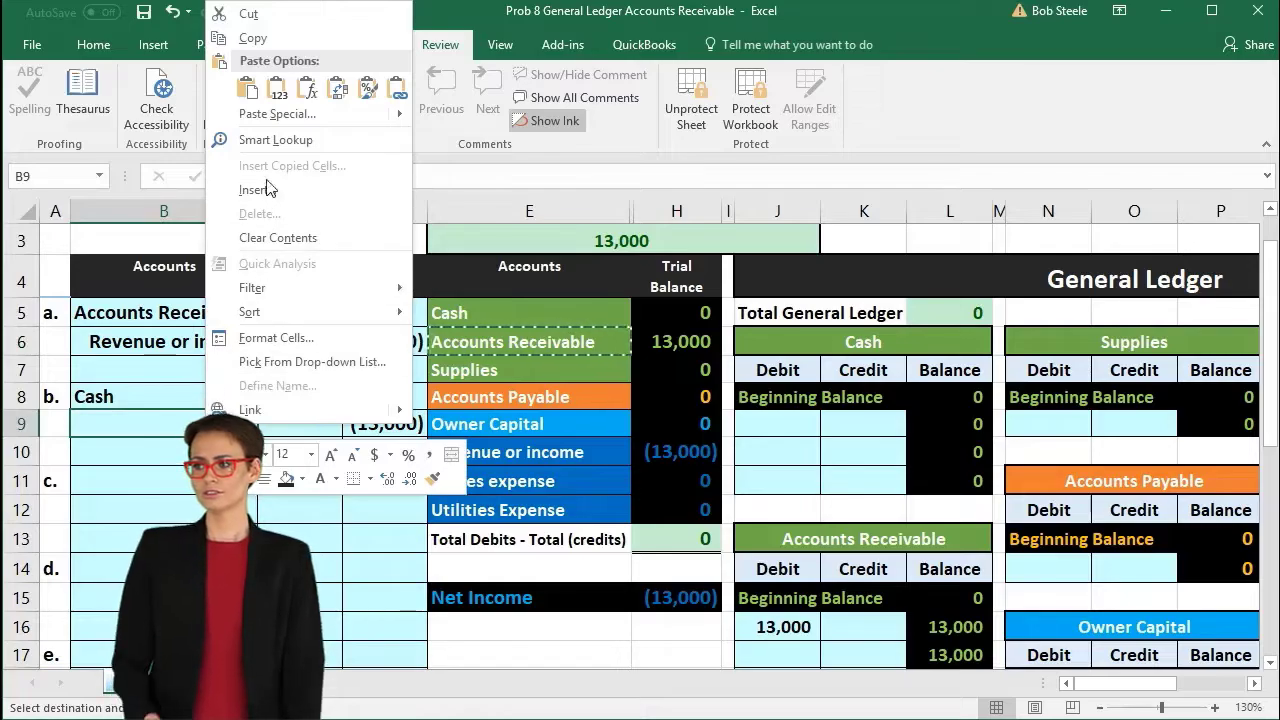
click(277, 90)
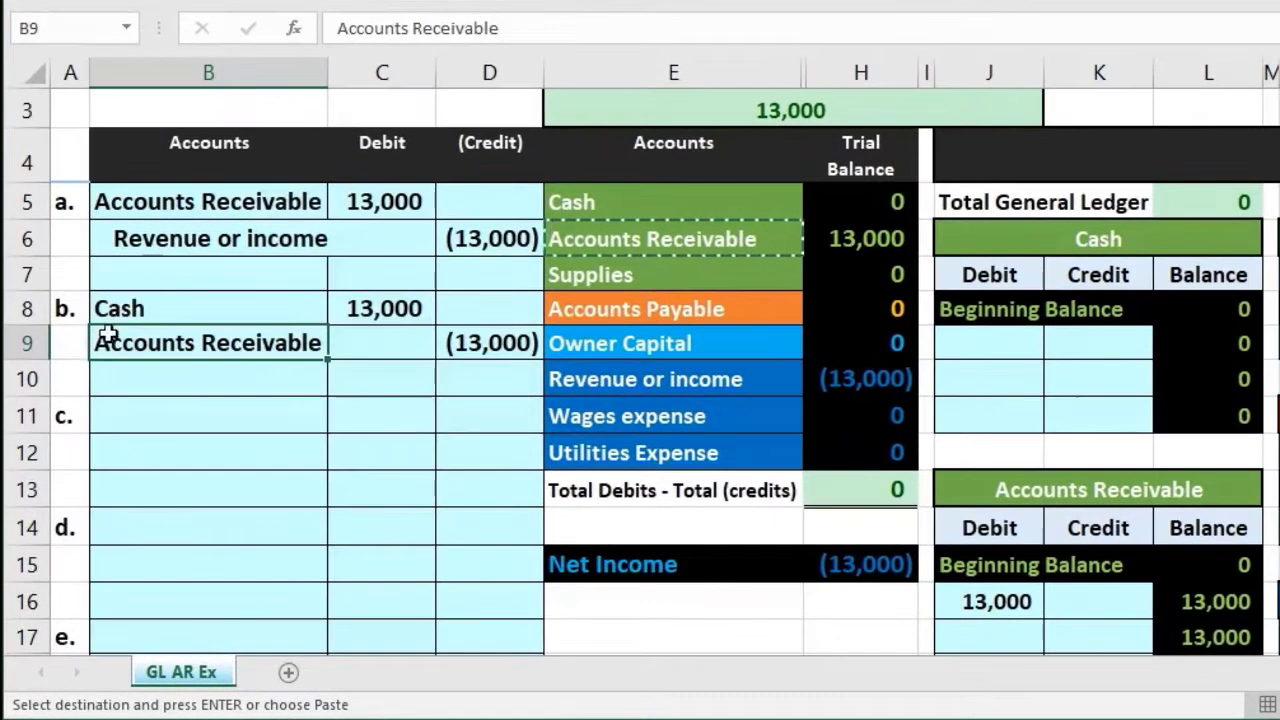
key(Escape)
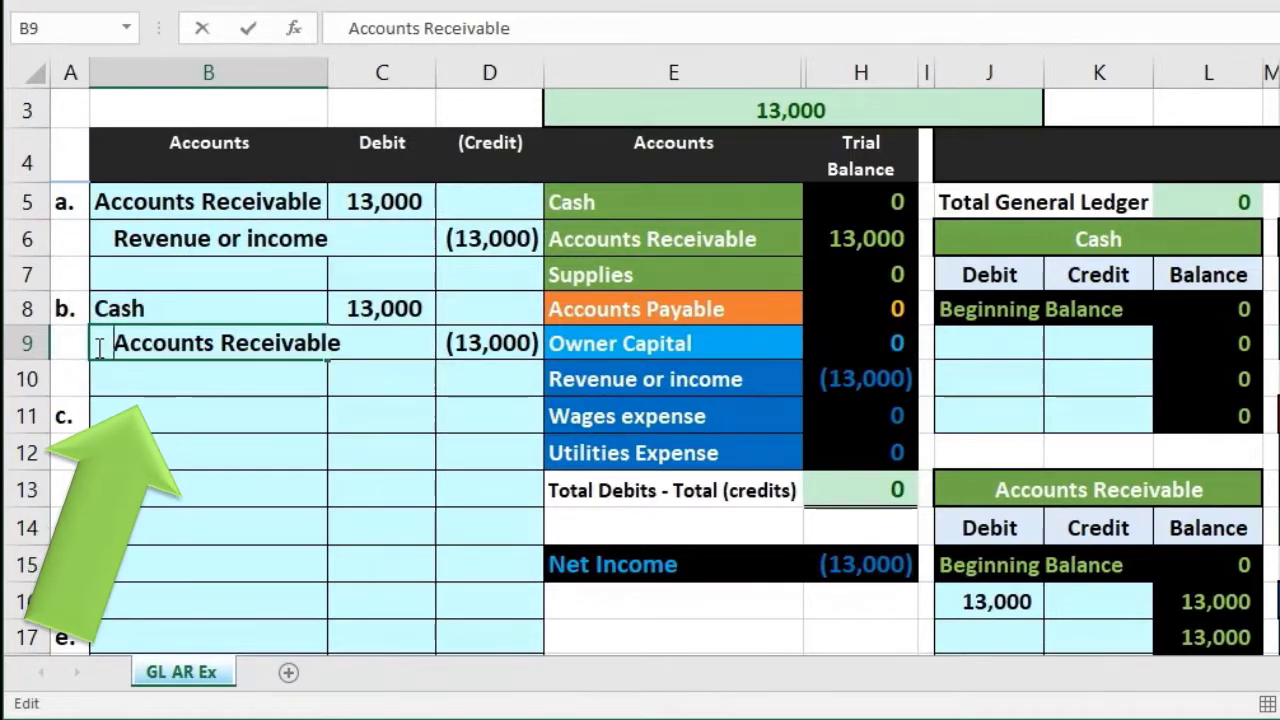
key(Return)
Review the debit and credit of entry b. against the Cash and Accounts Receivable trial balance lines and the Cash ledger account
click(466, 341)
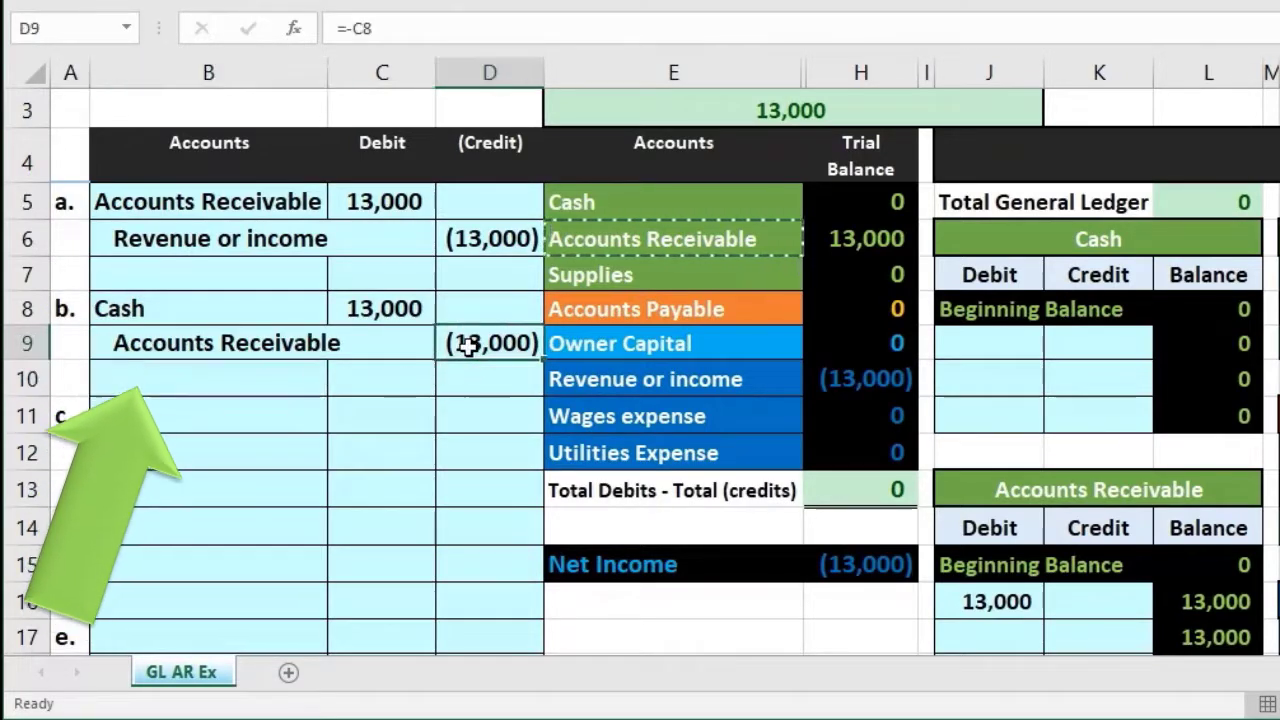
click(393, 309)
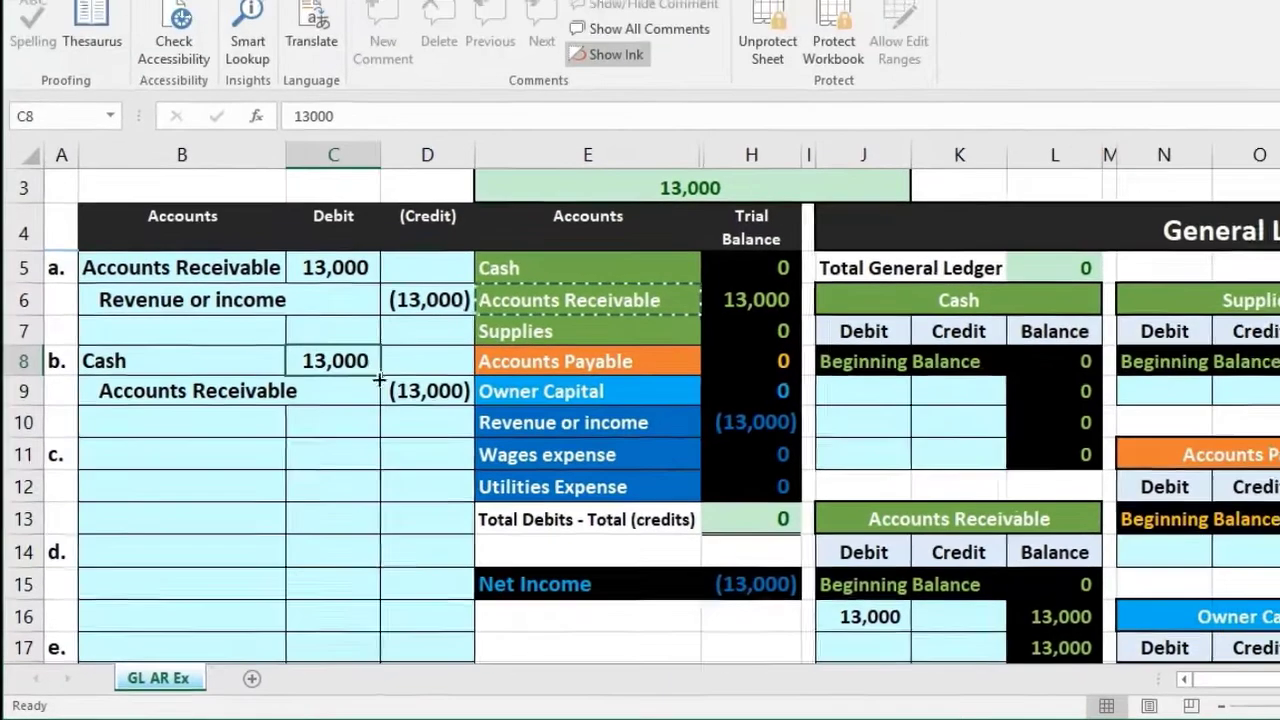
click(490, 343)
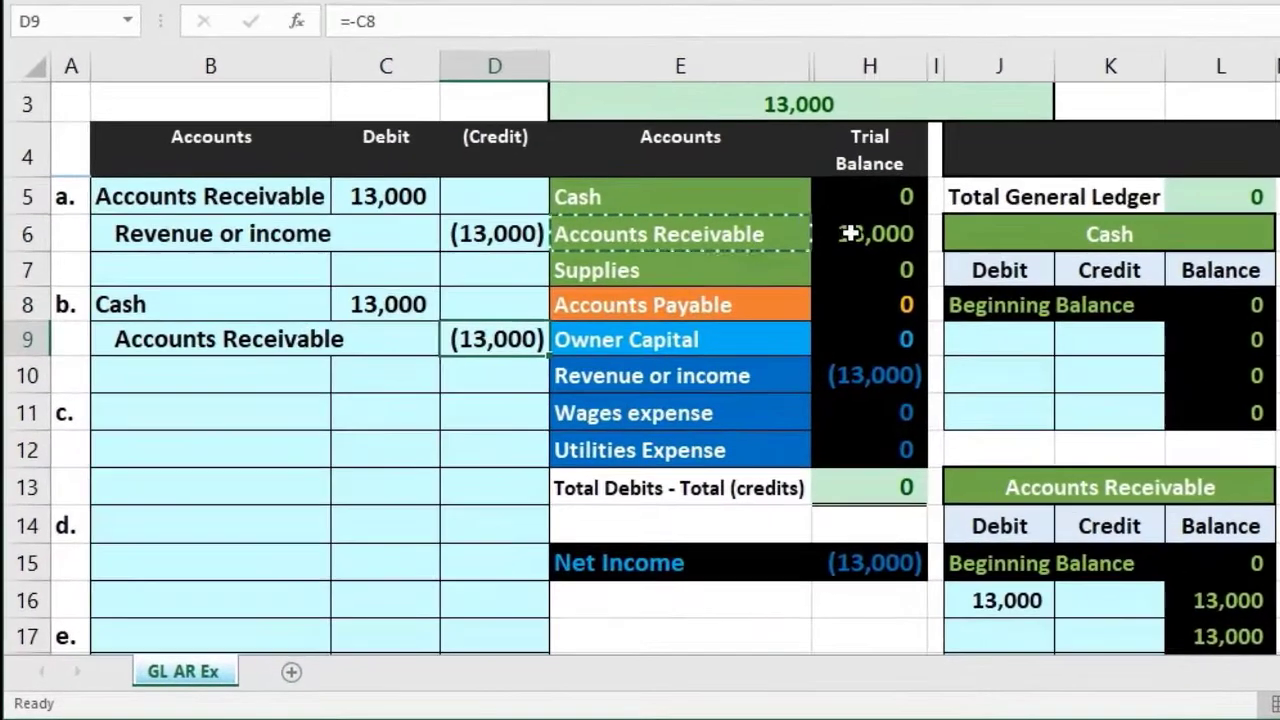
click(719, 307)
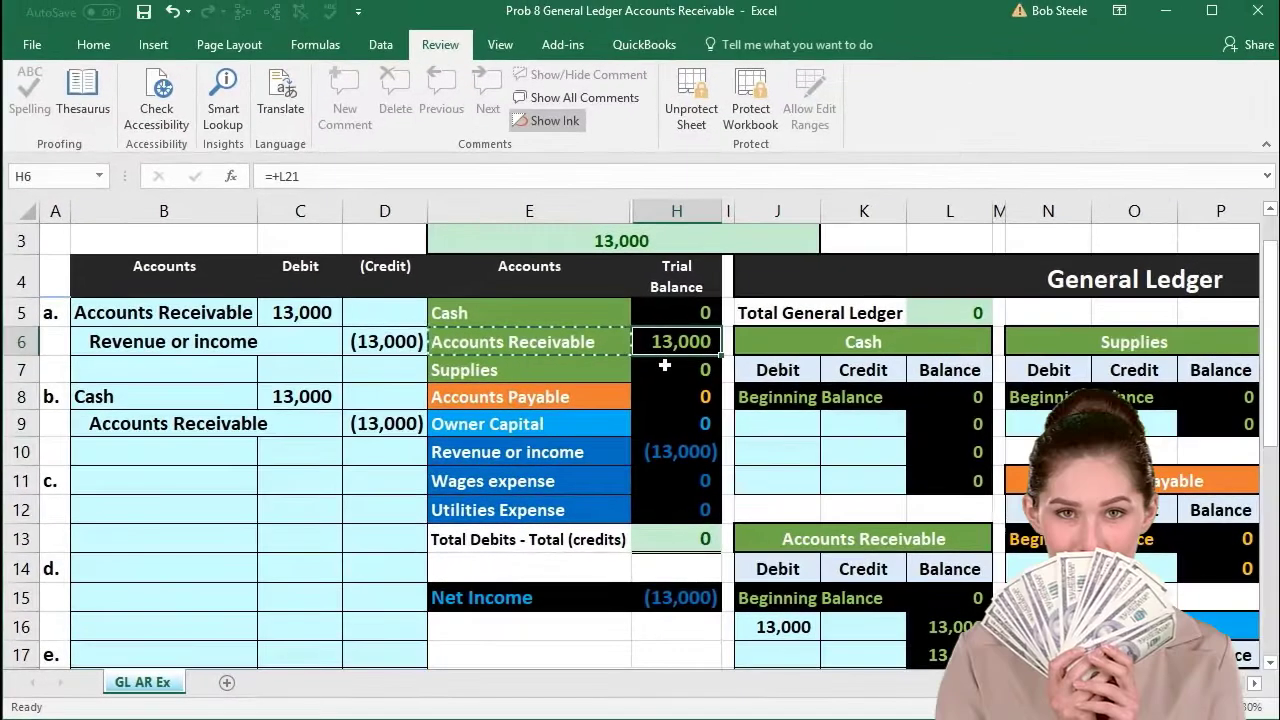
drag(157, 394, 348, 425)
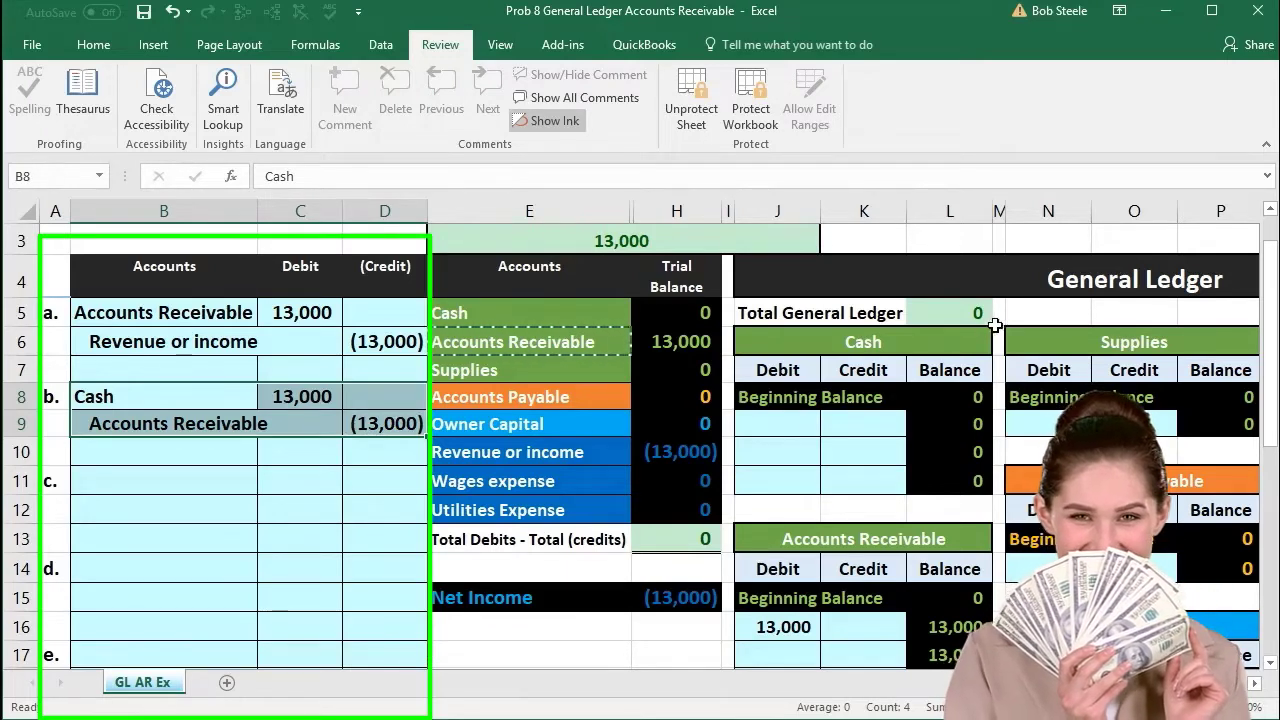
drag(110, 396, 290, 395)
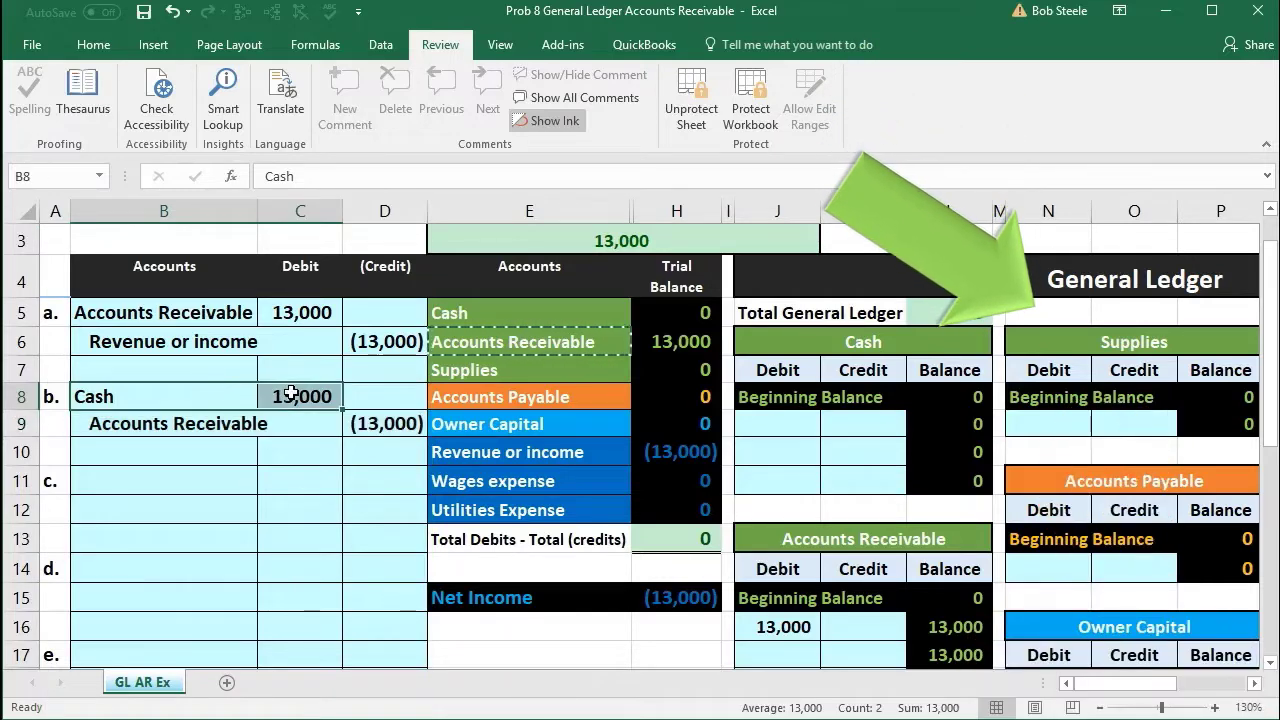
click(489, 313)
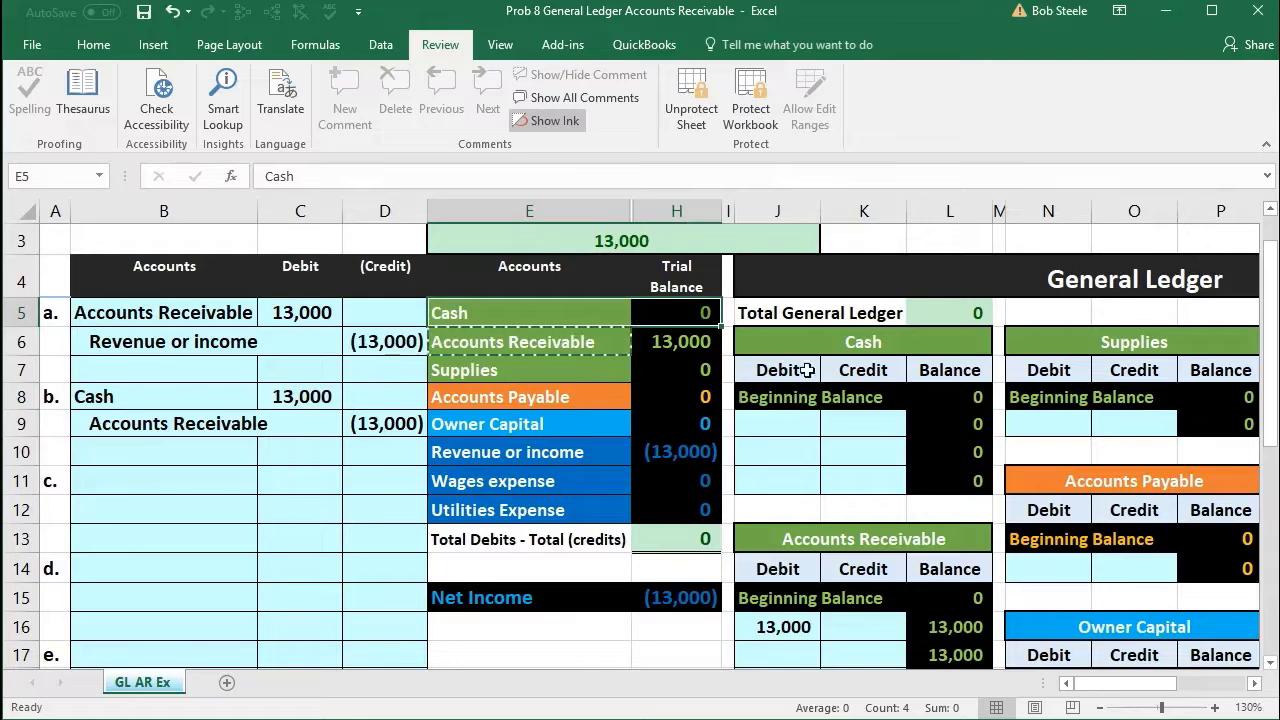
drag(800, 345, 930, 365)
Post the debit of entry b. to the Cash ledger account by entering the formula =C8 in cell J9
click(334, 395)
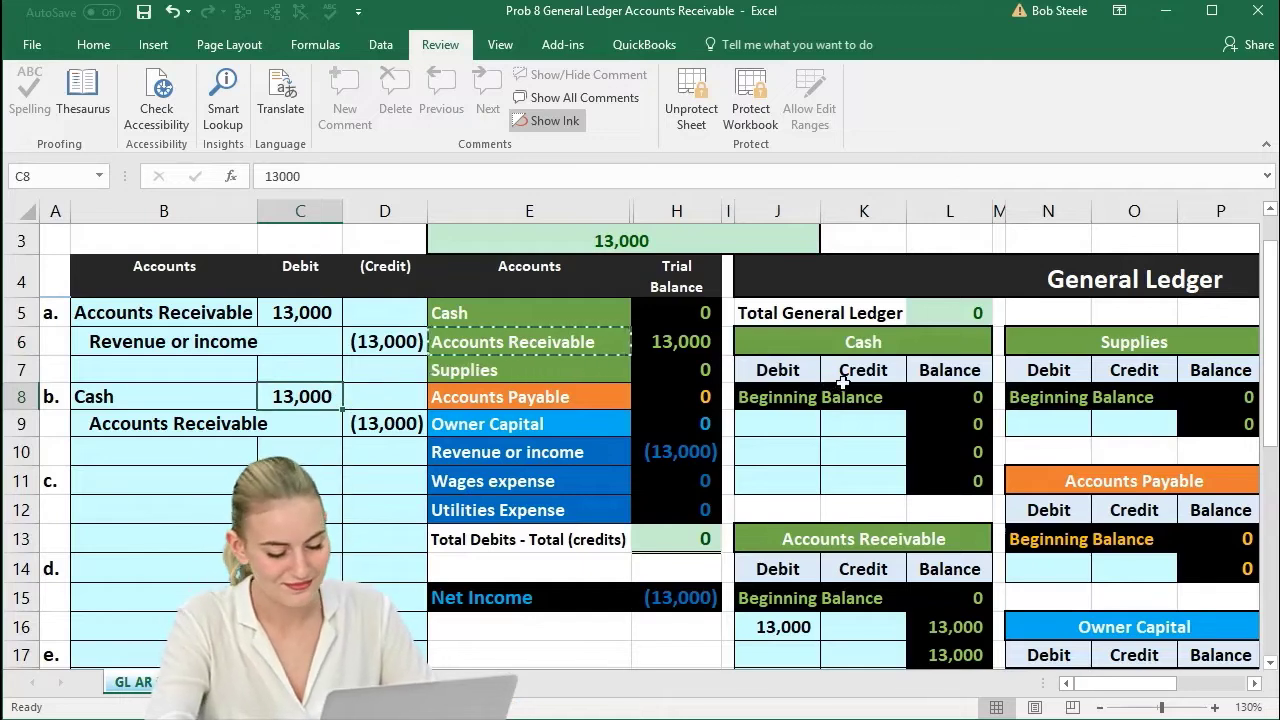
click(795, 424)
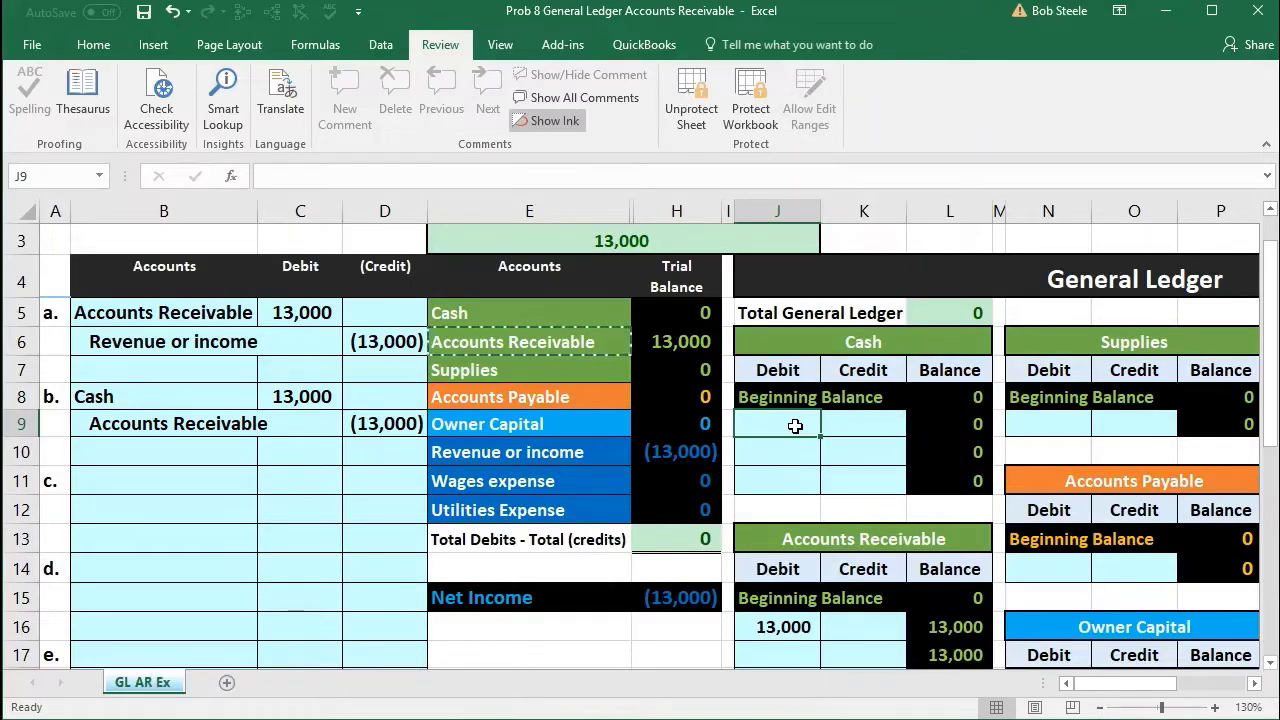
text(=)
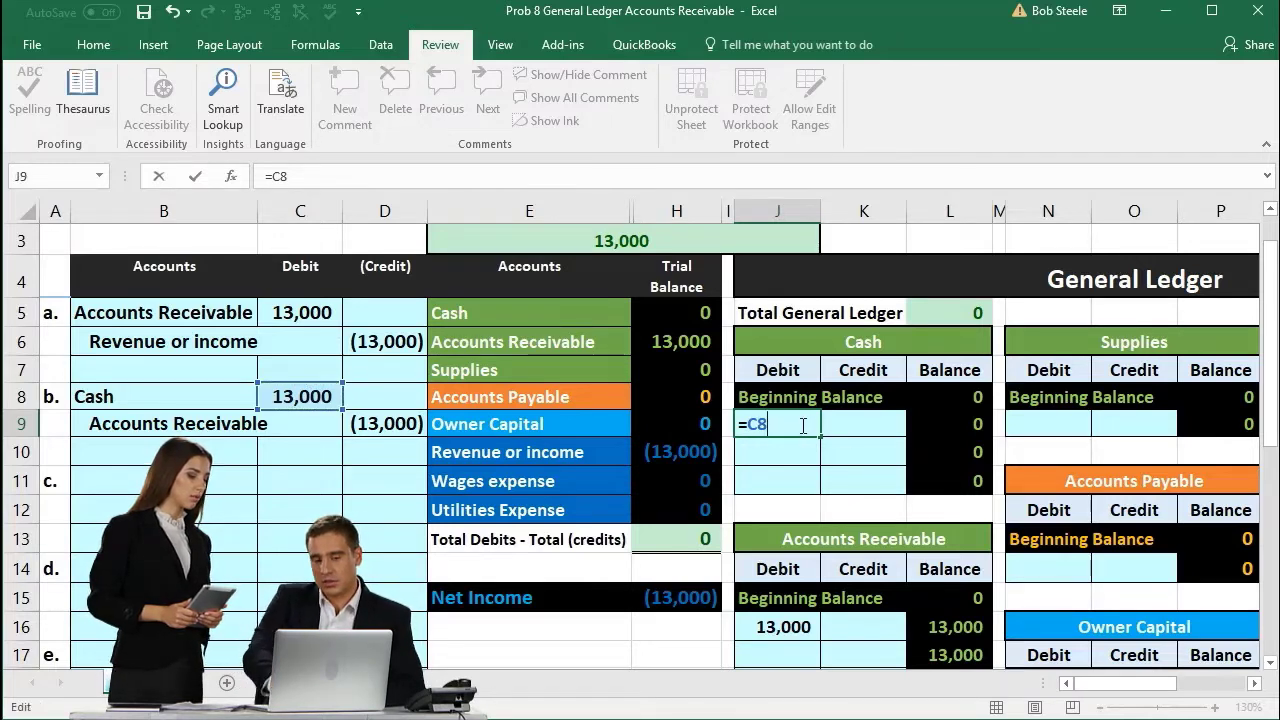
key(Return)
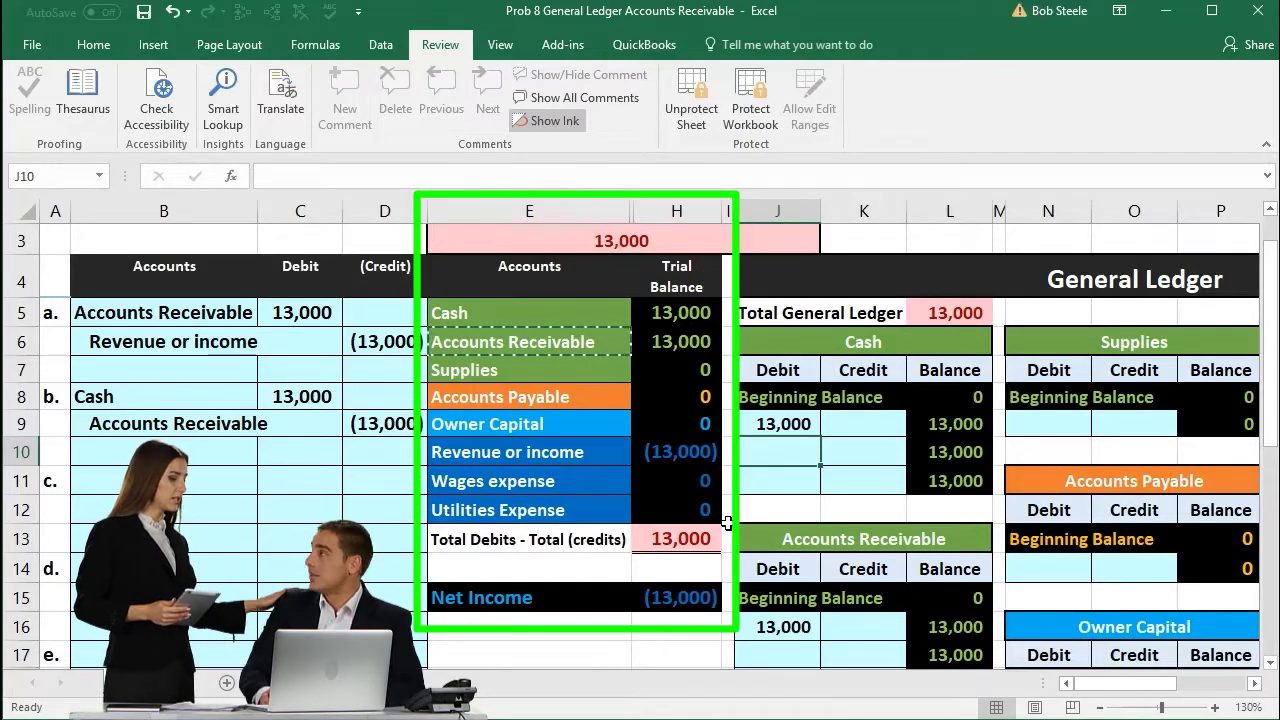
Post the credit of entry b. to the Accounts Receivable ledger account by entering the formula =D9 in cell K17
drag(186, 425, 358, 424)
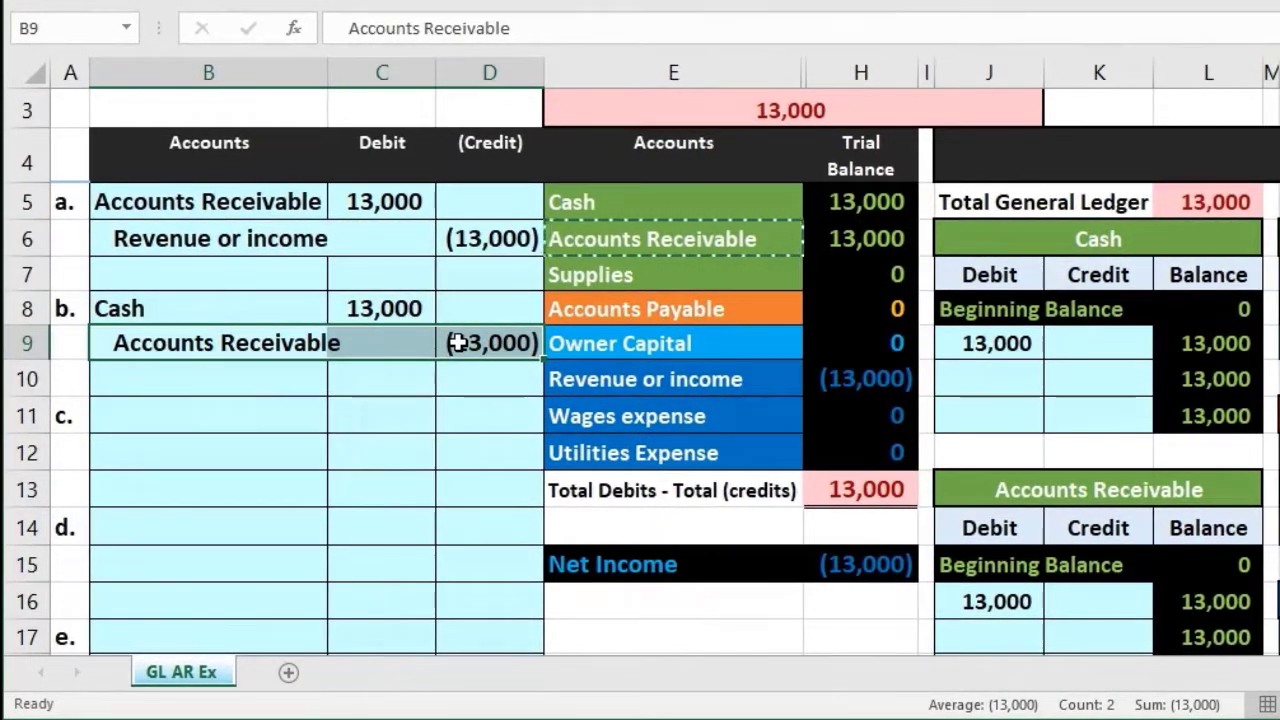
drag(601, 240, 840, 243)
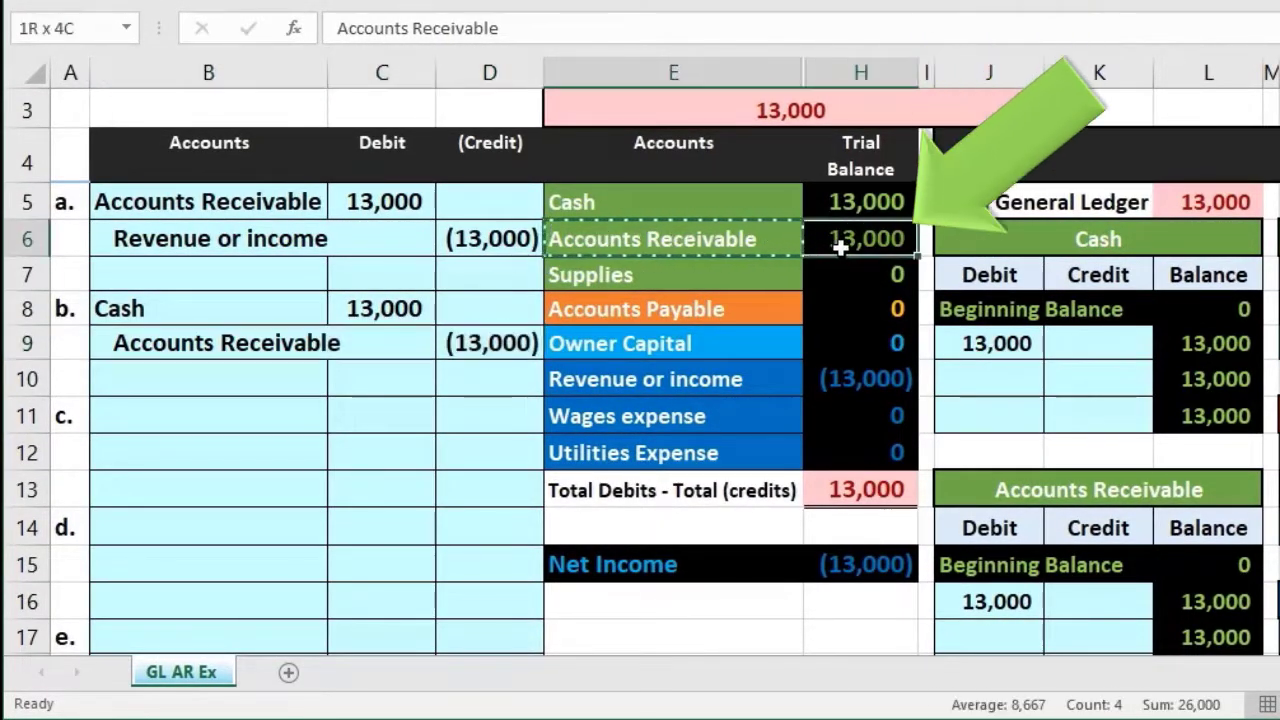
scroll(1000, 400, down, 1)
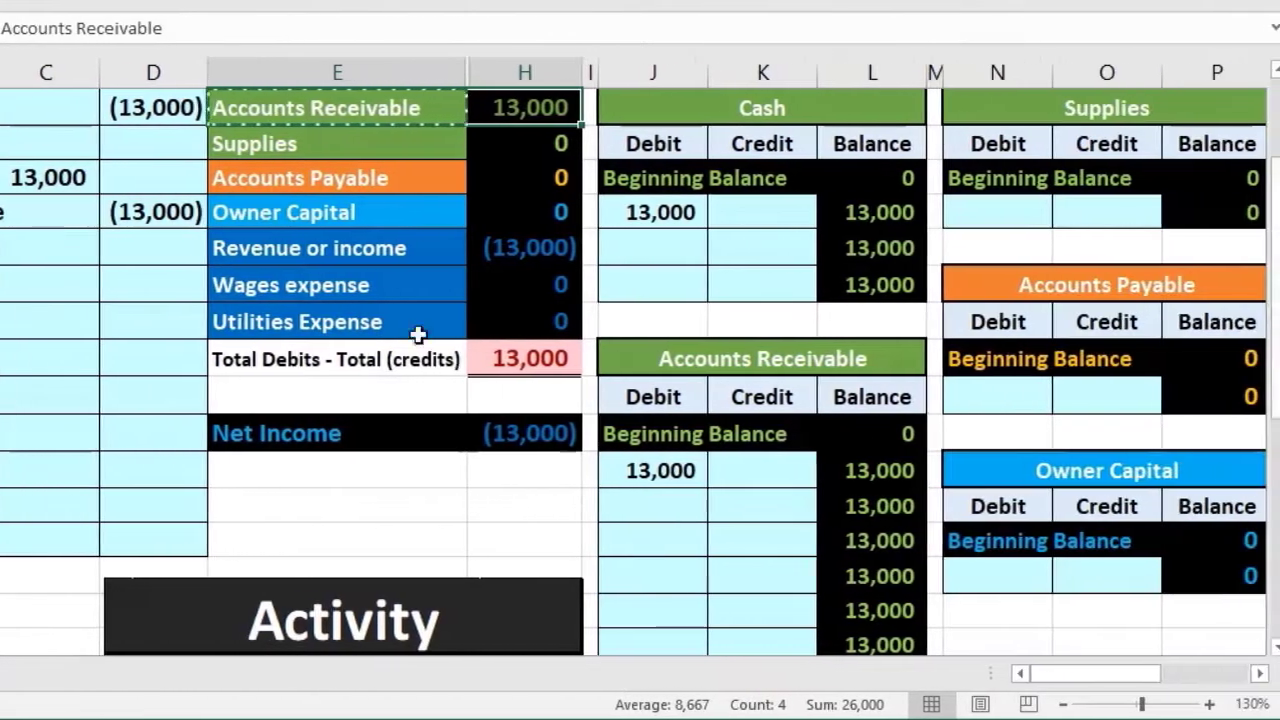
click(500, 215)
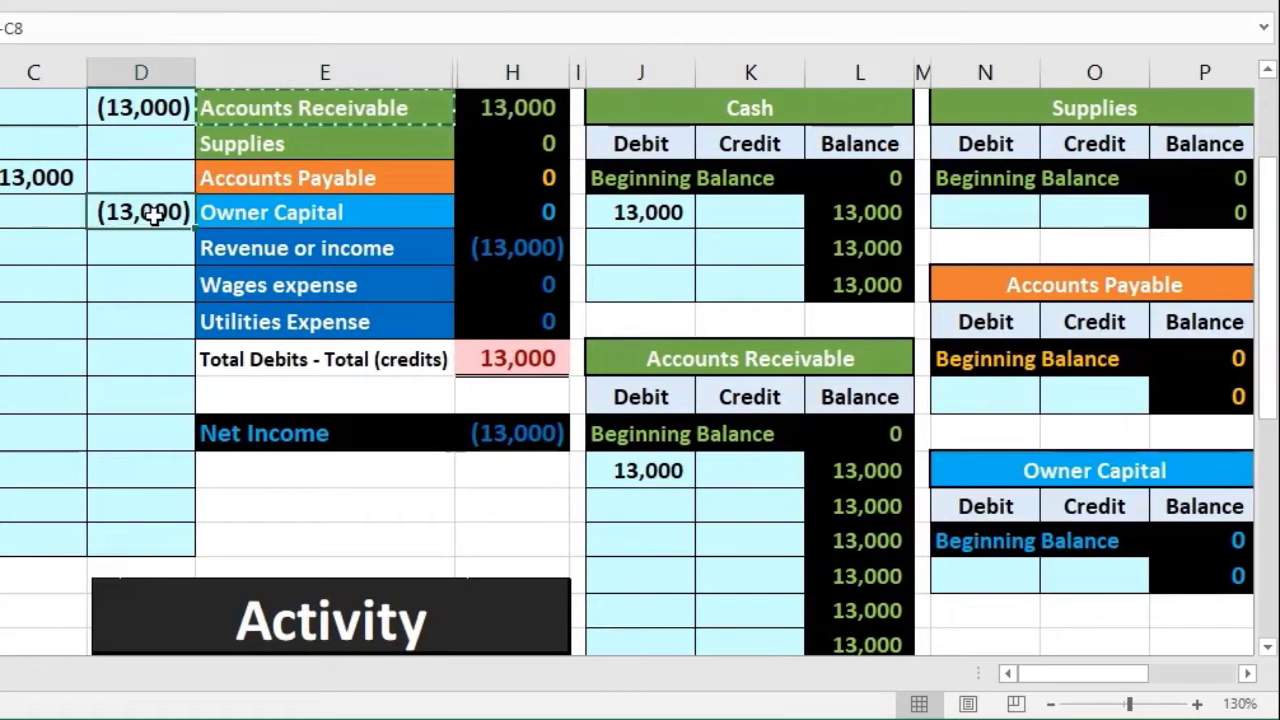
click(750, 396)
click(762, 503)
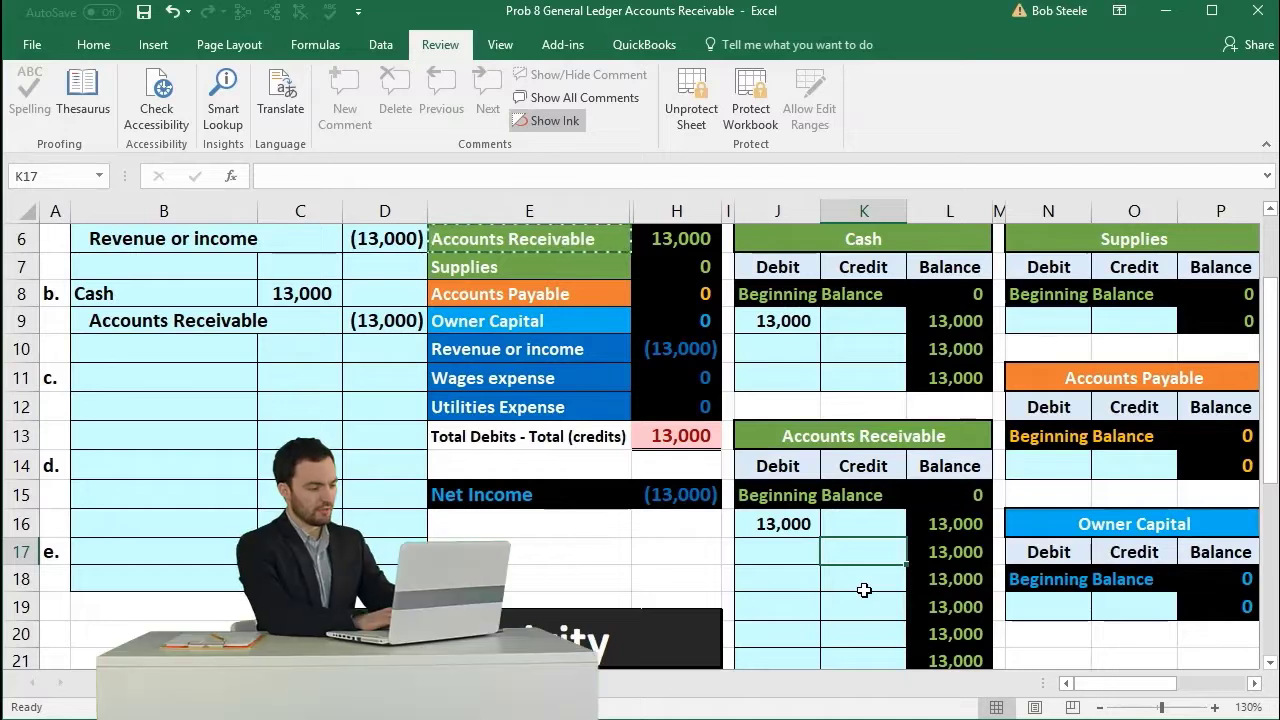
text(=)
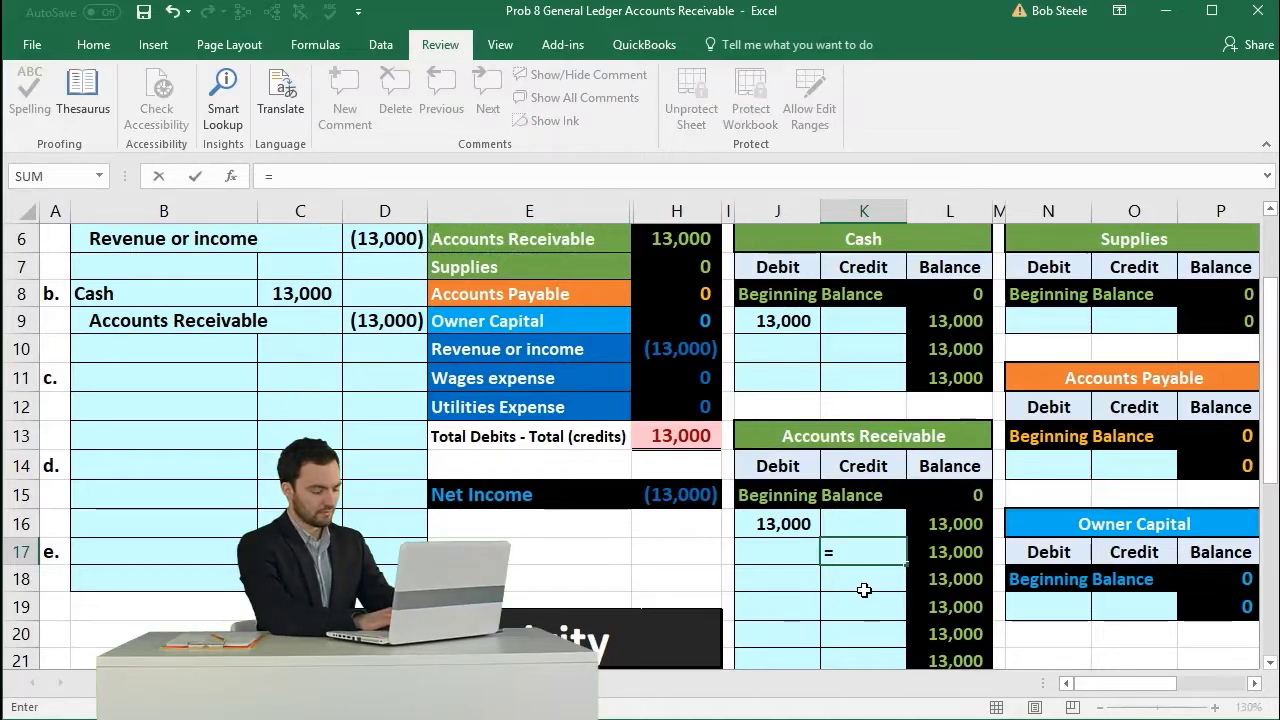
click(377, 318)
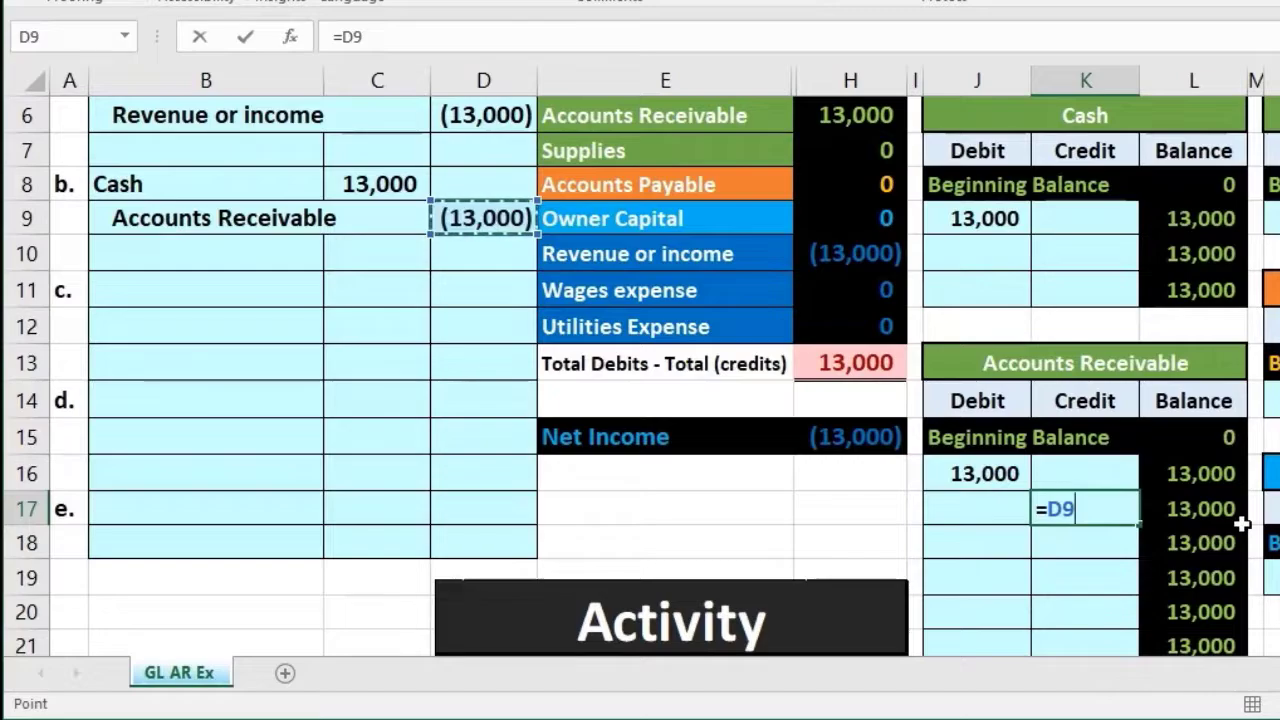
scroll(1240, 522, up, 1)
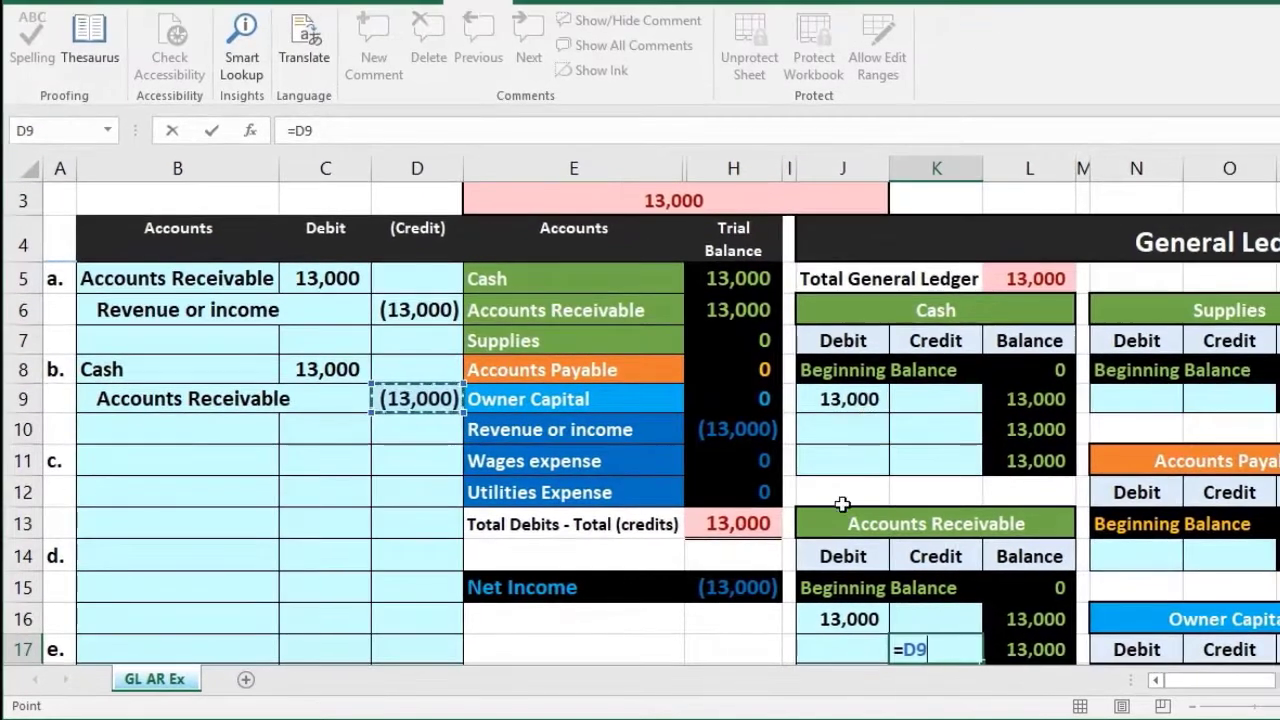
scroll(816, 514, down, 1)
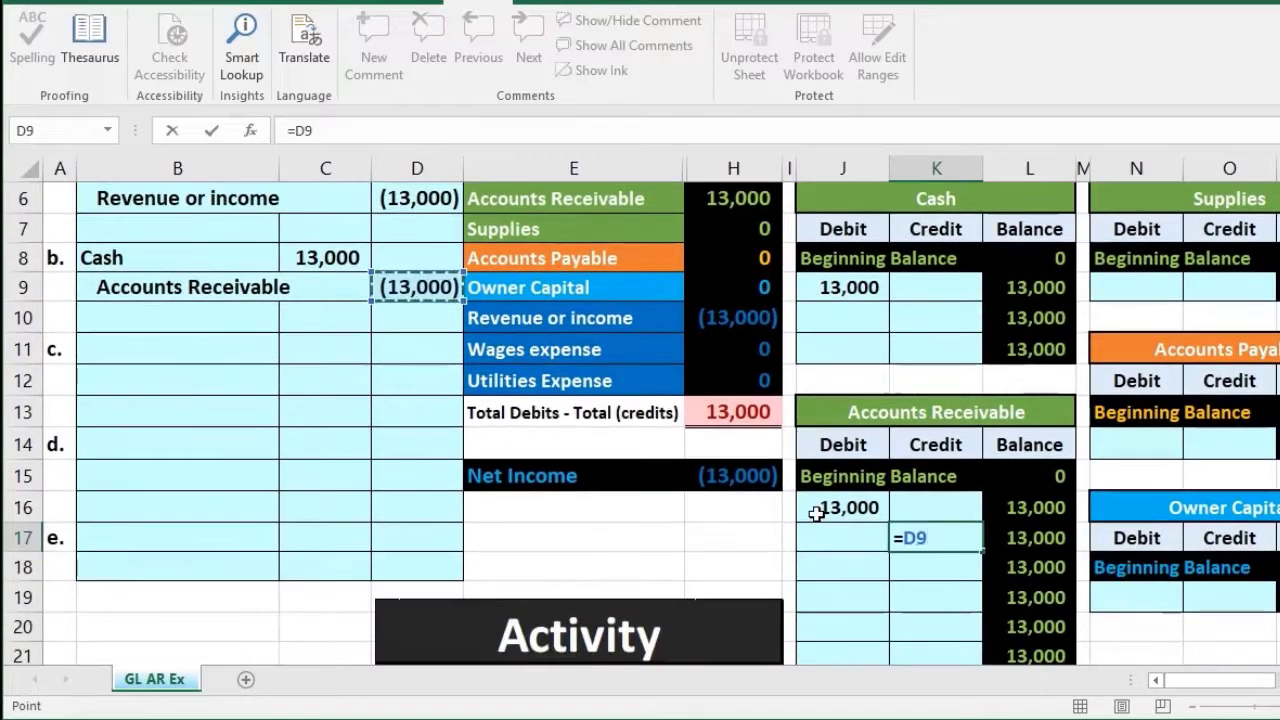
key(Return)
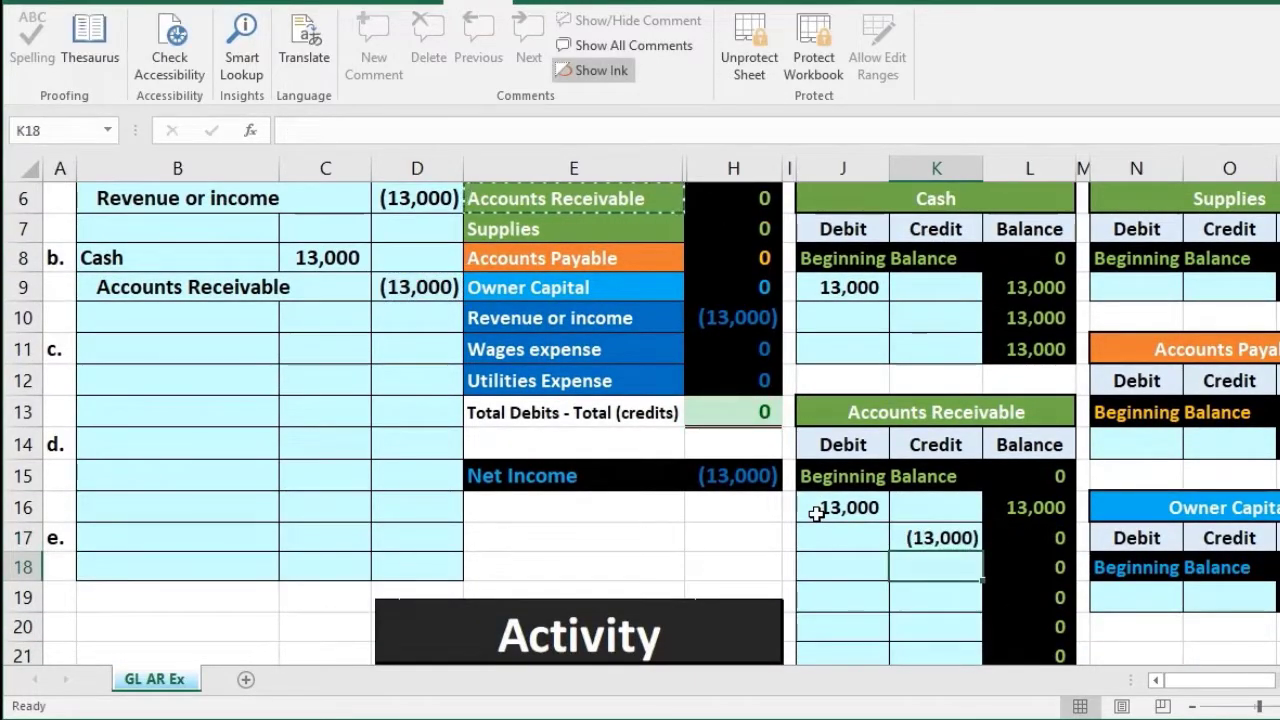
Check the Cash and Revenue or income lines of the trial balance after posting entry b
scroll(816, 514, up, 1)
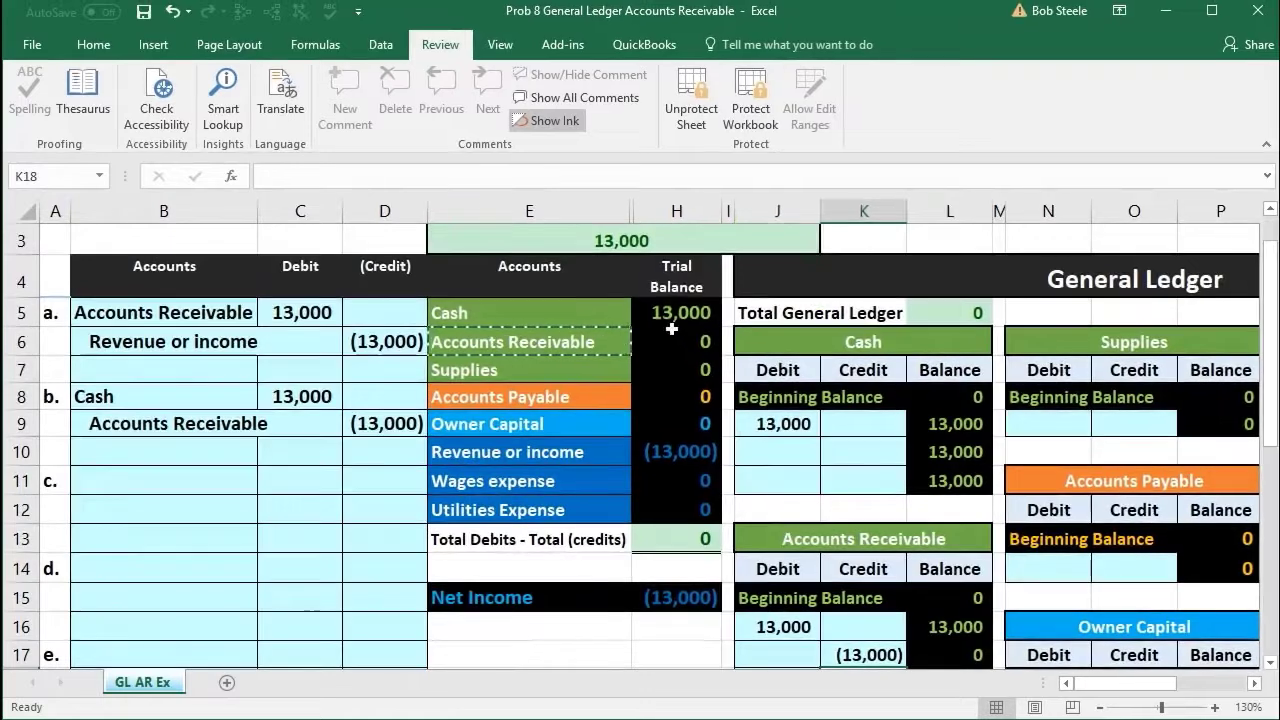
click(674, 313)
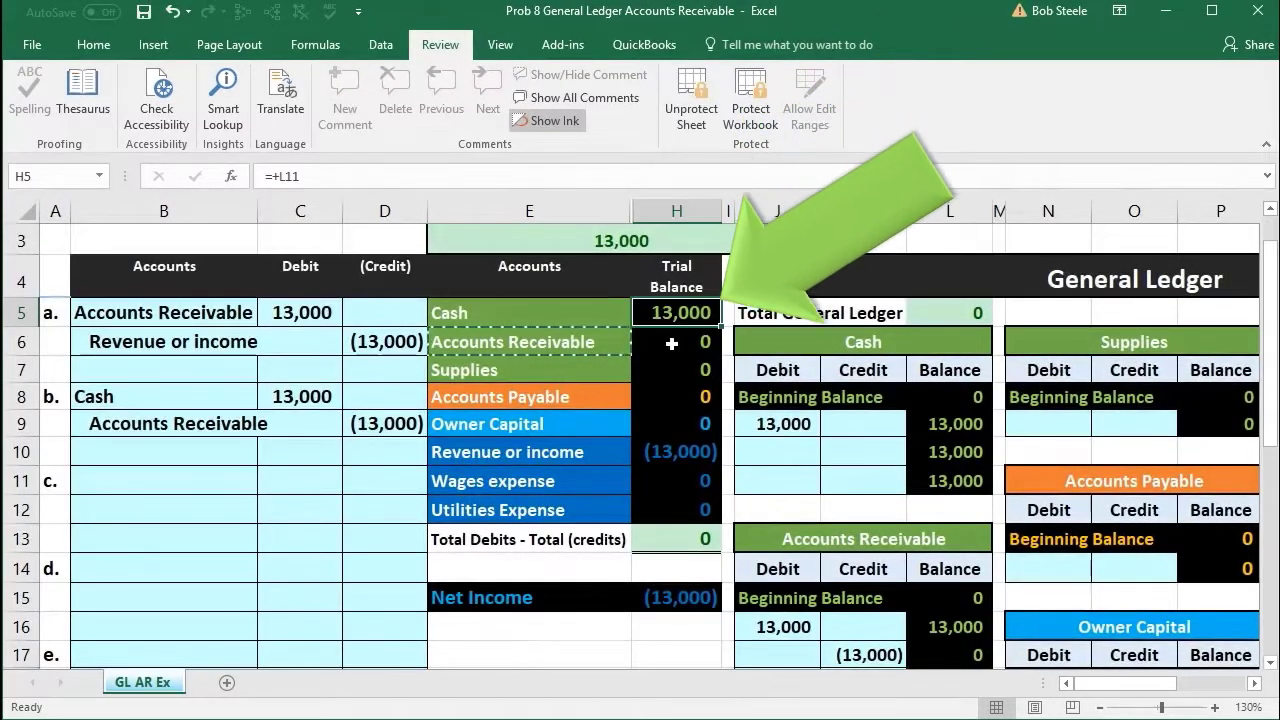
click(674, 457)
Read transaction c. in the Activity list and check whether the Cash line of the trial balance is affected
click(255, 571)
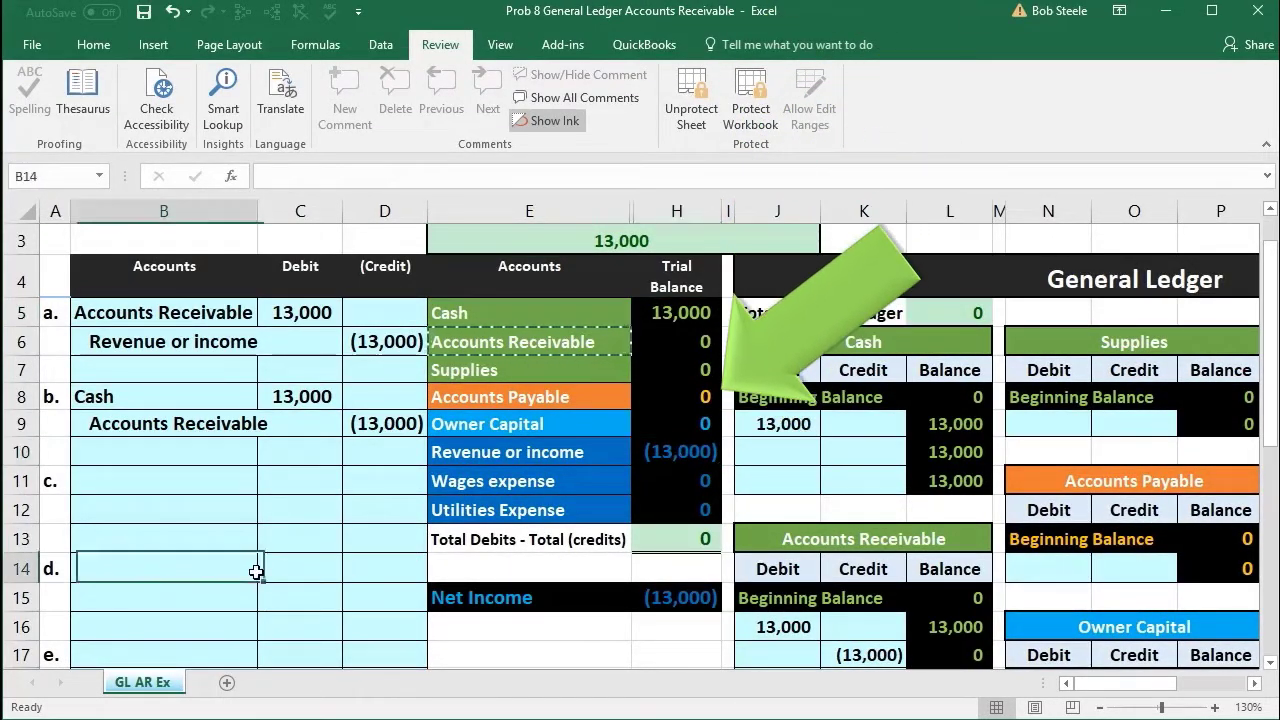
scroll(256, 574, down, 4)
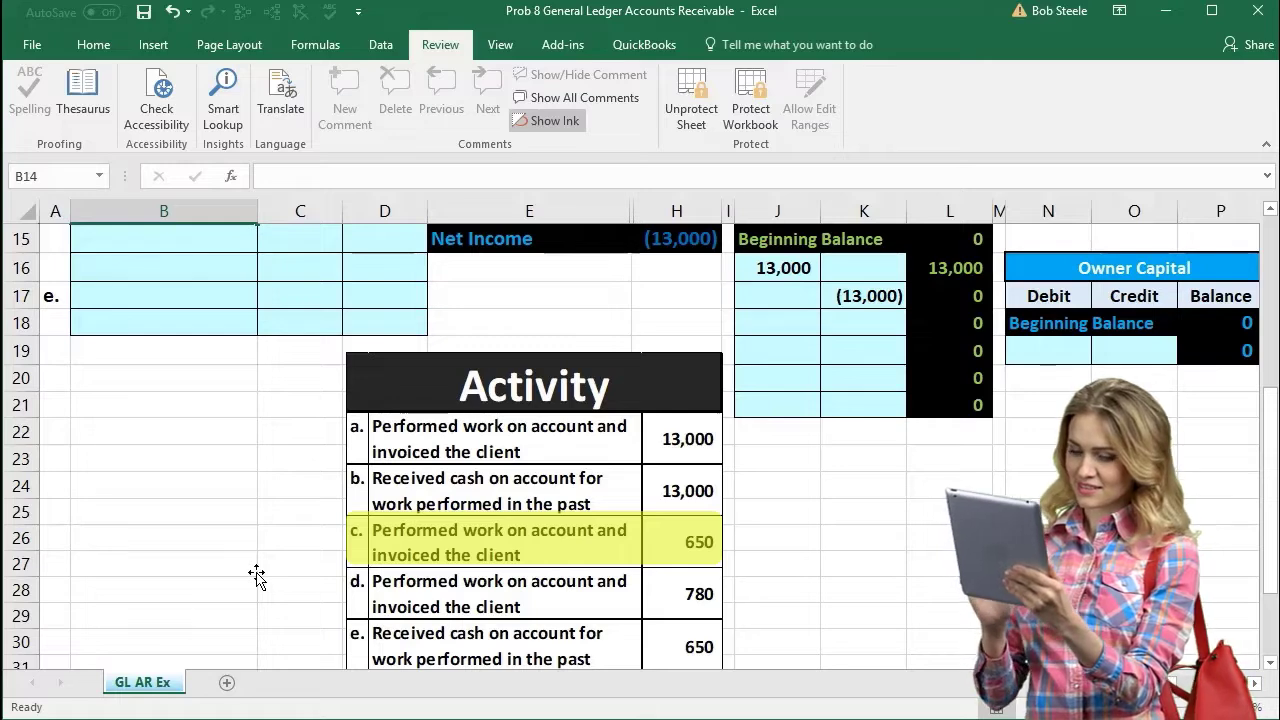
scroll(257, 575, up, 4)
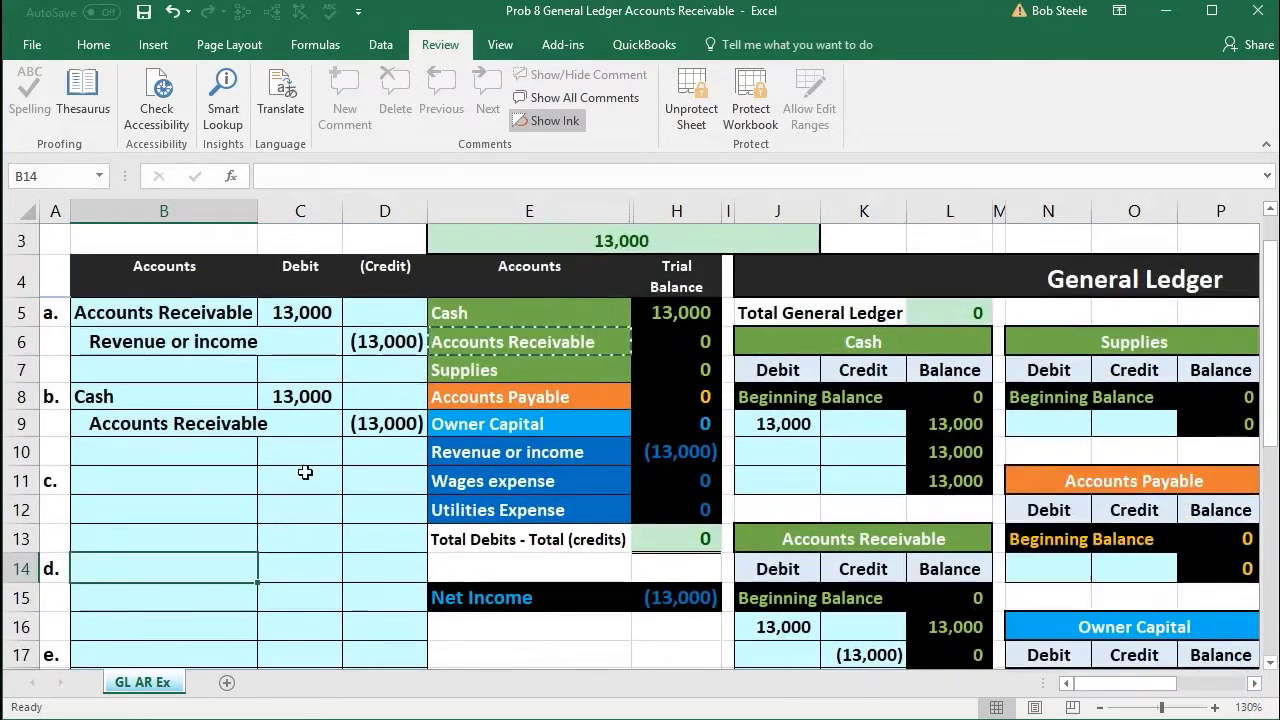
drag(460, 313, 639, 320)
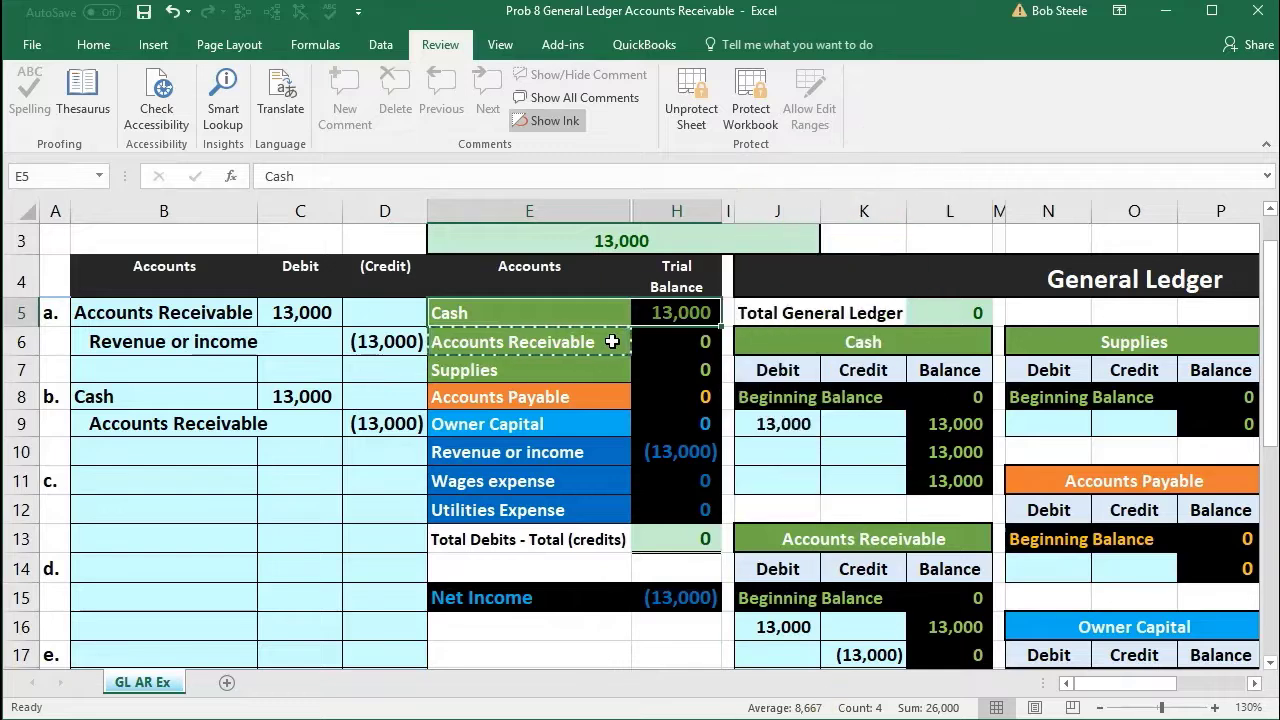
Copy the Accounts Receivable account name from the trial balance into cell B11 as values only, as the debit account of entry c
click(612, 341)
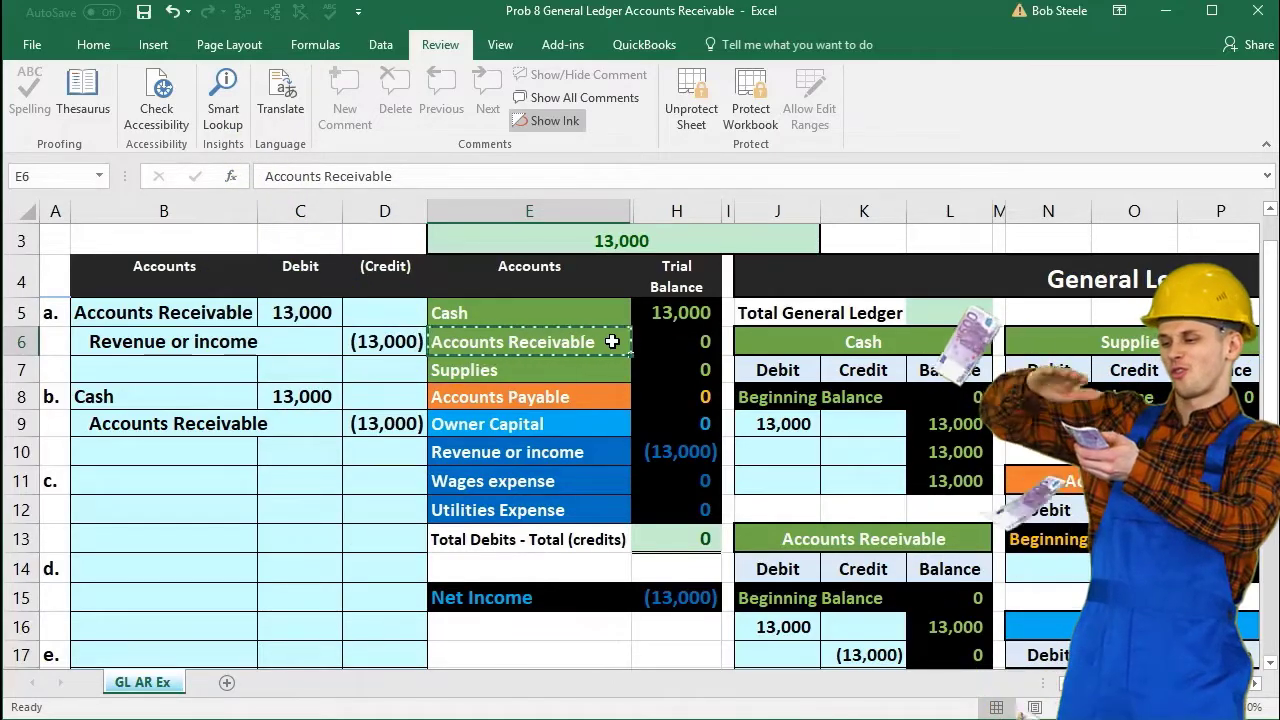
right_click(612, 342)
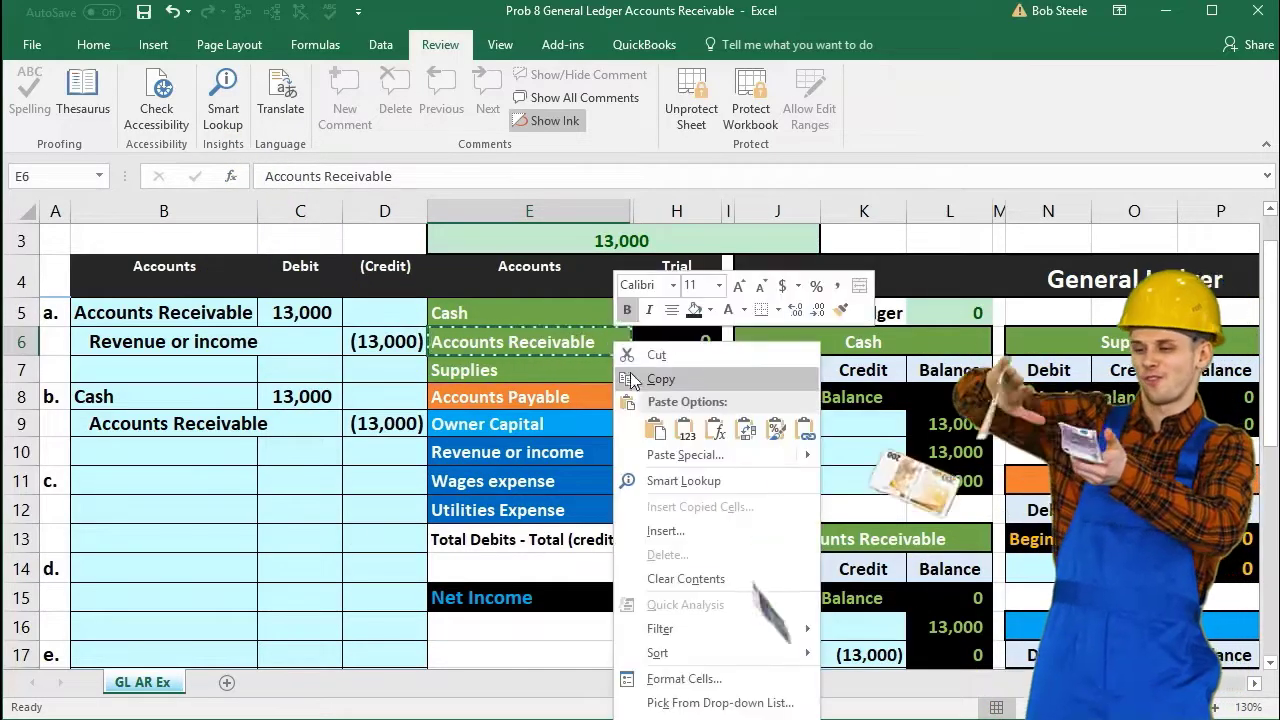
click(631, 375)
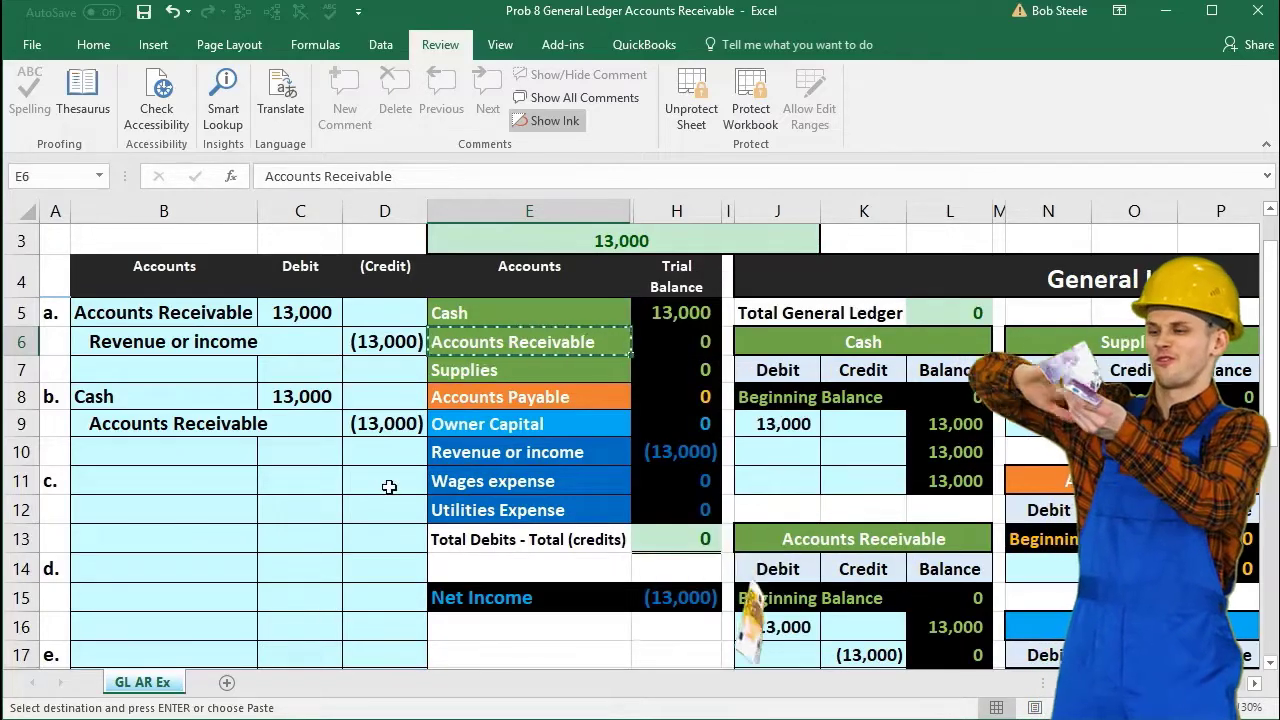
click(158, 483)
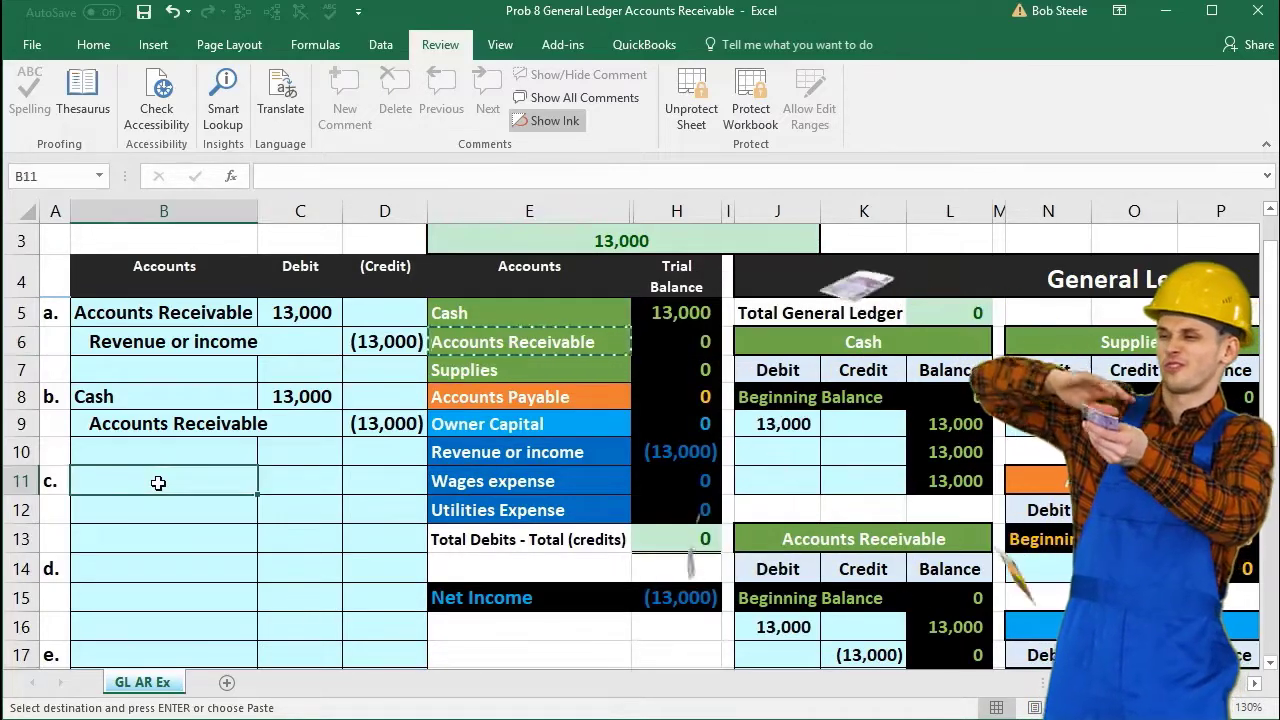
right_click(158, 483)
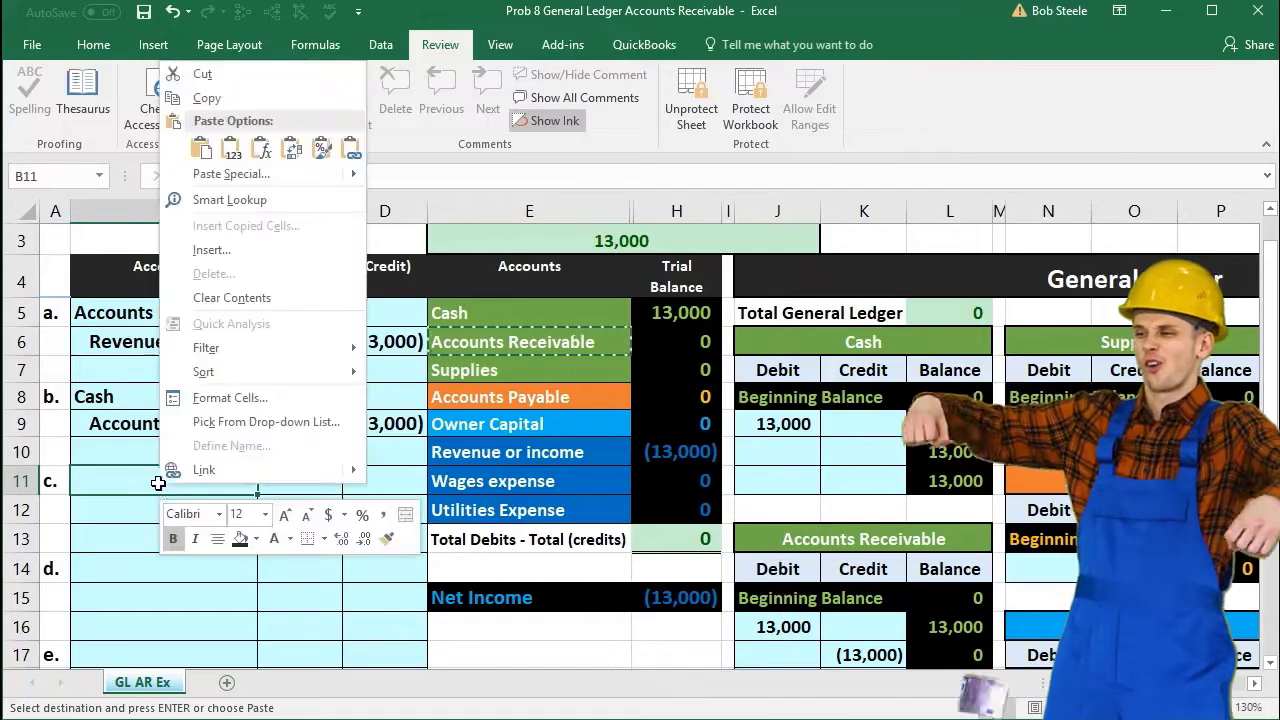
click(230, 150)
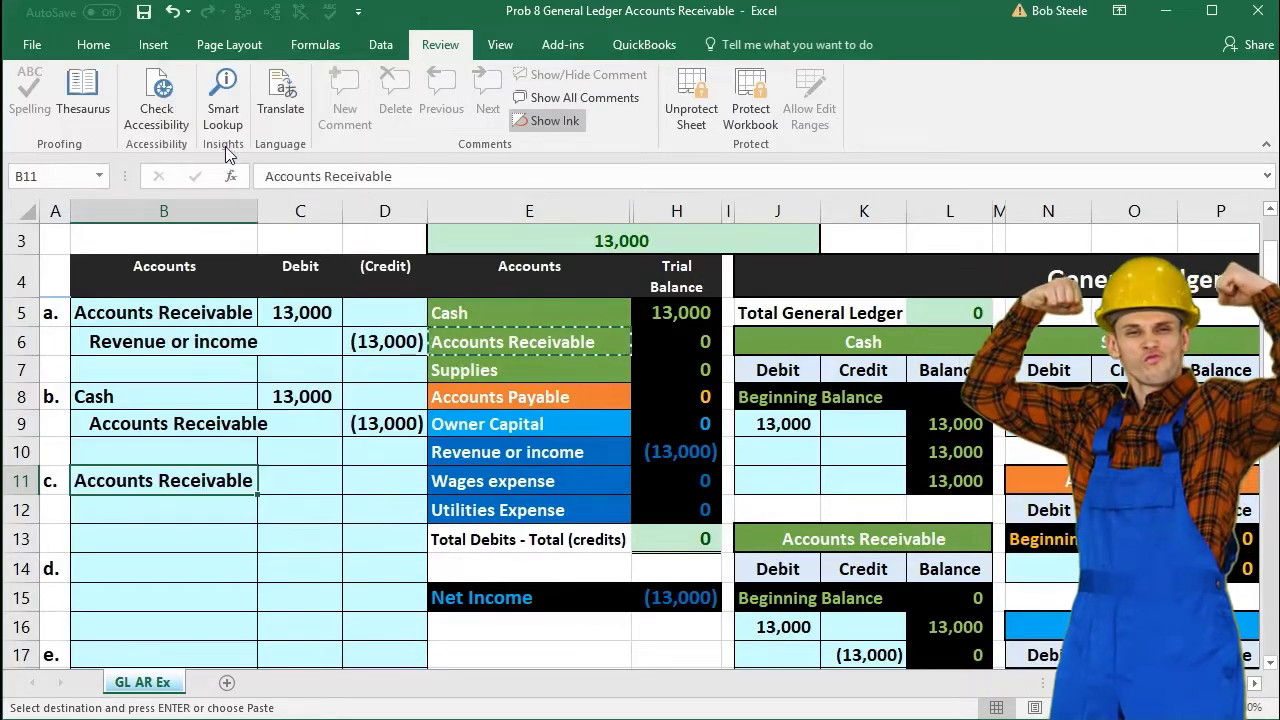
Look up the amount of transaction c. in the Activity list and enter 650 as the debit in cell C11
scroll(297, 398, down, 3)
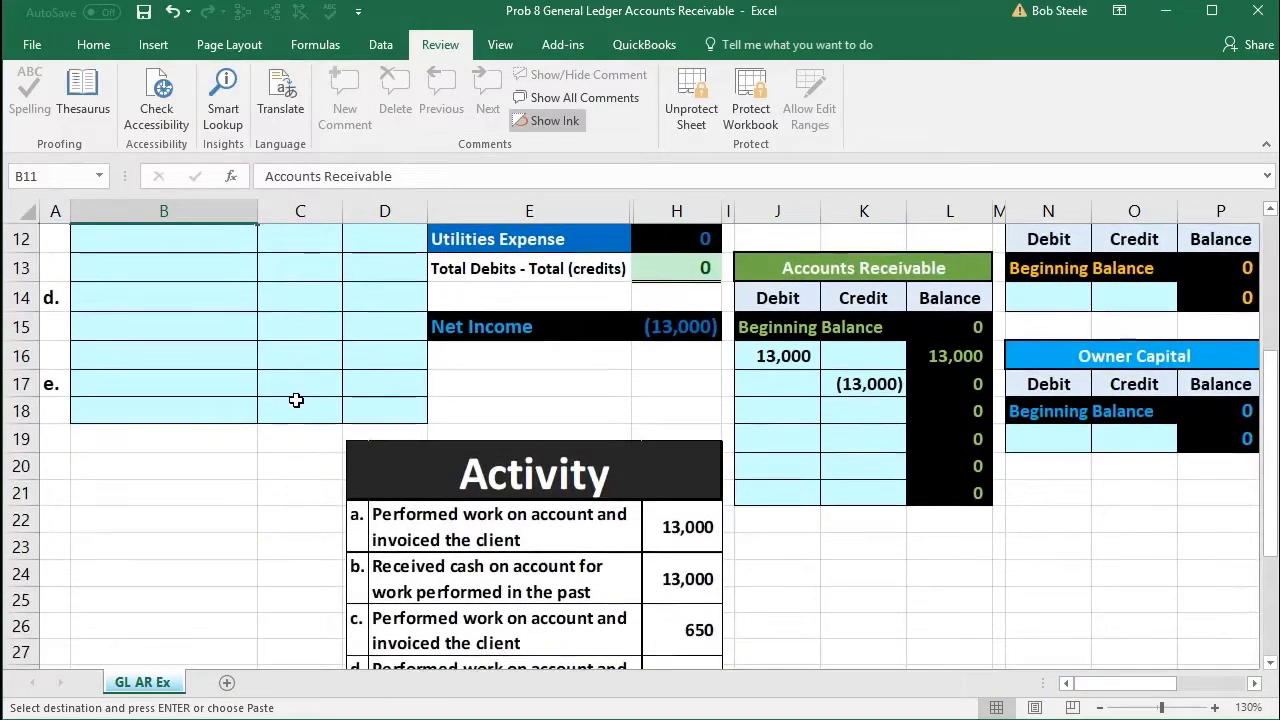
scroll(297, 398, up, 1)
click(299, 318)
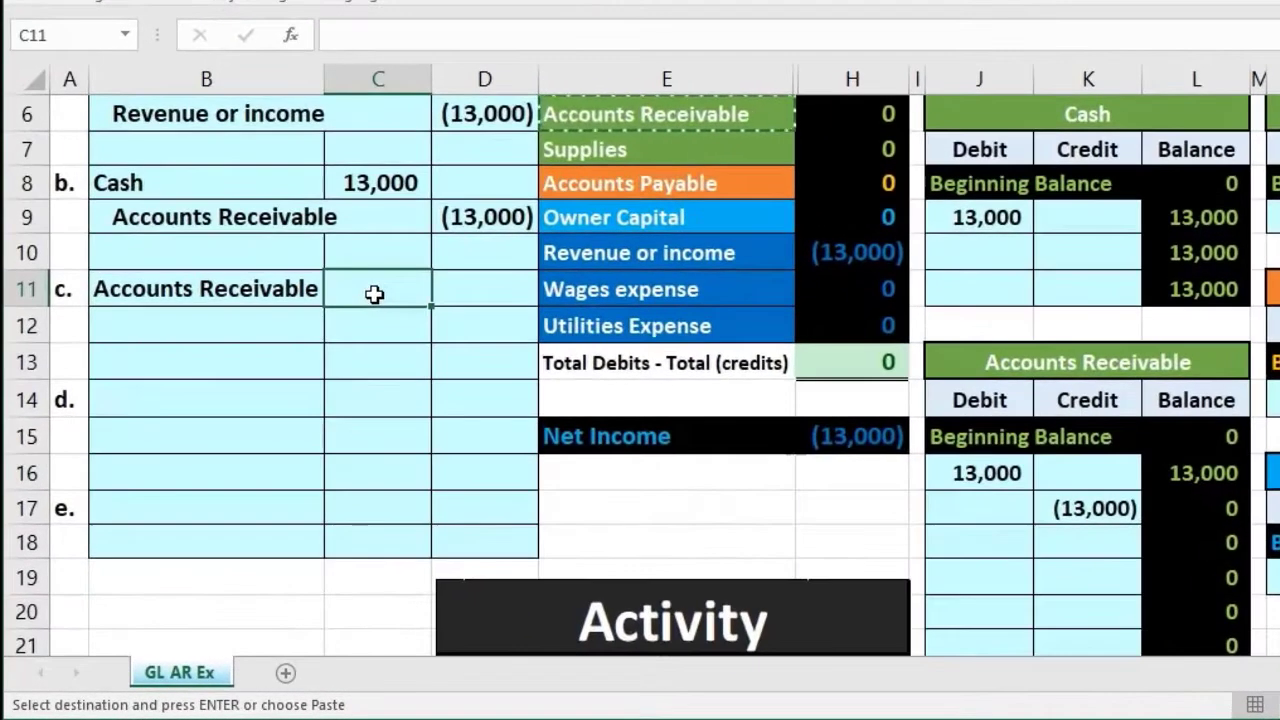
text(650)
key(Return)
Enter the credit of entry c. in cell D12 as the negative of the debit with the formula -C11
key(Right)
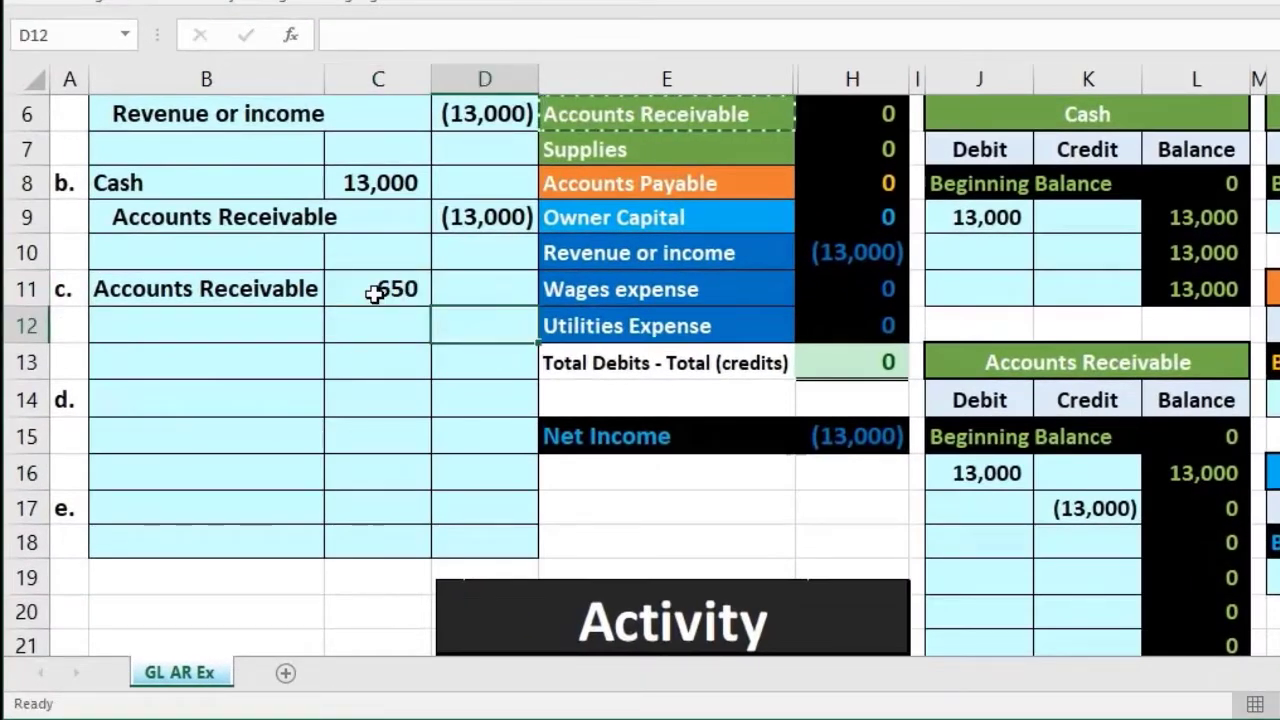
text(-)
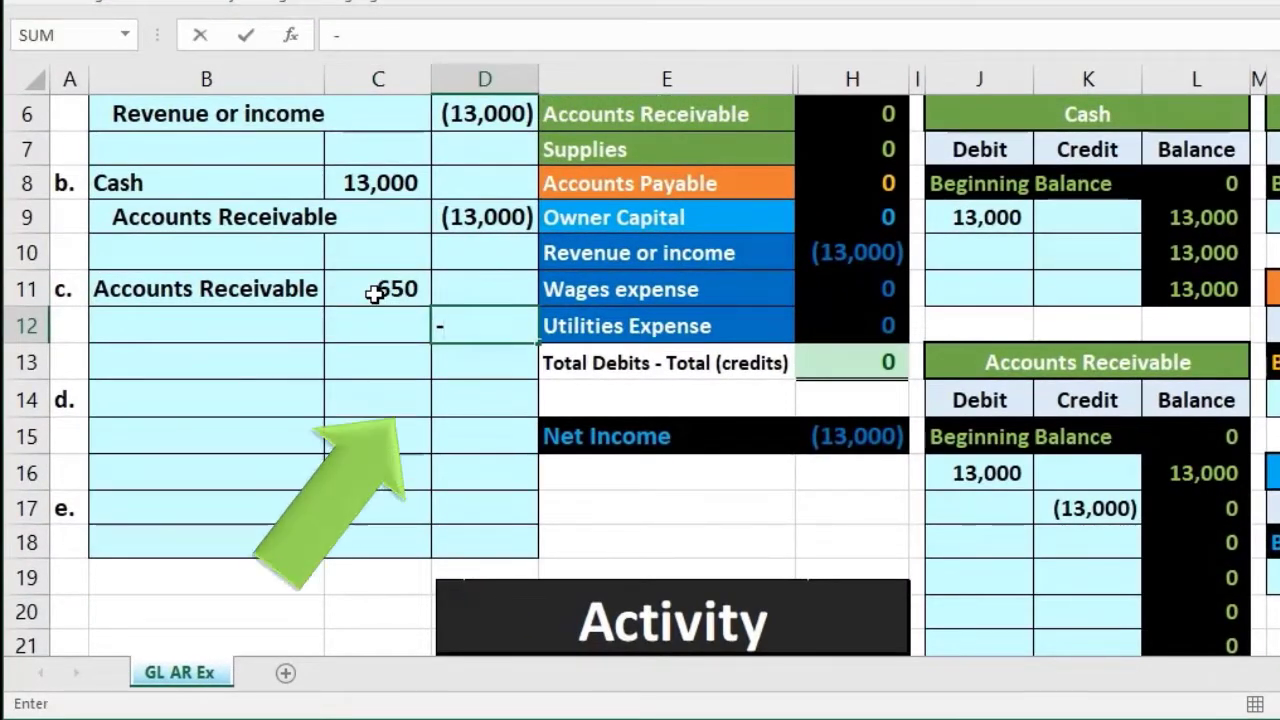
click(371, 290)
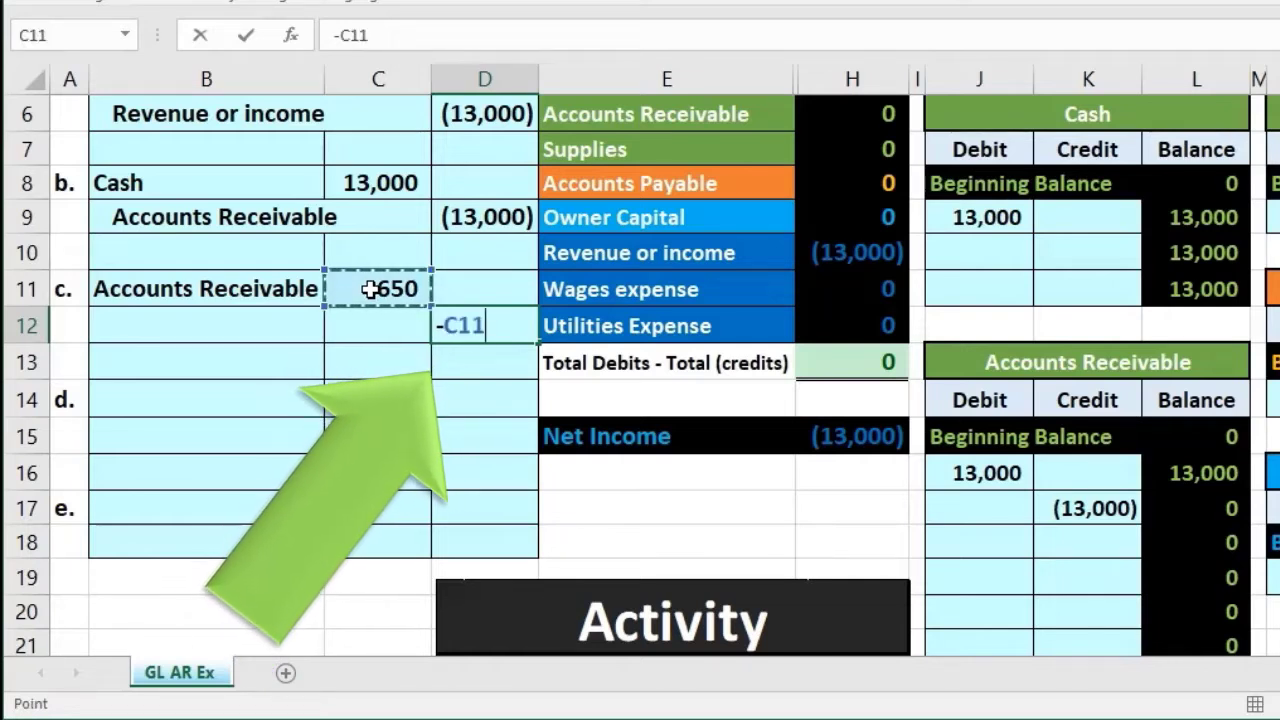
key(Return)
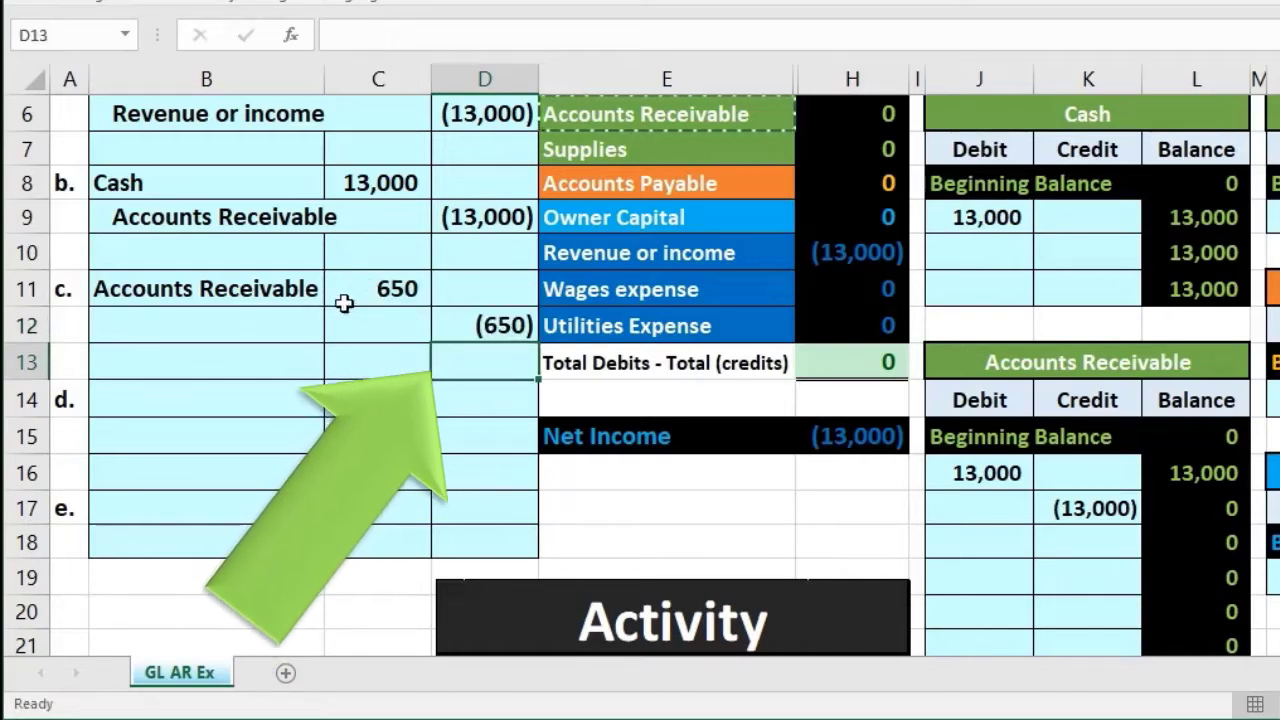
Copy the Revenue or income account name from the trial balance into cell B12 as values only and indent it as the credit account
click(280, 324)
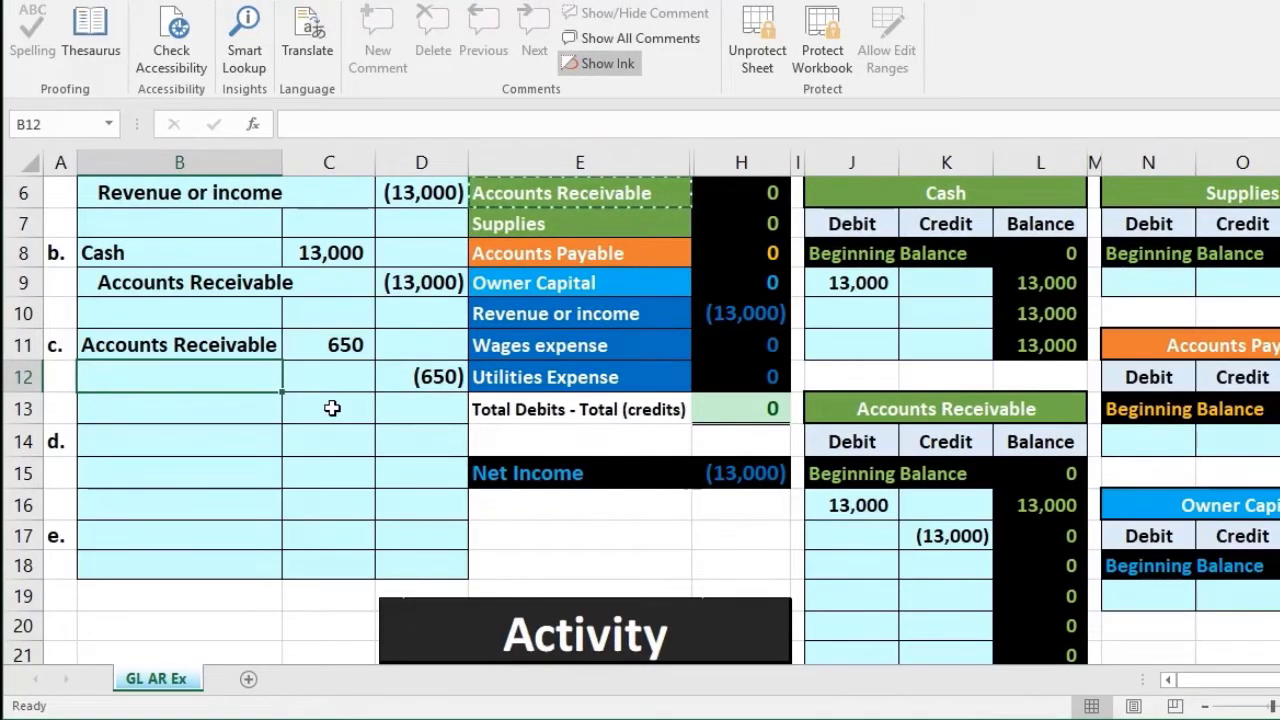
scroll(332, 408, up, 1)
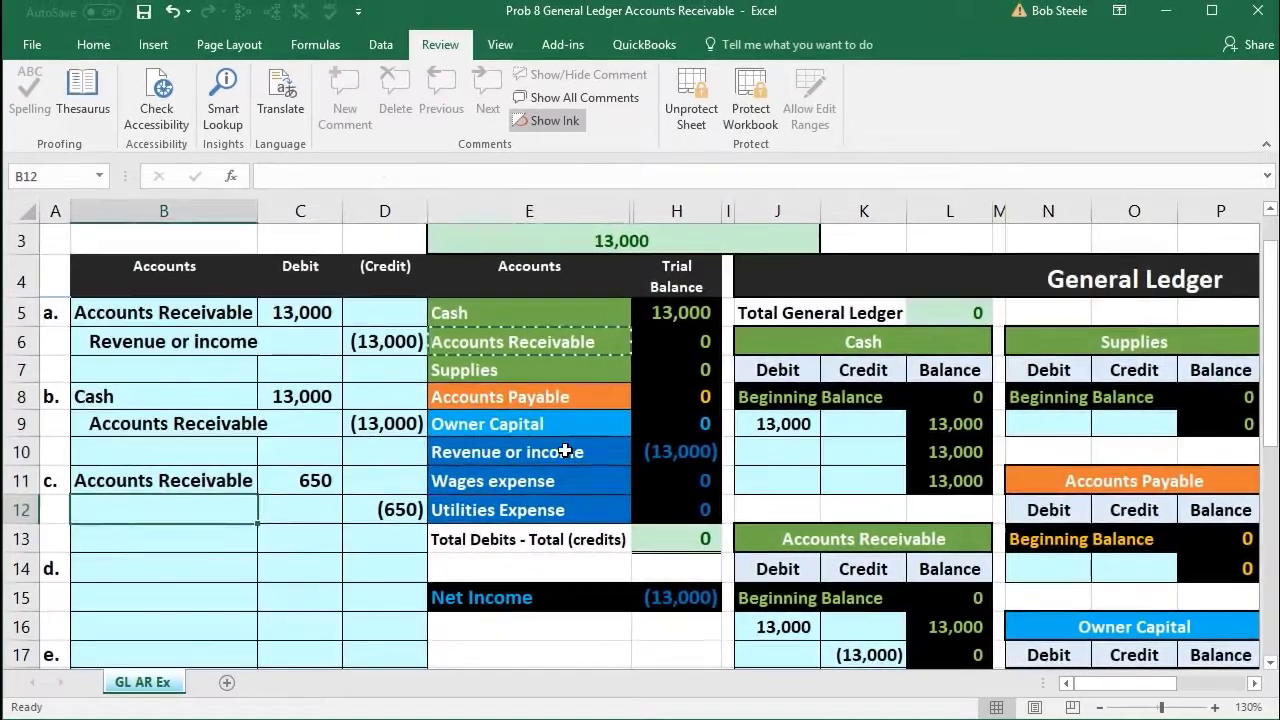
click(566, 451)
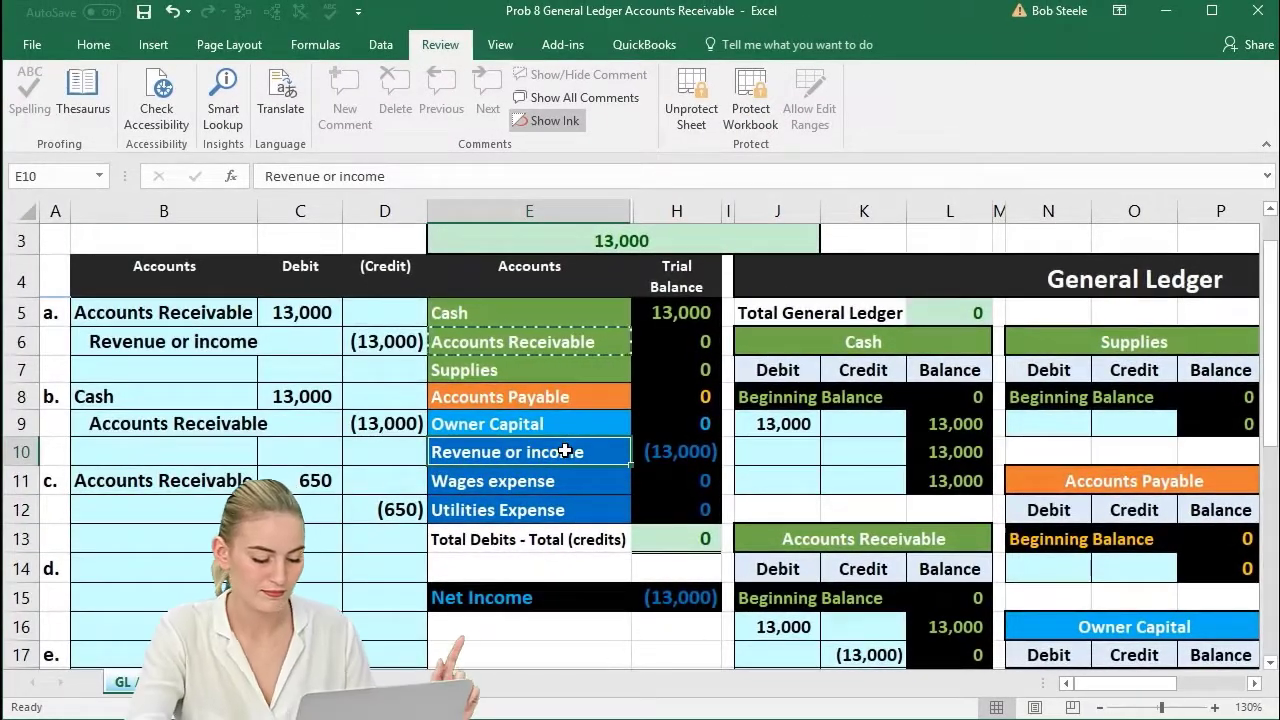
right_click(566, 451)
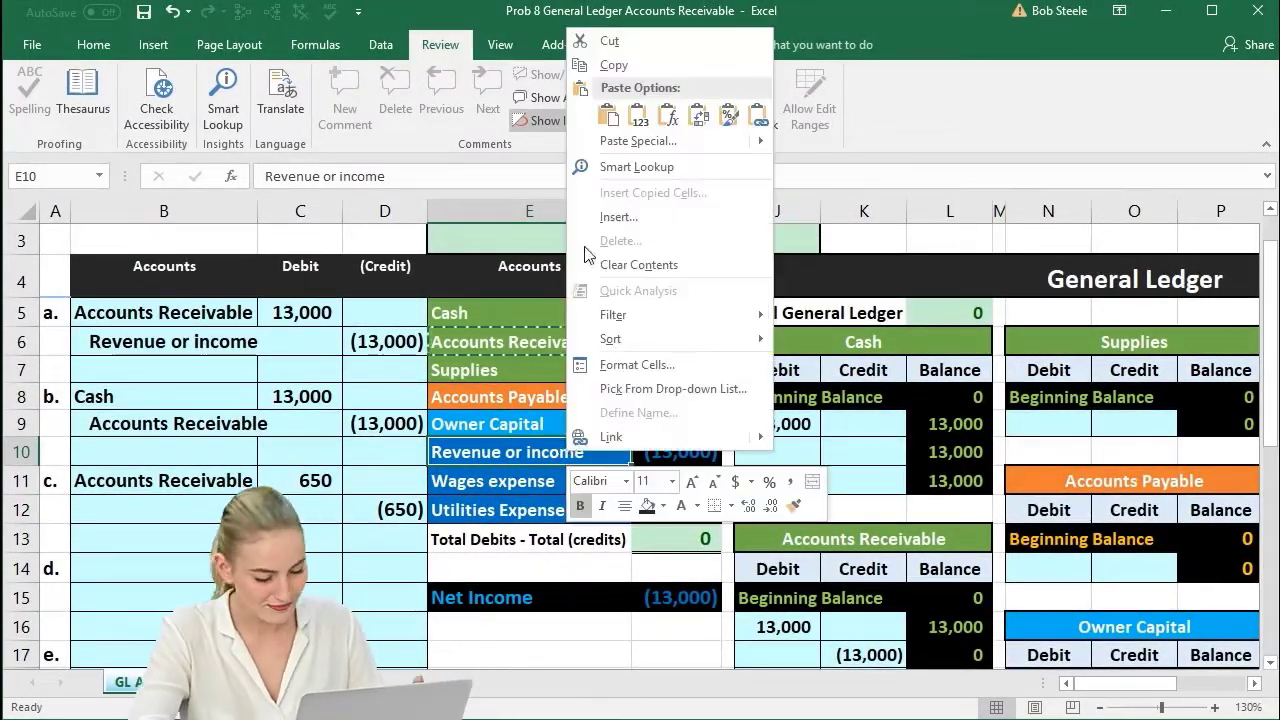
click(600, 69)
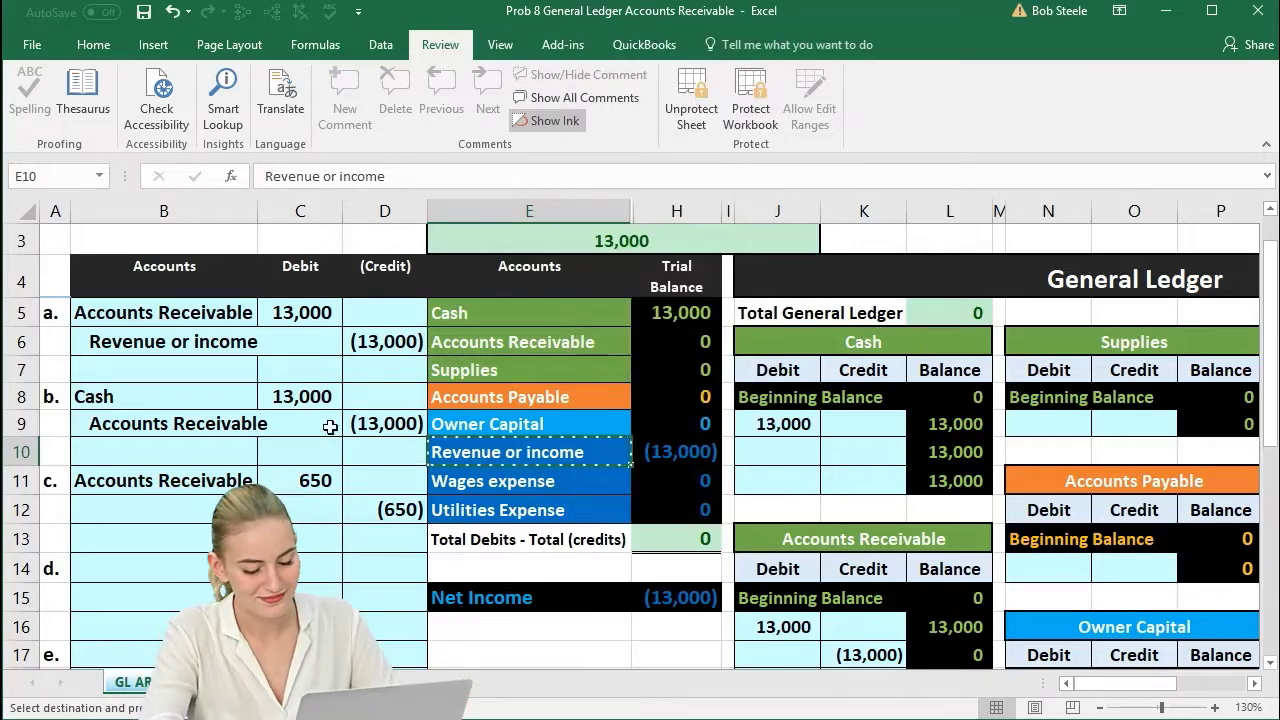
click(203, 510)
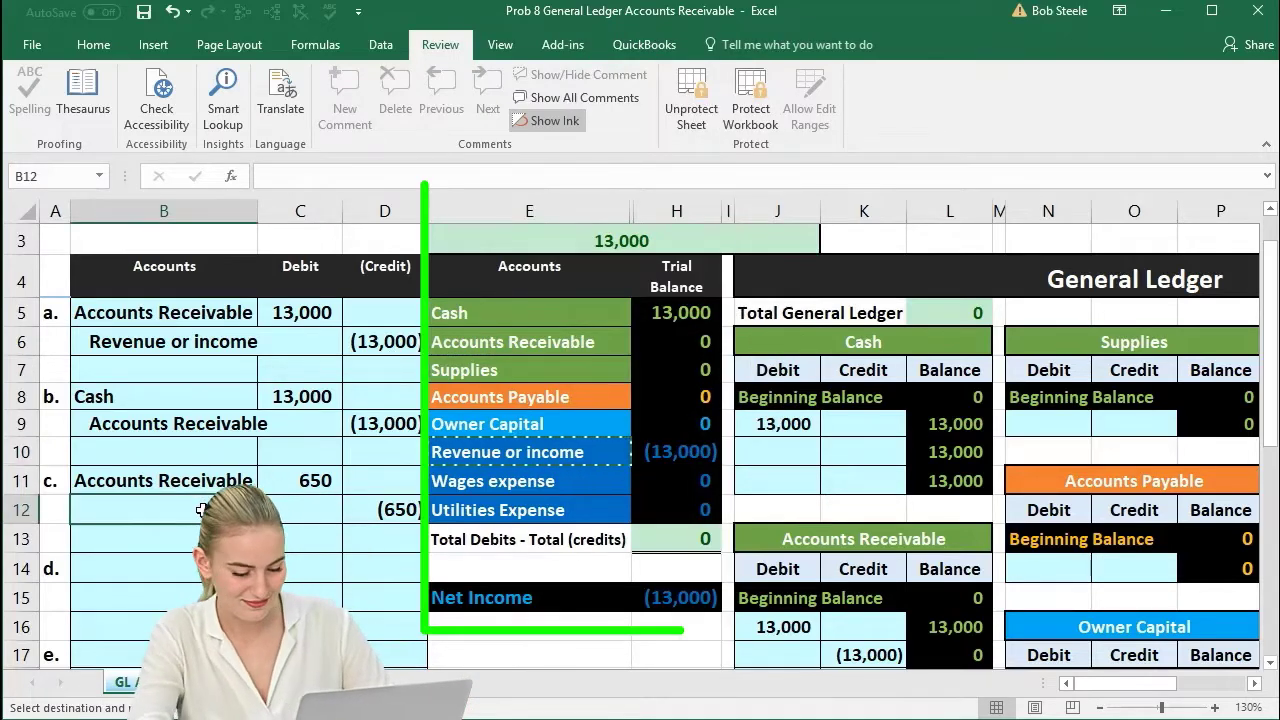
right_click(205, 514)
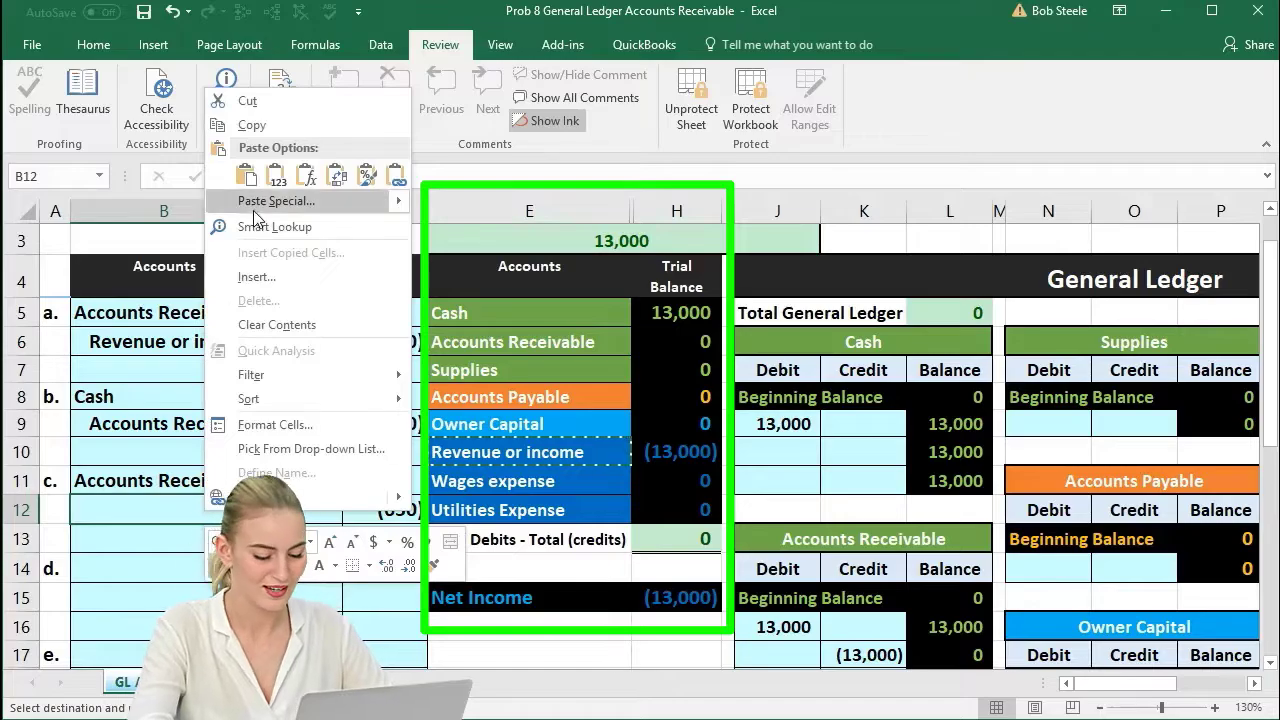
click(276, 178)
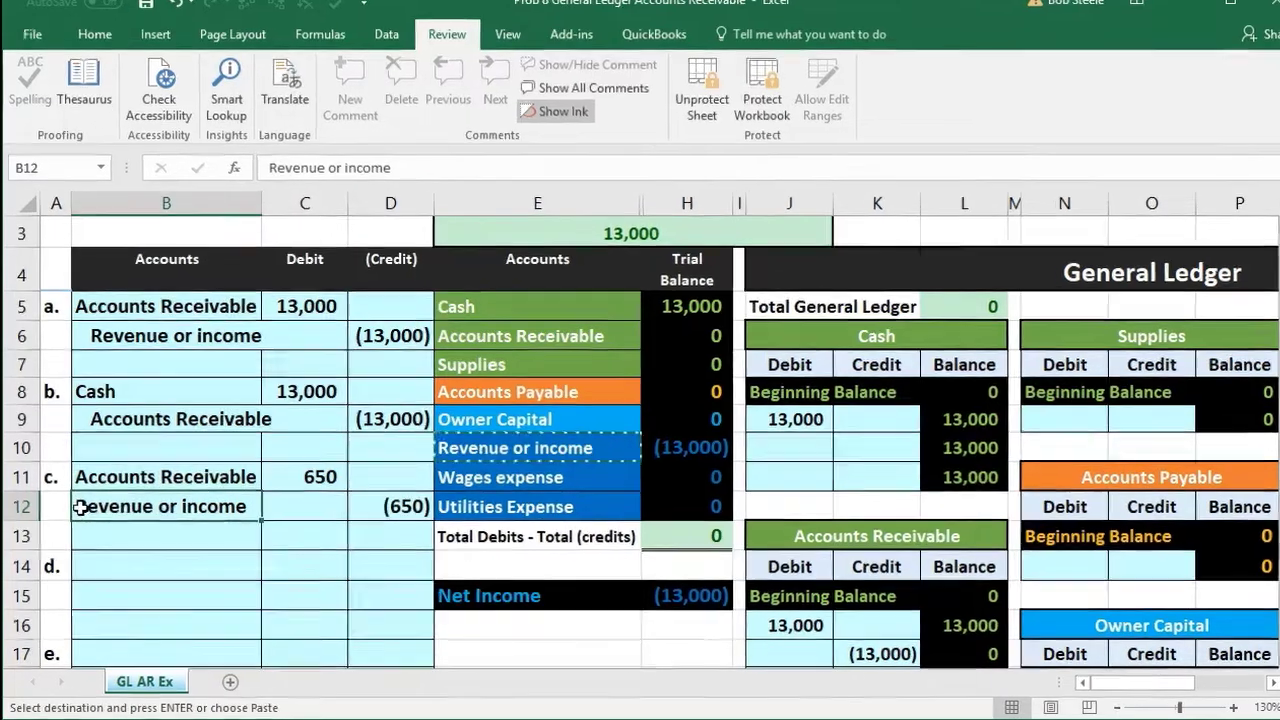
key(Escape)
double_click(80, 511)
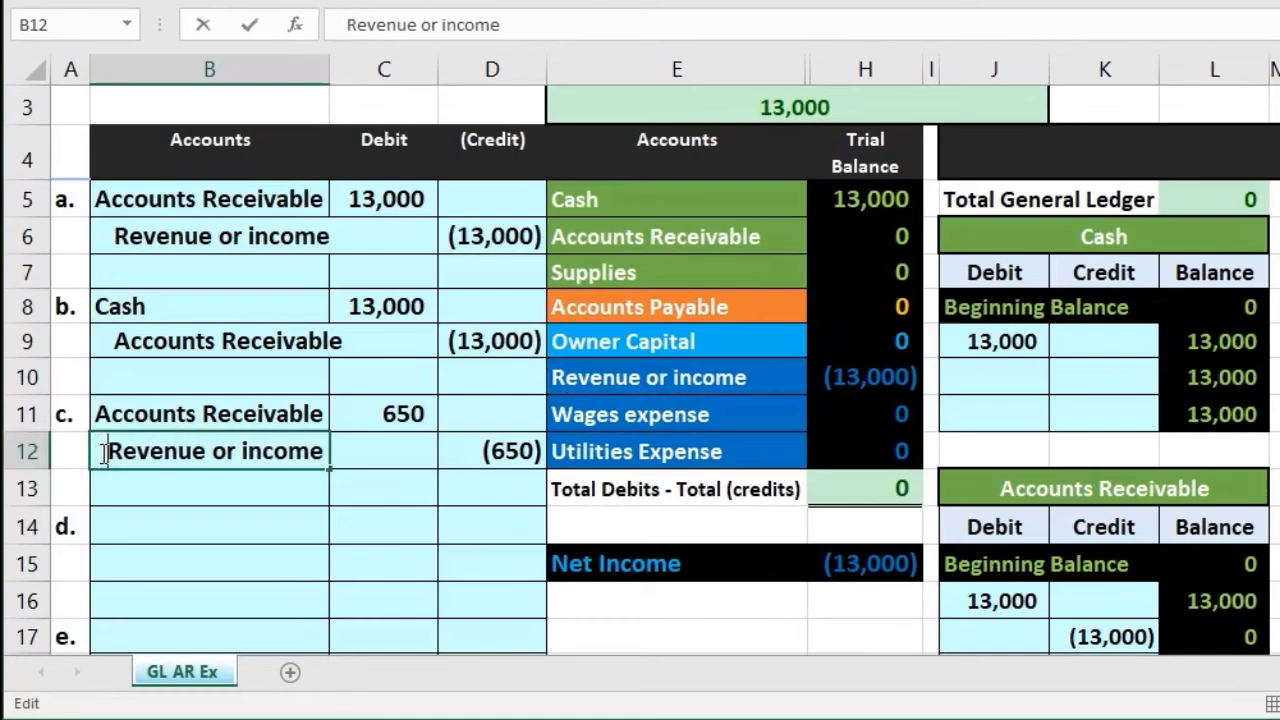
key(Return)
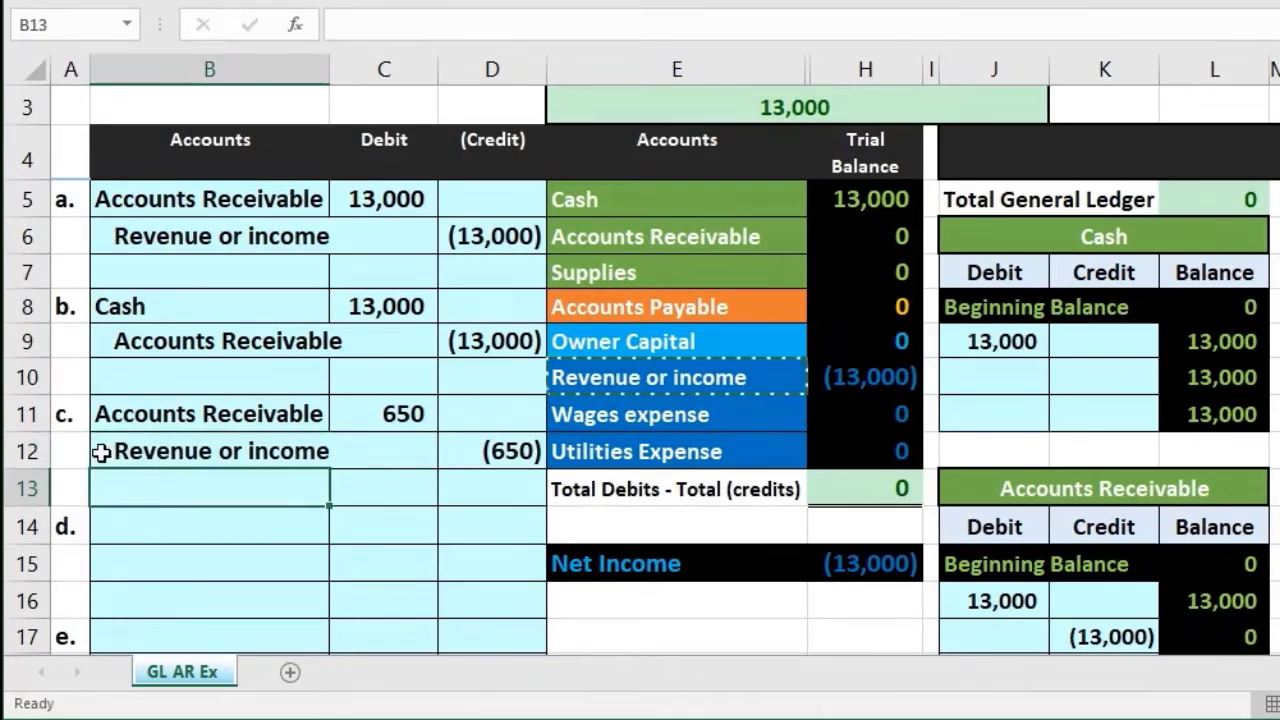
Review the debit and credit of entry c. and trace the debit to the Accounts Receivable trial balance line and ledger account
drag(165, 450, 467, 453)
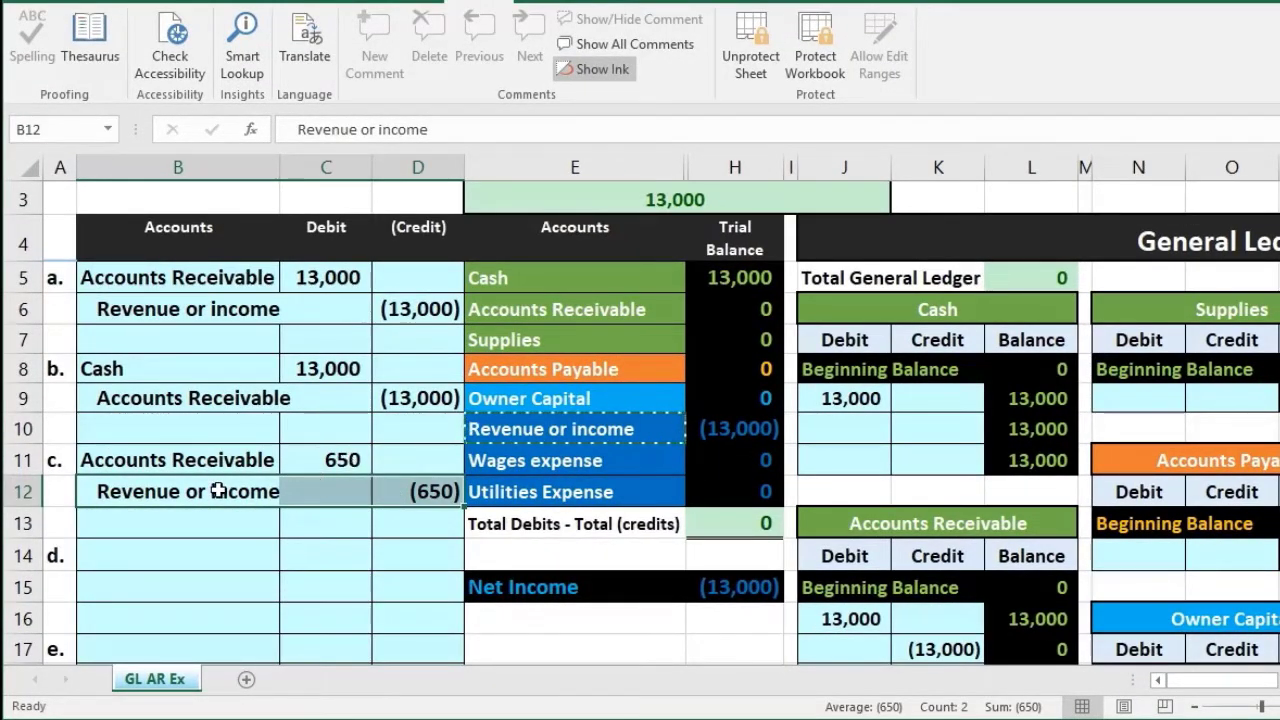
drag(218, 491, 407, 491)
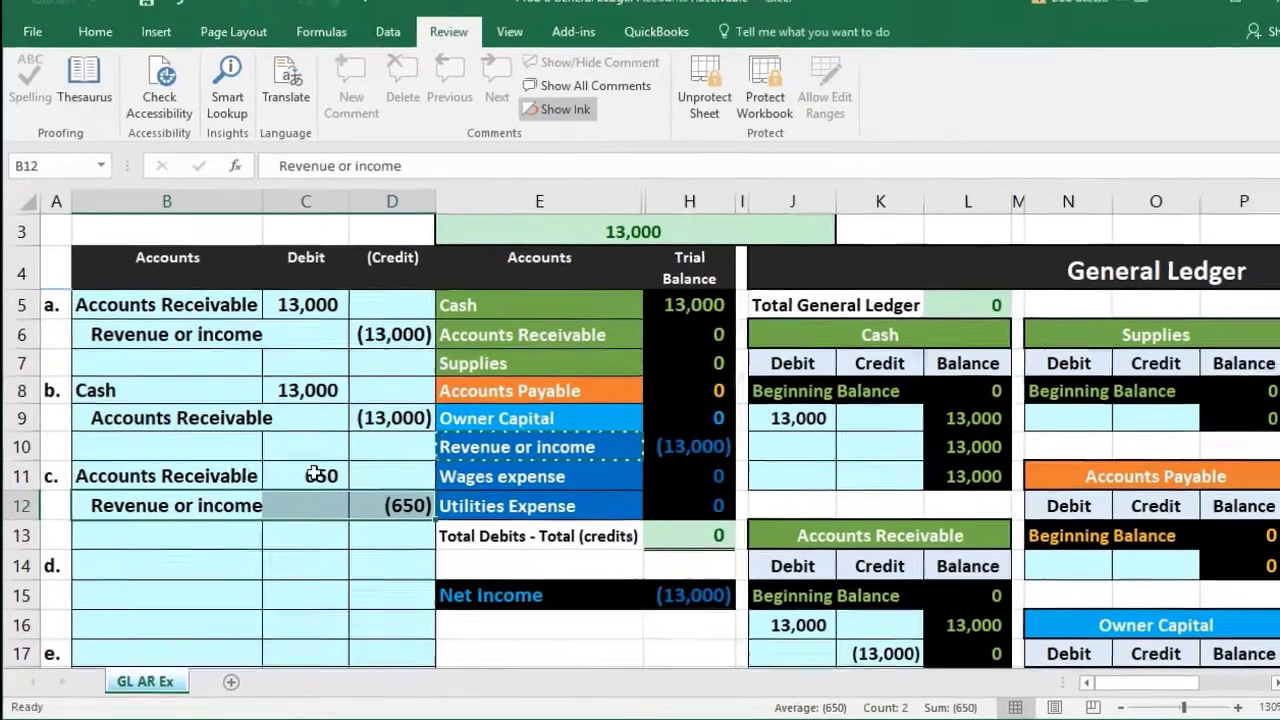
click(329, 457)
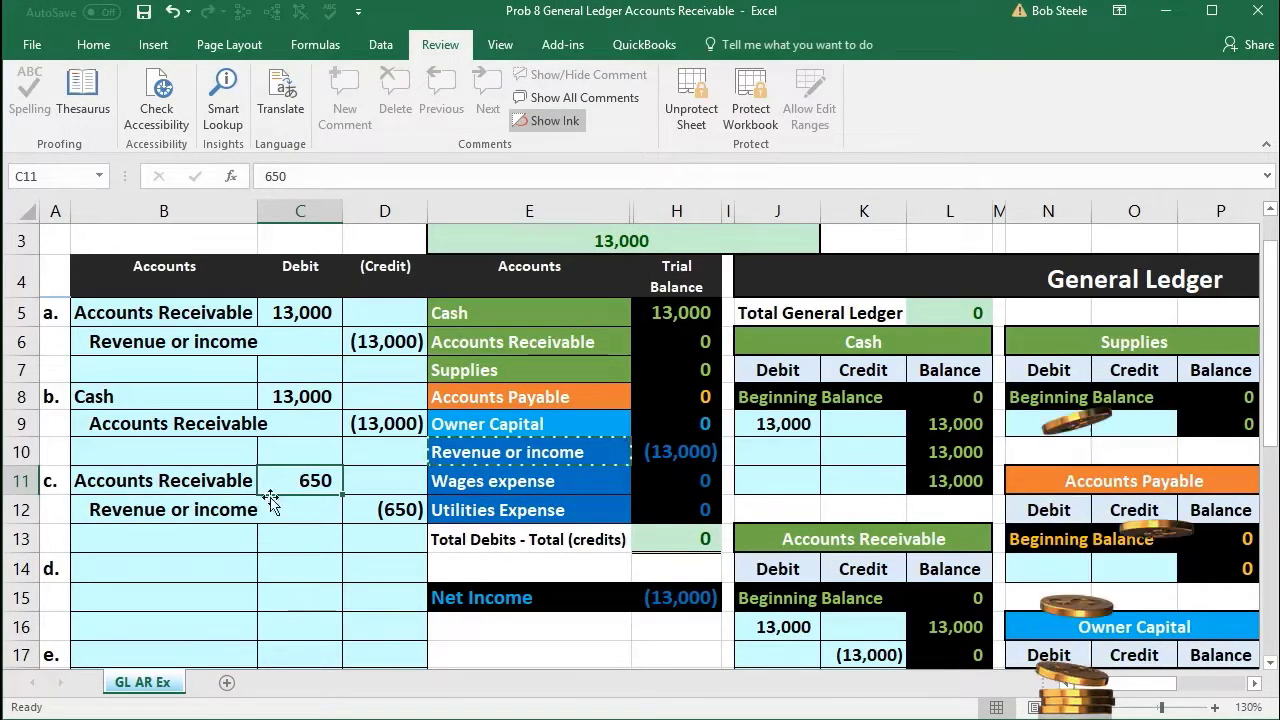
drag(221, 512, 371, 511)
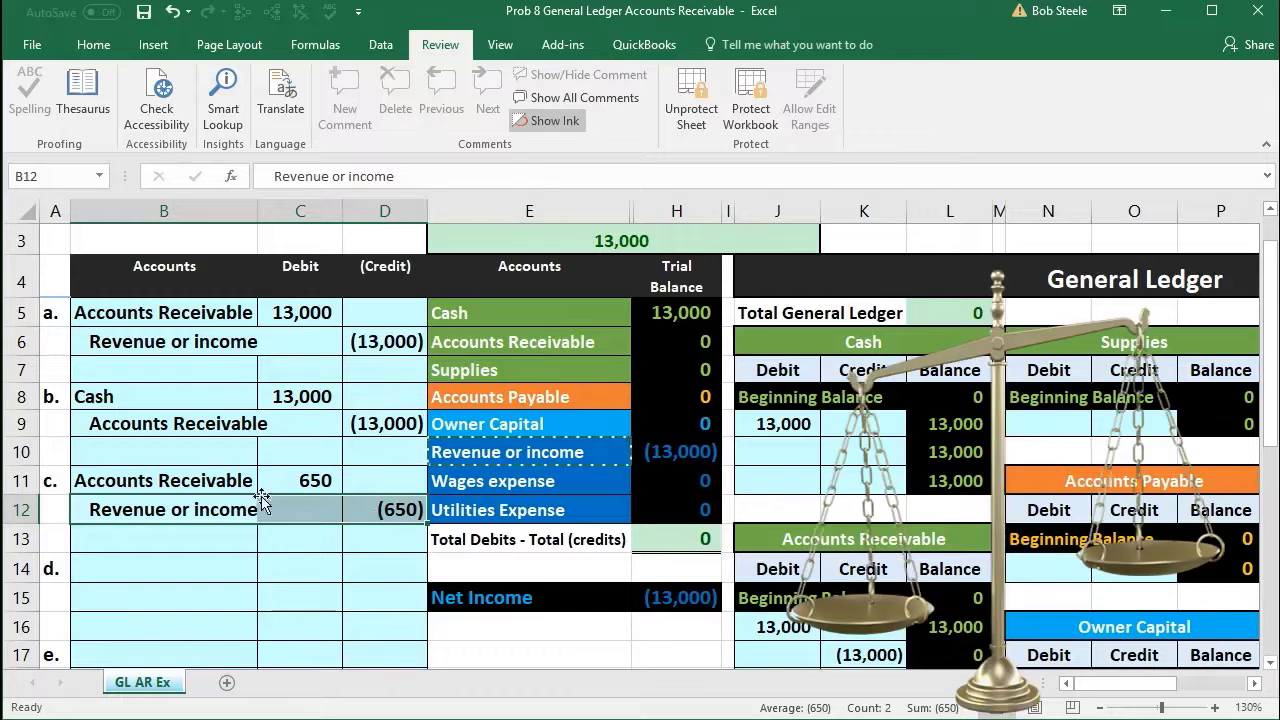
drag(240, 481, 284, 483)
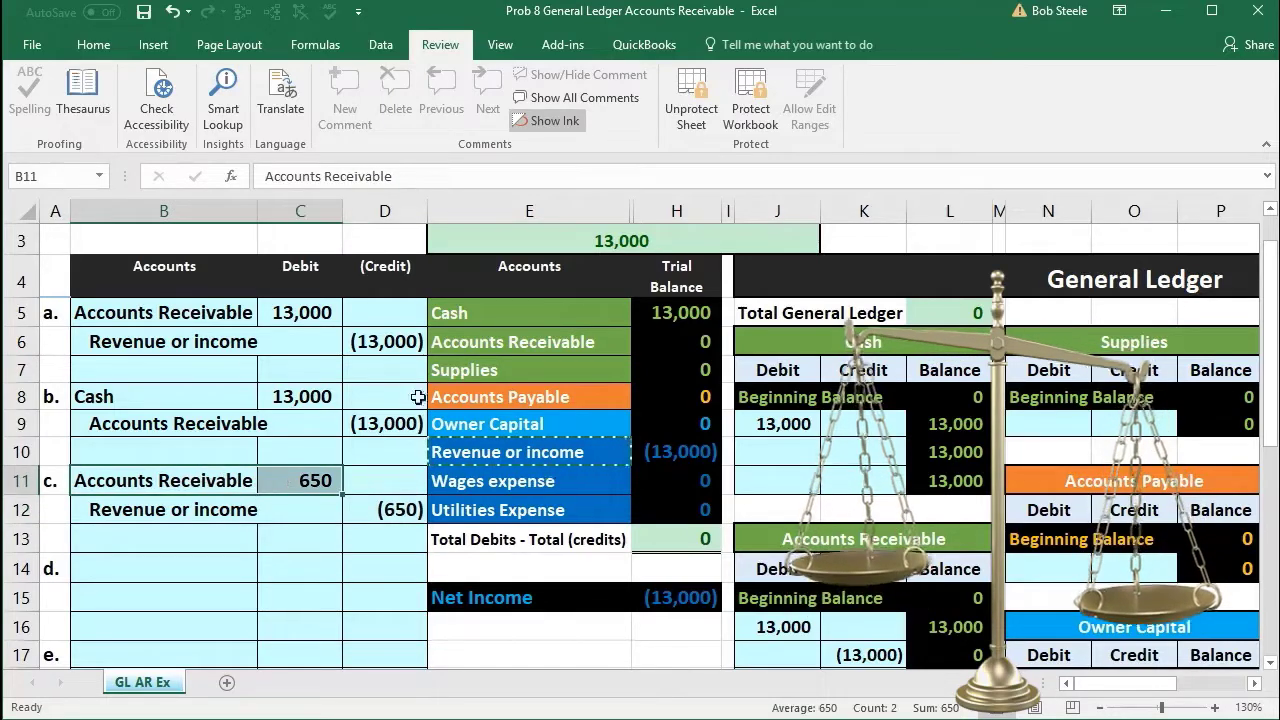
click(617, 341)
drag(617, 341, 700, 341)
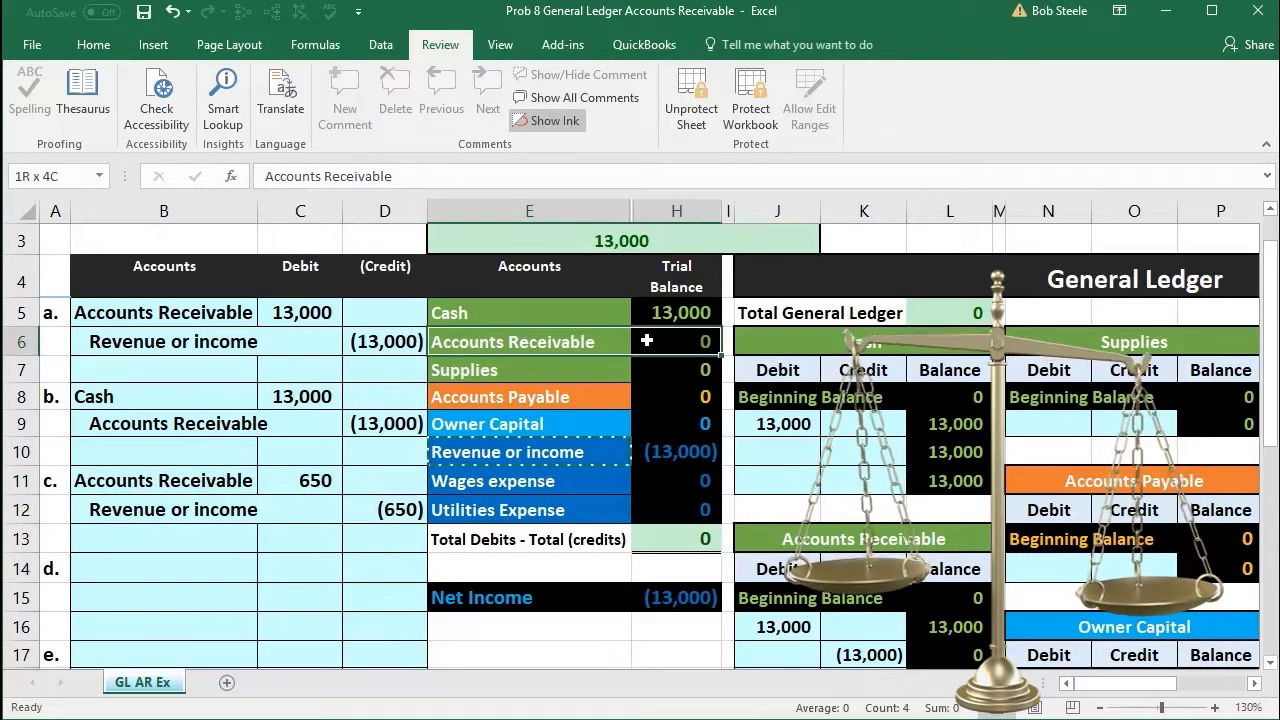
scroll(769, 435, down, 1)
drag(769, 435, 919, 436)
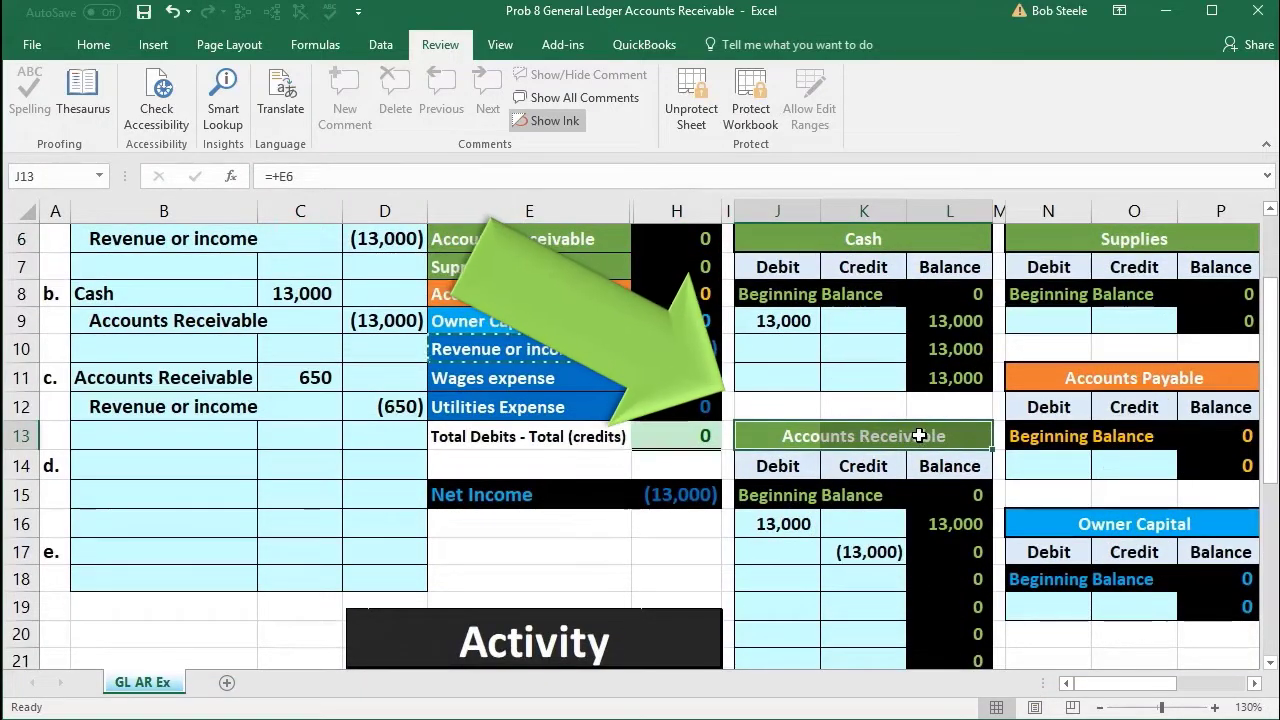
Post the debit of entry c. to cell J18 of the Accounts Receivable ledger account by linking it to C11
click(322, 374)
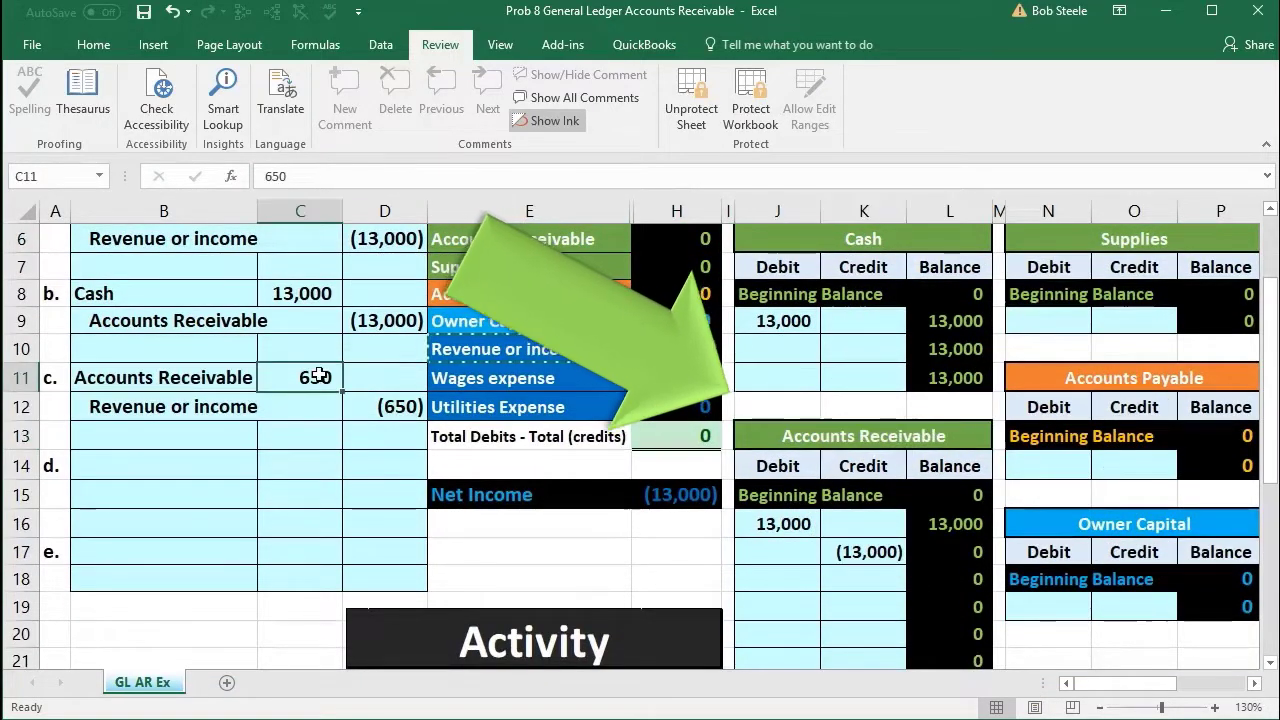
click(778, 446)
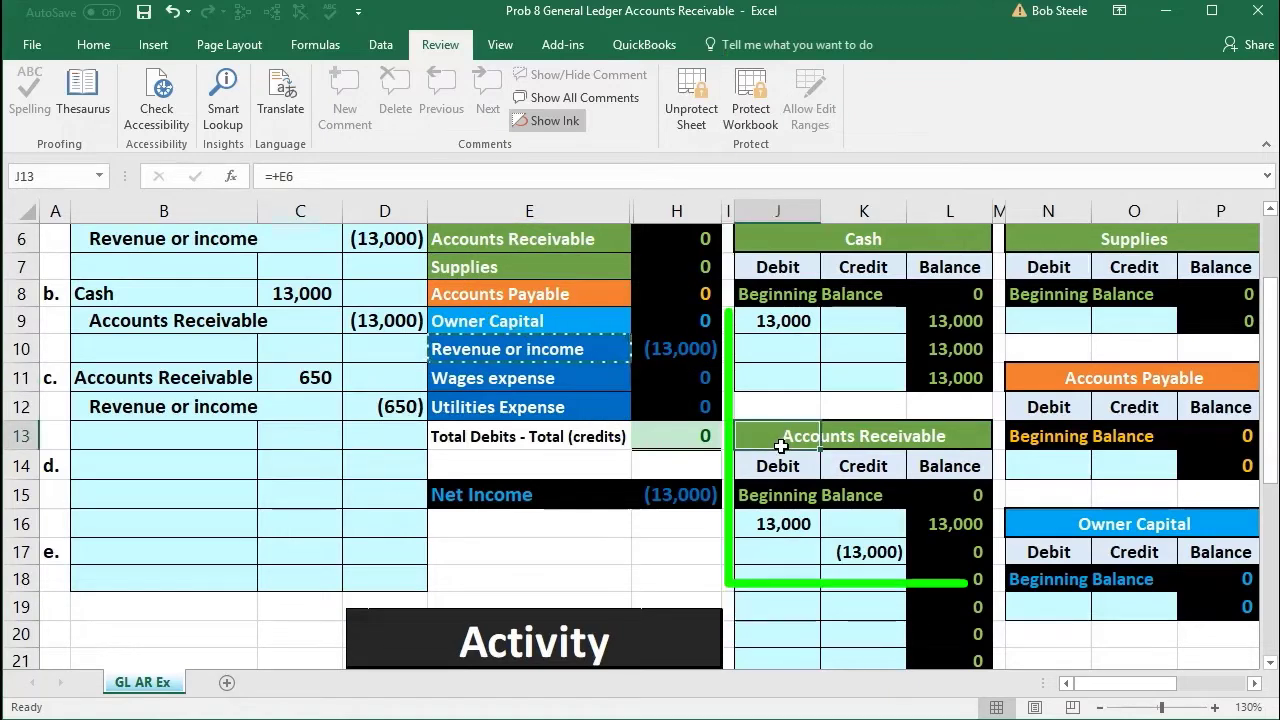
click(779, 466)
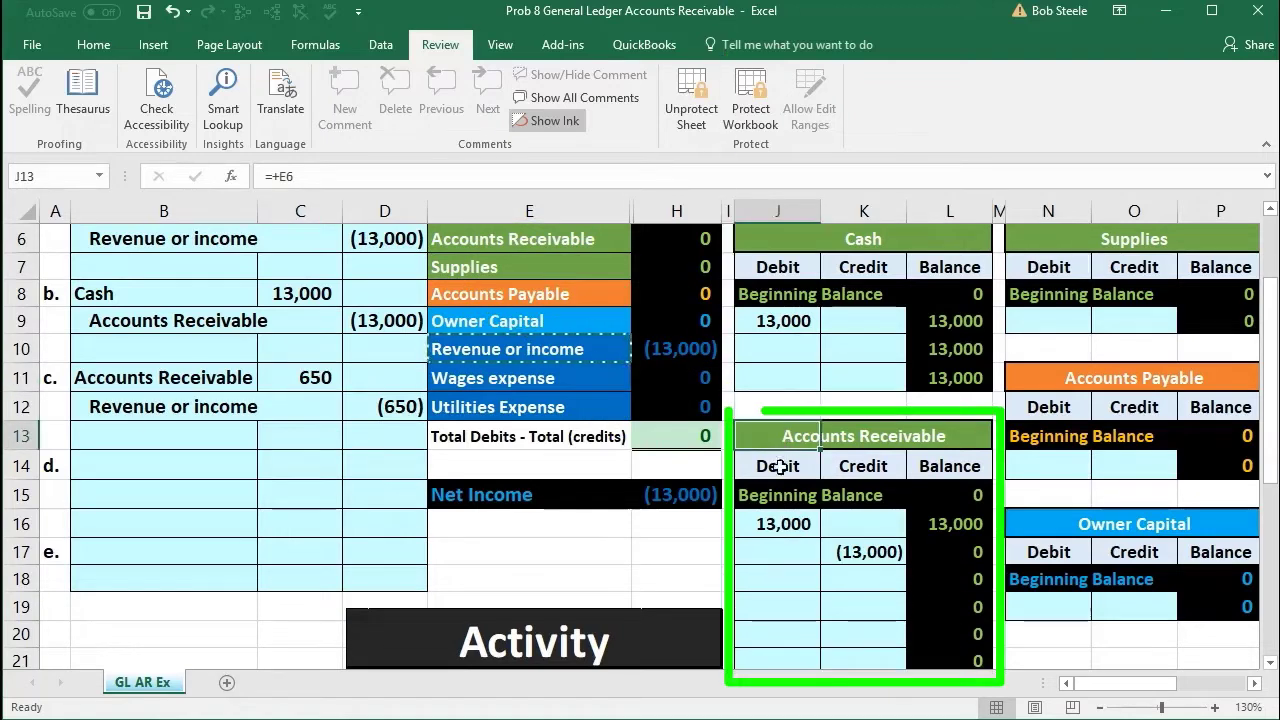
click(782, 581)
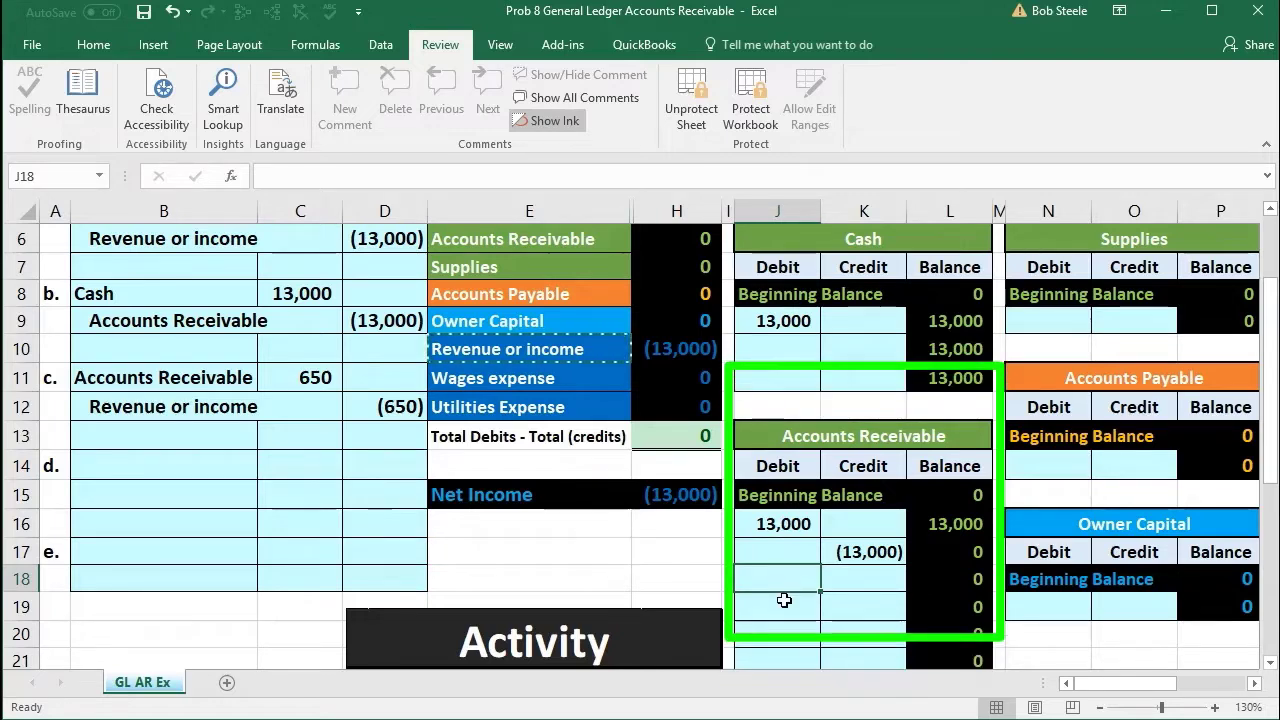
text(=)
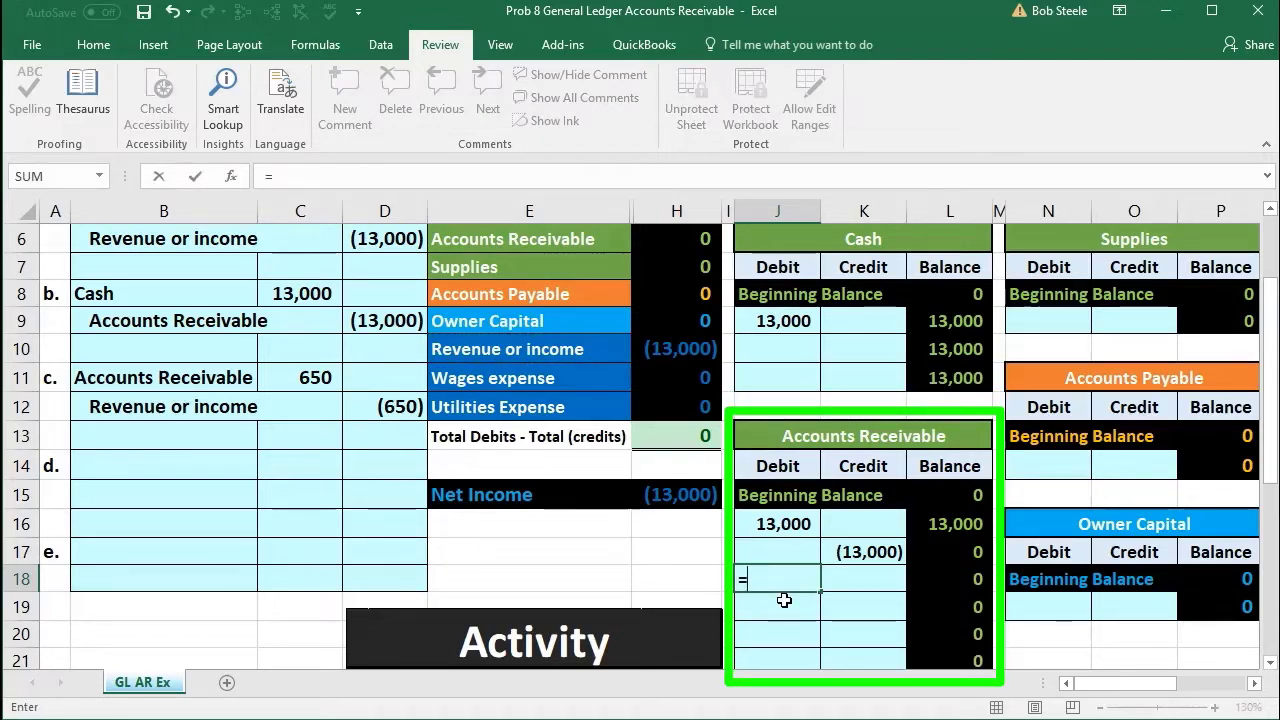
click(314, 377)
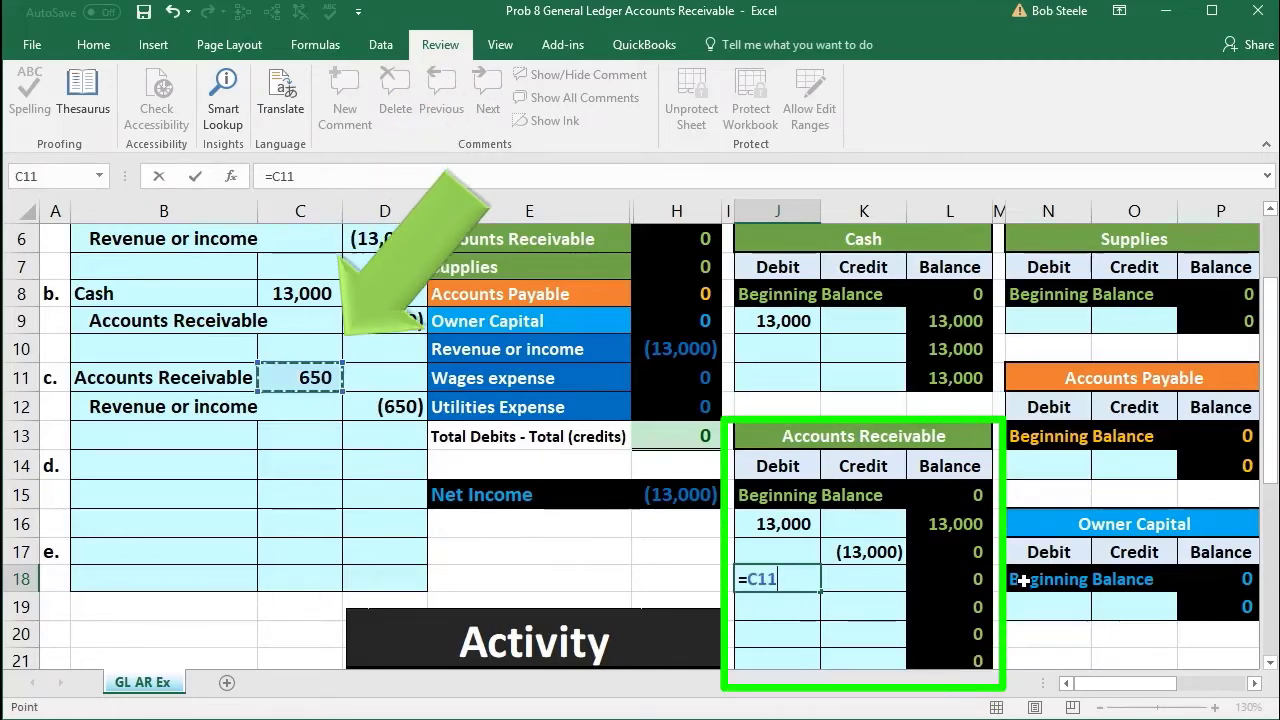
scroll(1020, 580, up, 1)
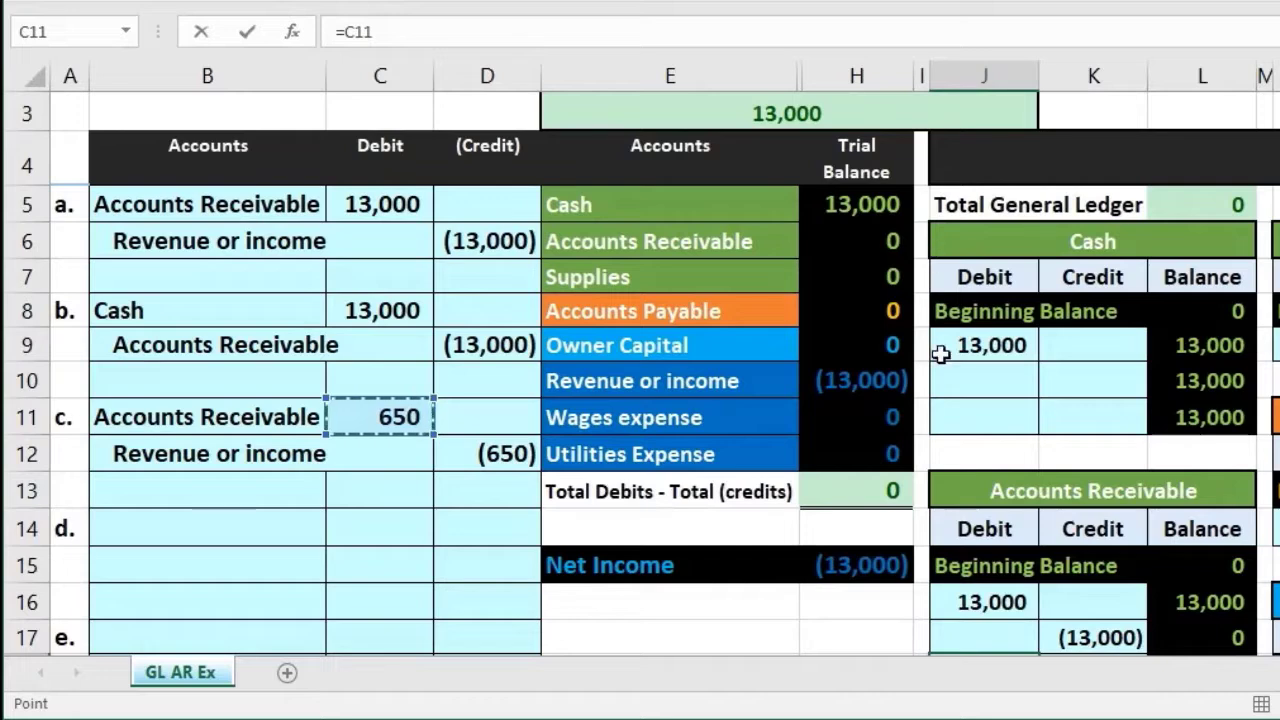
key(Return)
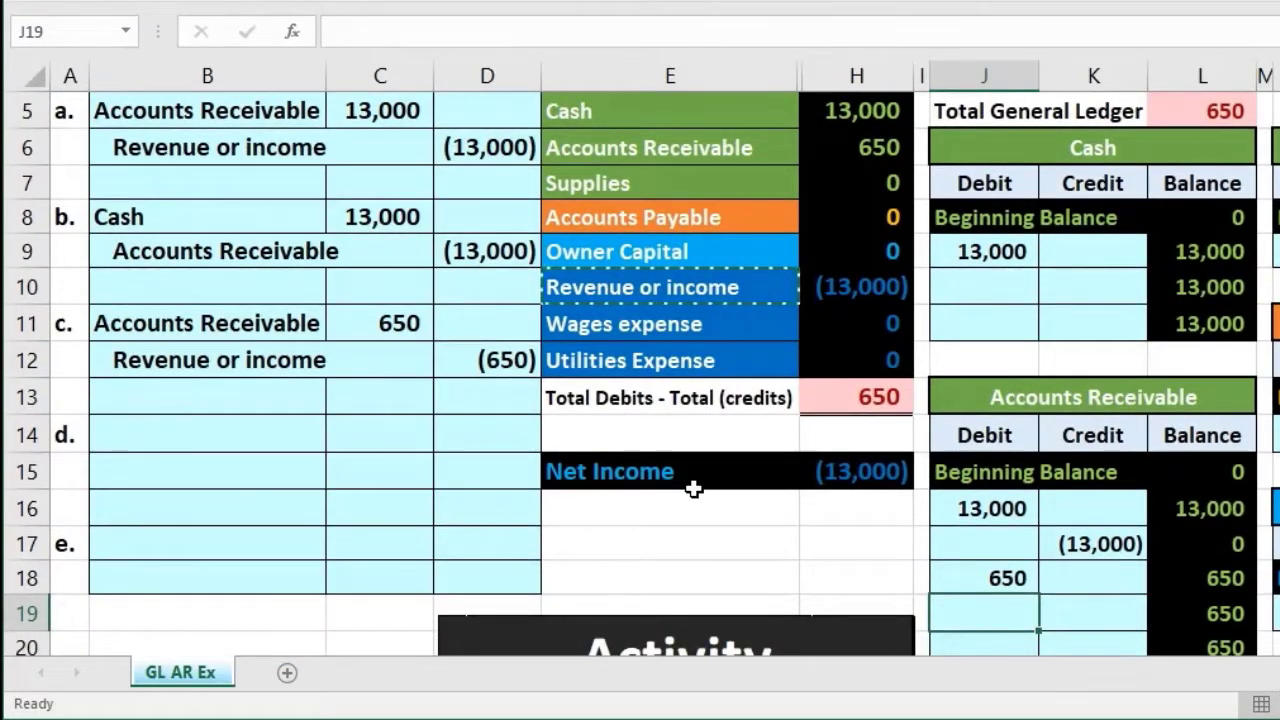
Post the credit of entry c. to cell S10 of the Revenue or income ledger account by linking it to D12
drag(210, 362, 470, 360)
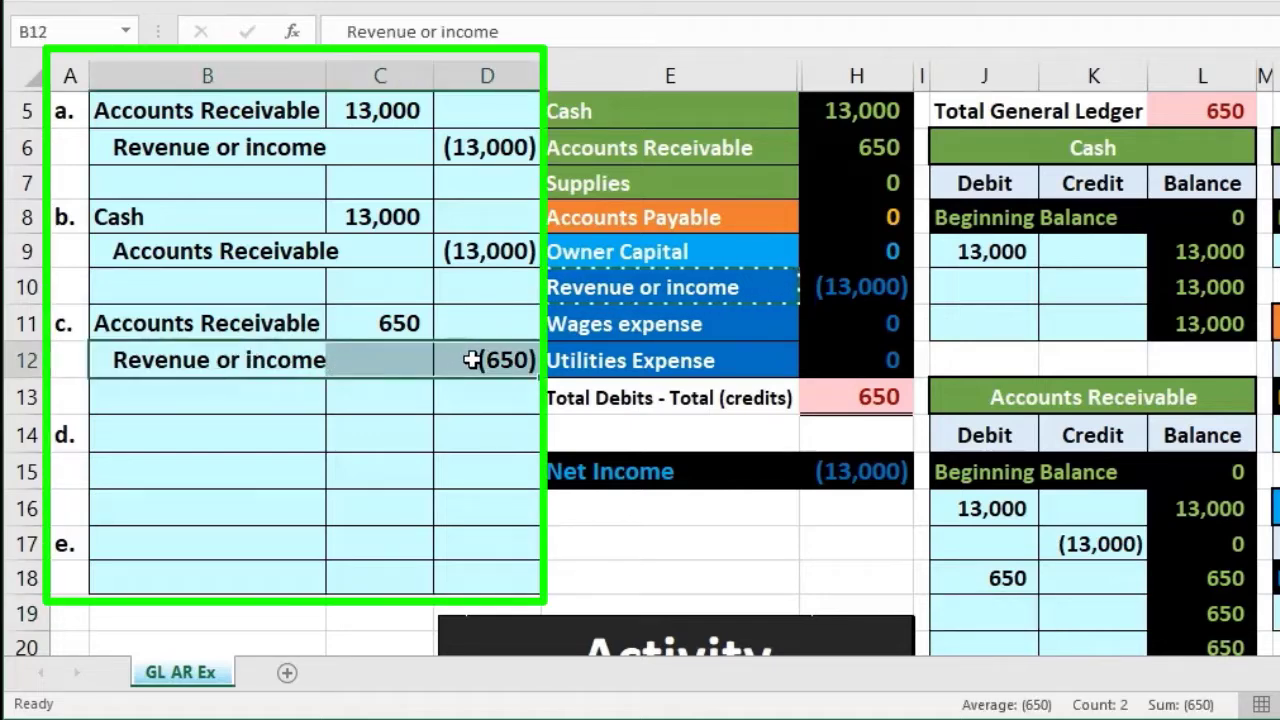
scroll(535, 340, up, 1)
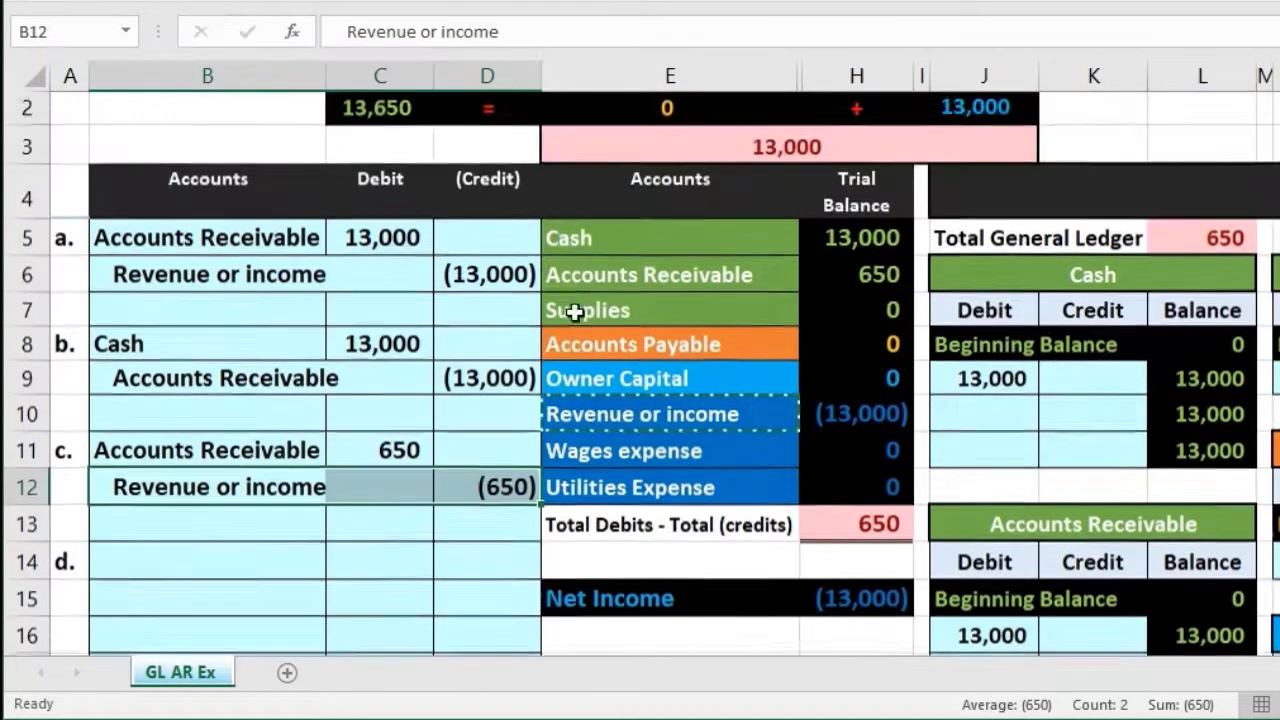
mouse_move(646, 240)
mouse_down()
mouse_move(771, 277)
mouse_move(837, 329)
mouse_move(860, 404)
mouse_up()
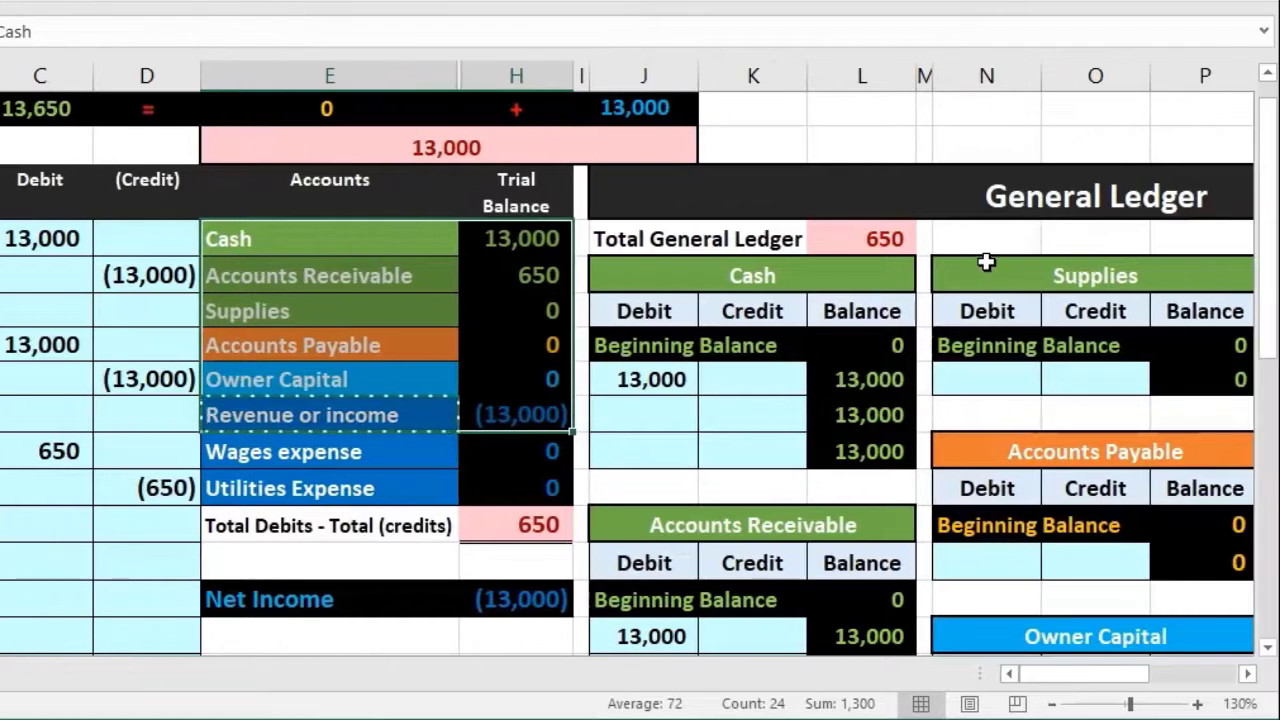
scroll(976, 263, down, 1)
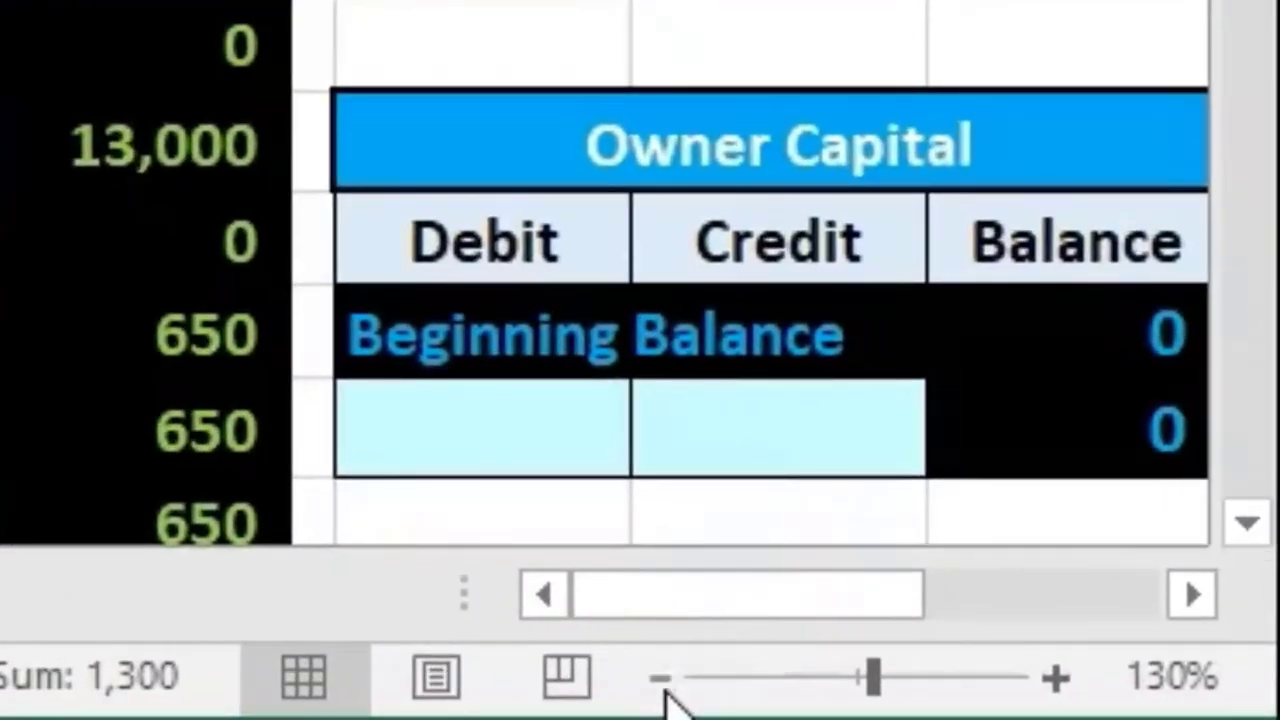
click(662, 680)
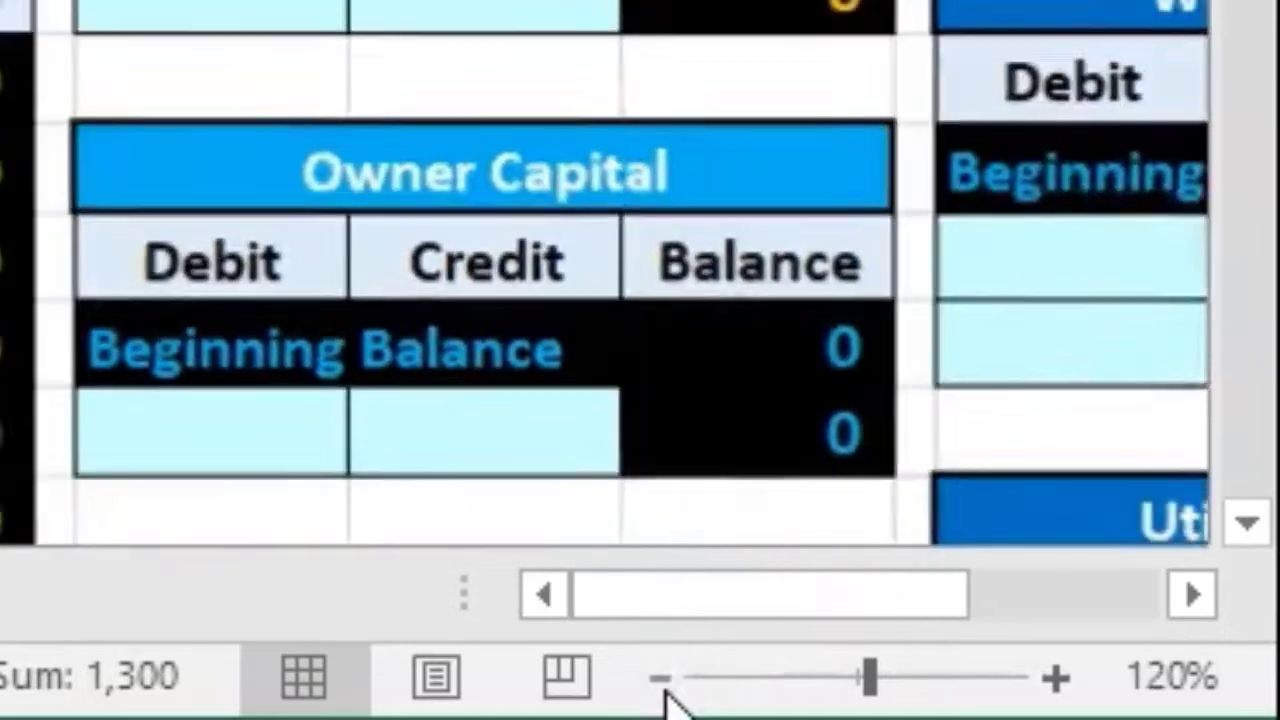
click(662, 680)
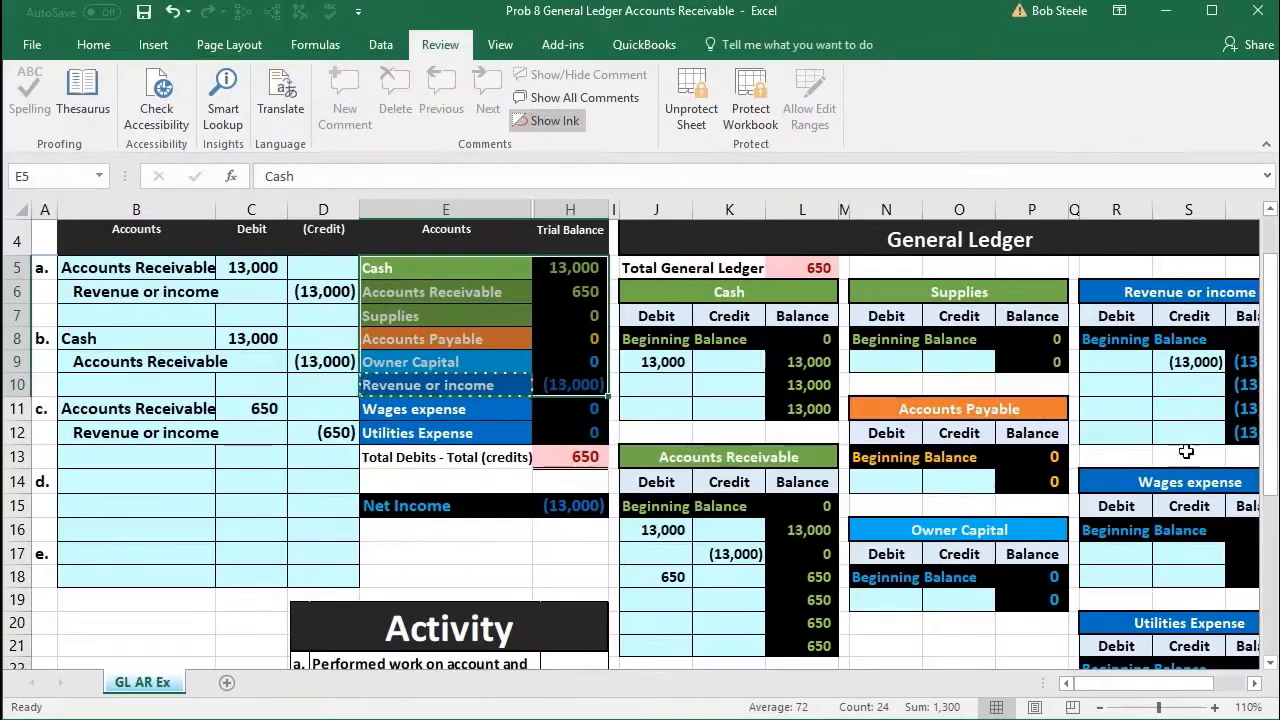
click(1181, 384)
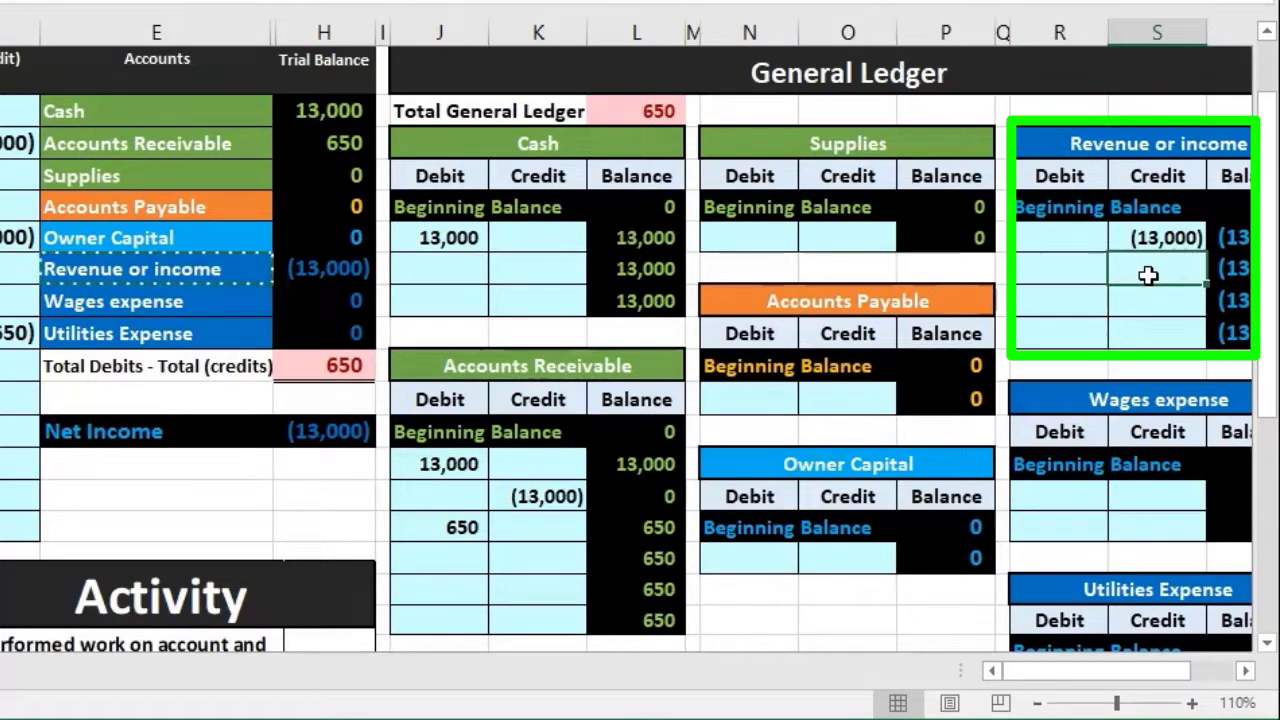
text(=)
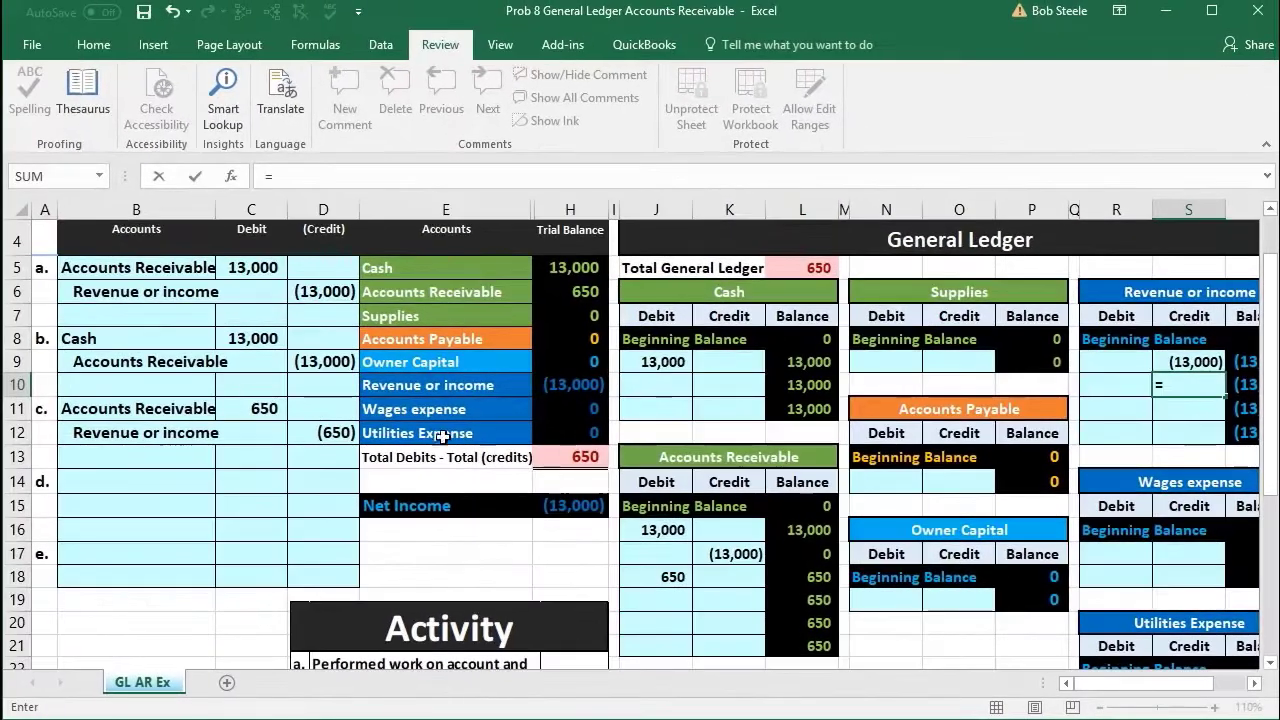
click(320, 428)
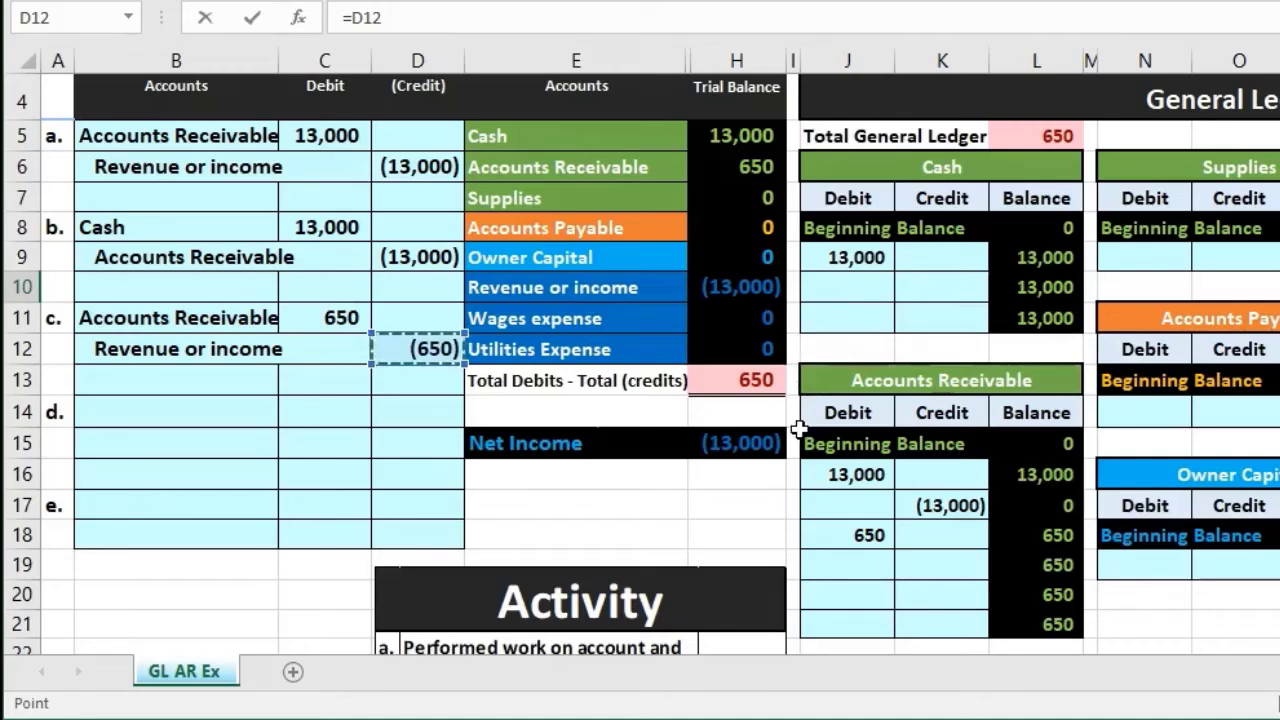
key(Return)
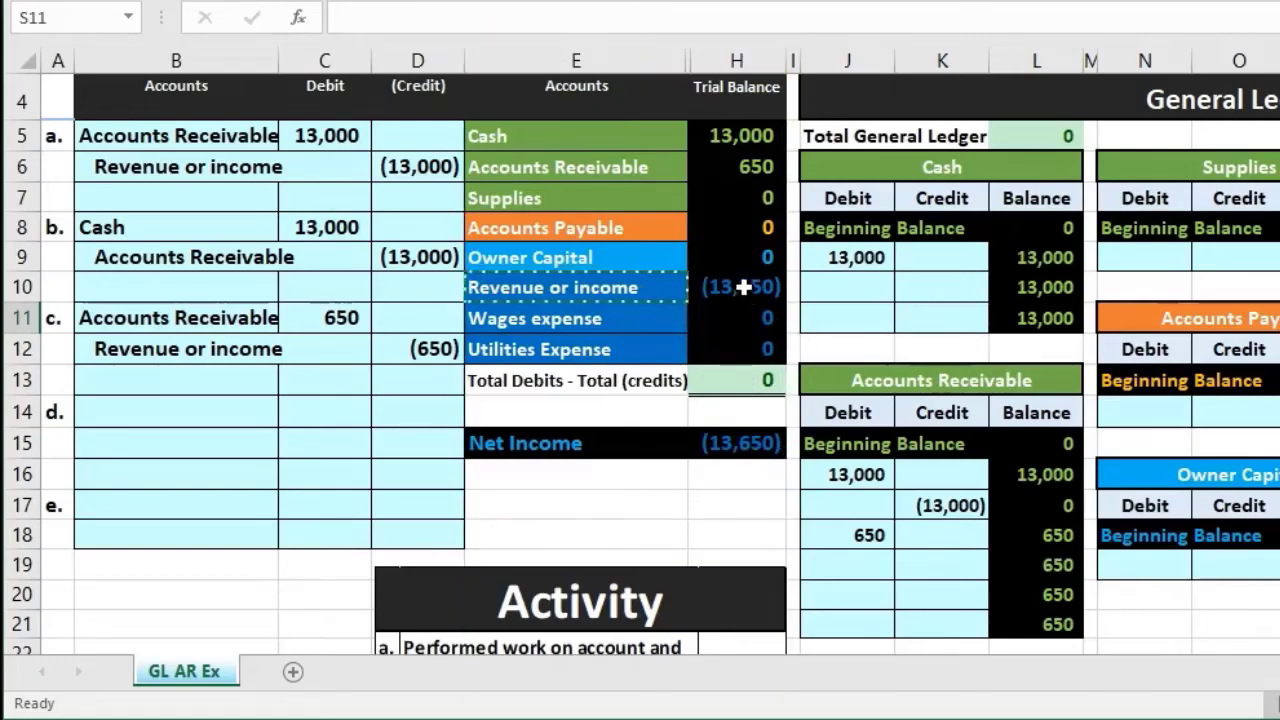
Review the revenue and expense lines, Net Income and the Accounts Receivable balance in the trial balance after posting entry c
drag(749, 289, 744, 339)
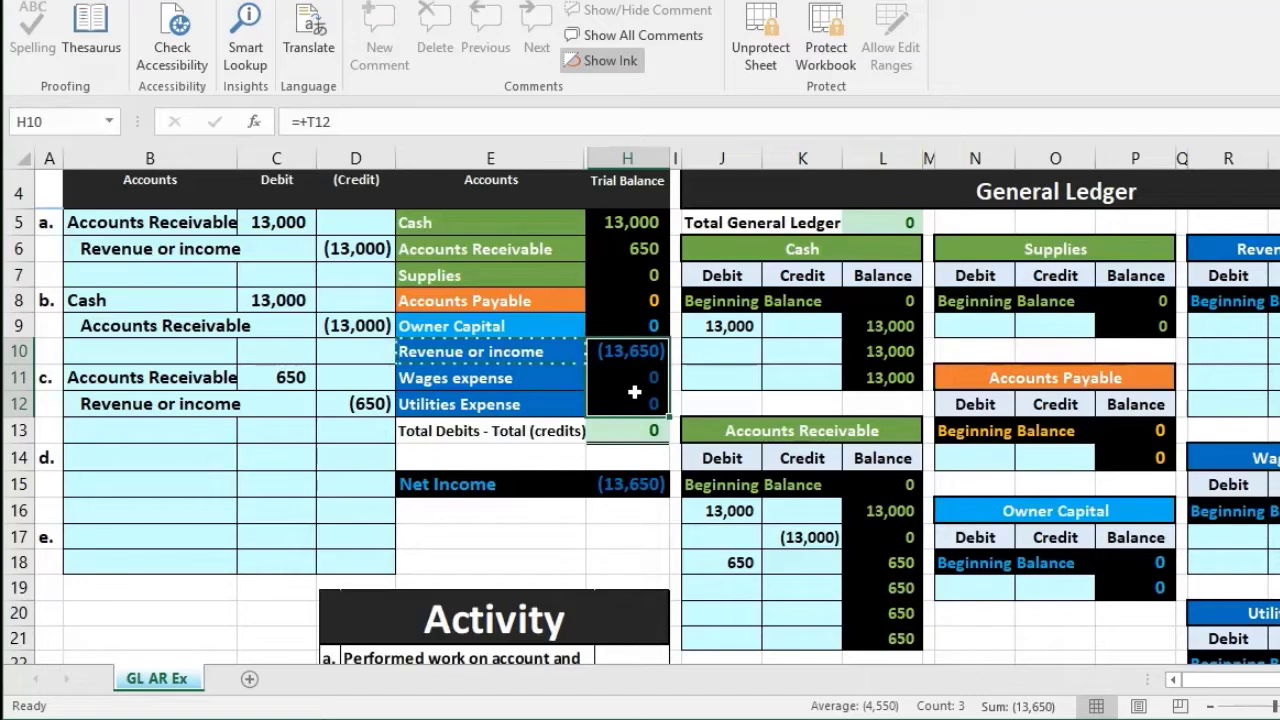
click(639, 482)
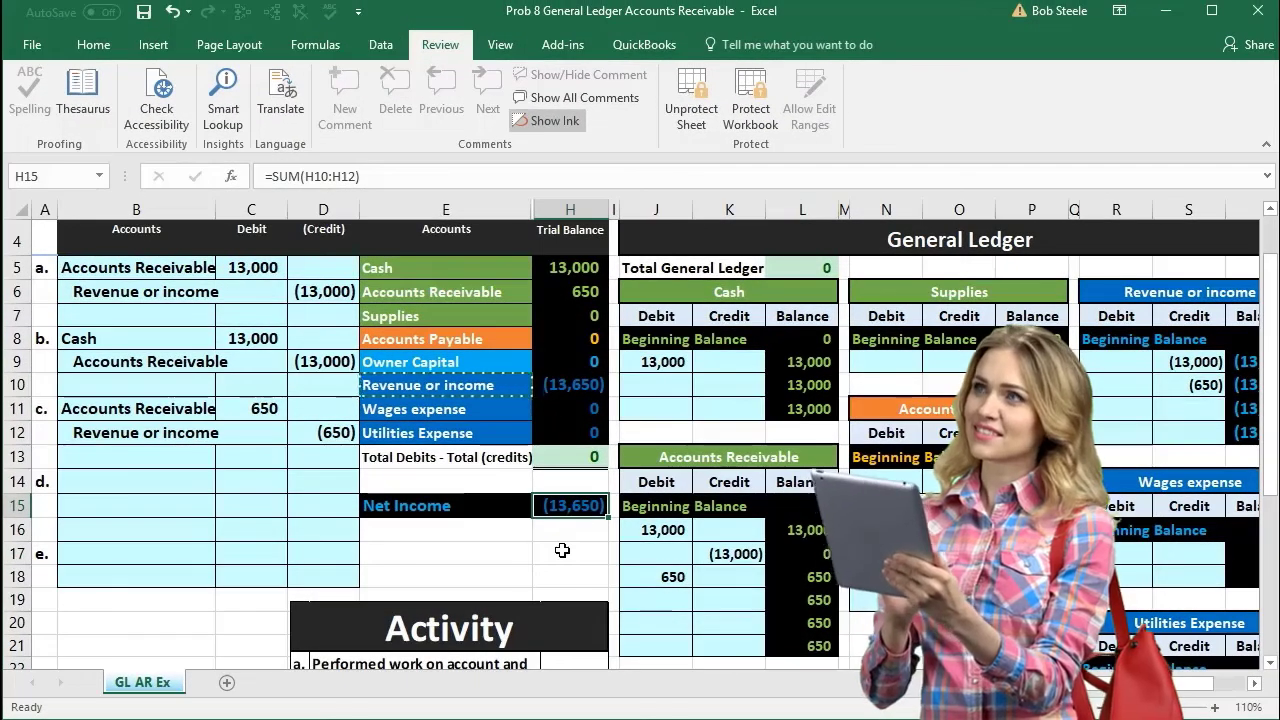
scroll(562, 550, down, 3)
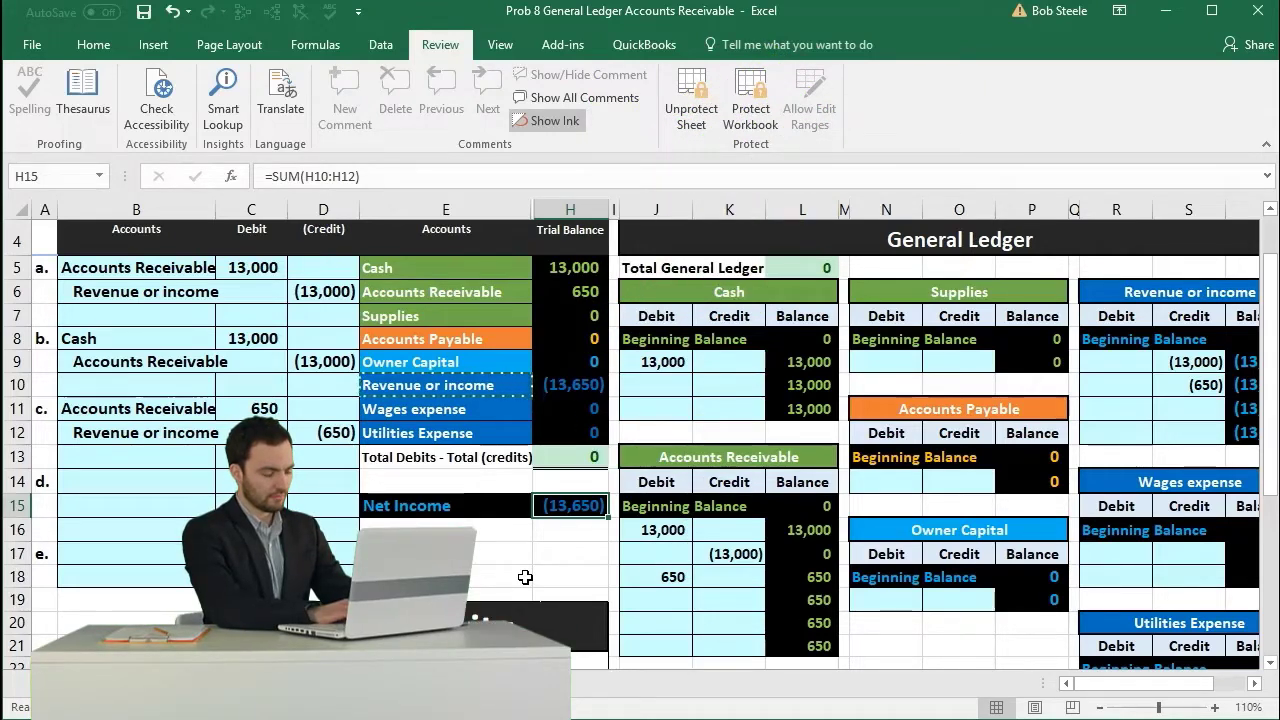
click(437, 293)
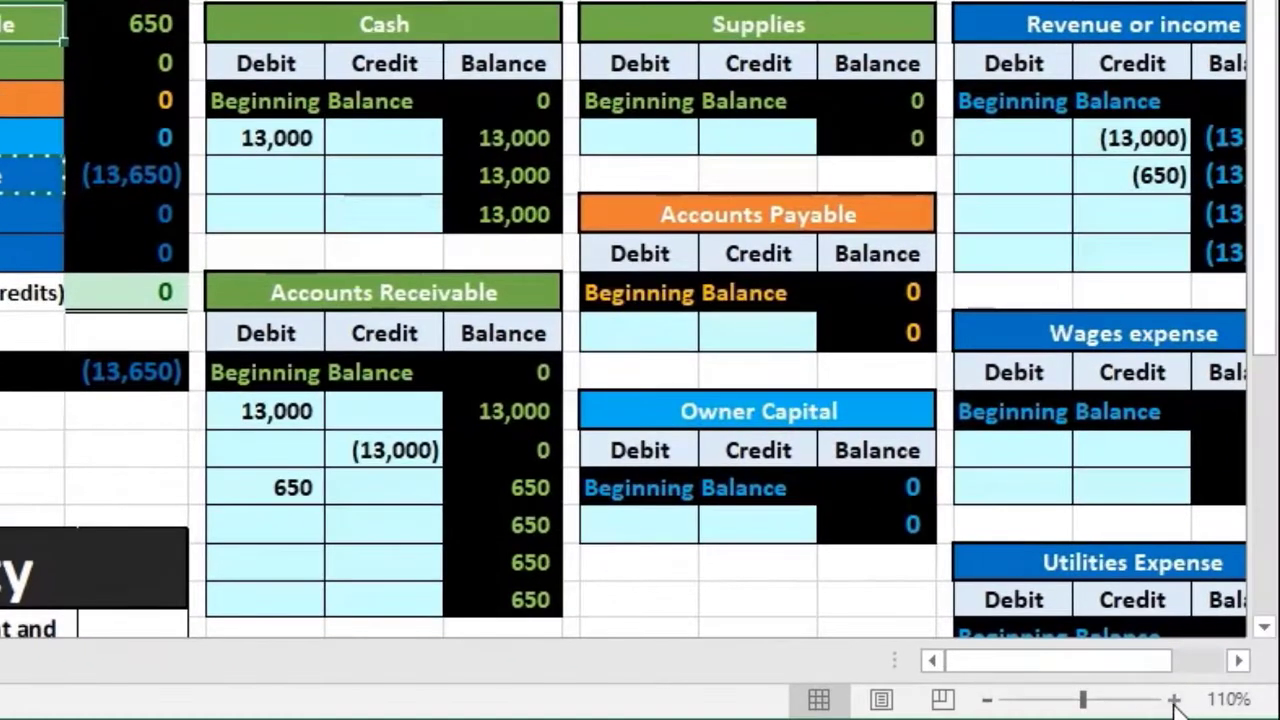
click(1175, 701)
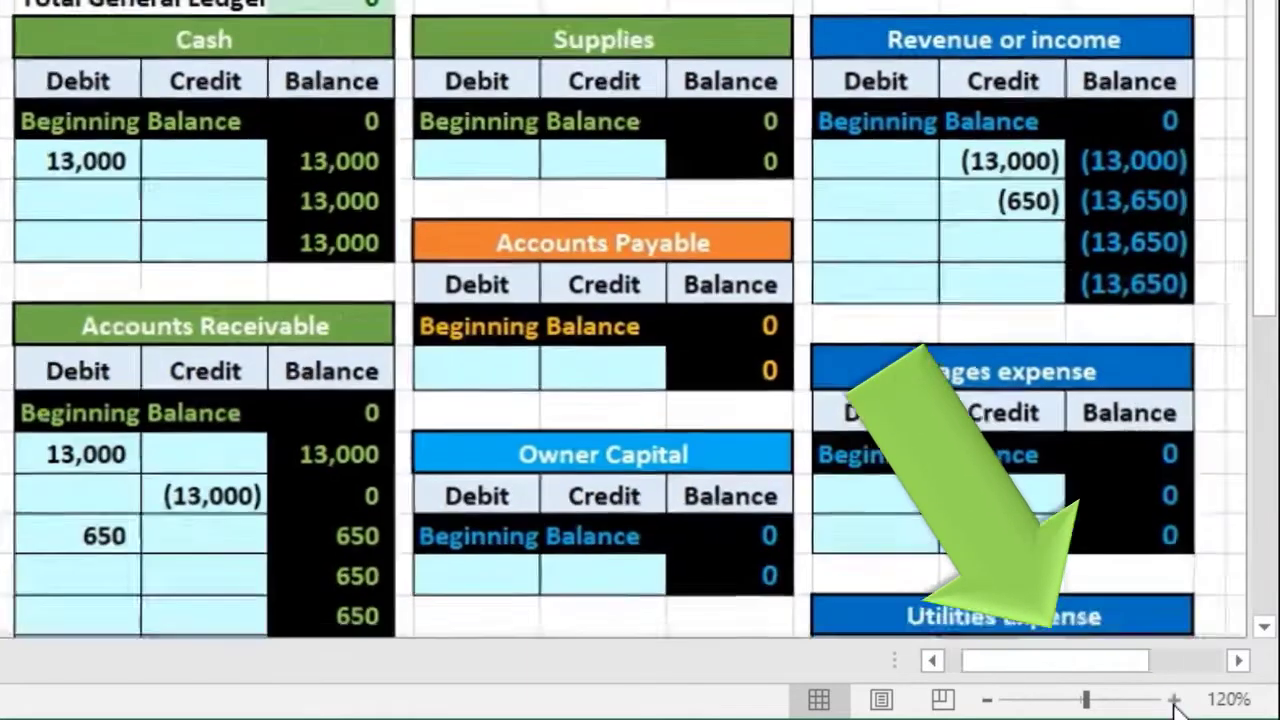
click(1175, 701)
drag(1127, 665, 1014, 668)
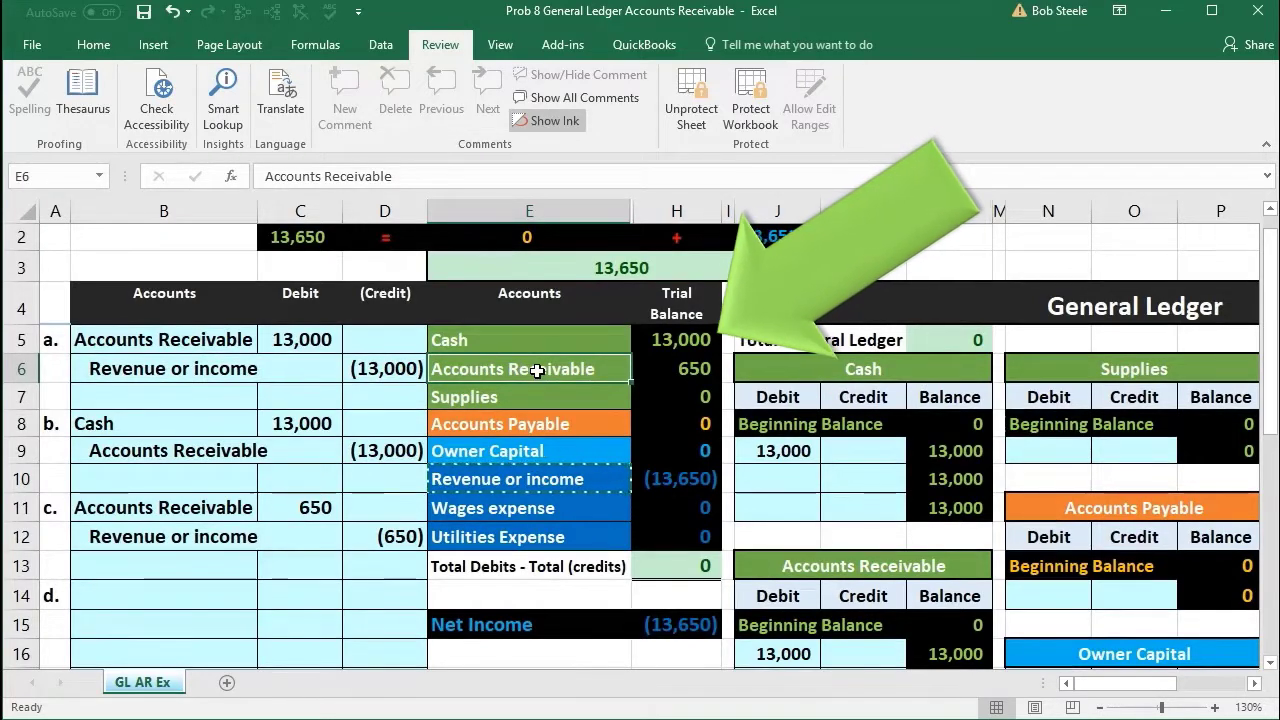
click(663, 372)
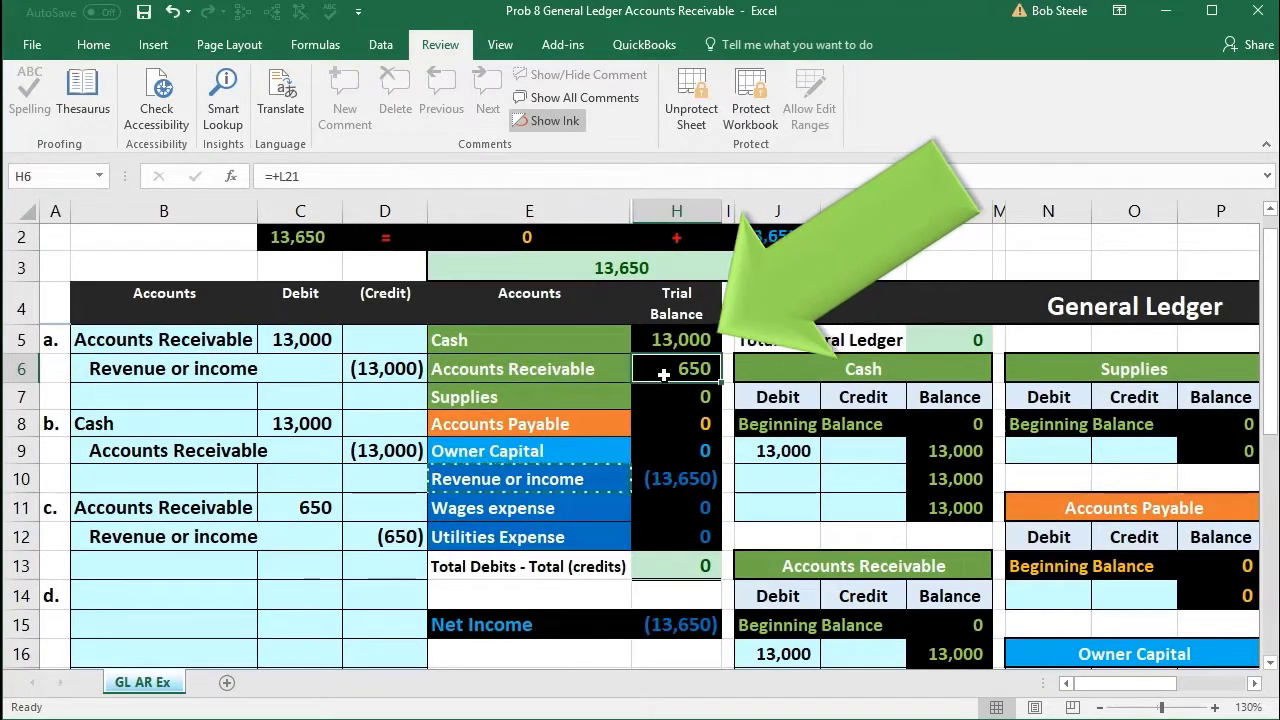
Copy the Accounts Receivable account name from the trial balance into cell B14 as values only for entry d
click(574, 365)
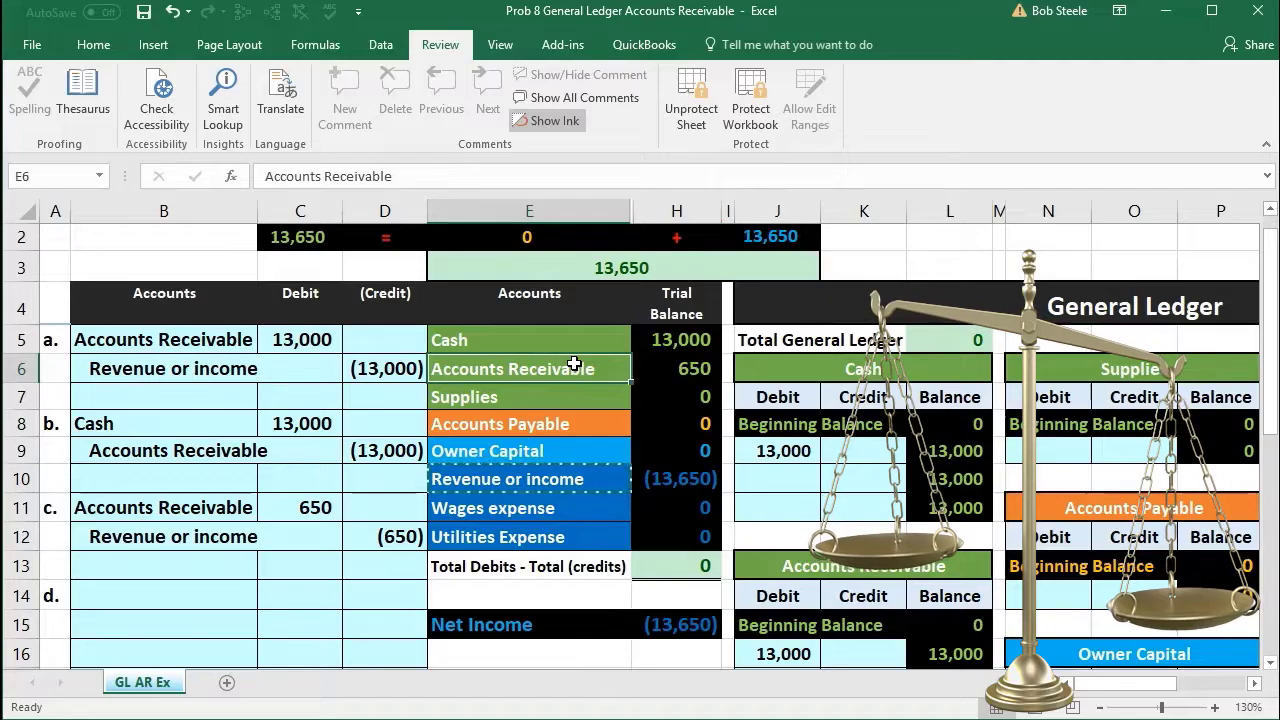
right_click(574, 365)
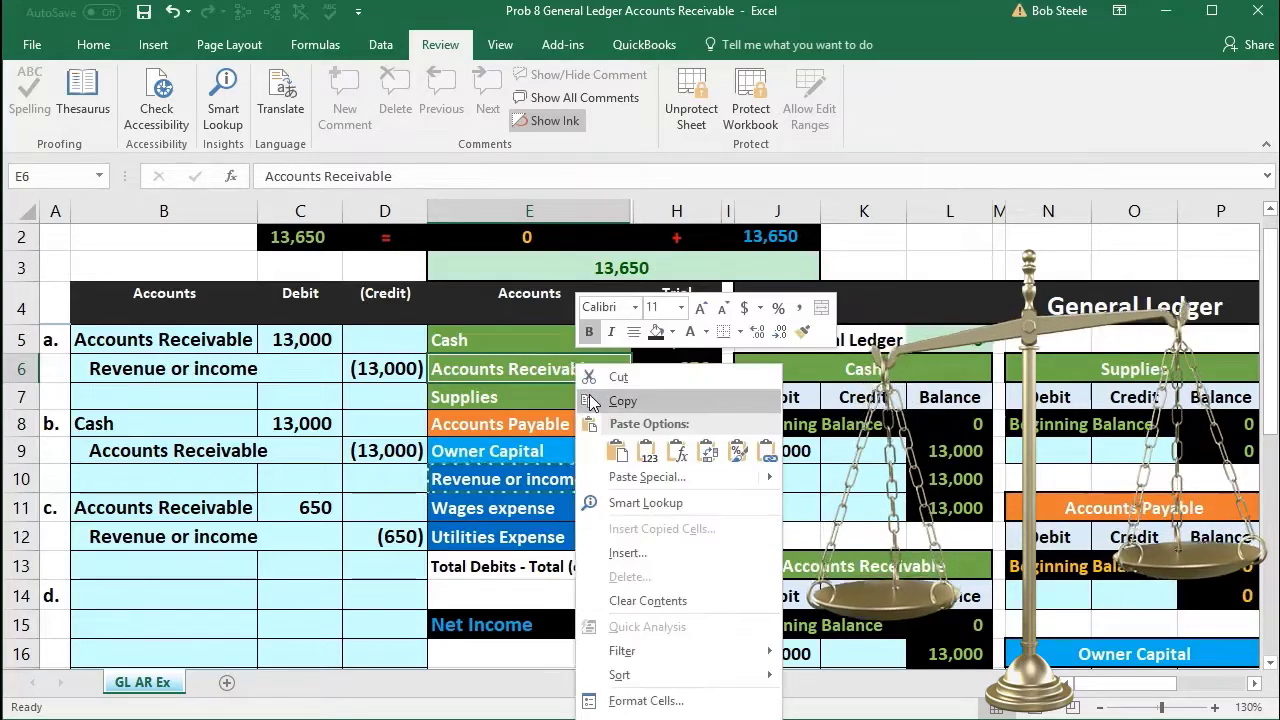
click(614, 400)
scroll(415, 477, down, 1)
click(166, 486)
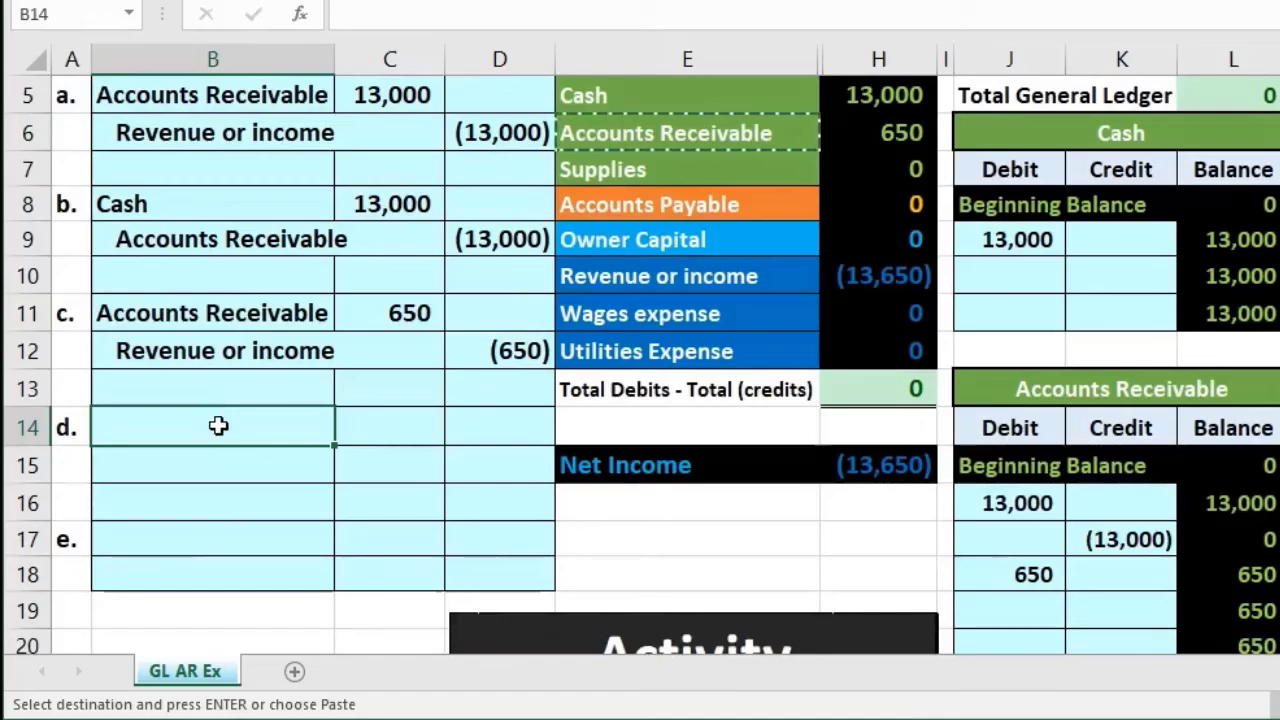
right_click(218, 426)
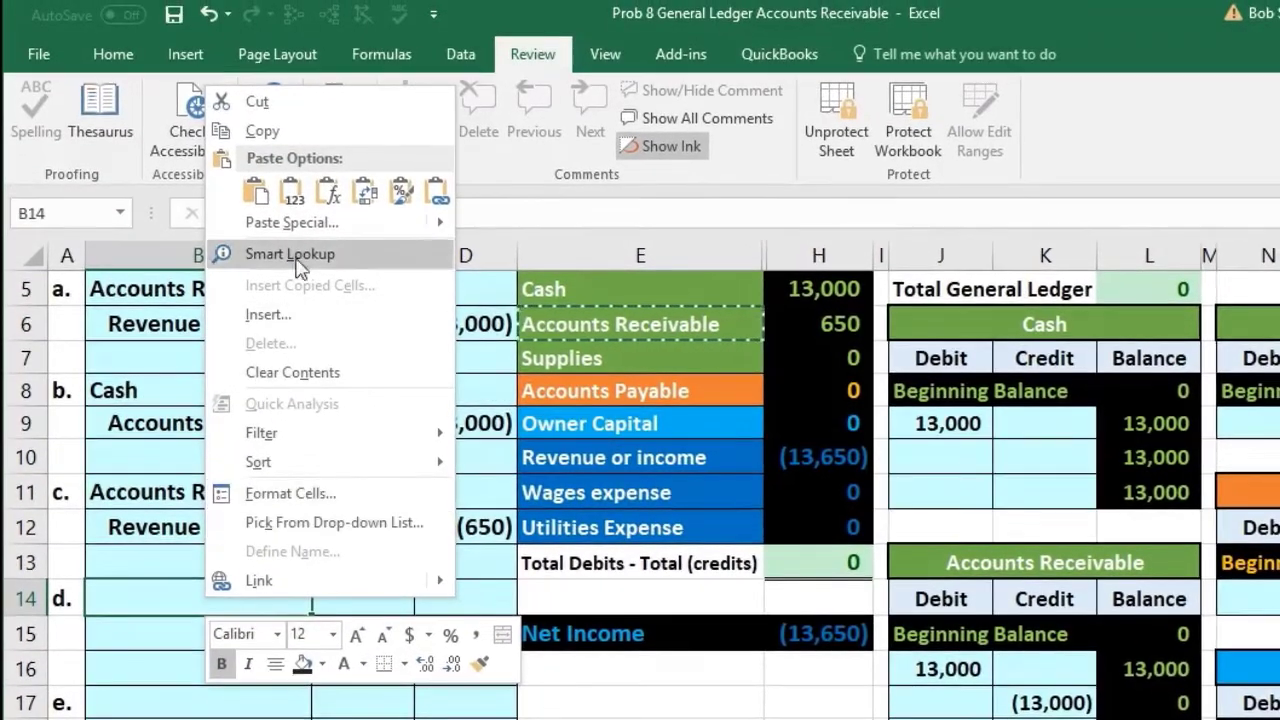
click(291, 191)
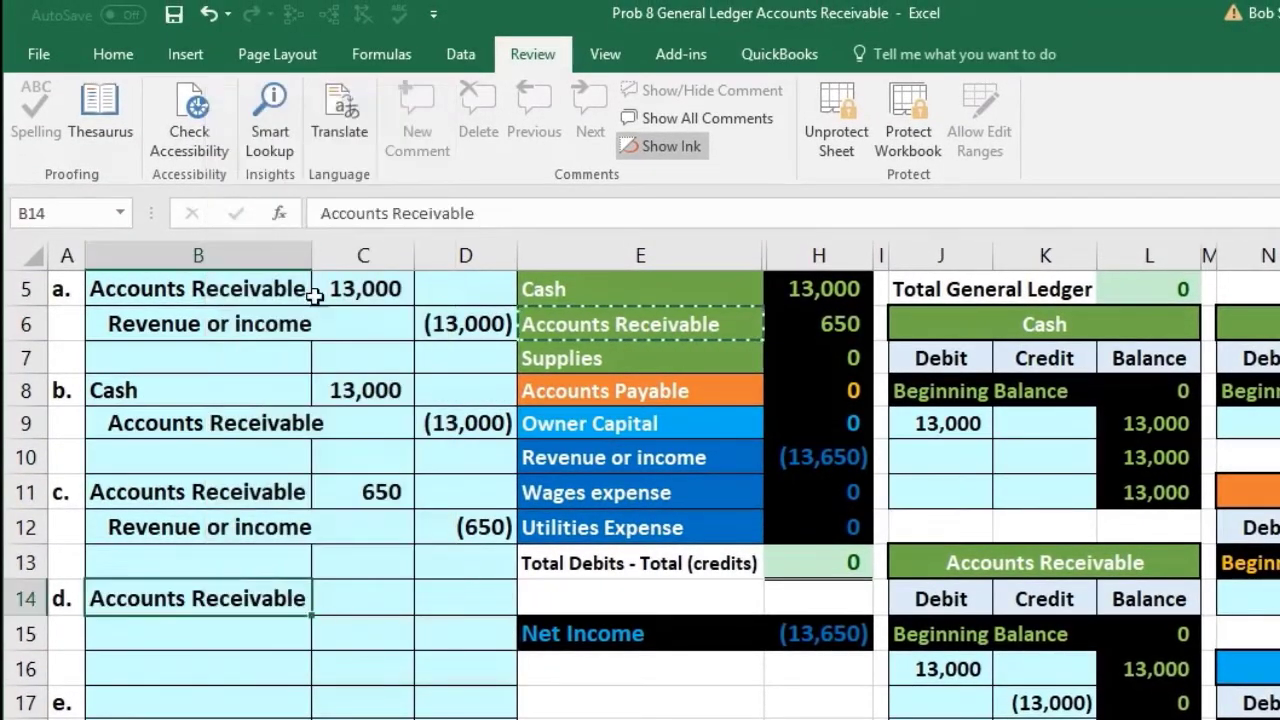
Look up the amount of transaction d. in the Activity list and enter 780 as the debit in cell C14
click(367, 590)
scroll(367, 590, down, 2)
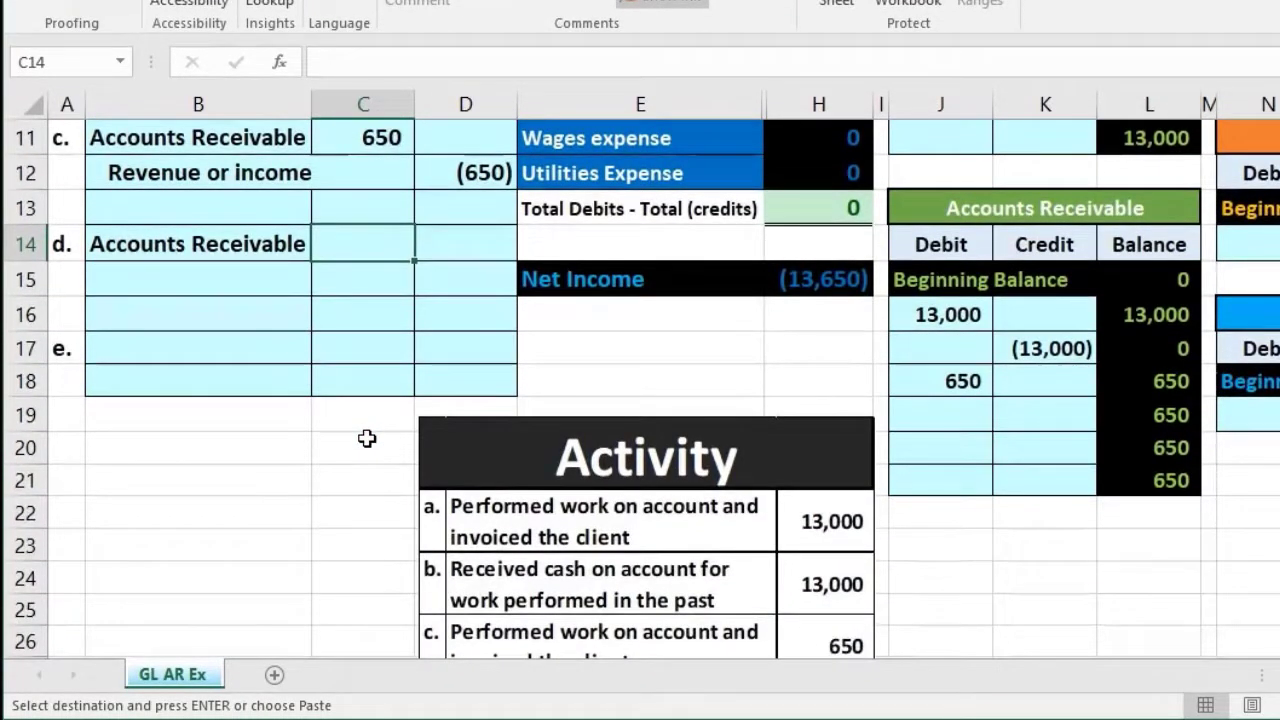
scroll(367, 438, down, 1)
scroll(367, 438, up, 2)
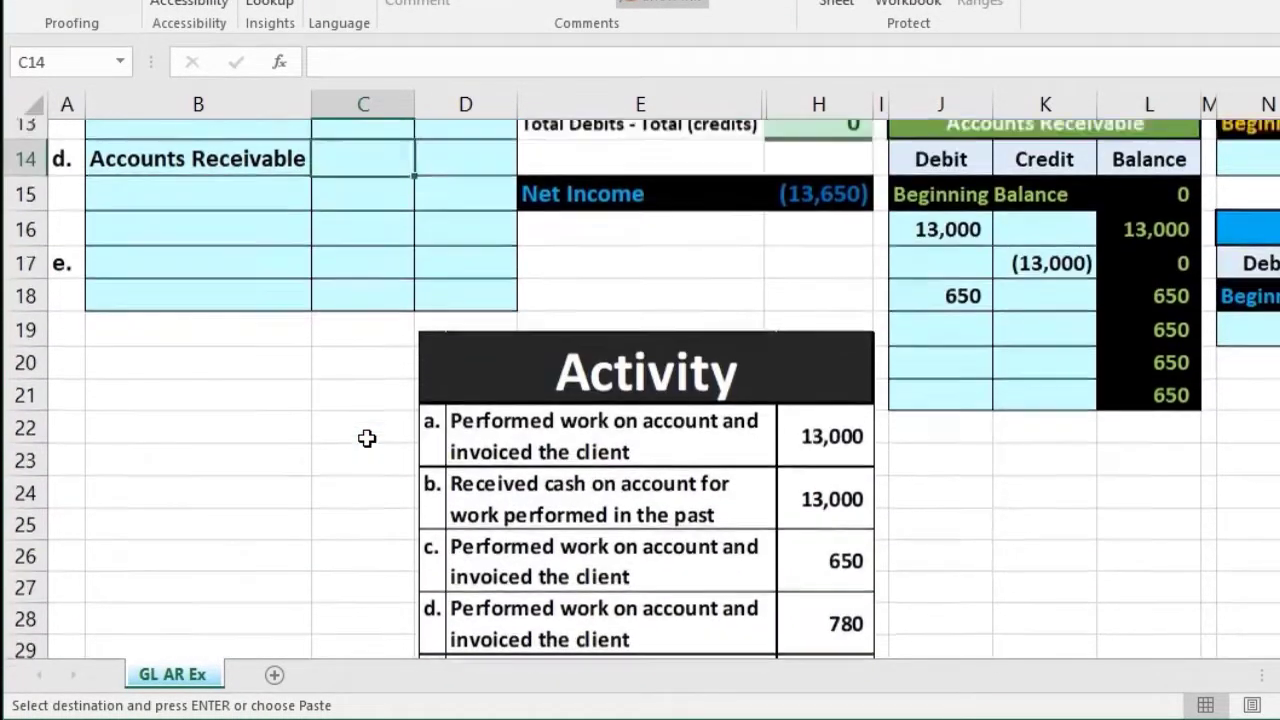
text(780)
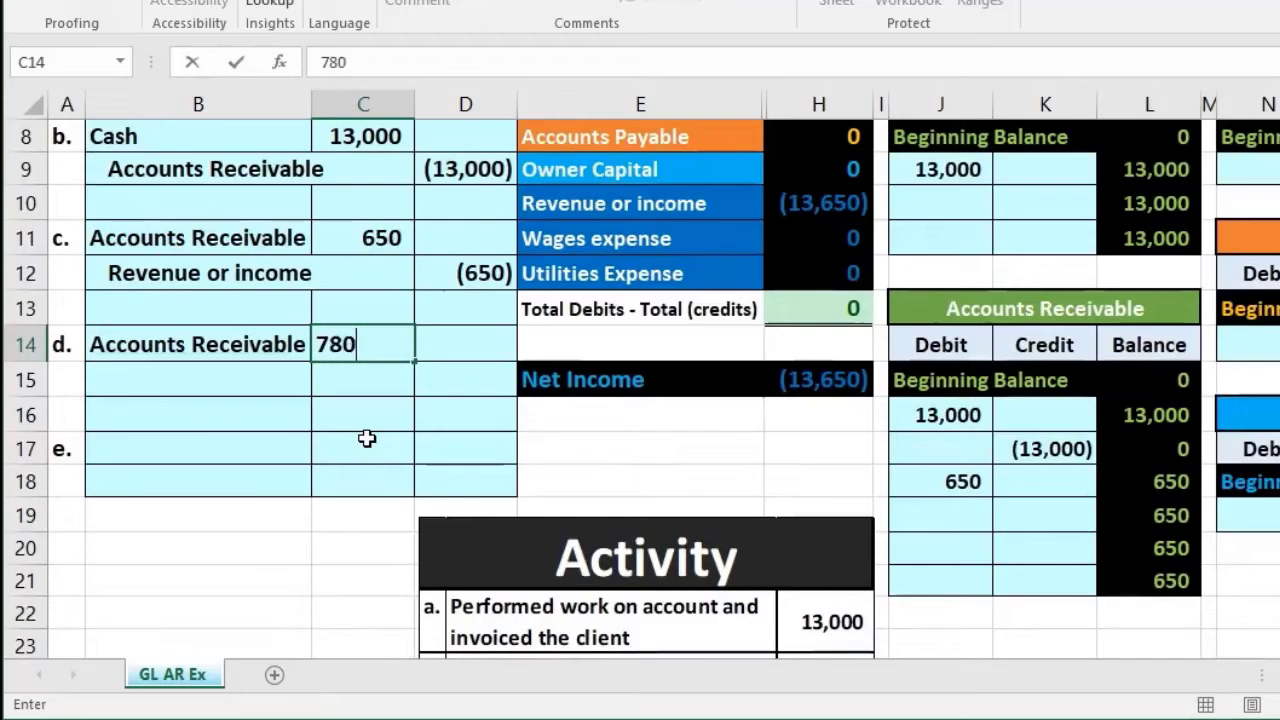
key(Down)
Enter the credit of entry d. in cell D15 as the negative of the debit in C14
key(Right)
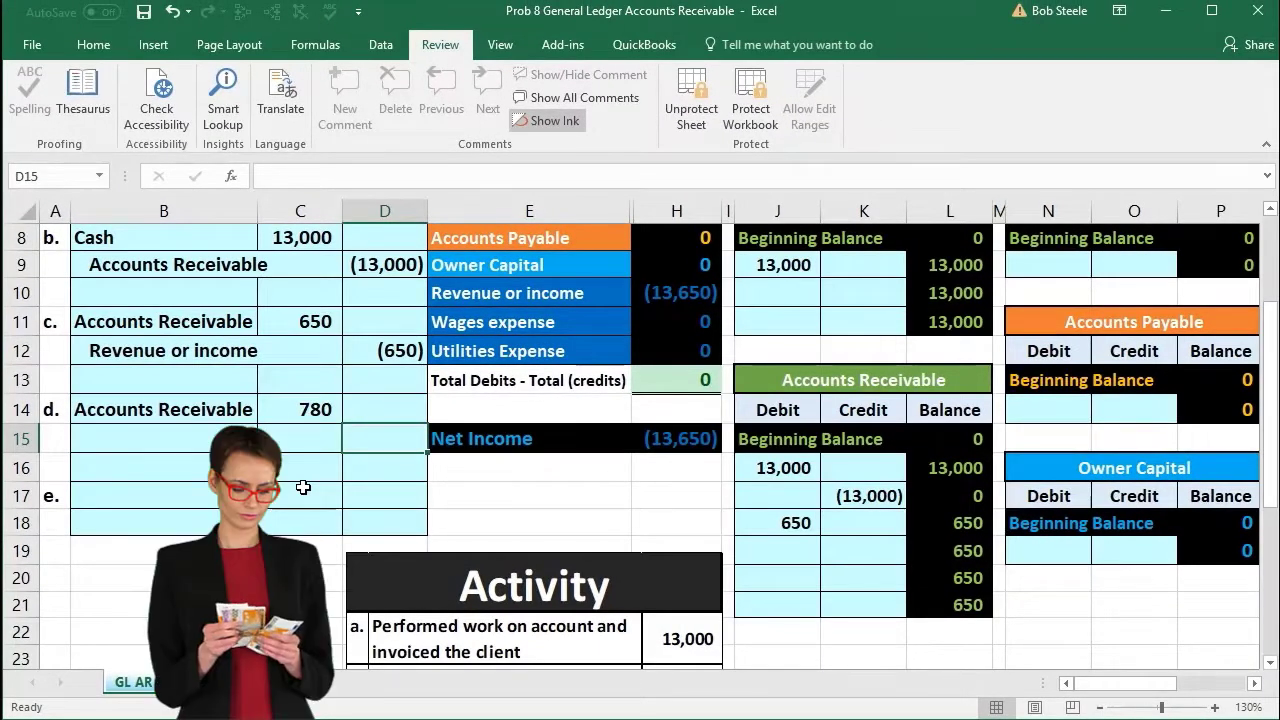
text(-)
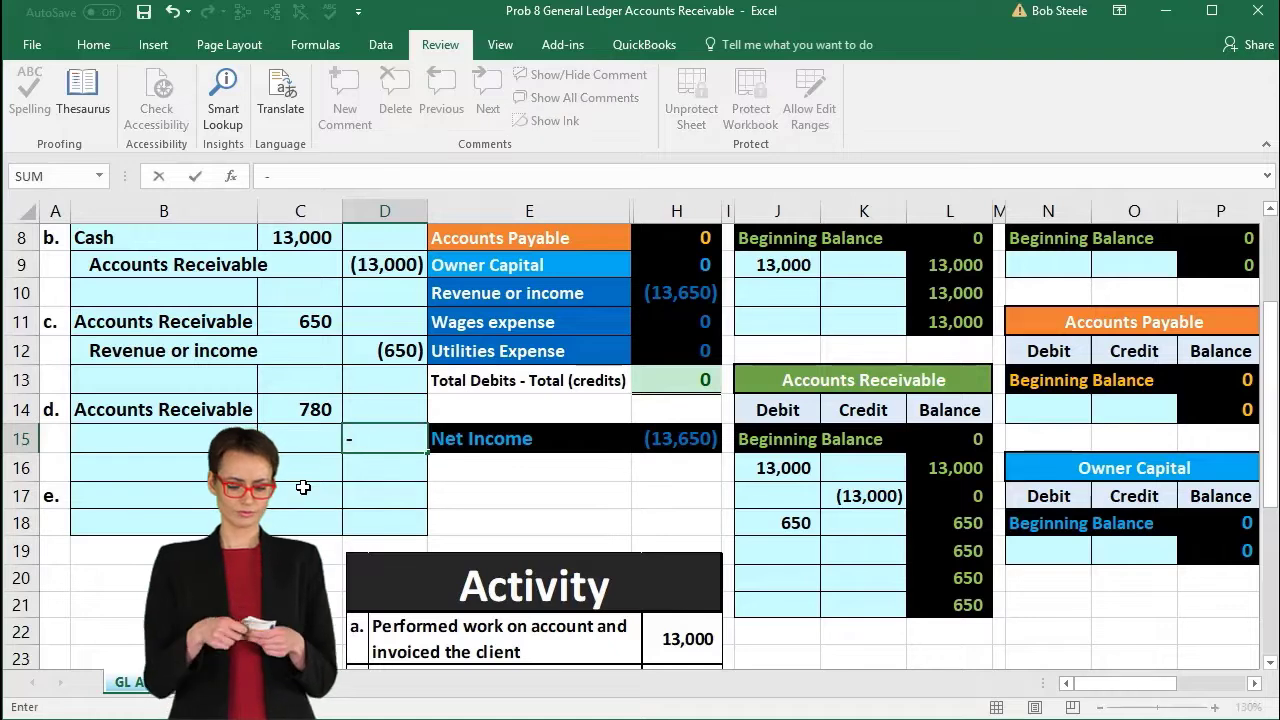
click(295, 413)
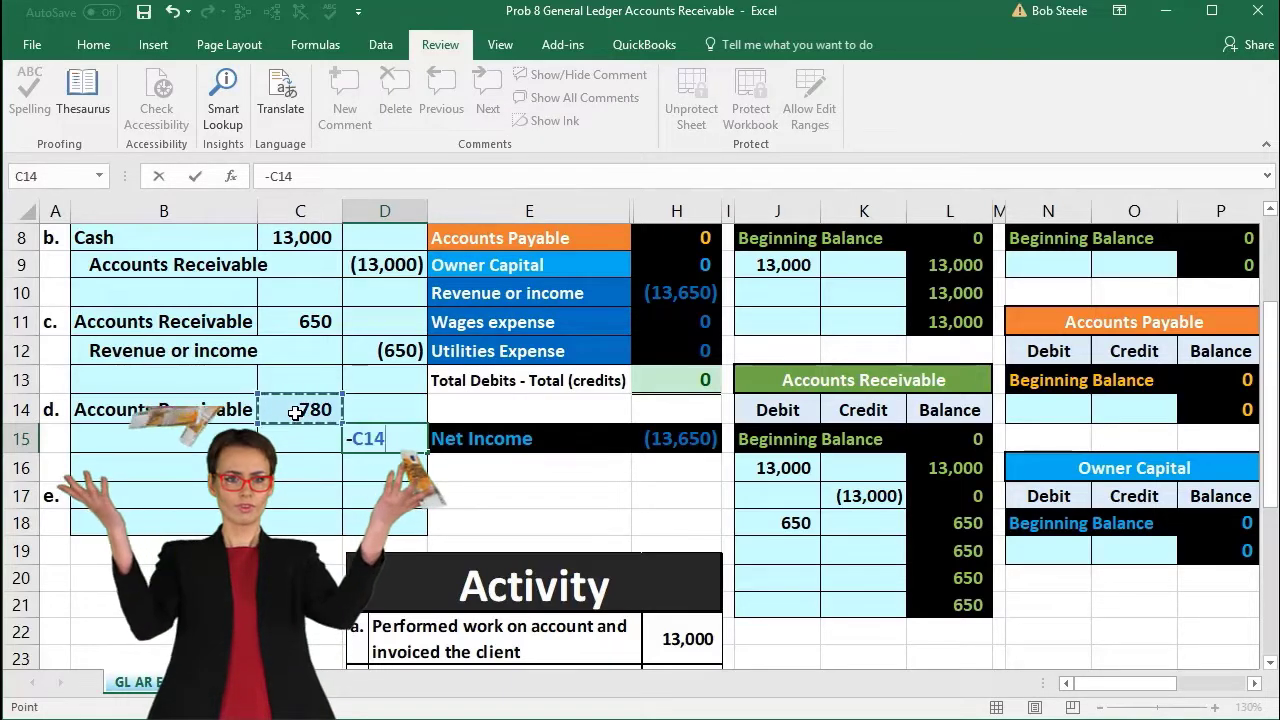
key(Return)
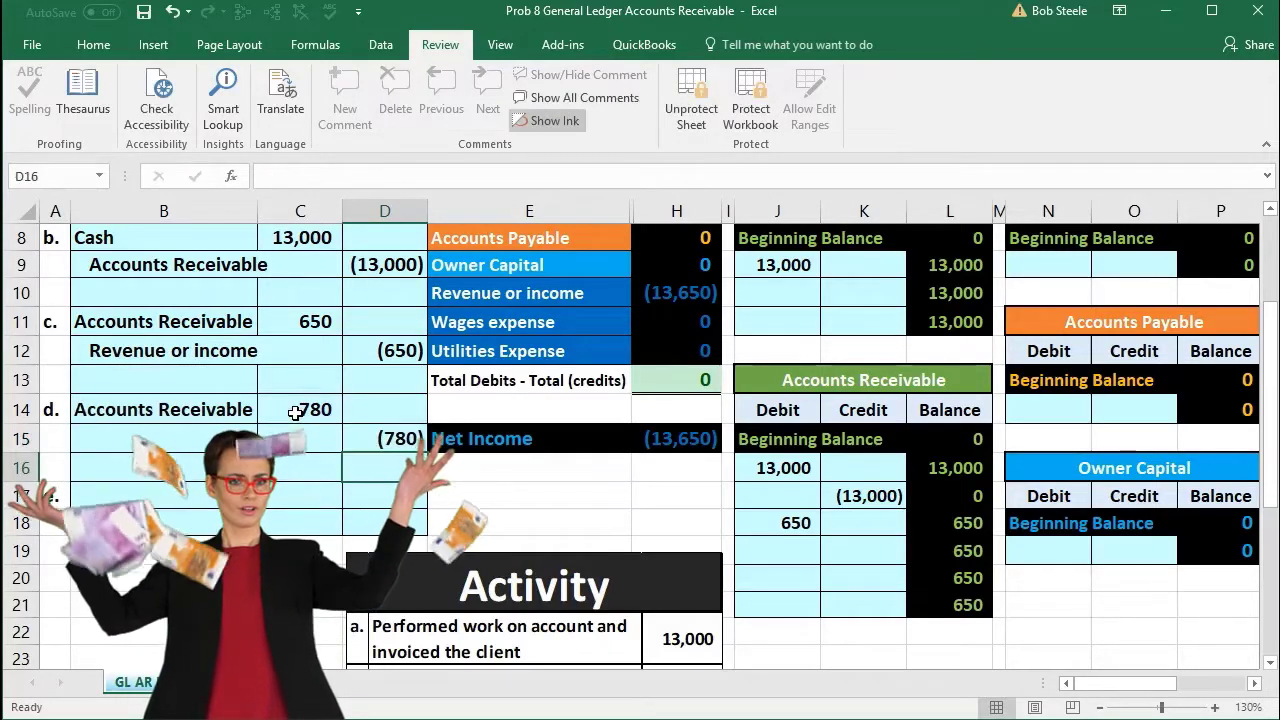
Copy the Revenue or income account name from the trial balance into cell B15 as values only and indent it
click(225, 440)
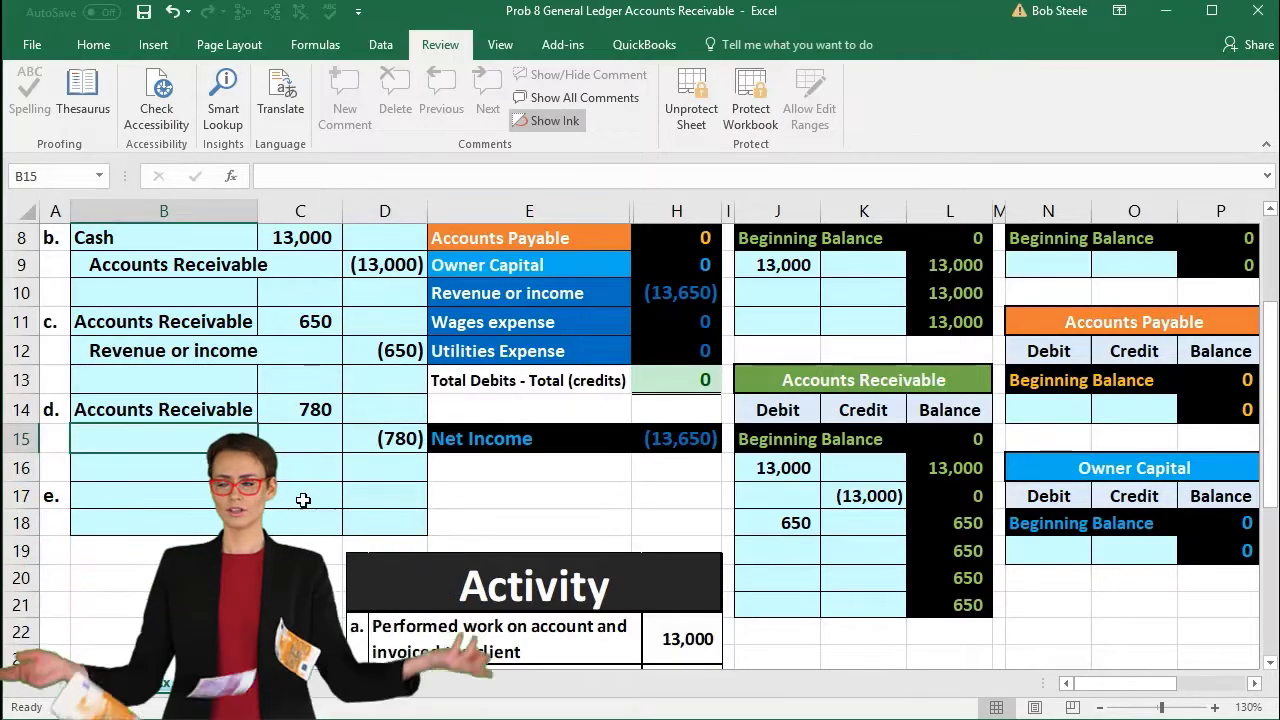
scroll(303, 499, up, 1)
scroll(303, 499, up, 1)
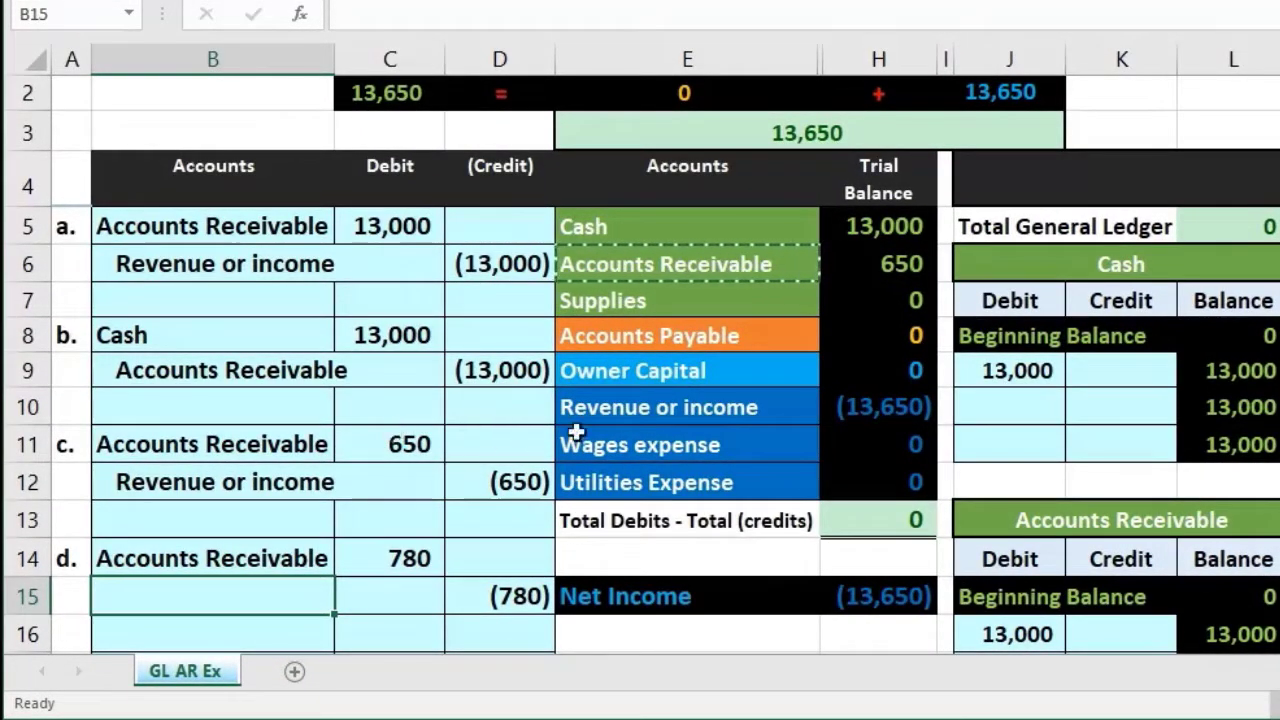
click(622, 410)
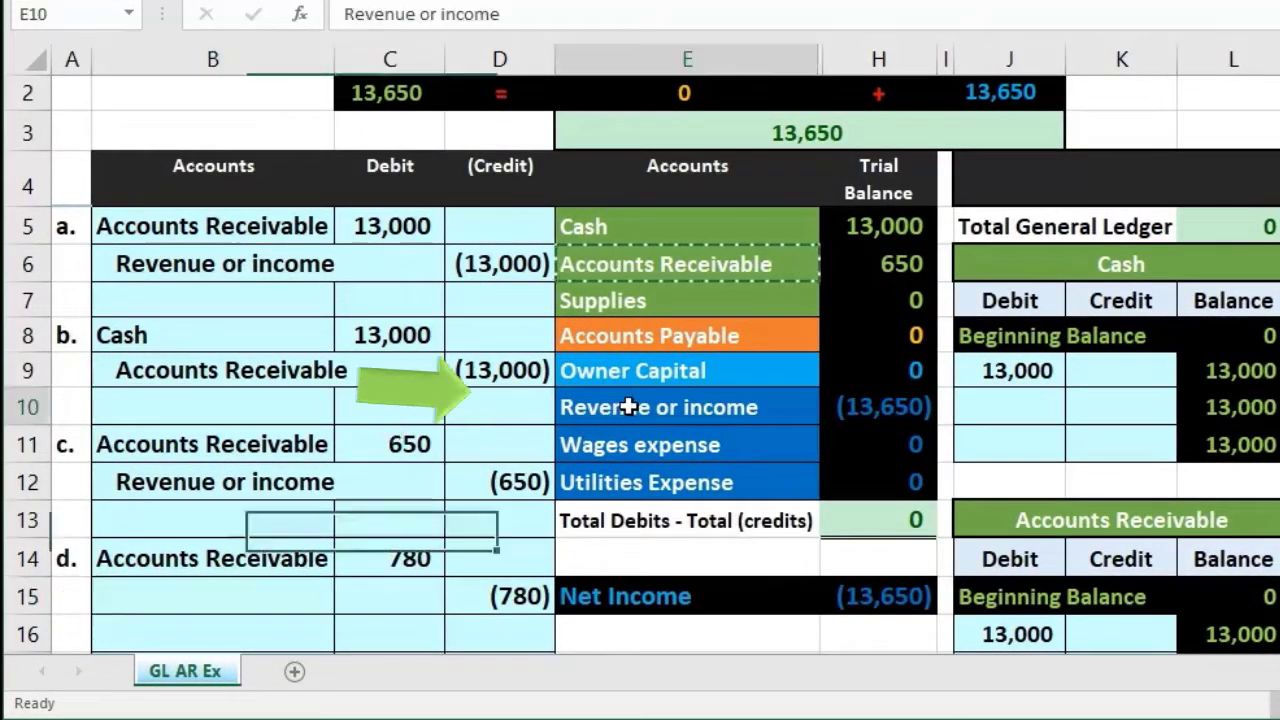
click(861, 404)
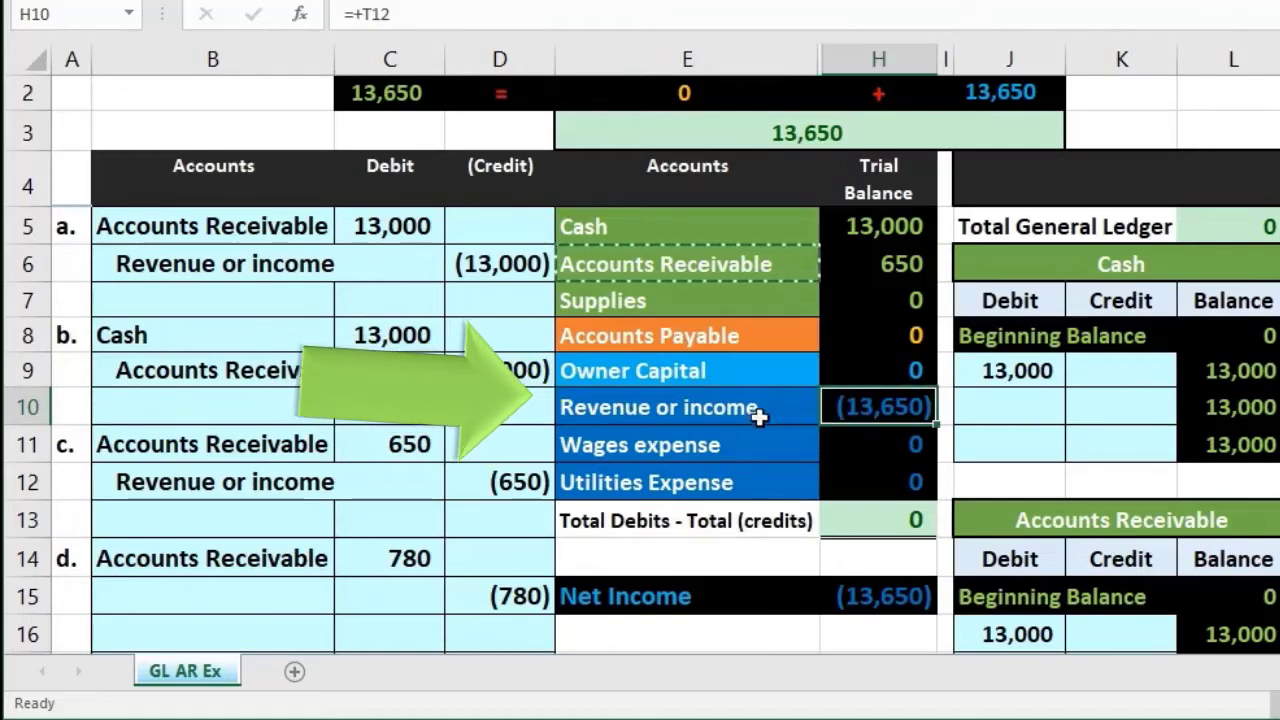
click(697, 408)
right_click(697, 406)
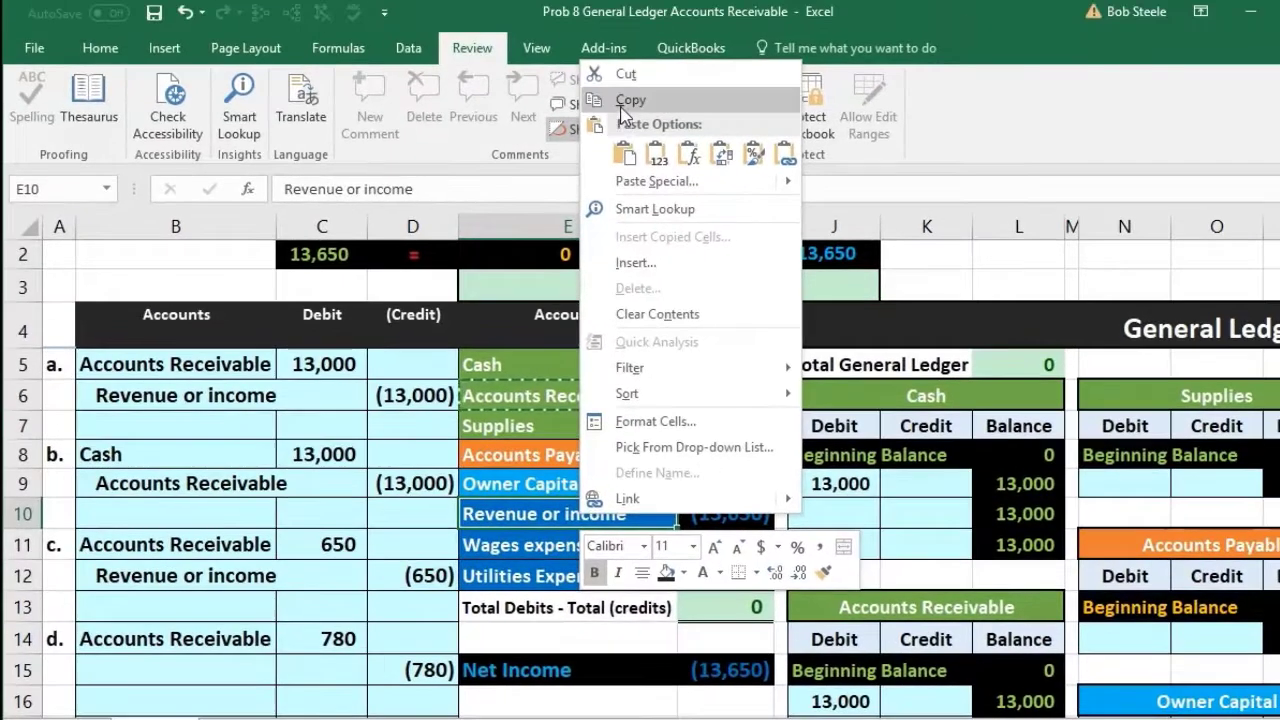
click(626, 89)
scroll(220, 520, down, 1)
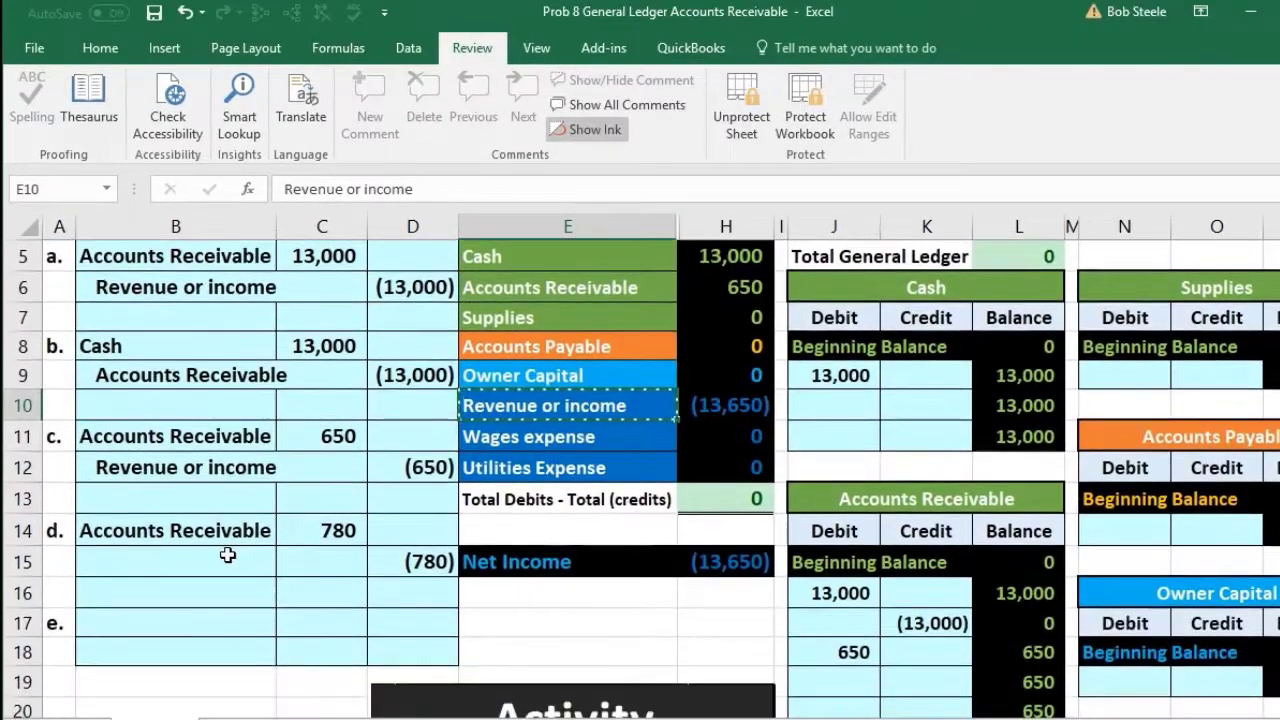
click(227, 556)
right_click(225, 563)
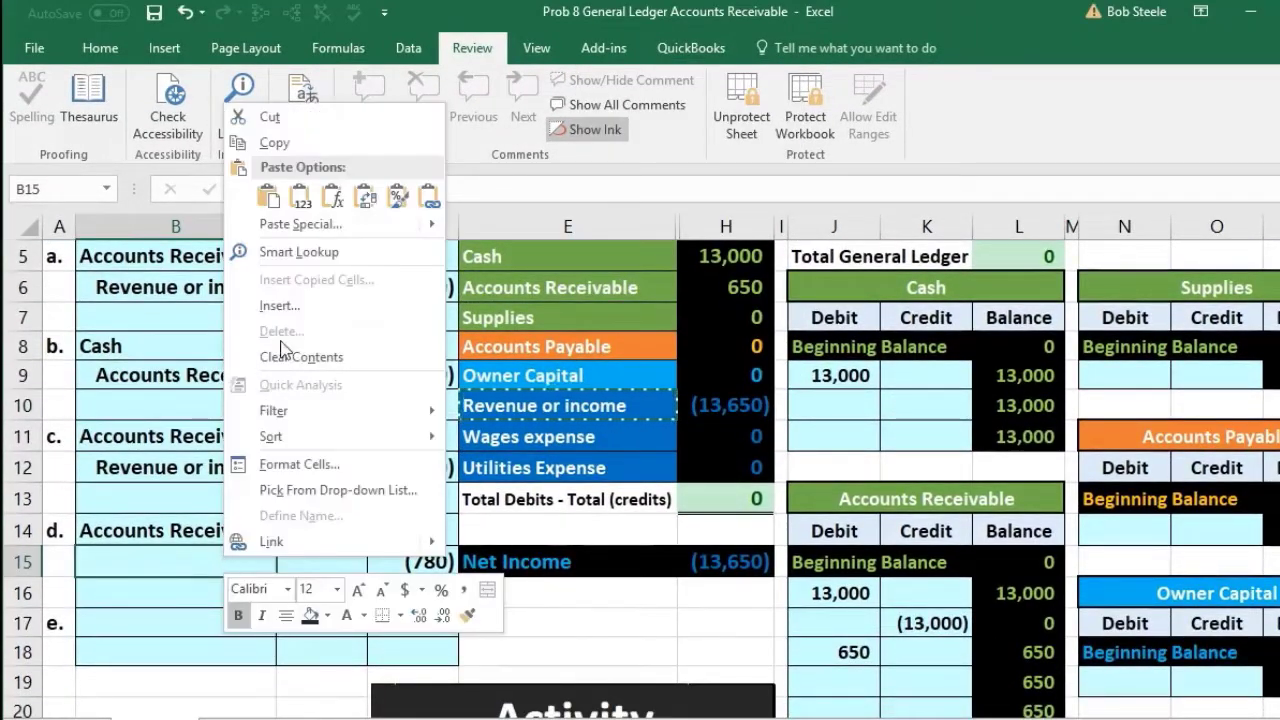
click(299, 196)
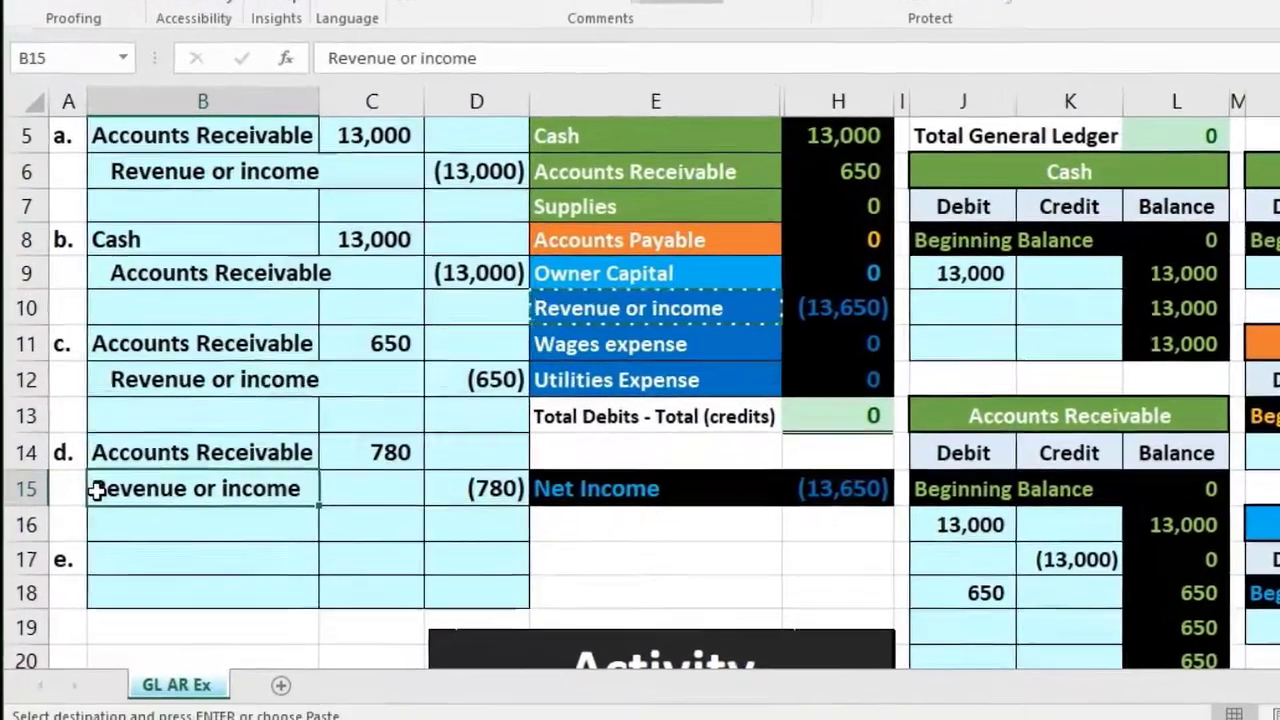
double_click(84, 563)
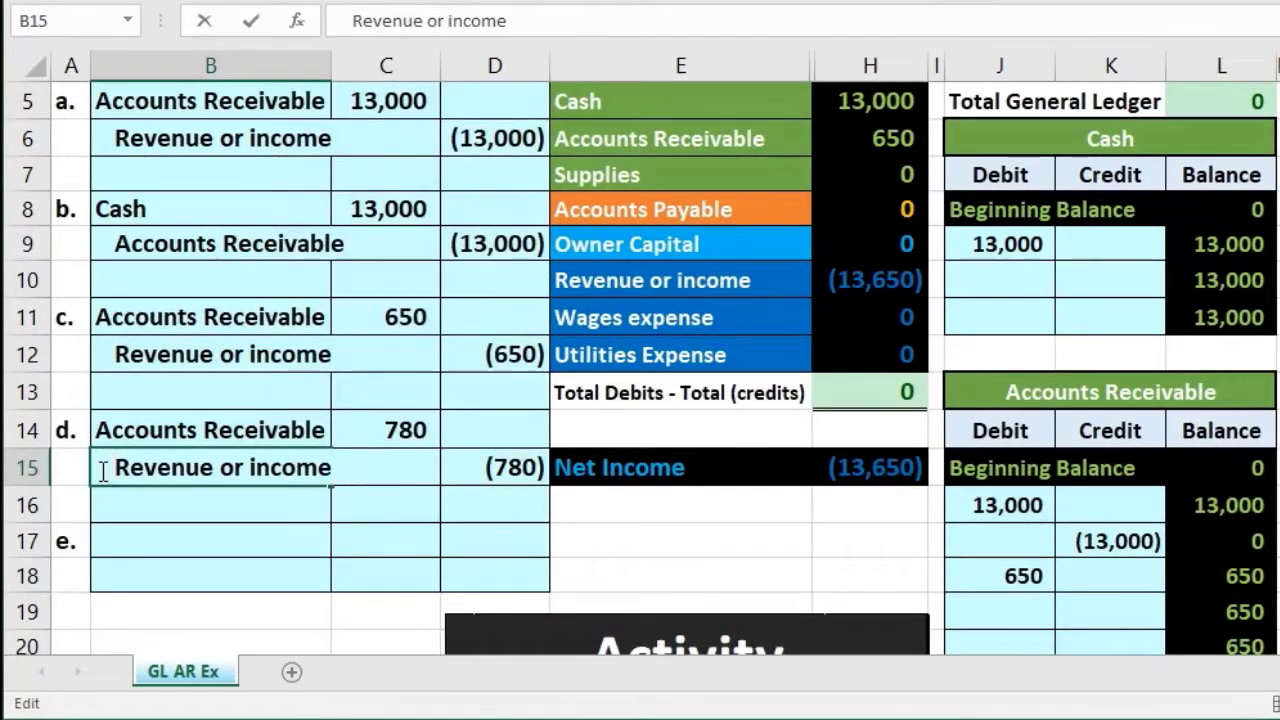
key(Return)
Review the debit and credit lines of entry d. and find Accounts Receivable in the trial balance
mouse_move(183, 472)
mouse_down()
mouse_move(371, 451)
mouse_move(463, 456)
mouse_up()
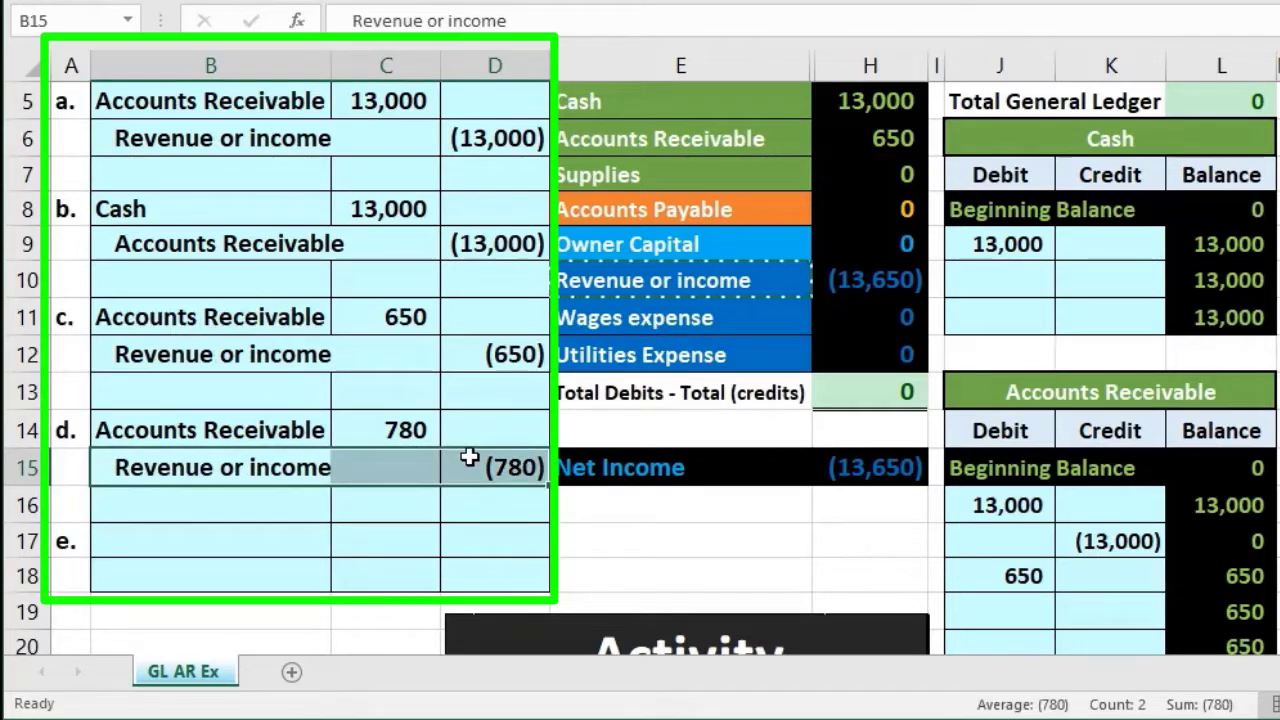
click(400, 433)
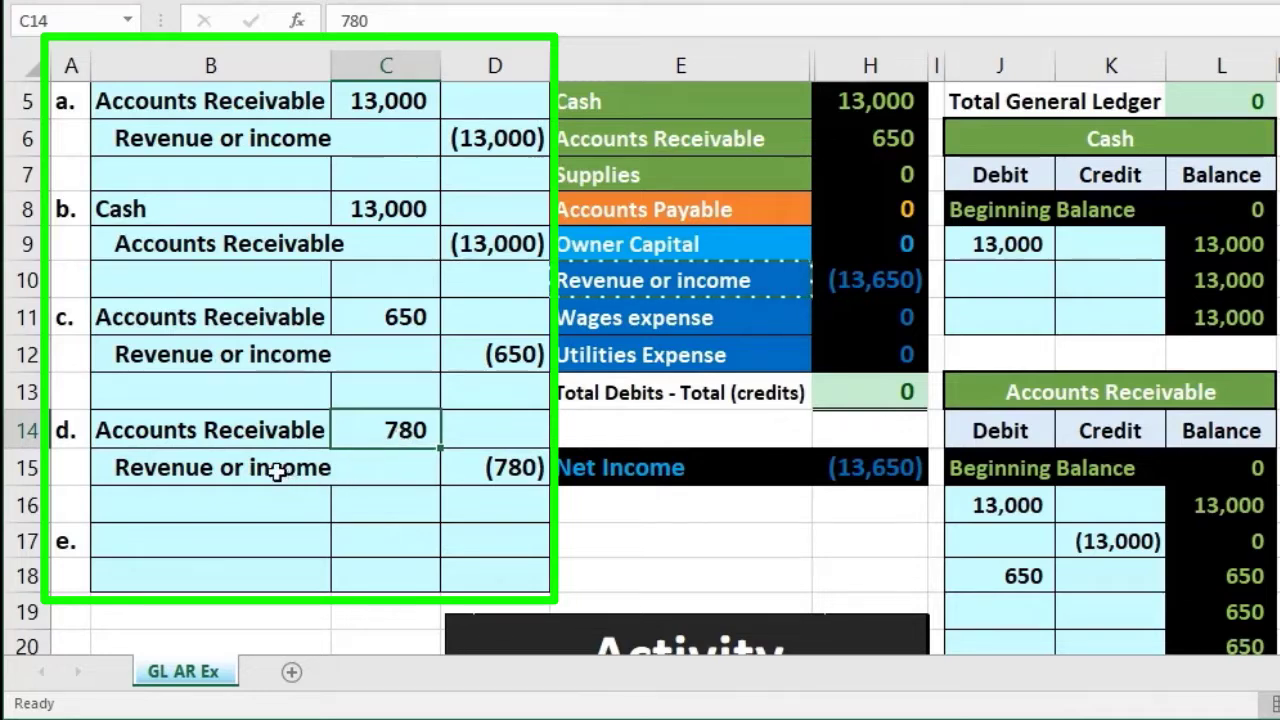
drag(276, 472, 469, 468)
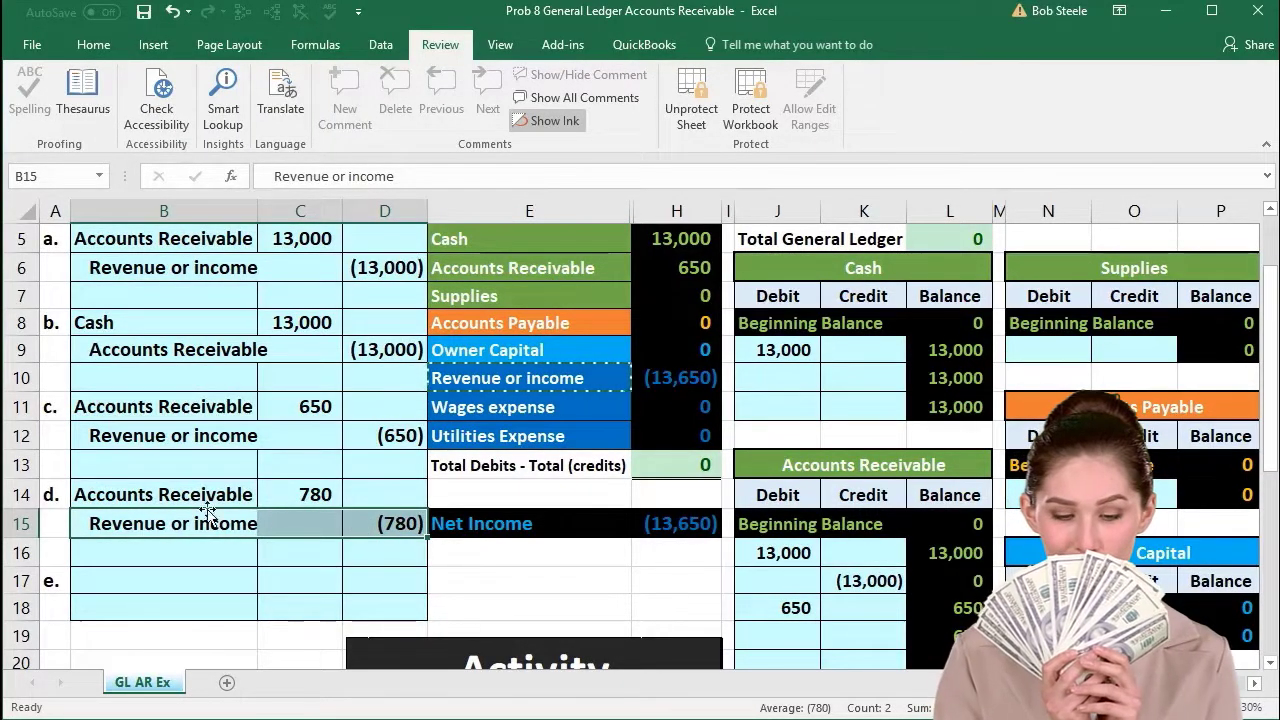
drag(200, 494, 308, 512)
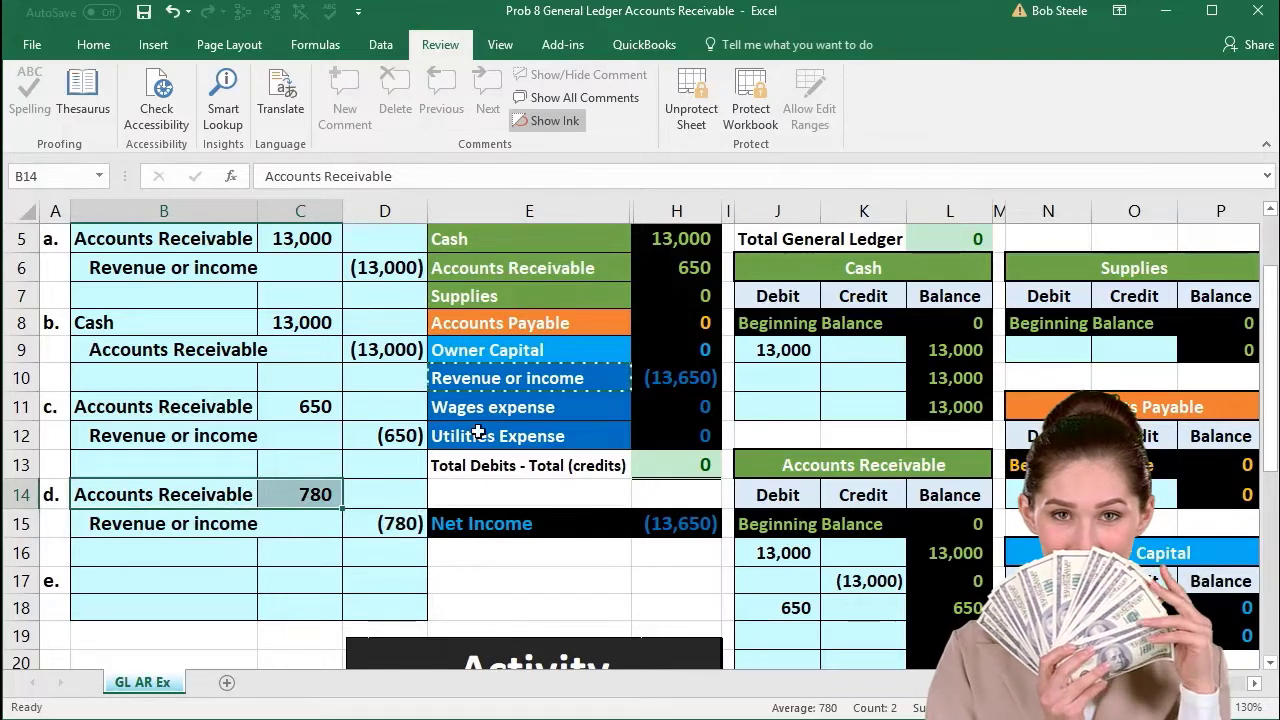
scroll(478, 432, up, 1)
drag(505, 343, 500, 357)
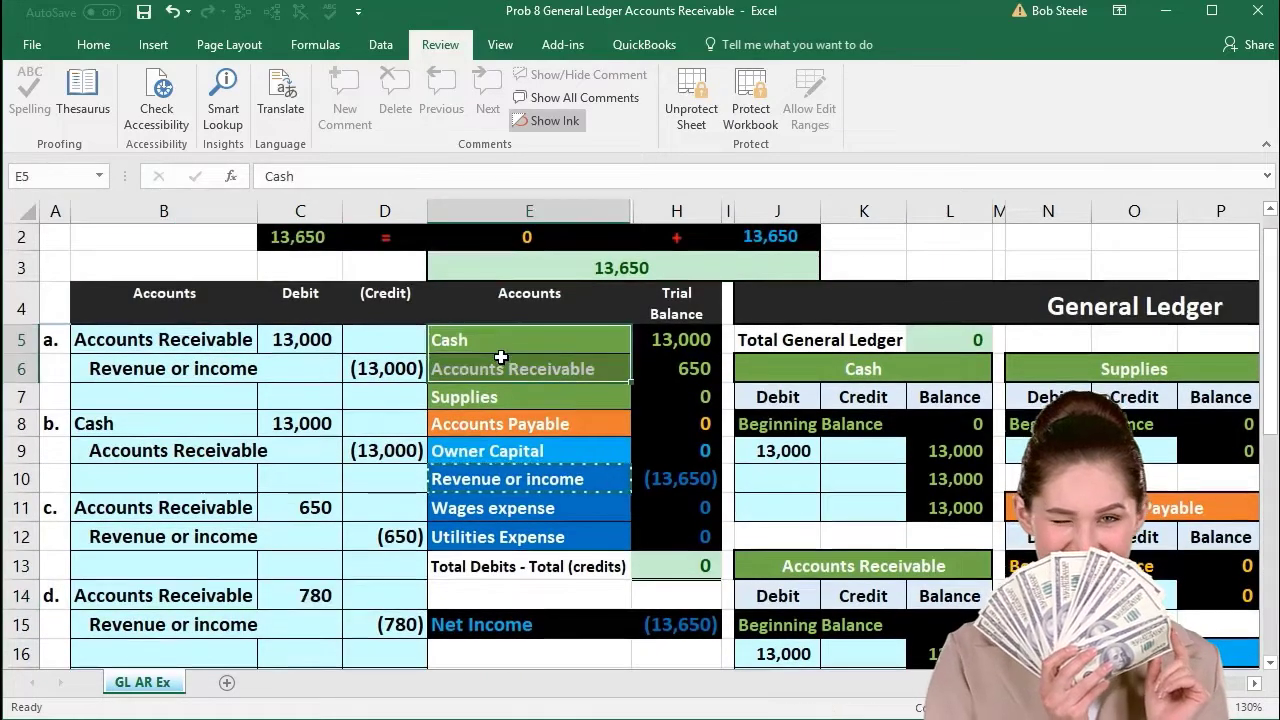
click(500, 364)
click(780, 373)
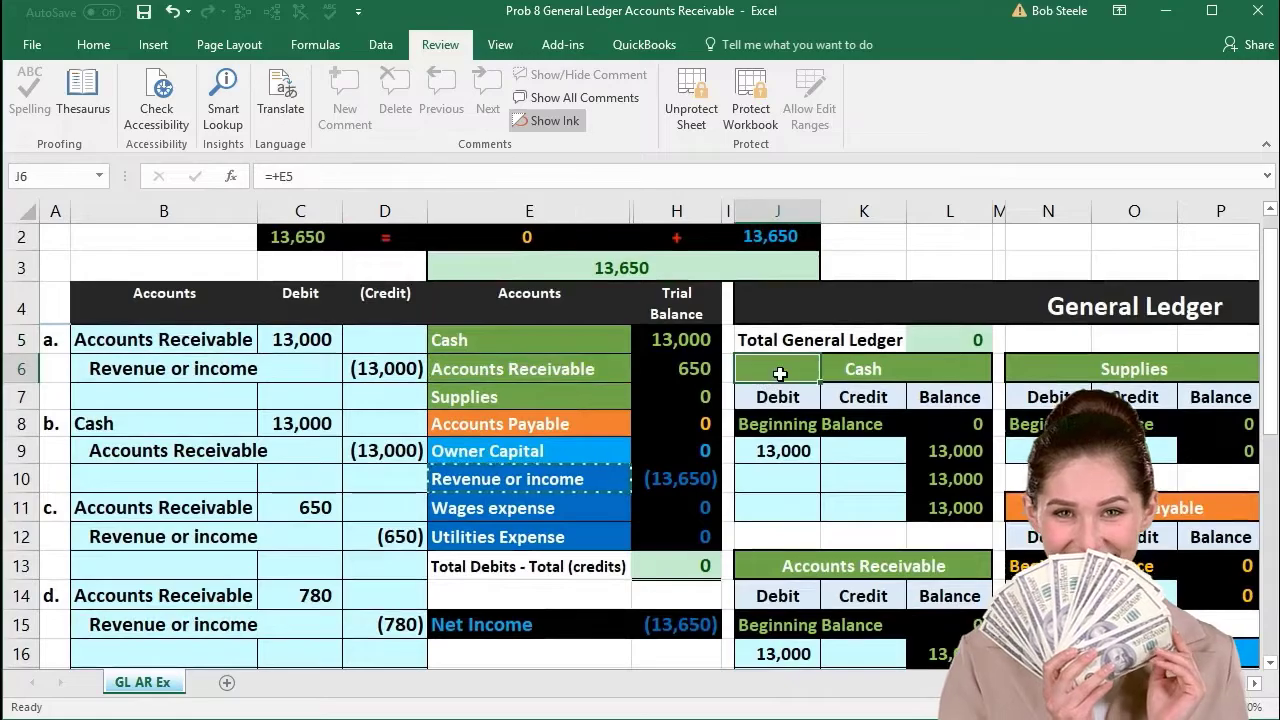
Post the debit of entry d. to cell J19 of the Accounts Receivable ledger account by linking it to C14
scroll(780, 373, down, 1)
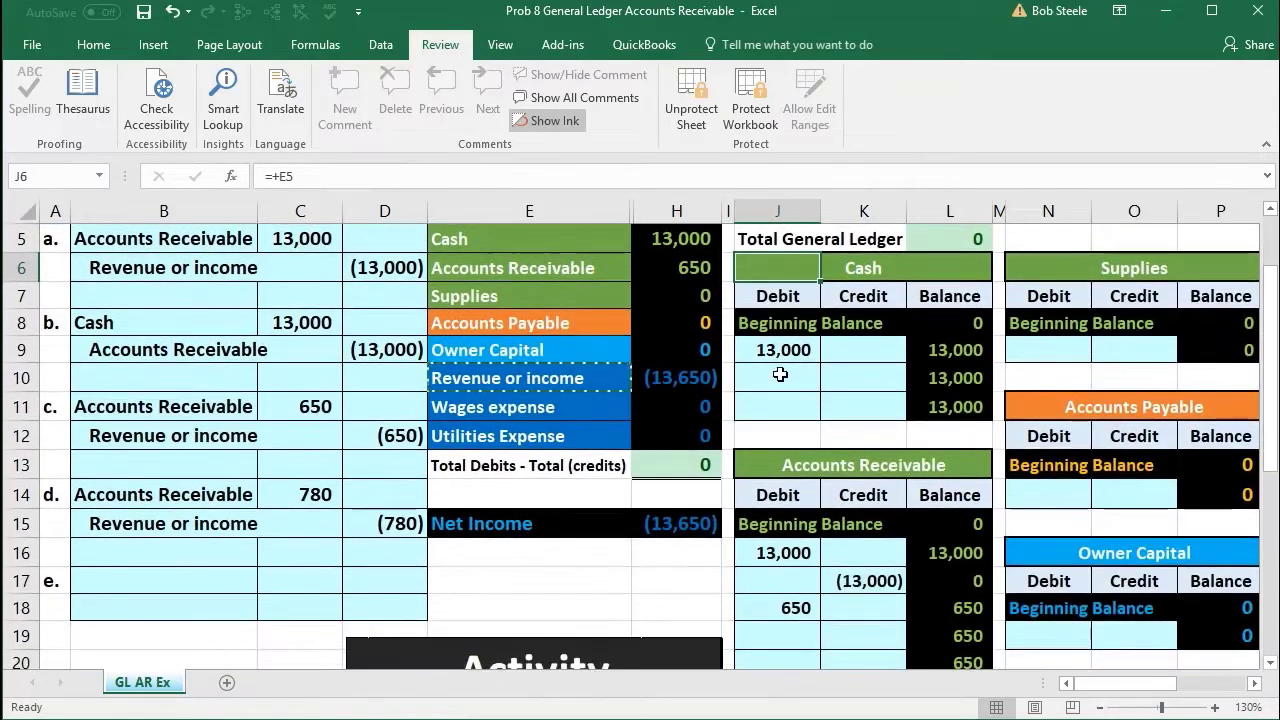
click(784, 550)
scroll(784, 548, down, 1)
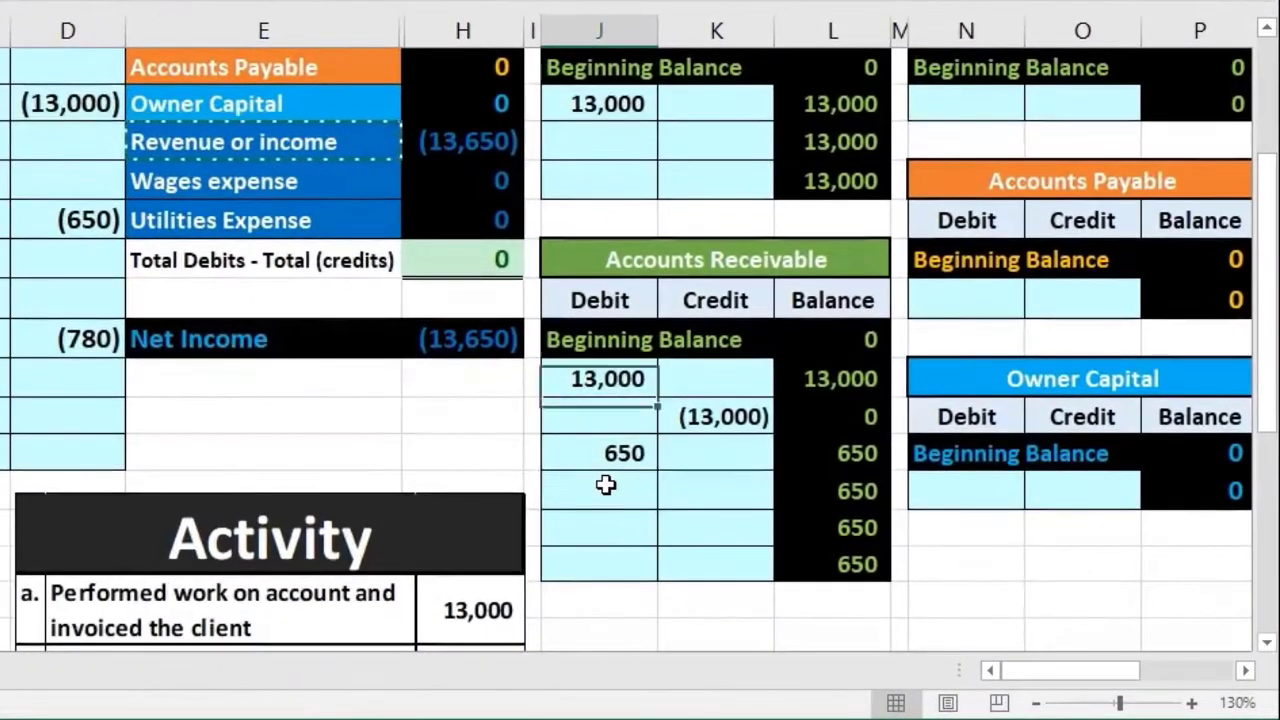
click(784, 546)
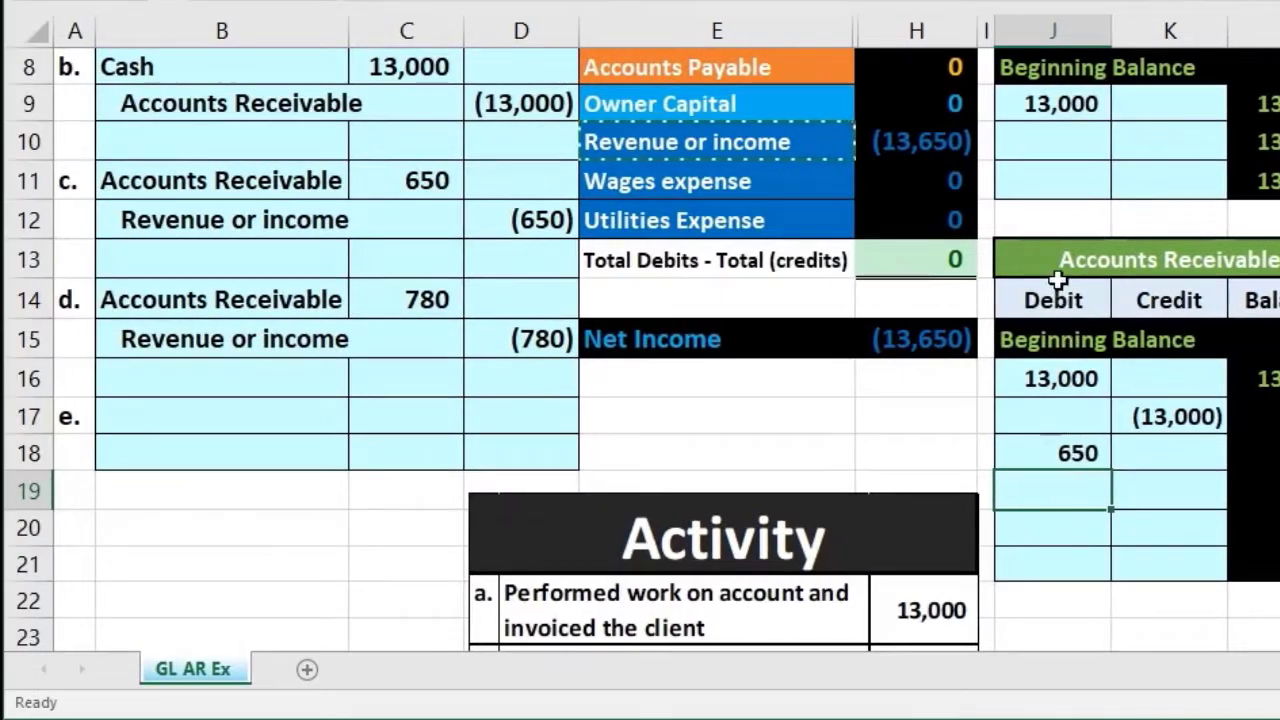
drag(1062, 262, 1190, 263)
click(1072, 299)
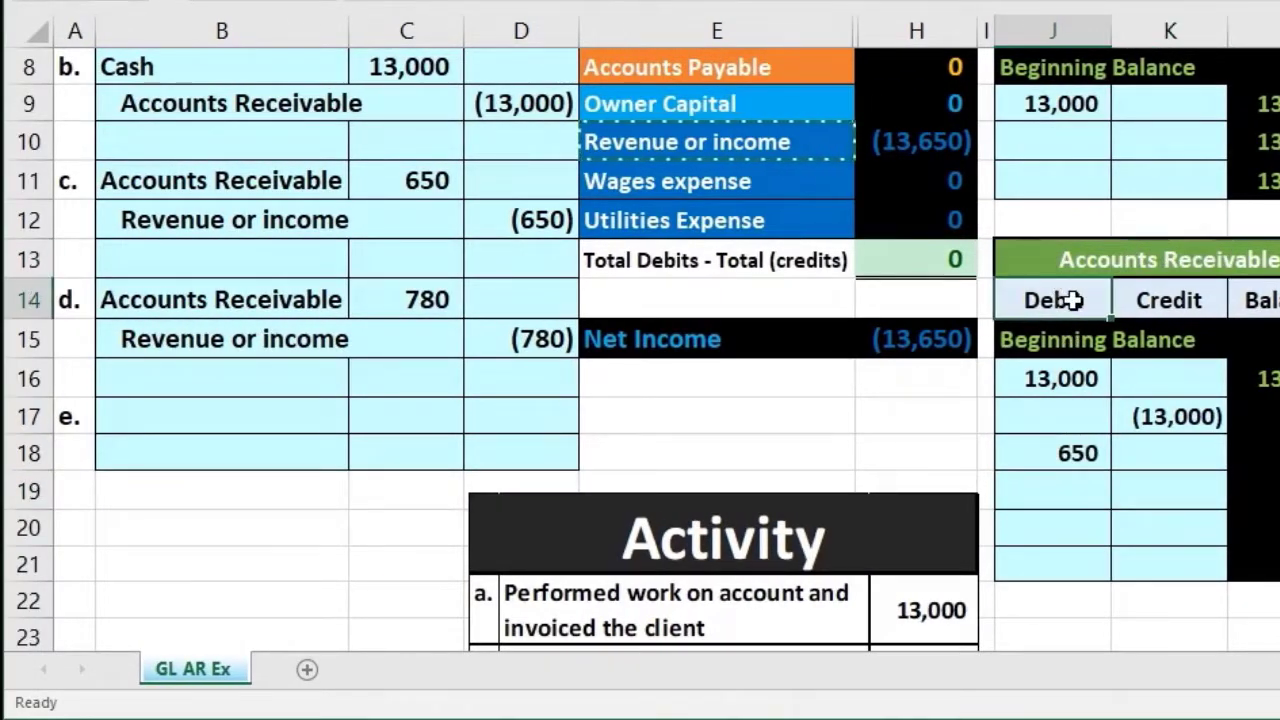
click(1050, 490)
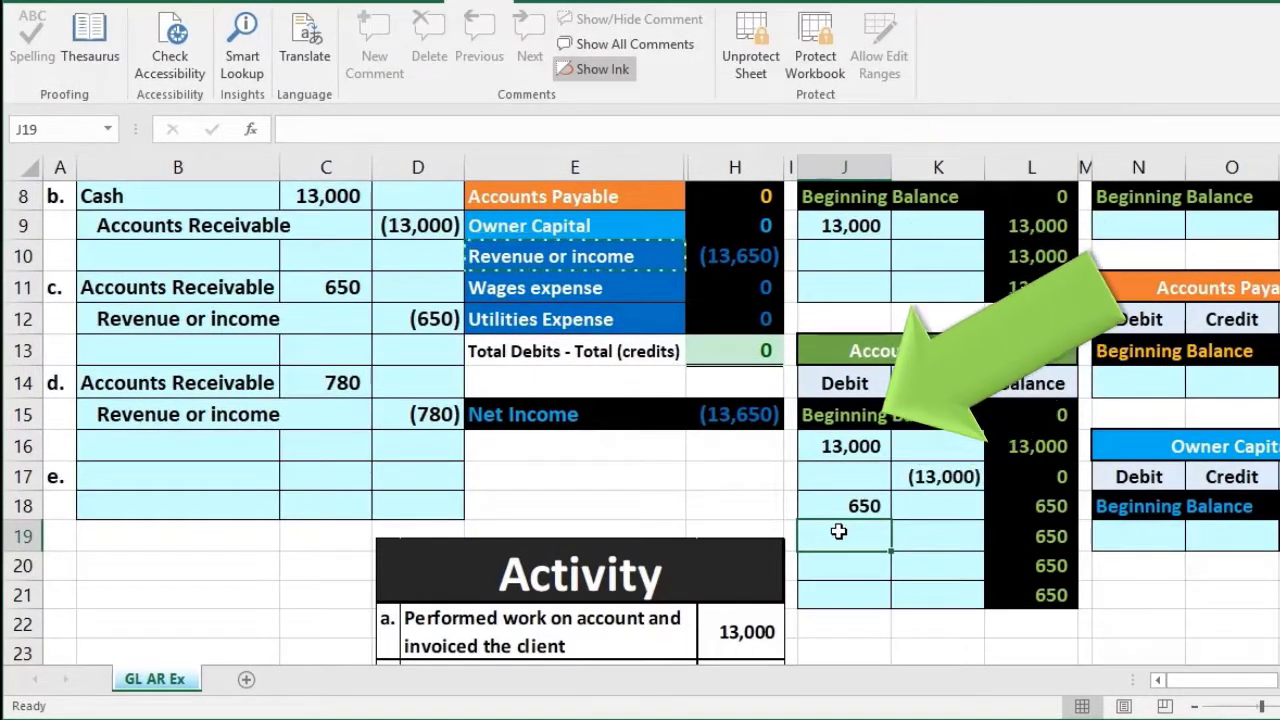
text(=)
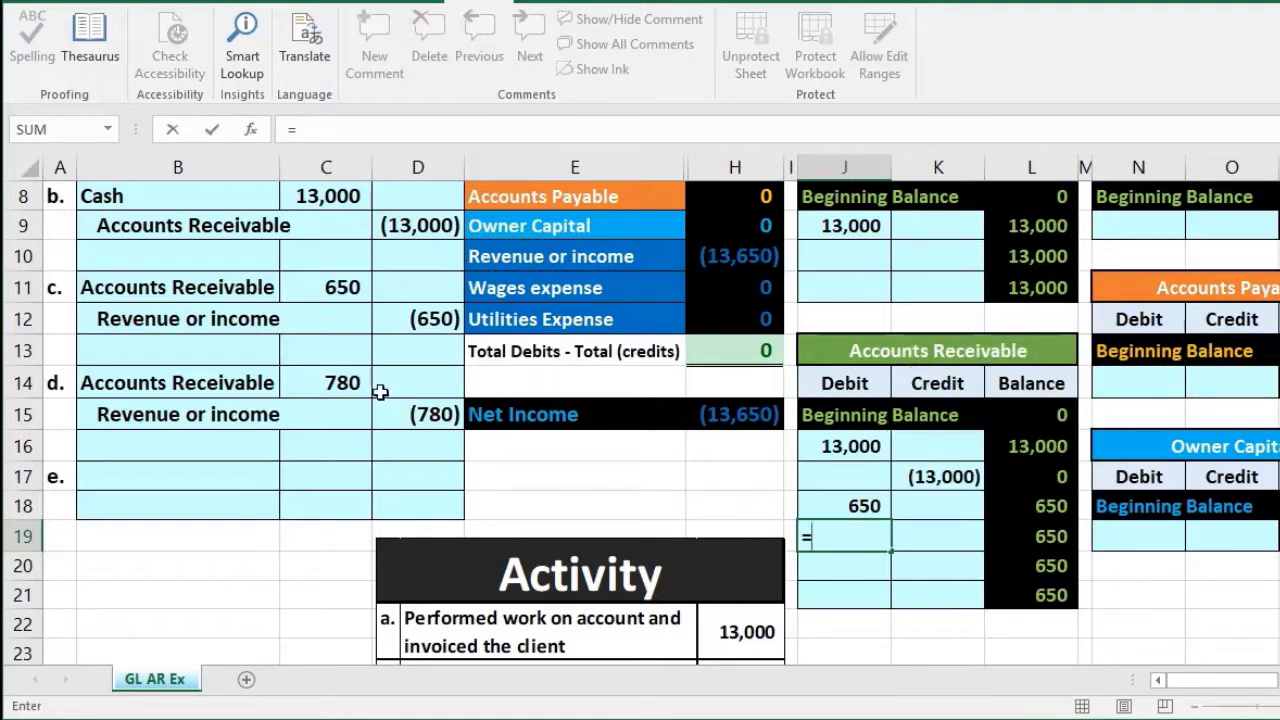
click(344, 383)
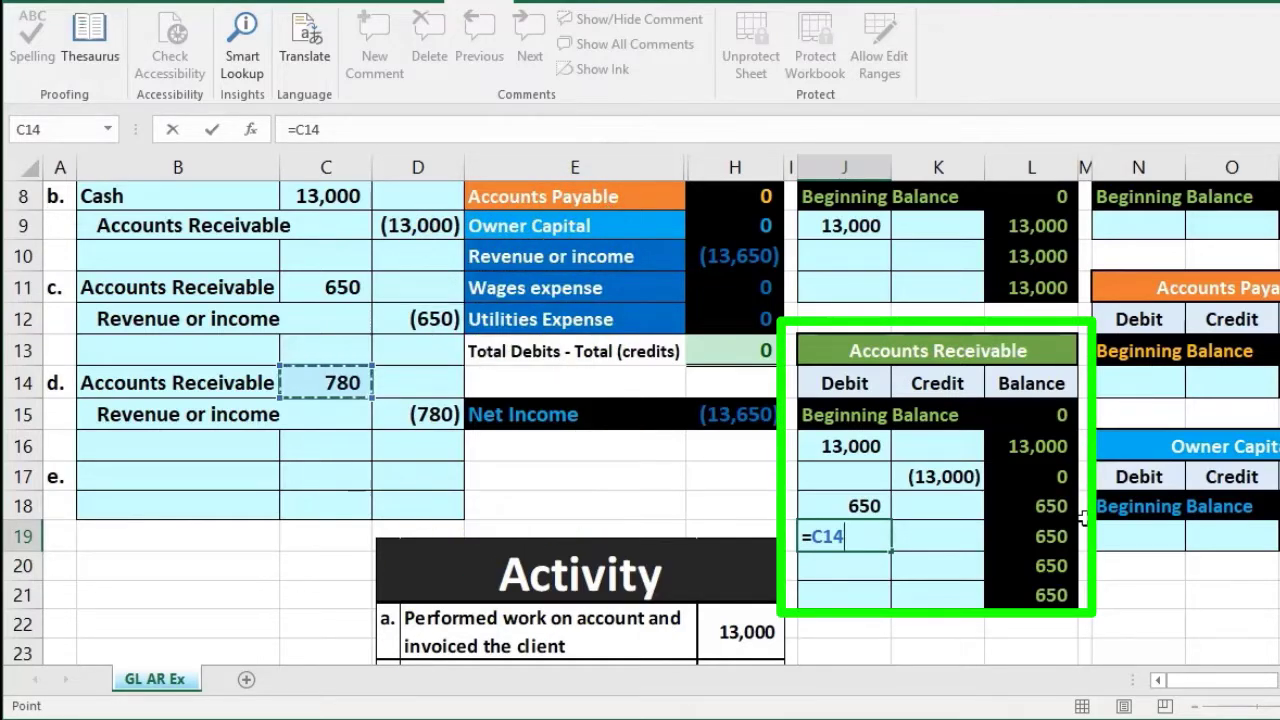
key(Return)
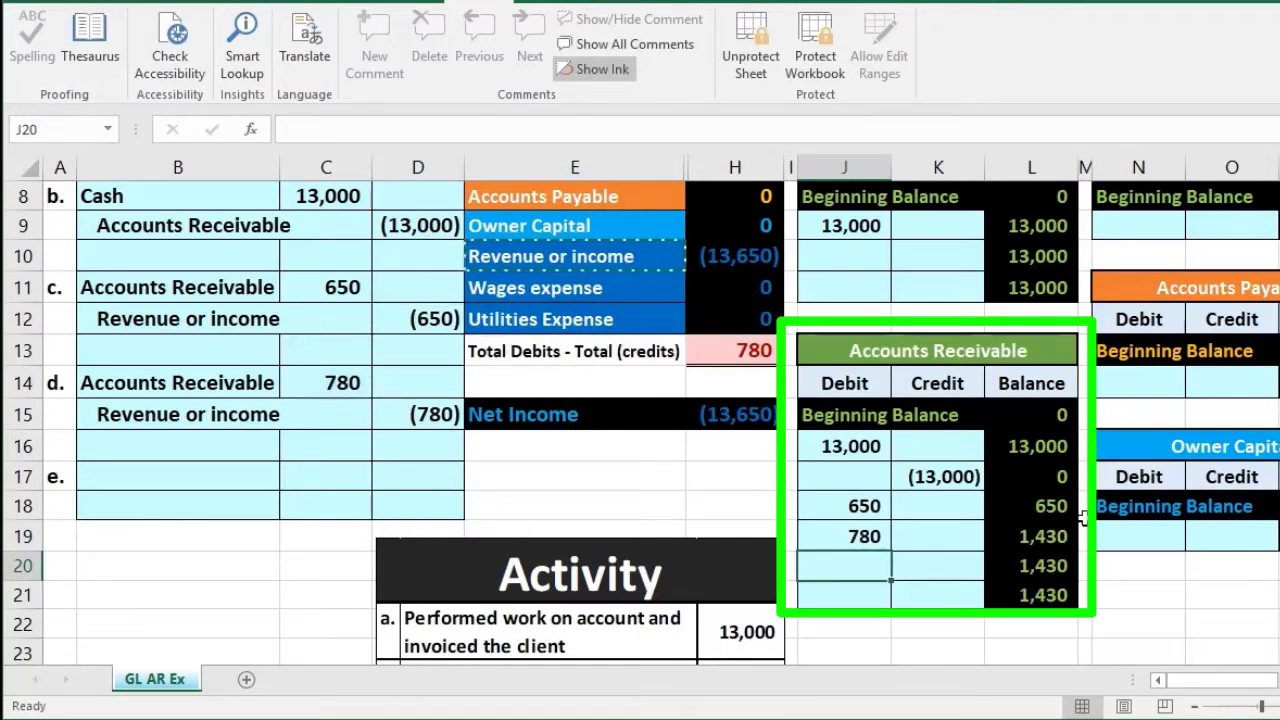
Check the Accounts Receivable balance and the total debits minus credits in the trial balance after posting the debit
scroll(1040, 548, up, 1)
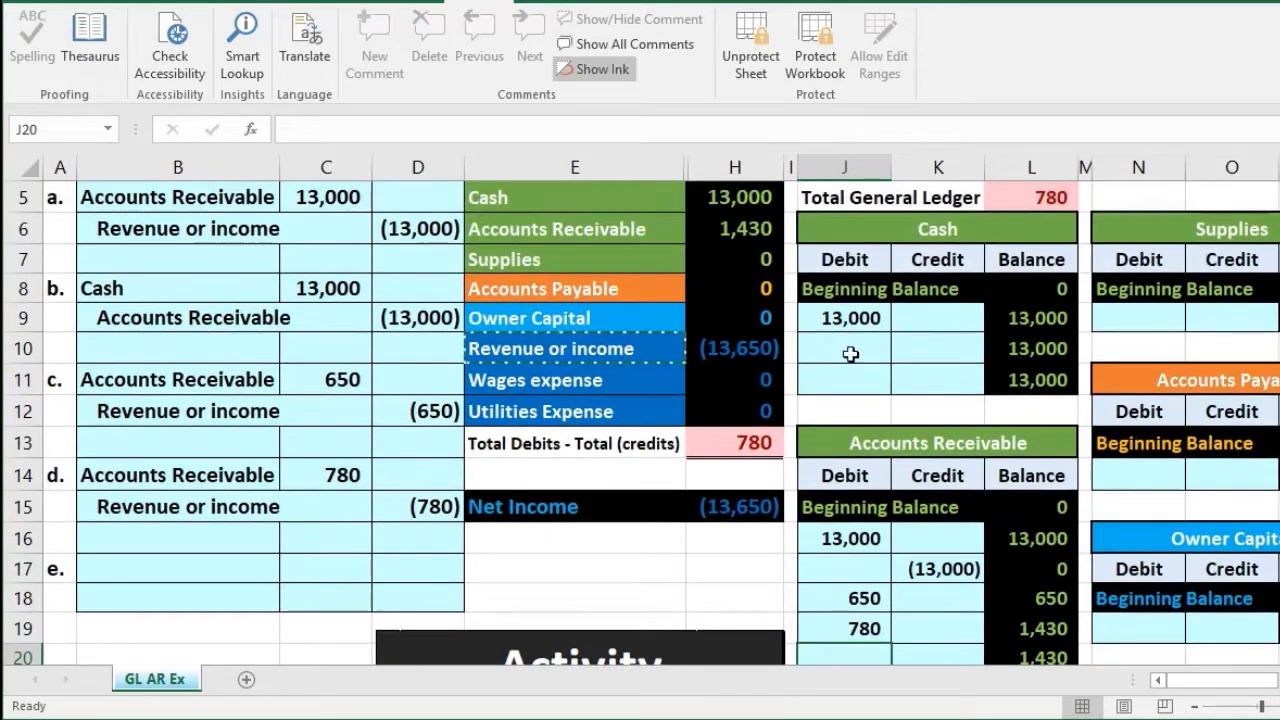
click(748, 232)
scroll(687, 328, up, 1)
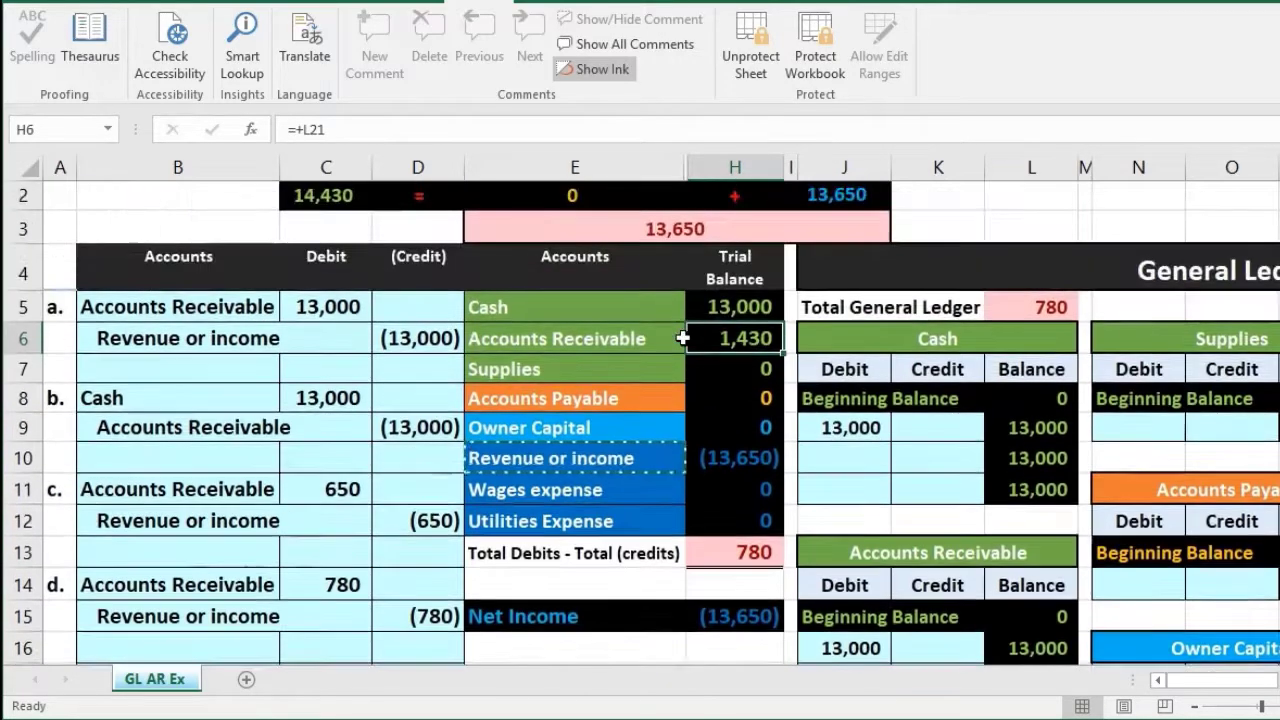
scroll(682, 339, down, 1)
click(712, 445)
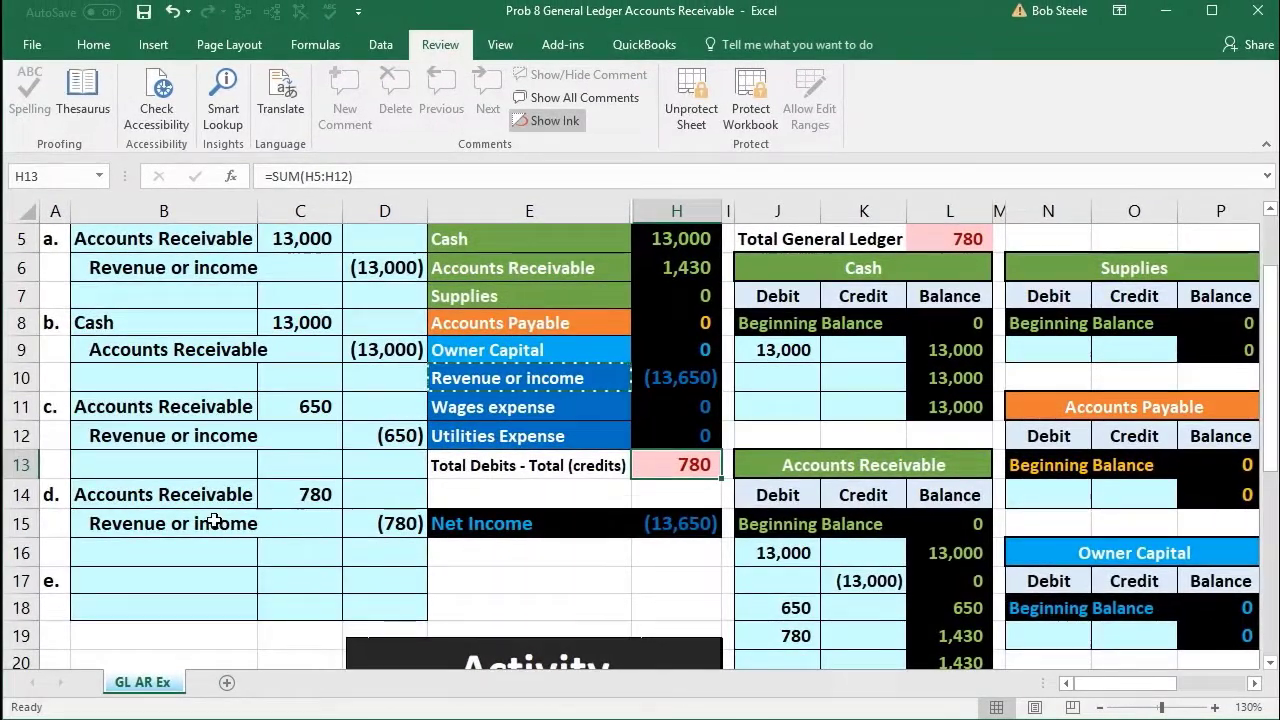
Post the credit of entry d. to cell S11 of the Revenue or income ledger account by linking it to D15
drag(214, 520, 363, 524)
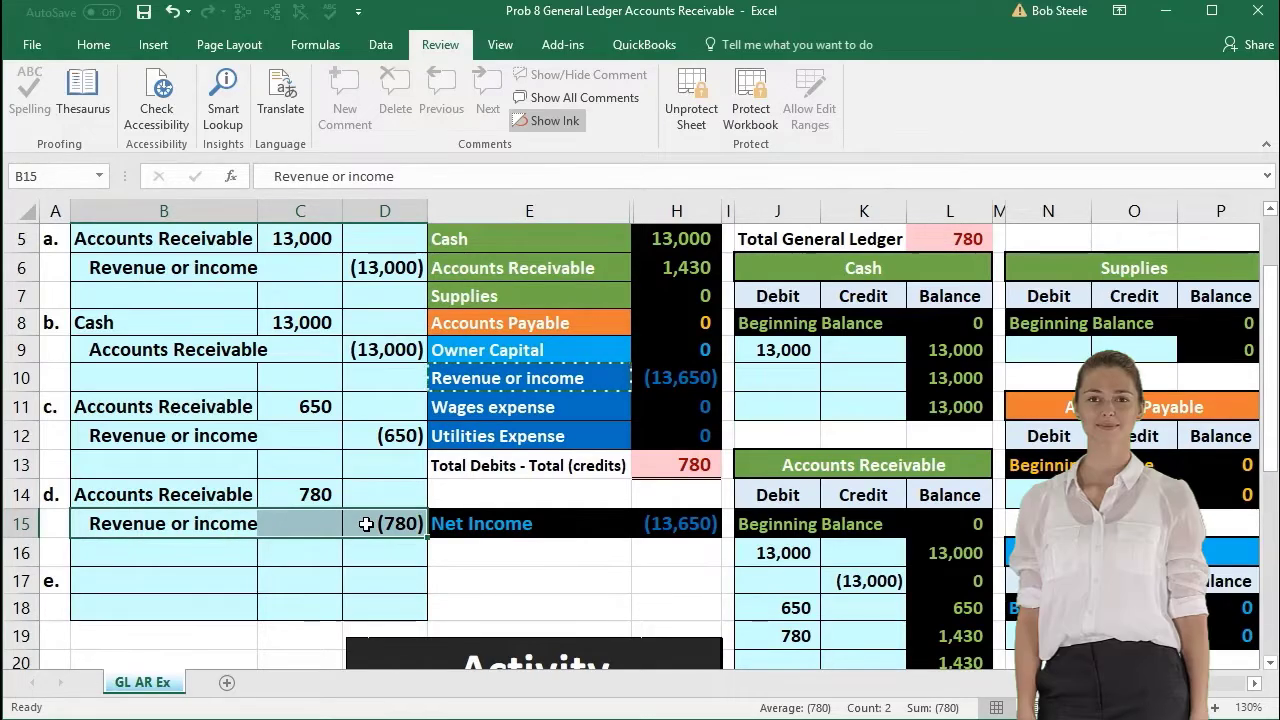
scroll(468, 347, up, 1)
drag(468, 347, 475, 474)
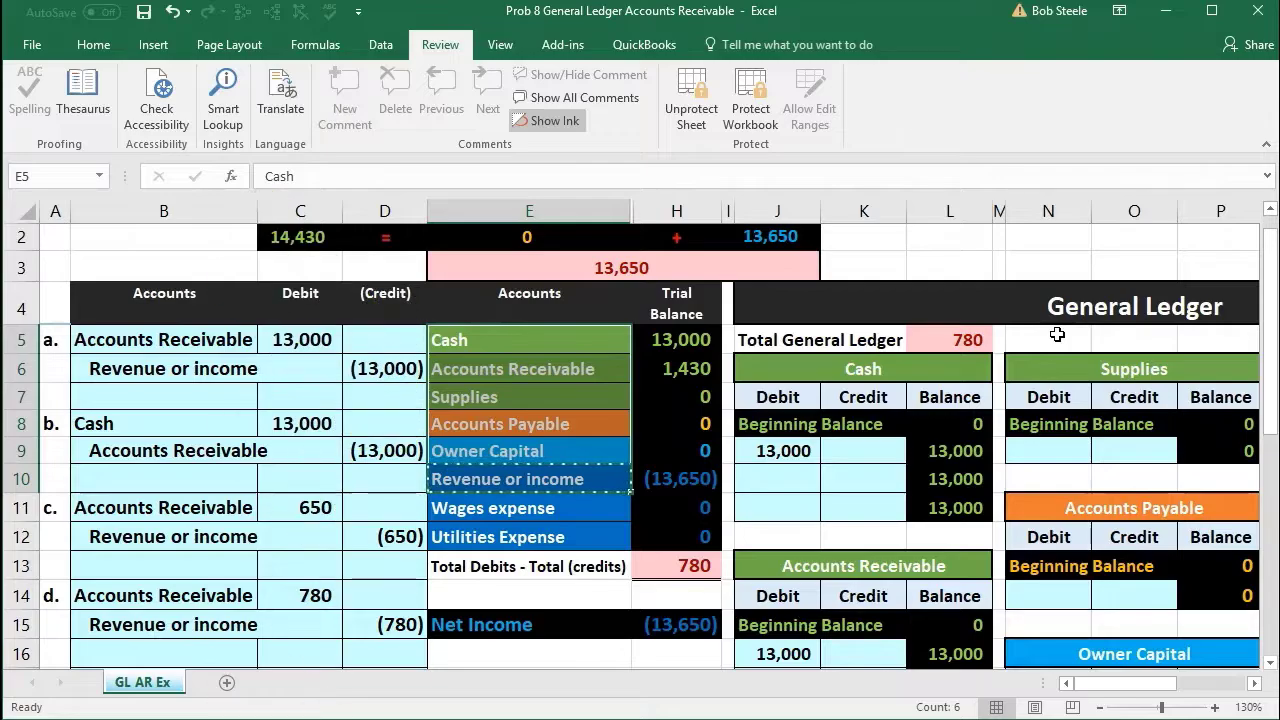
scroll(1057, 335, down, 1)
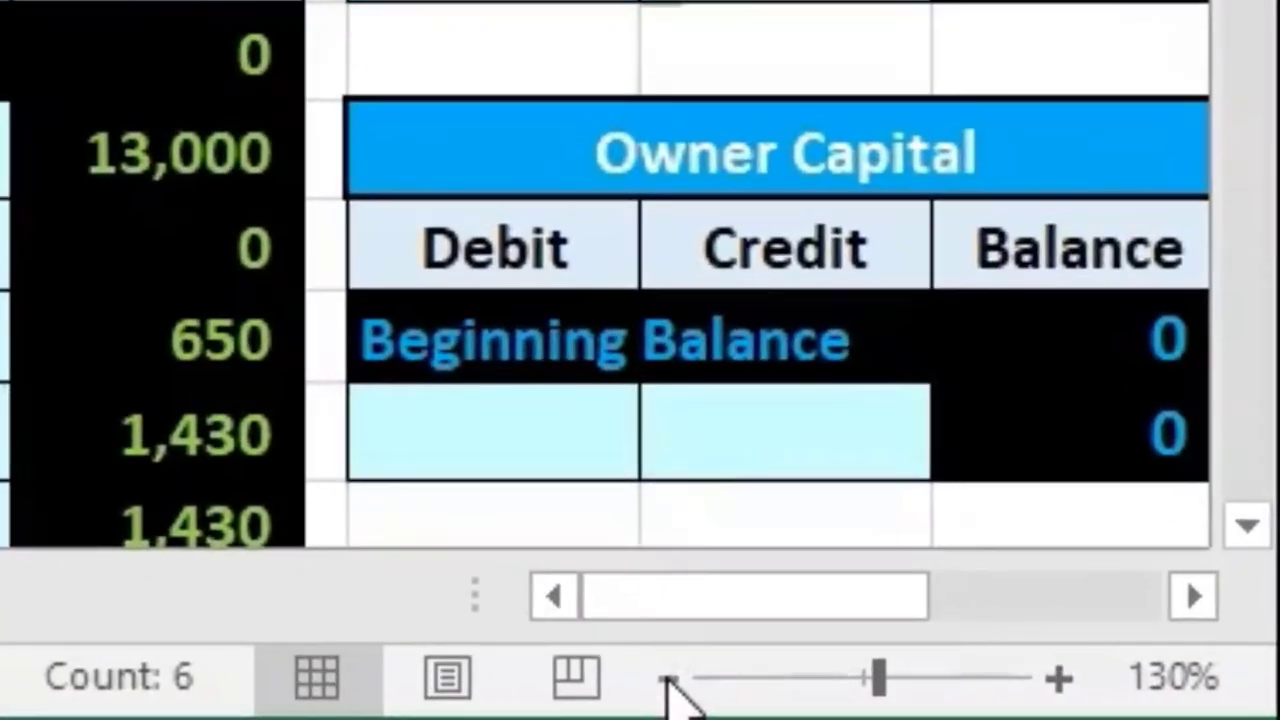
click(1099, 707)
click(668, 680)
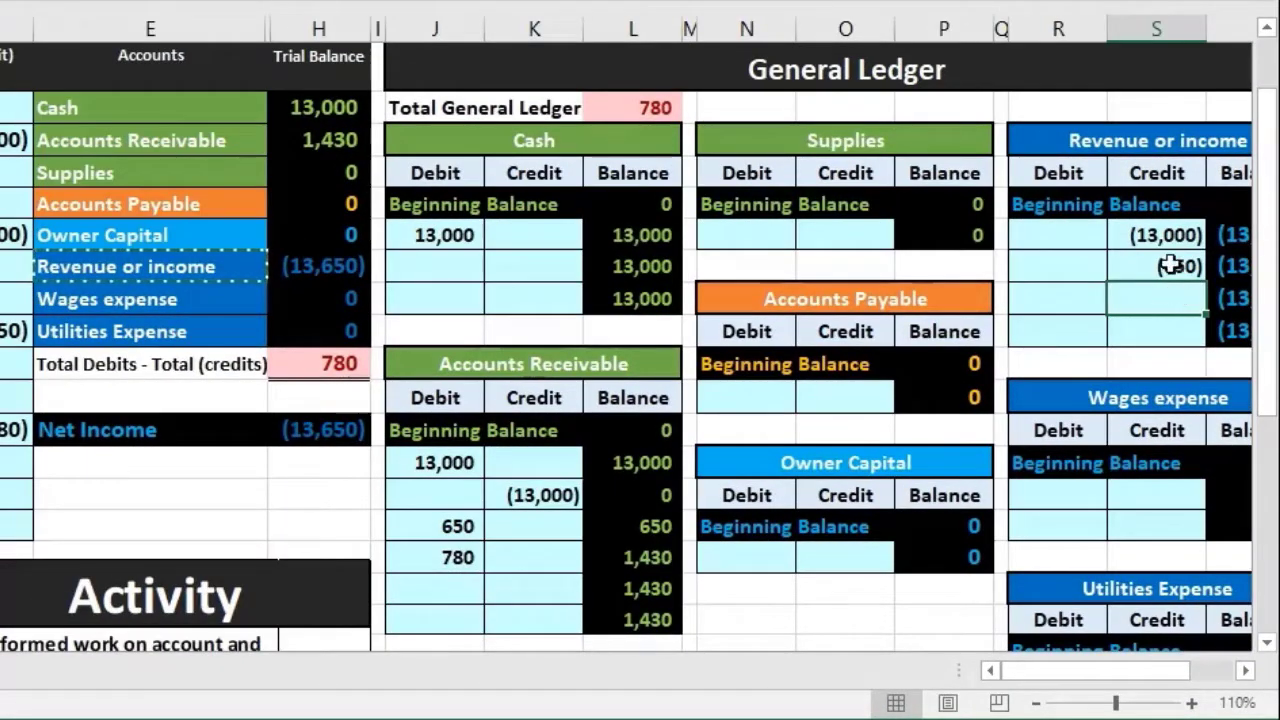
drag(1158, 233, 1160, 266)
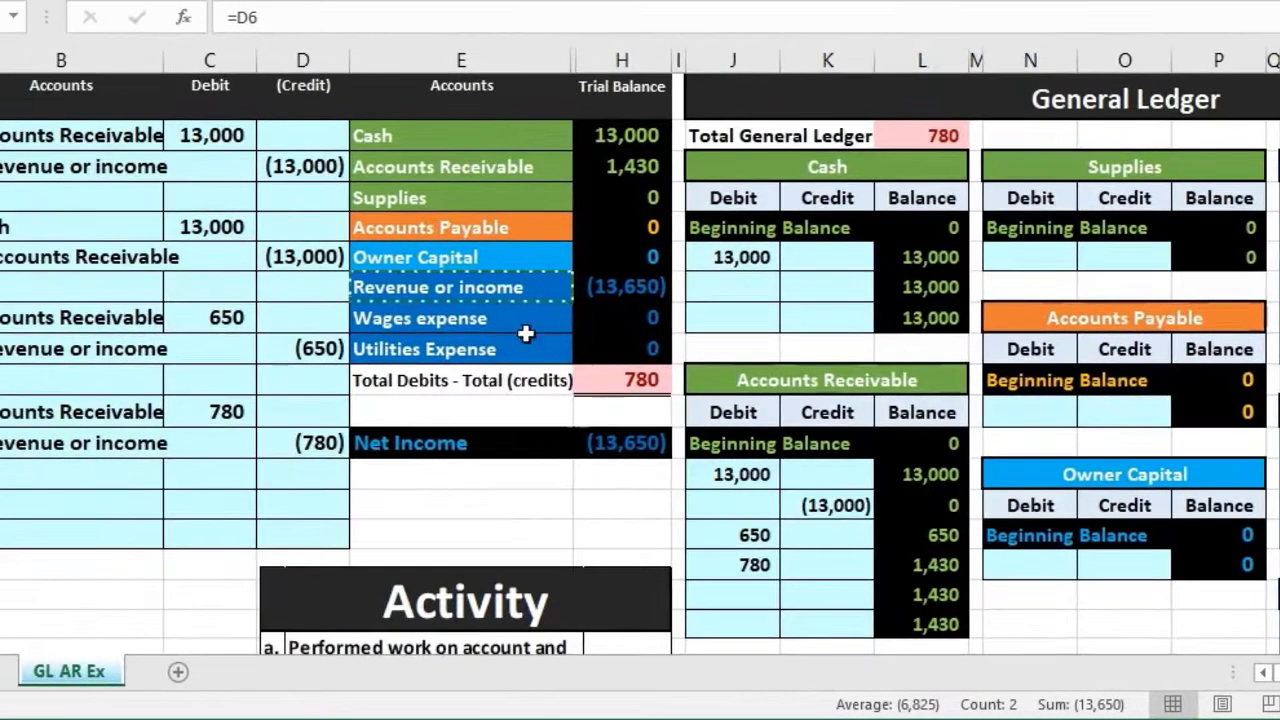
click(312, 441)
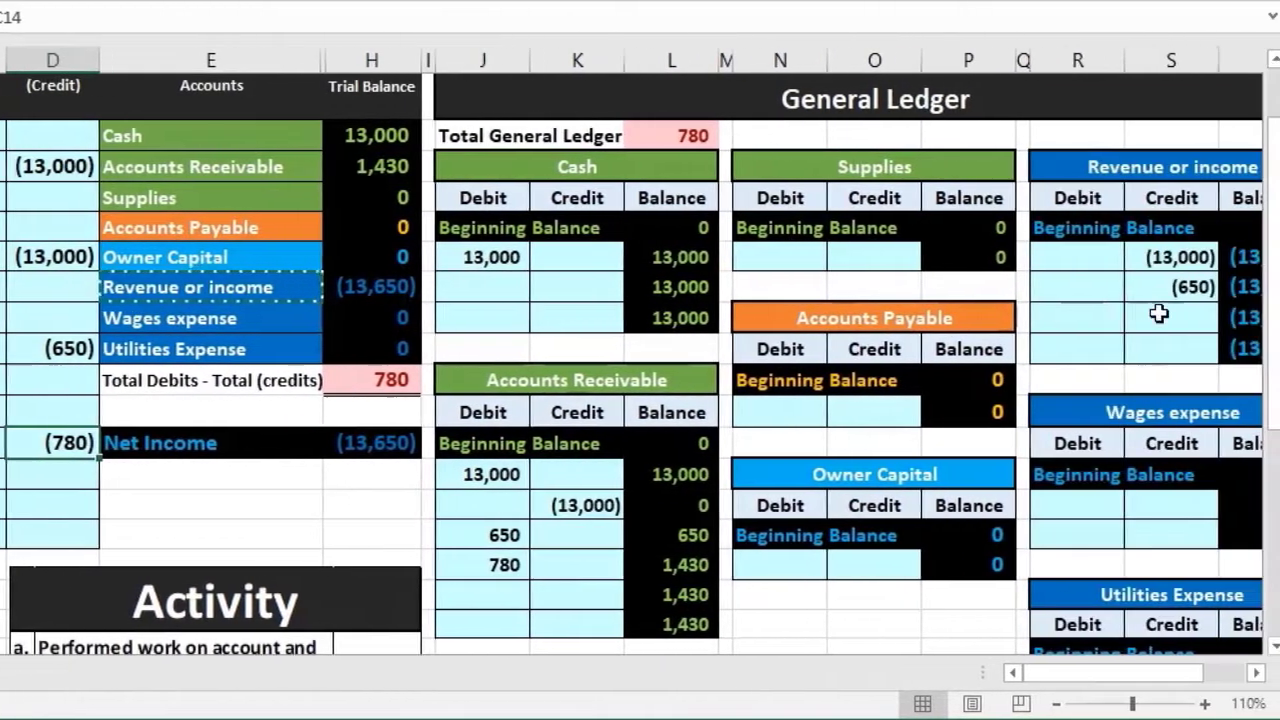
click(1279, 316)
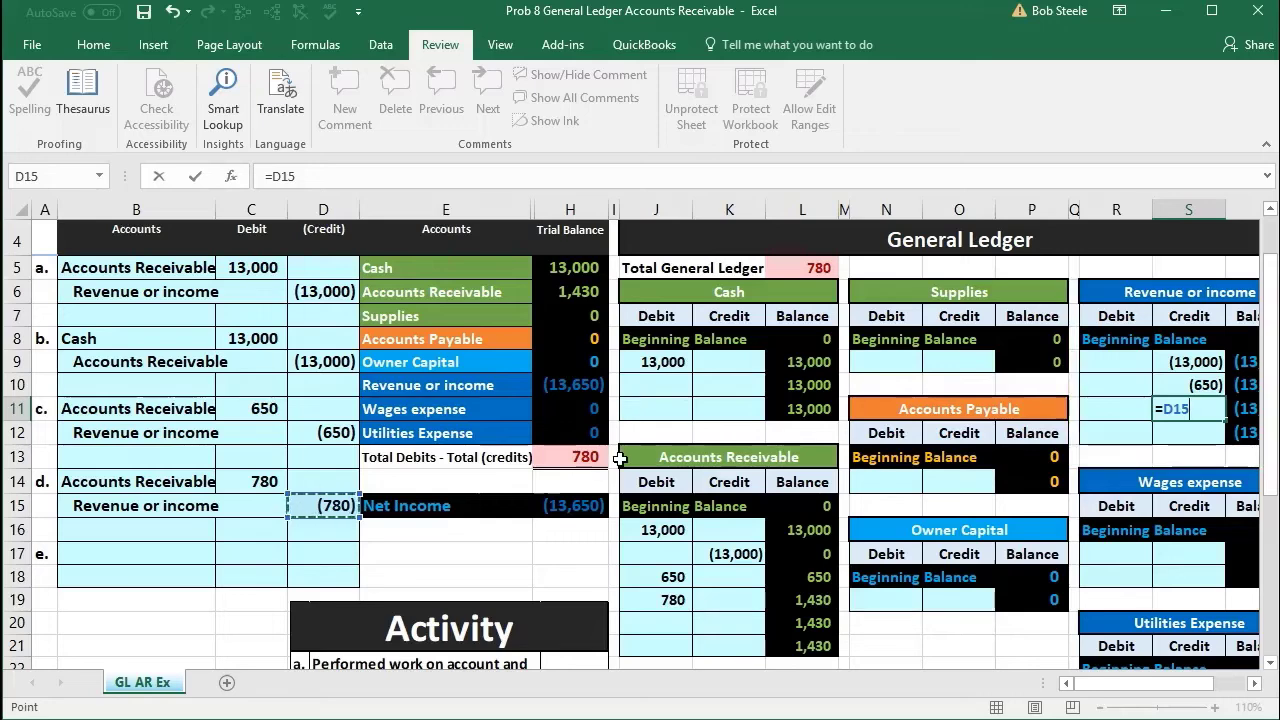
key(Return)
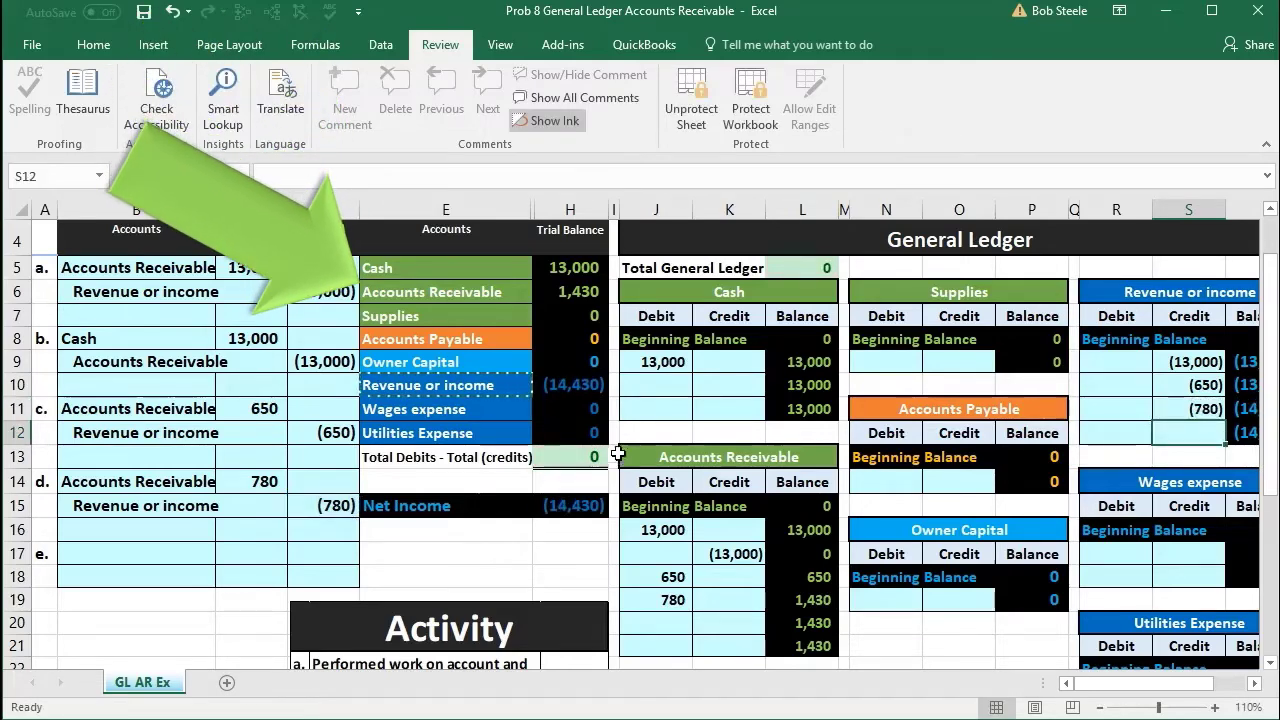
Check the Revenue or income balance in the trial balance and read transaction e. in the Activity list
click(575, 391)
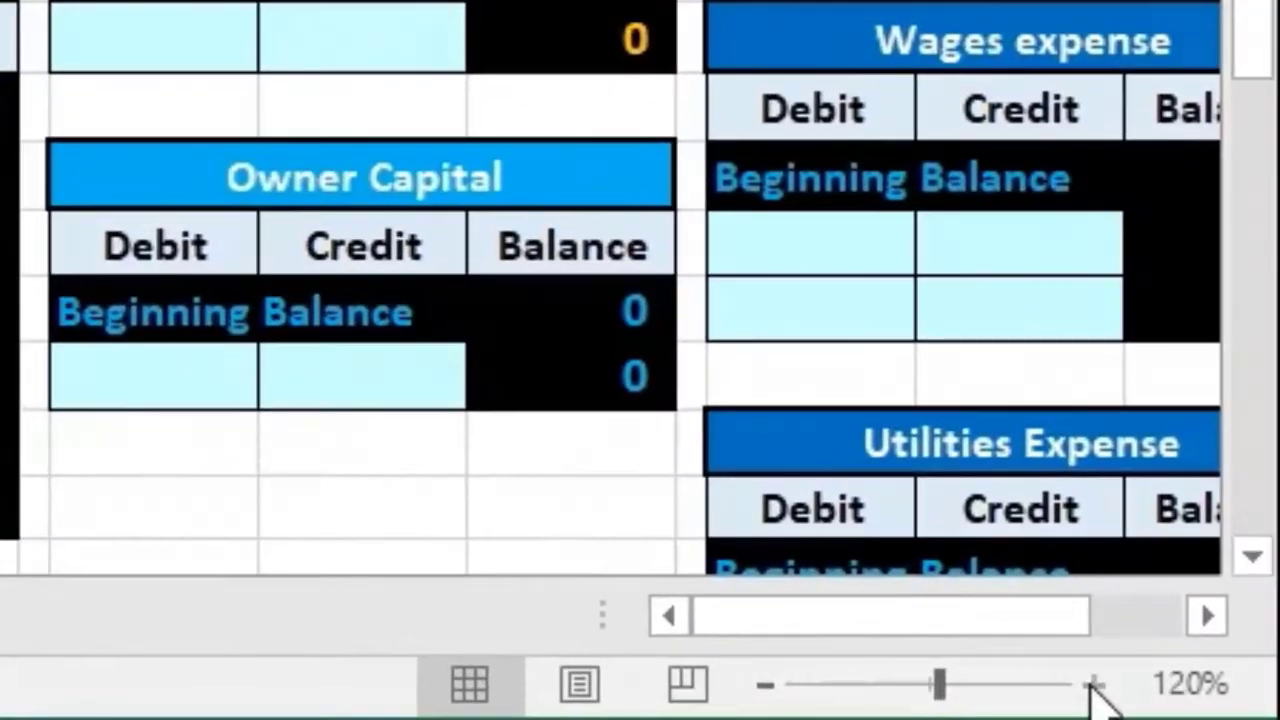
click(1094, 685)
drag(971, 629, 903, 626)
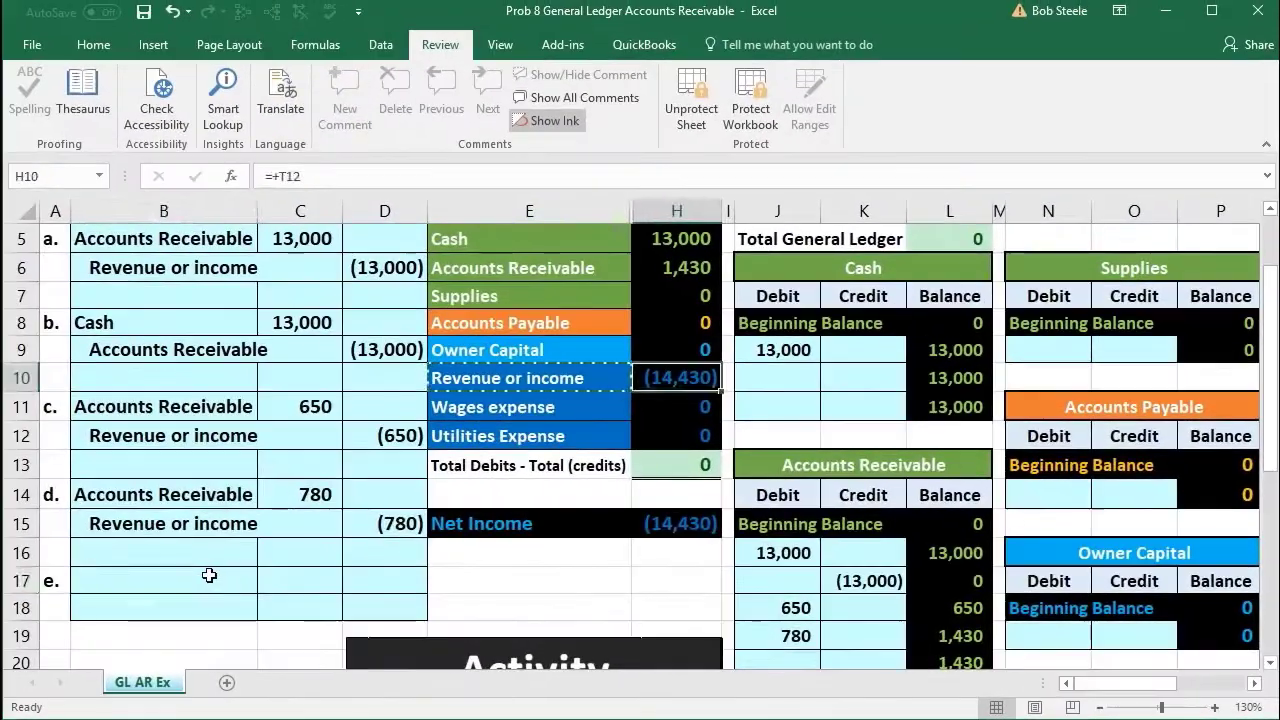
click(209, 571)
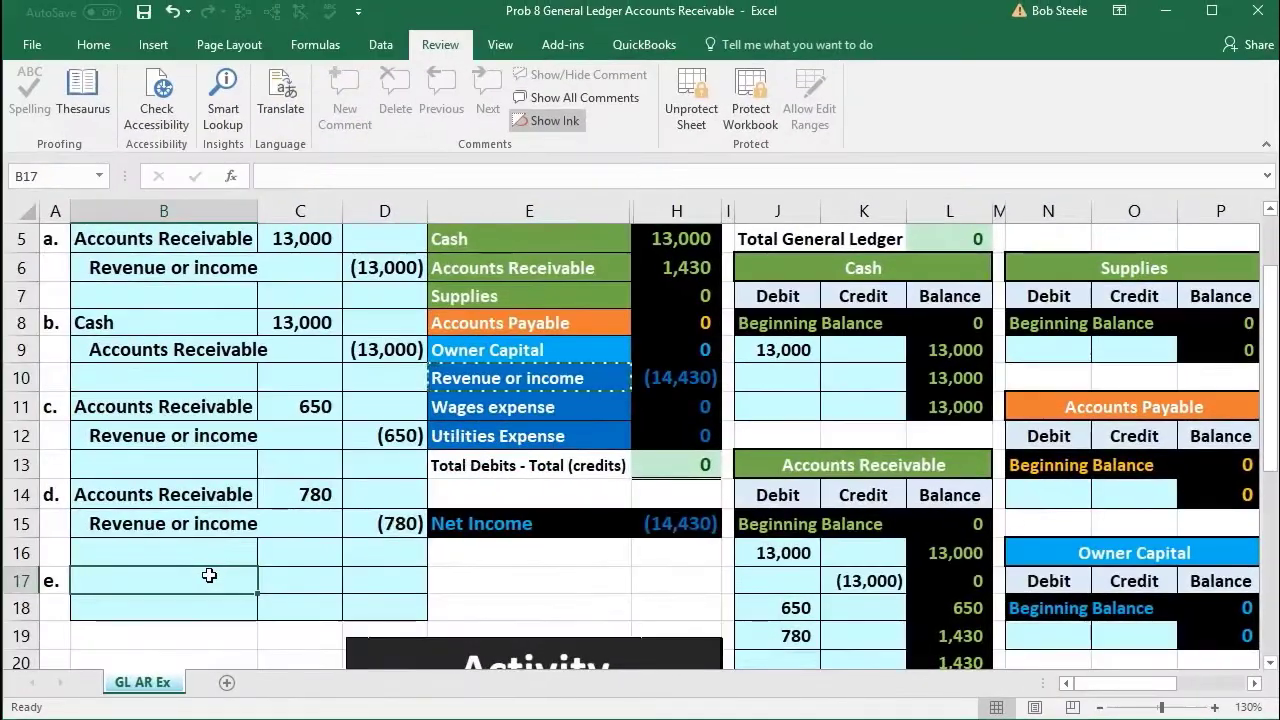
scroll(209, 575, down, 2)
scroll(209, 575, down, 2)
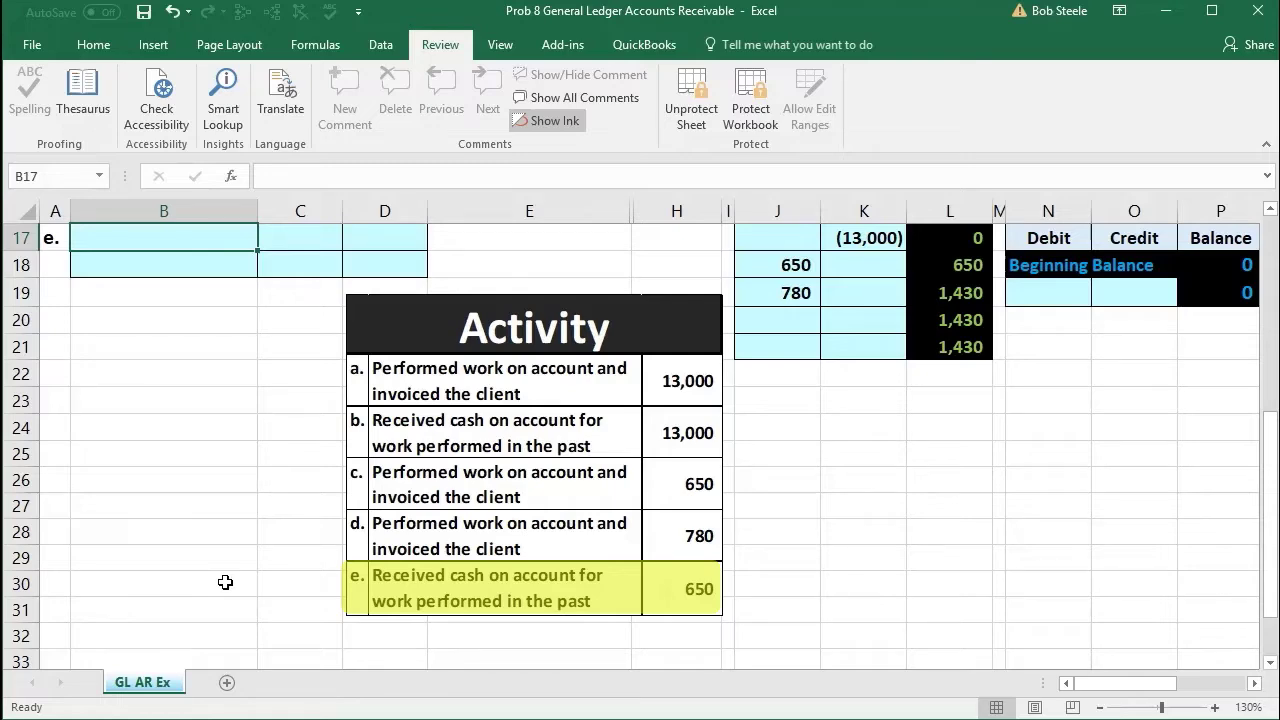
scroll(225, 582, up, 5)
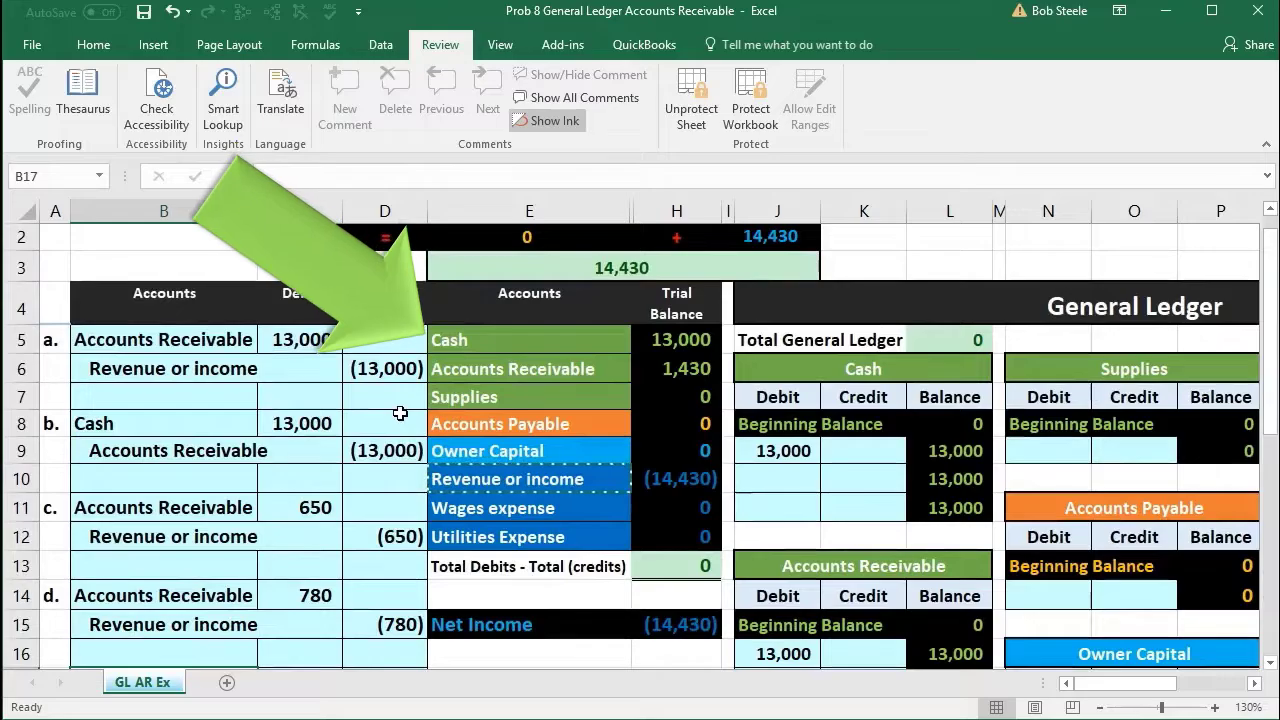
scroll(400, 410, down, 3)
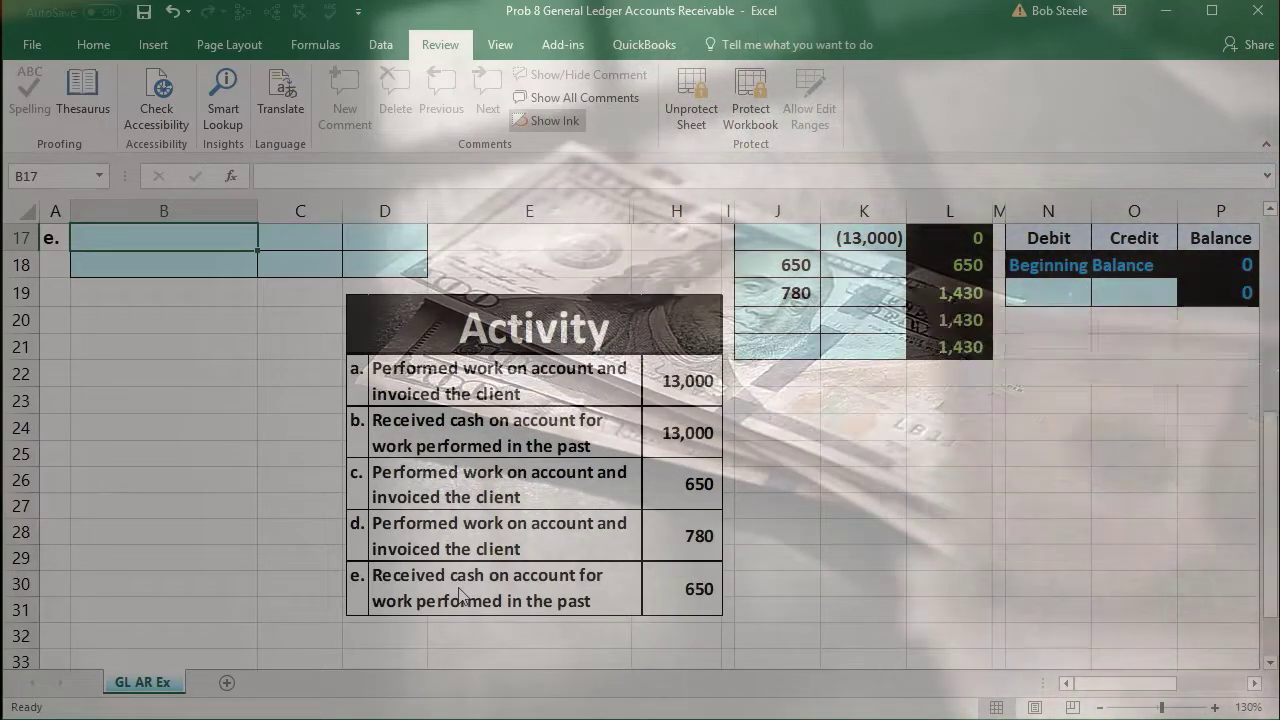
scroll(459, 594, up, 4)
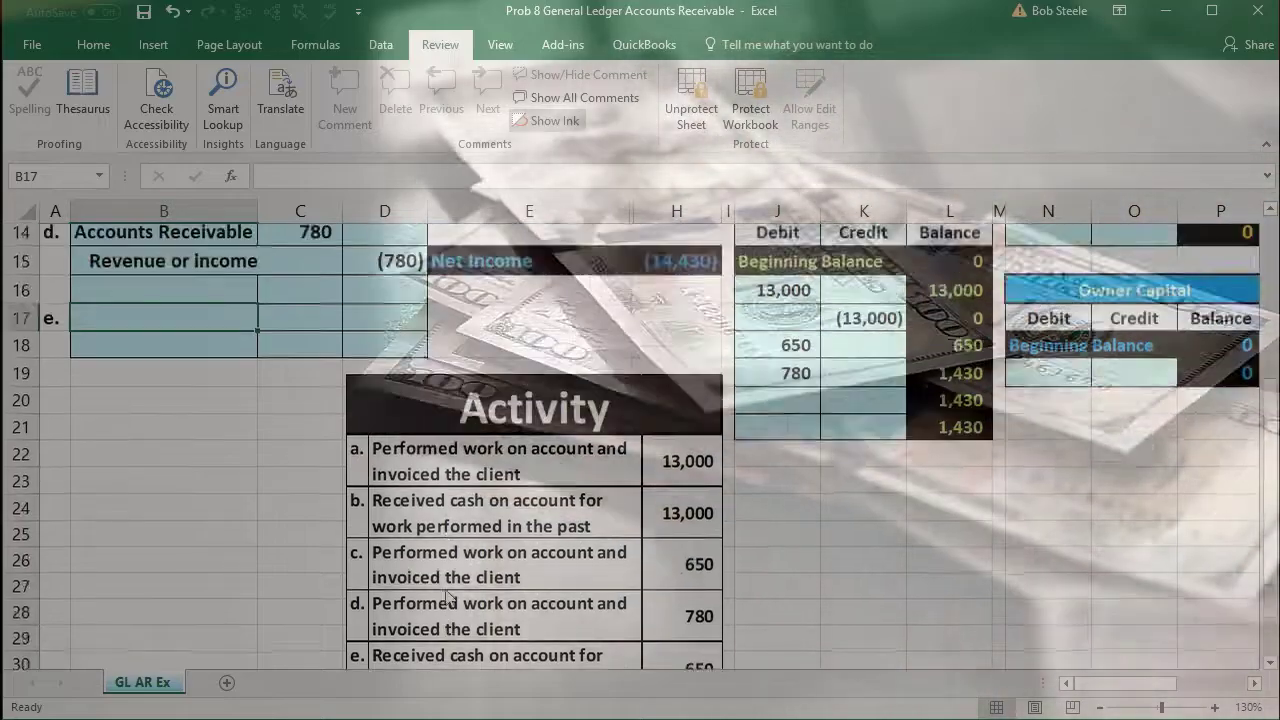
scroll(445, 589, up, 2)
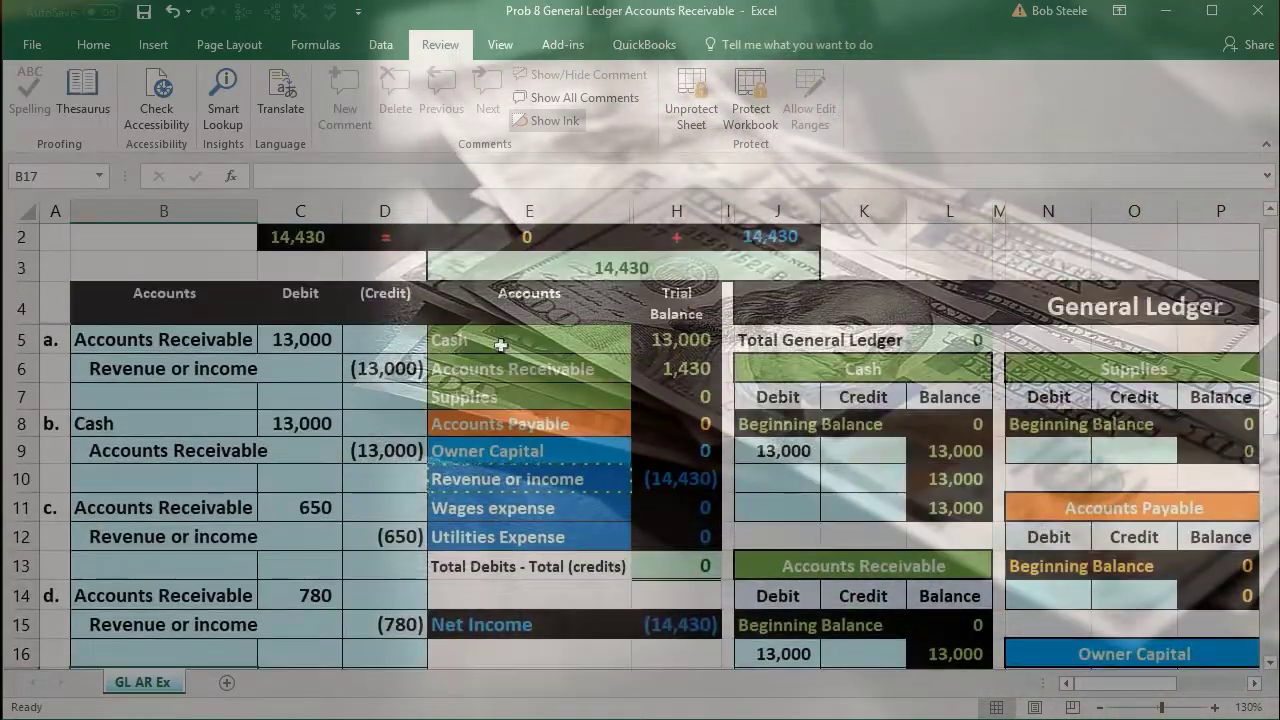
Copy the Cash account name from the trial balance into cell B17 of entry e. as values only
click(529, 344)
drag(544, 338, 683, 332)
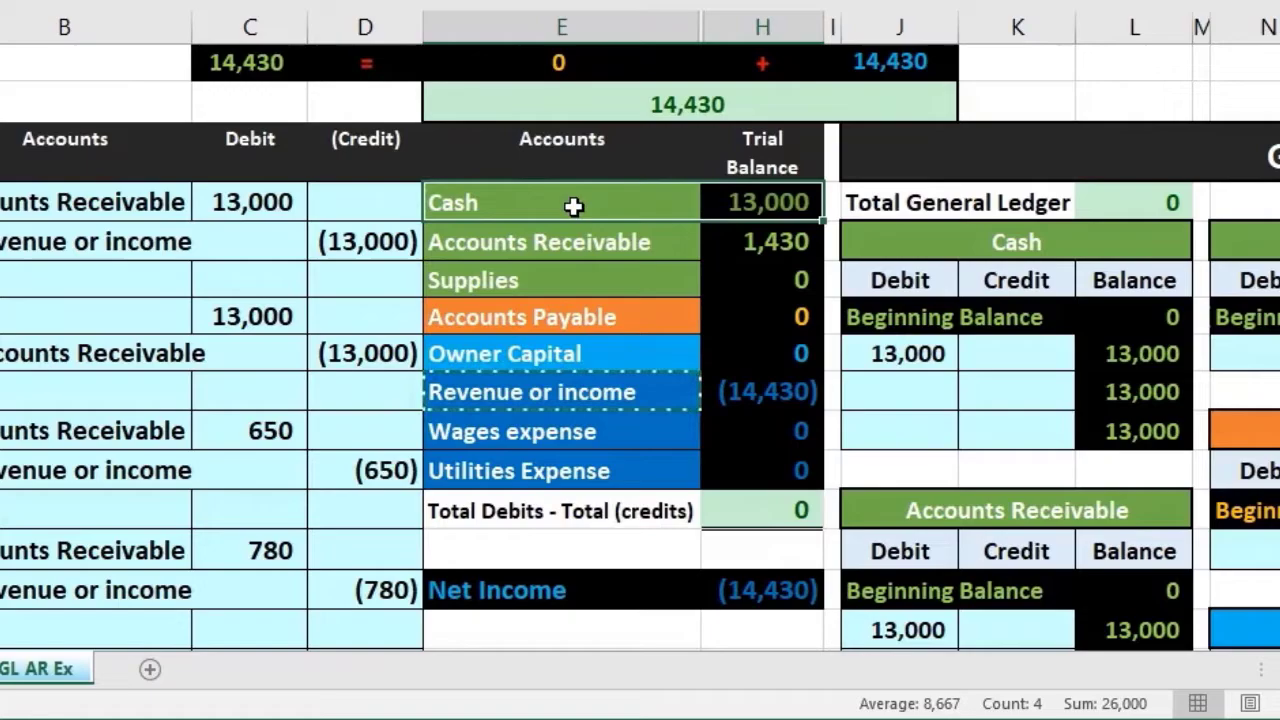
click(573, 205)
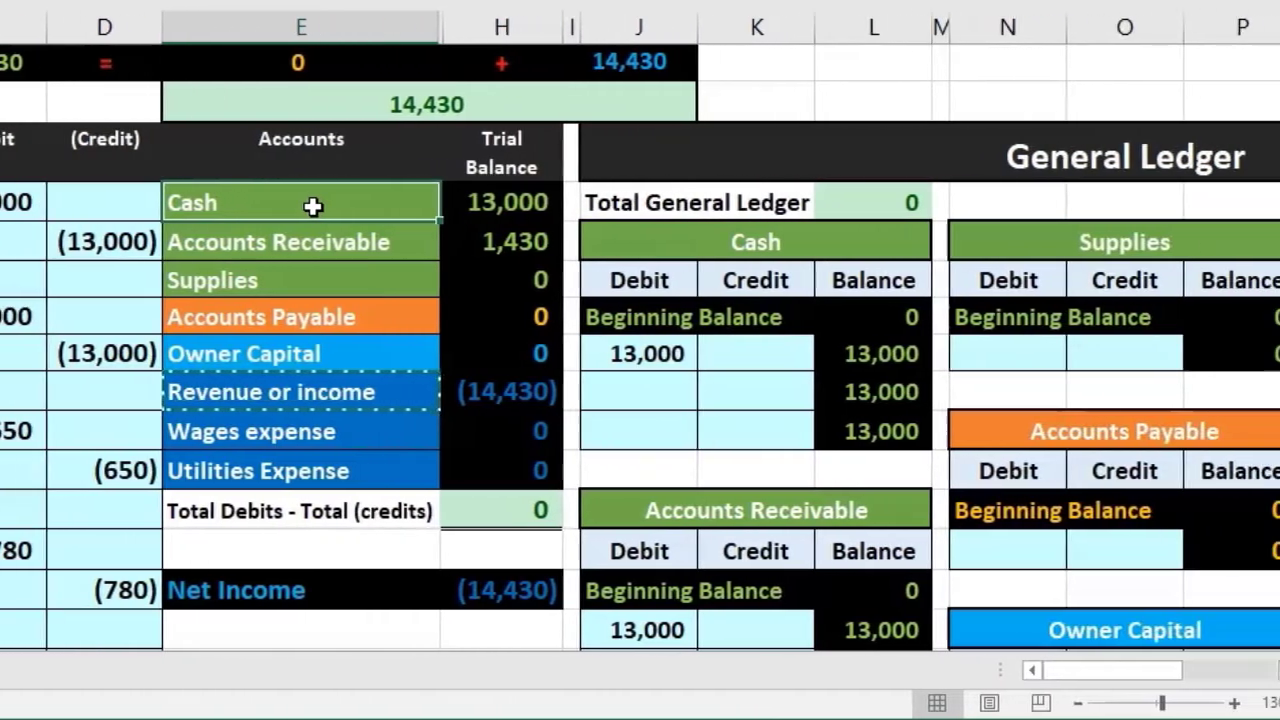
right_click(573, 205)
click(295, 235)
scroll(186, 363, down, 2)
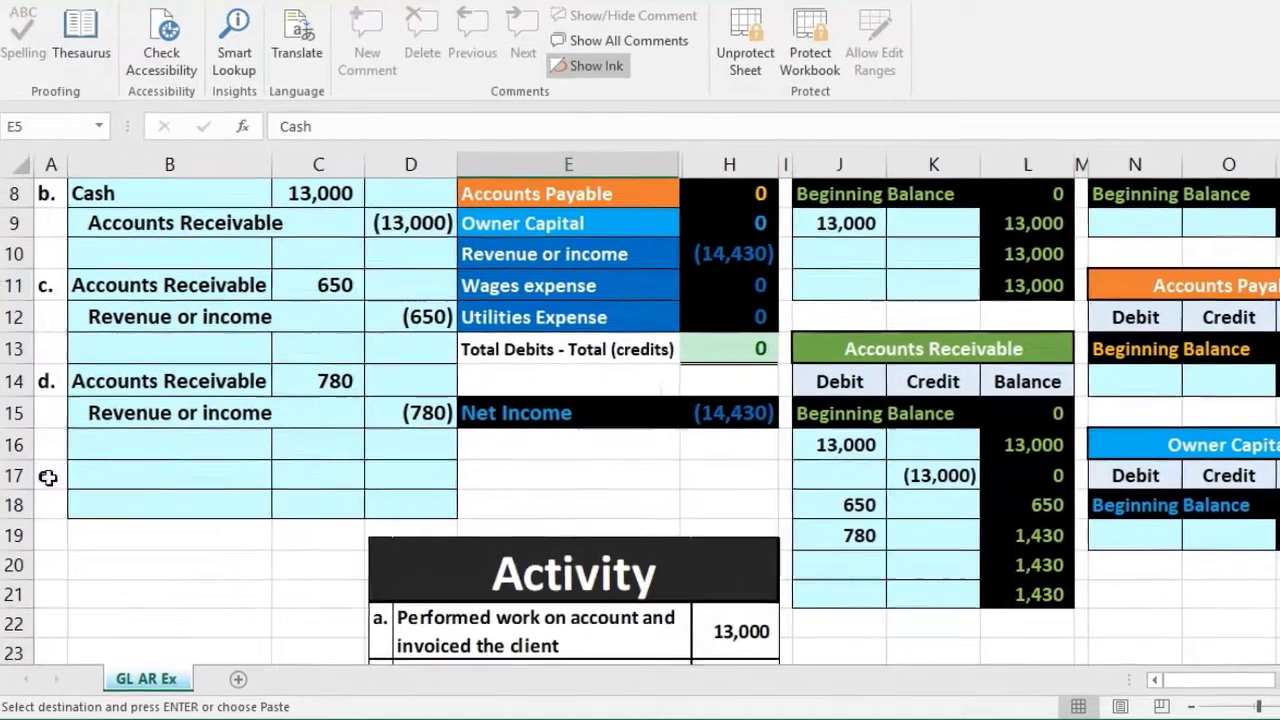
click(130, 477)
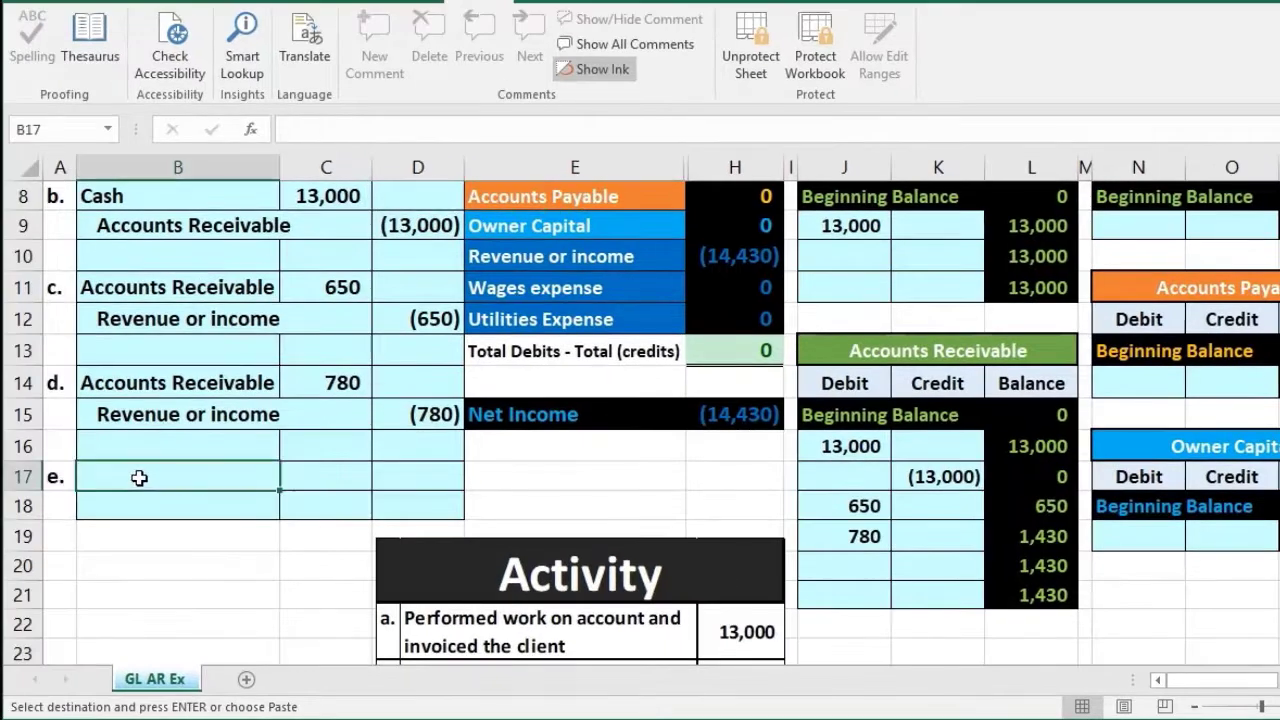
right_click(139, 478)
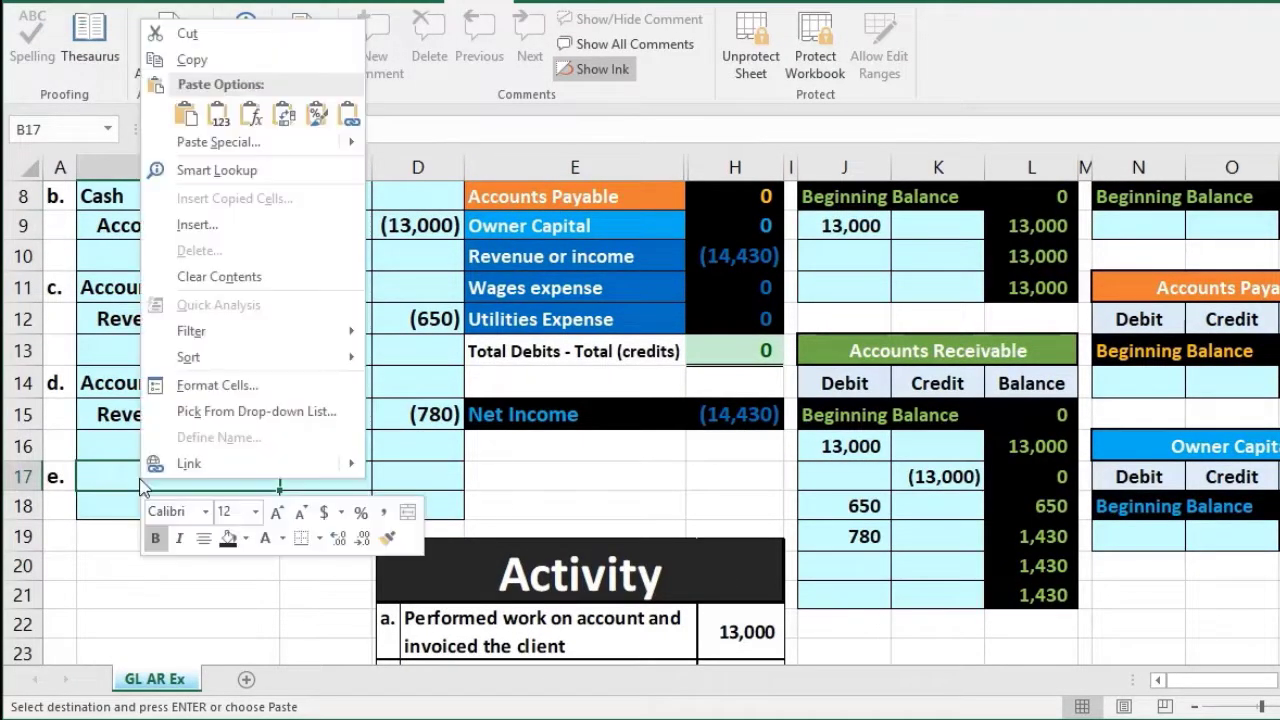
click(217, 115)
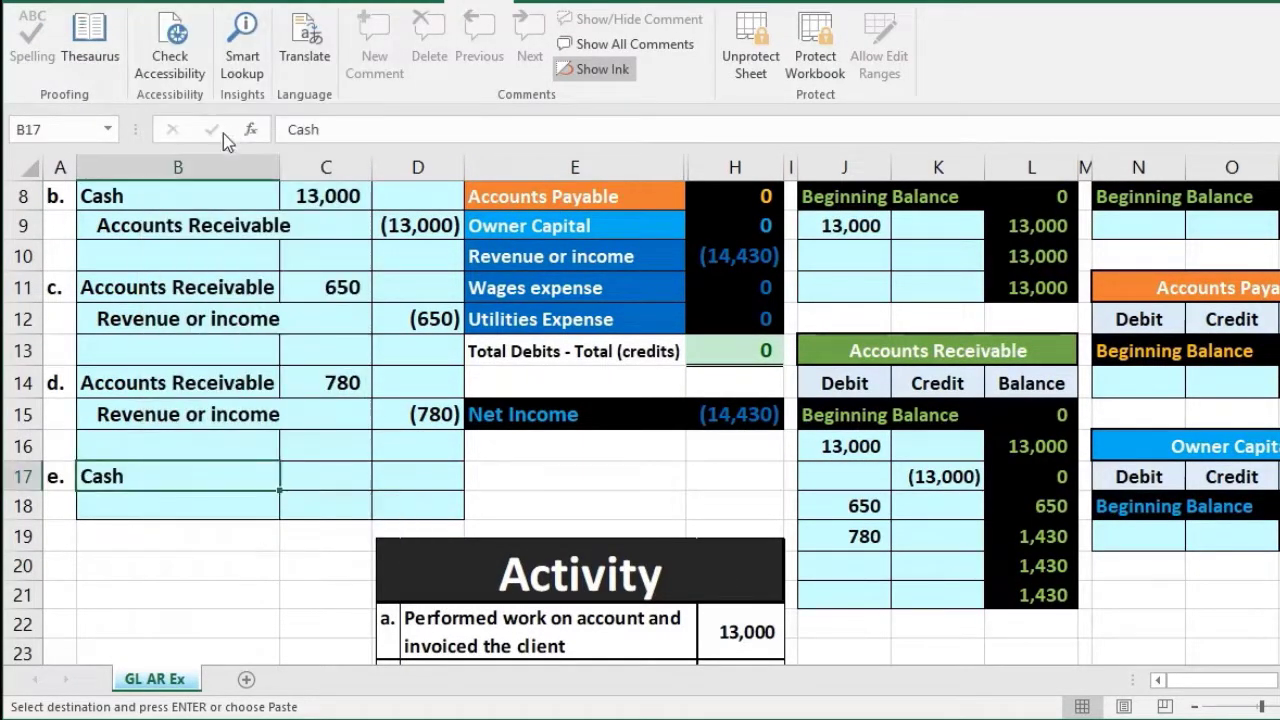
Enter 650 as the Cash debit of entry e. in cell C17
click(331, 477)
scroll(331, 477, down, 3)
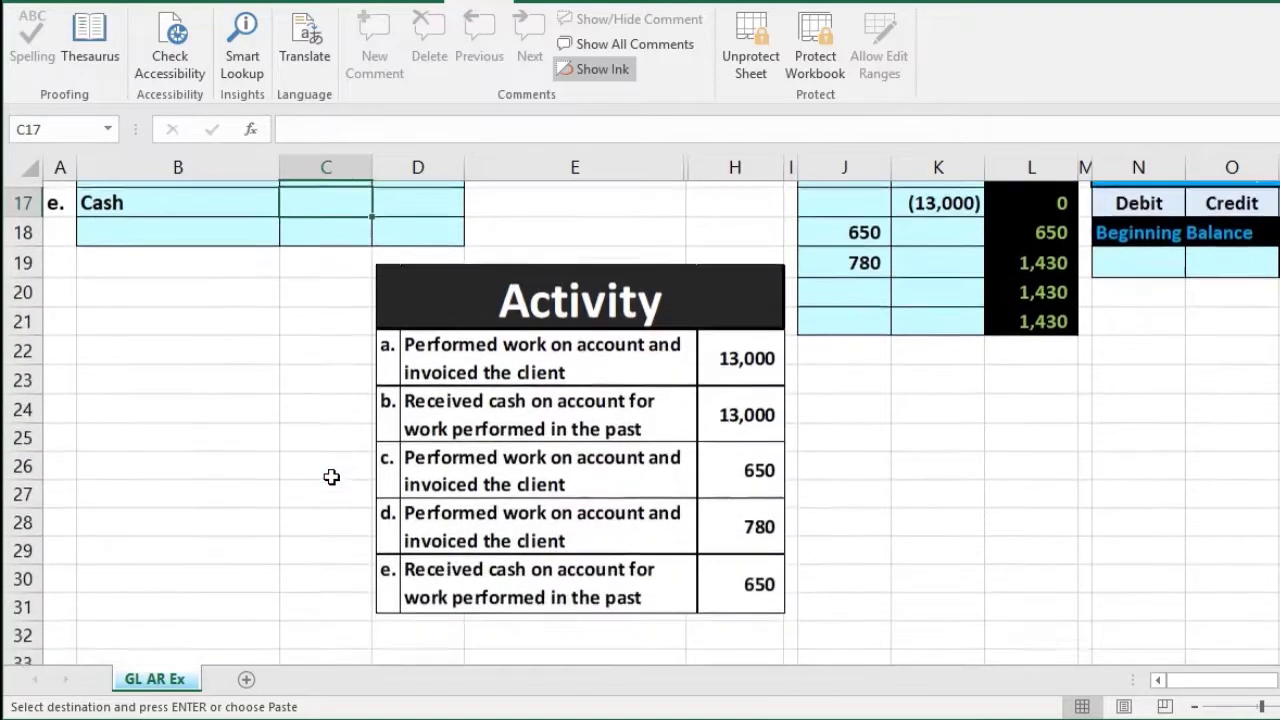
text(6)
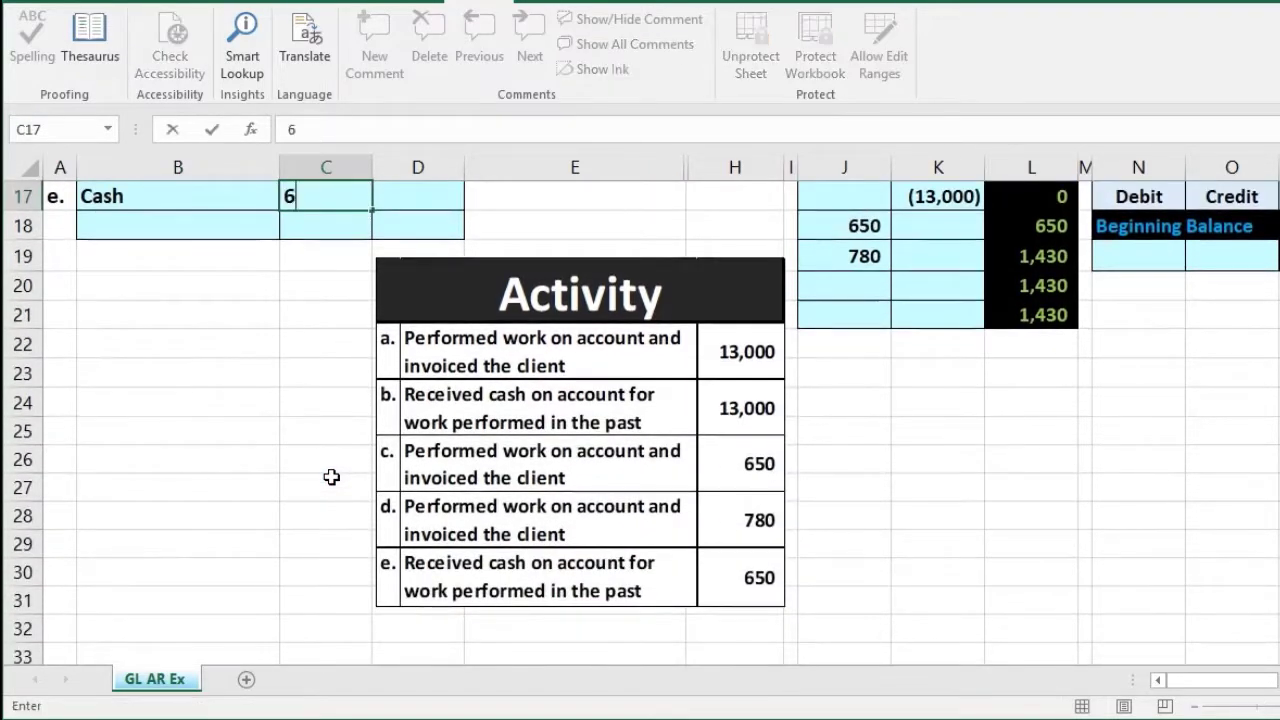
text(50)
key(Return)
Enter the credit of entry e. in cell D18 as the negative of C17
scroll(331, 477, up, 1)
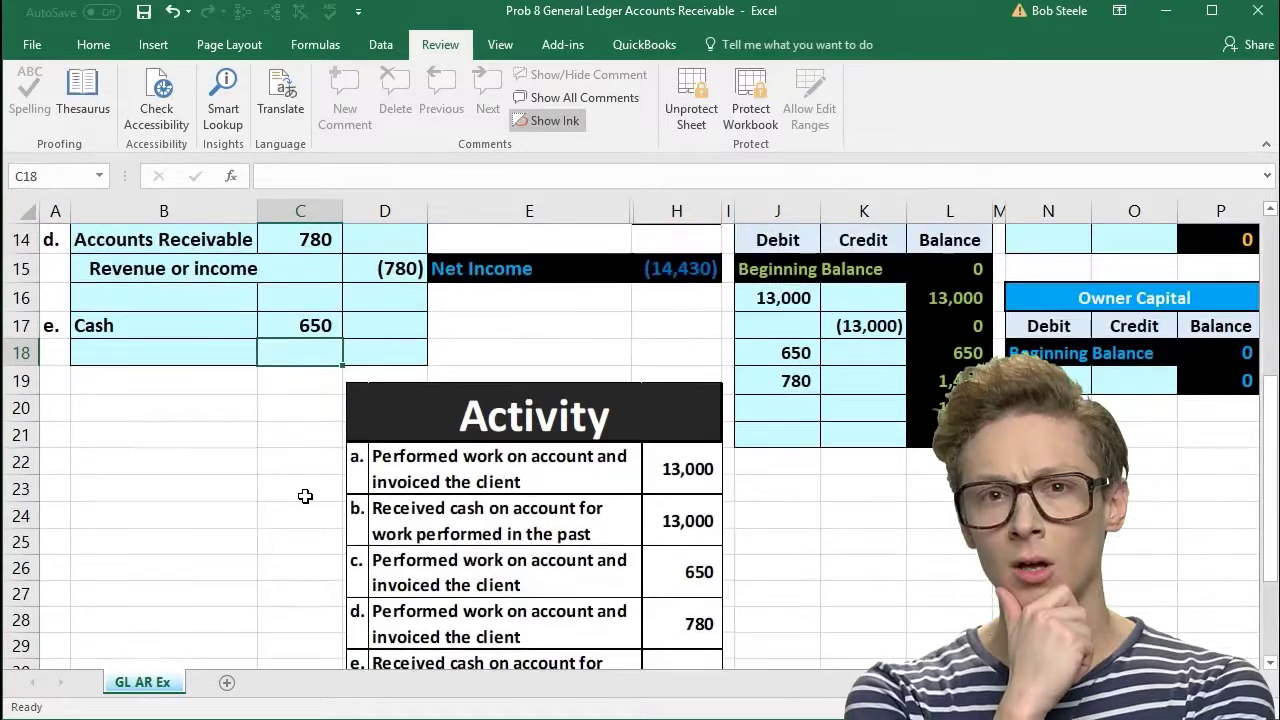
key(Right)
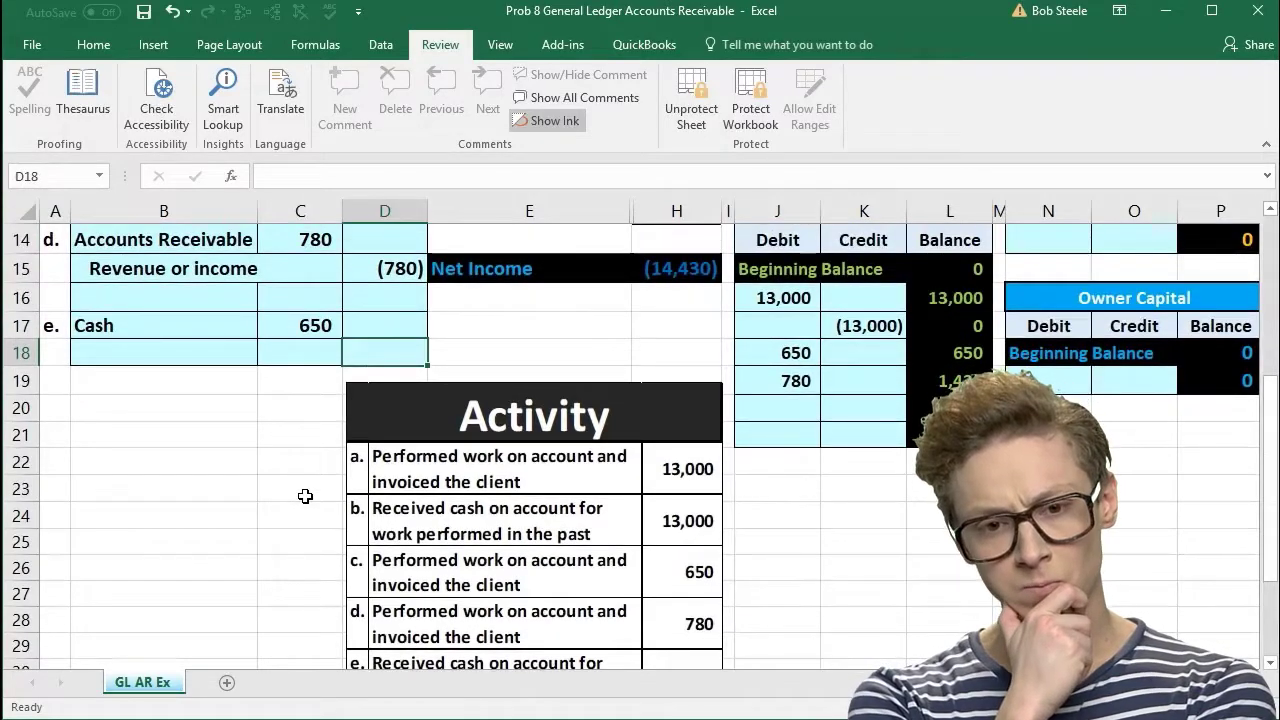
text(-)
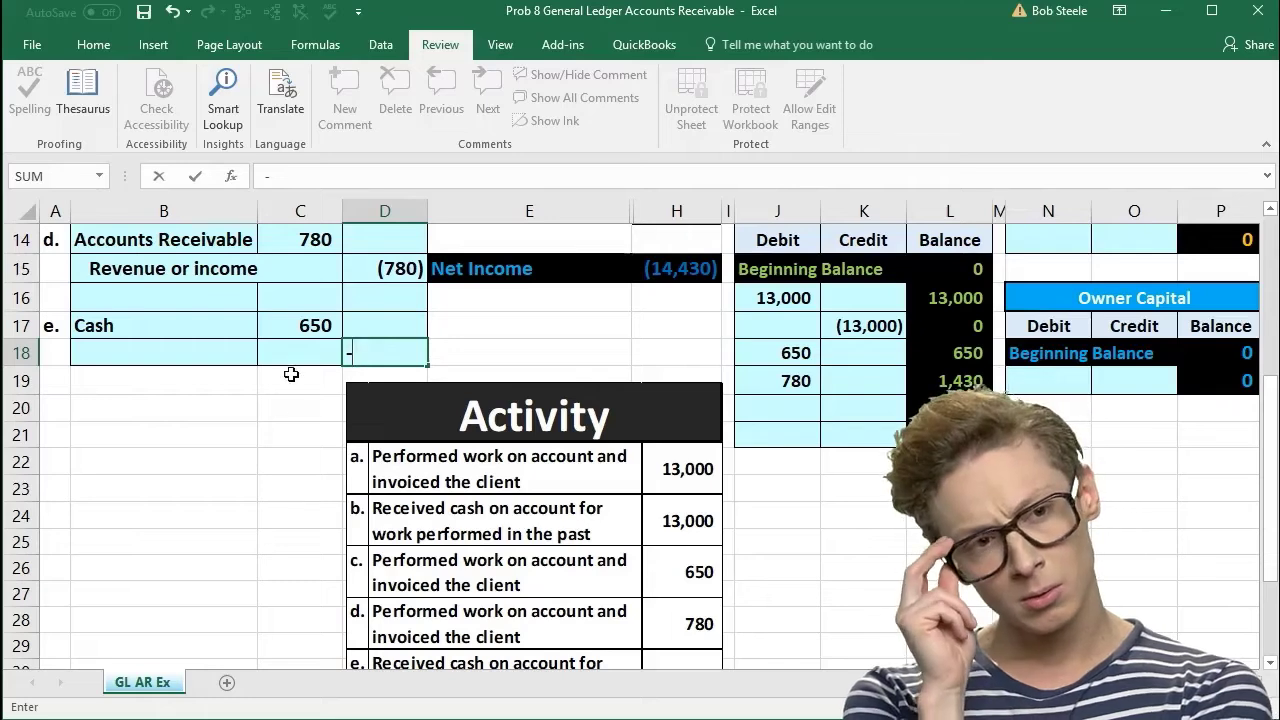
click(293, 328)
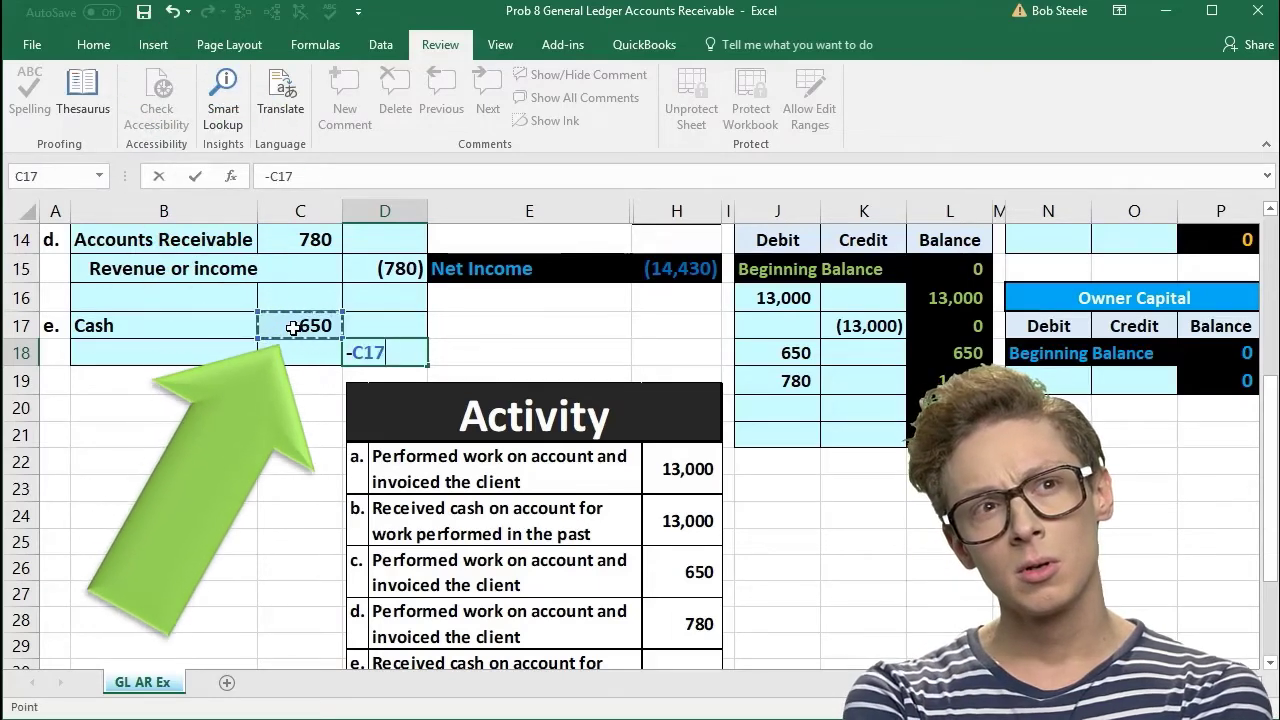
key(Return)
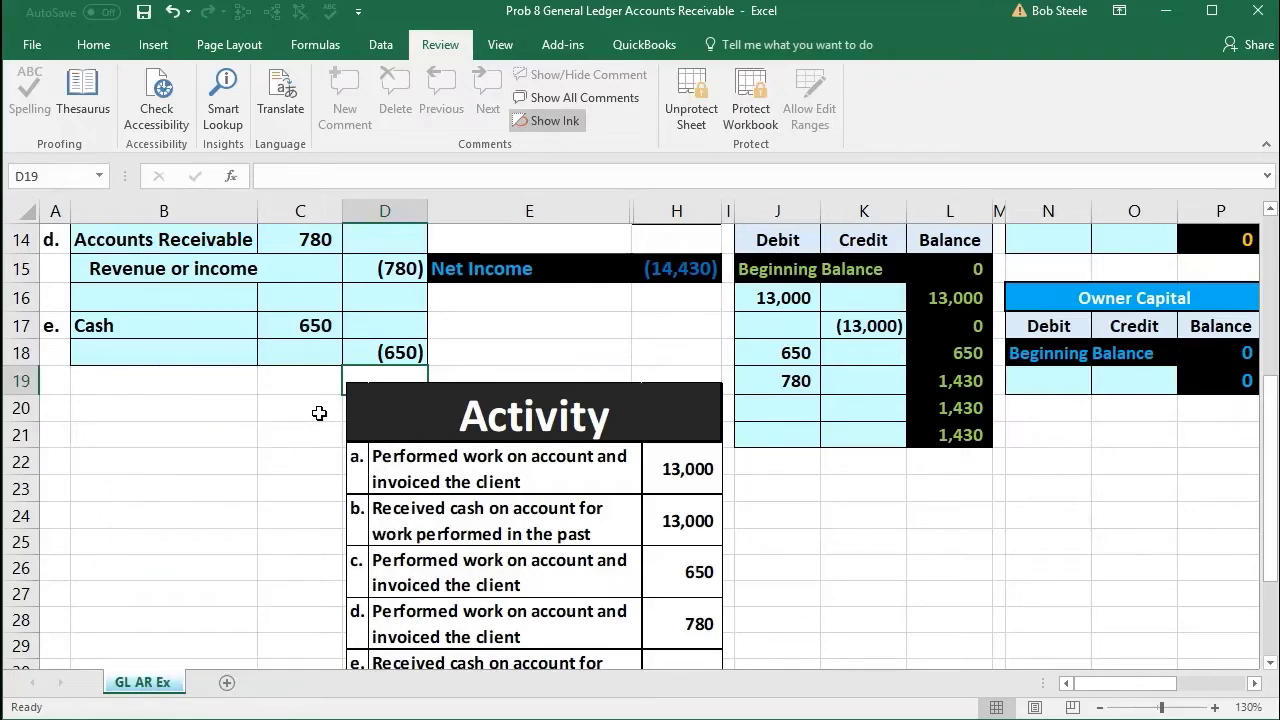
Copy the Accounts Receivable account name from the trial balance into cell B18 of entry e. as values only
scroll(319, 409, up, 3)
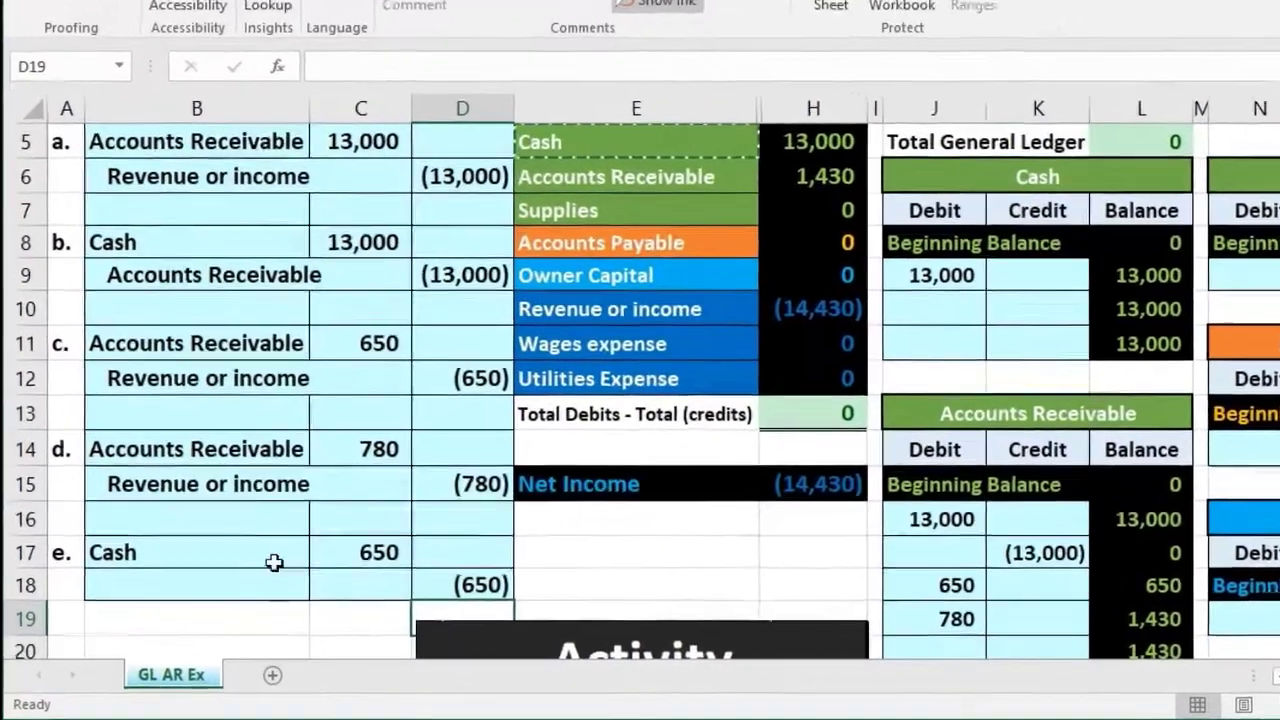
click(214, 601)
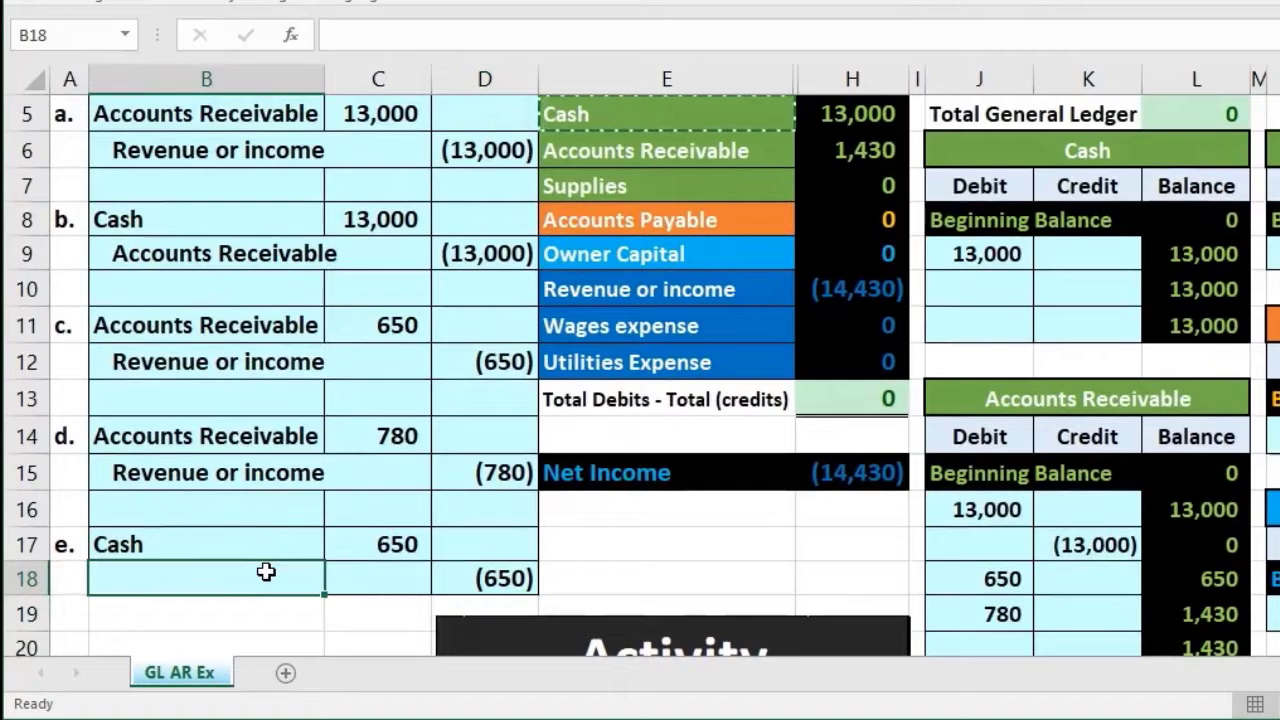
click(576, 291)
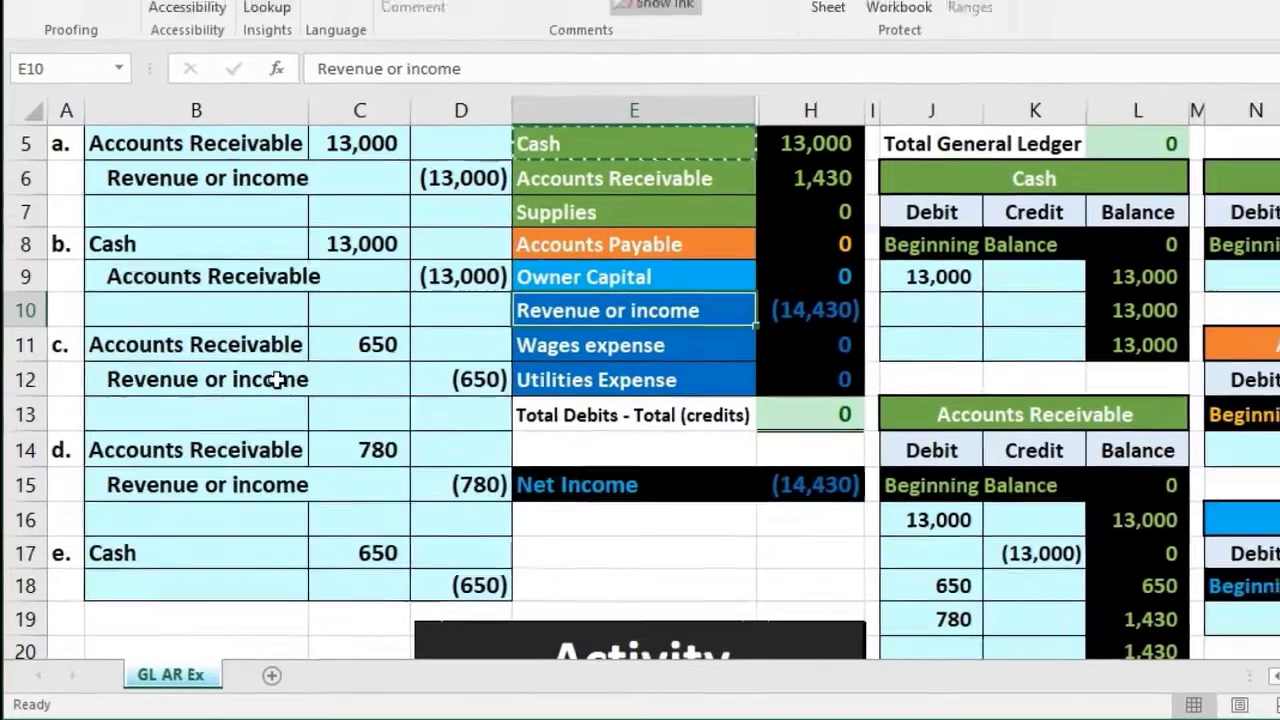
drag(278, 379, 428, 377)
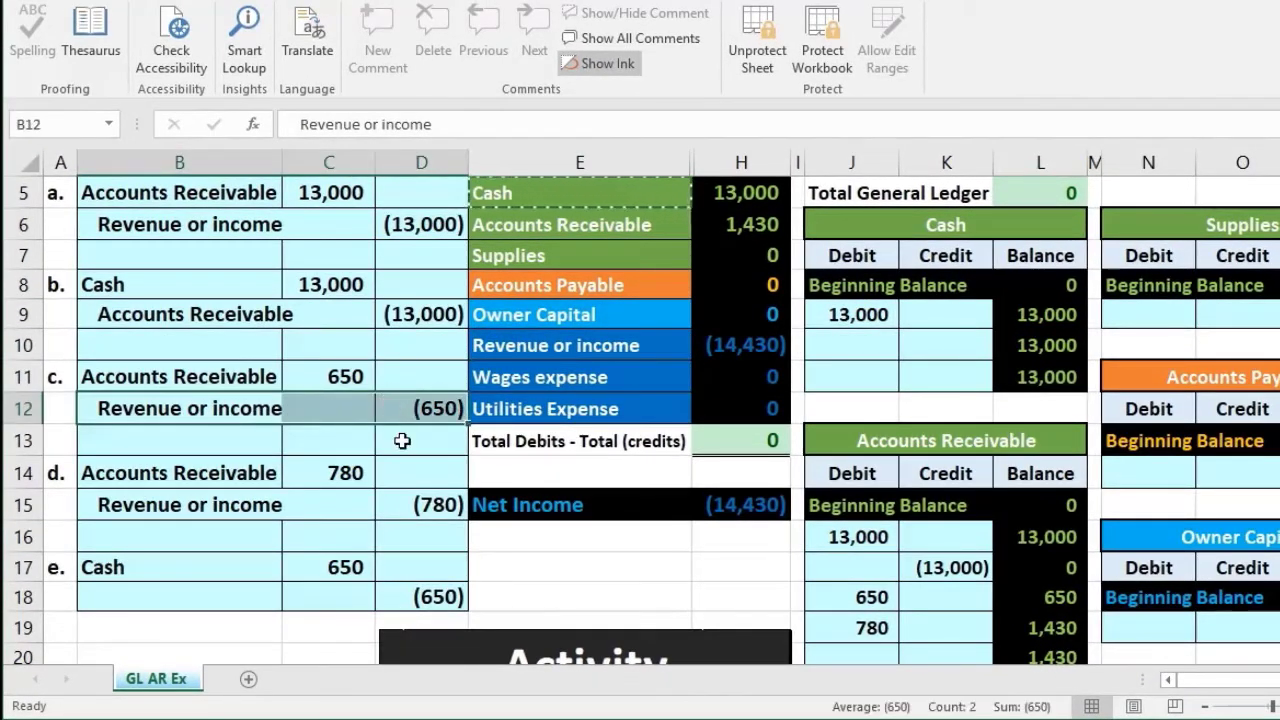
scroll(402, 441, up, 1)
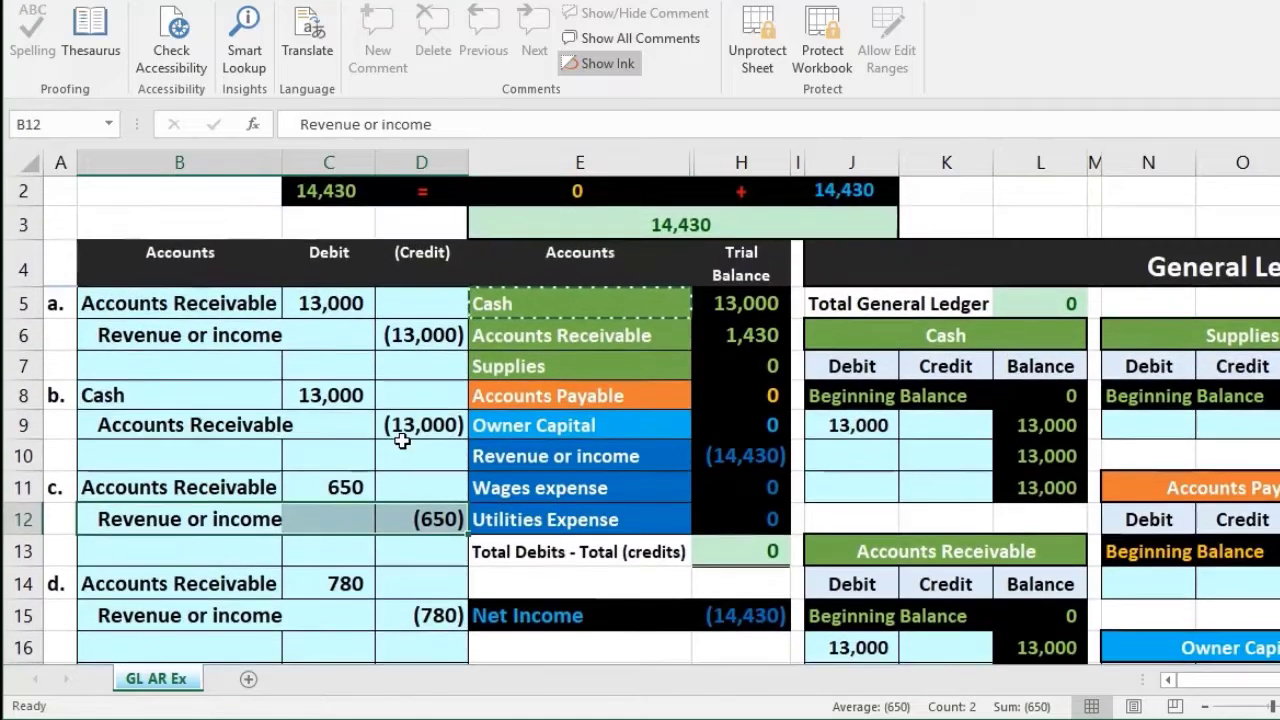
click(521, 339)
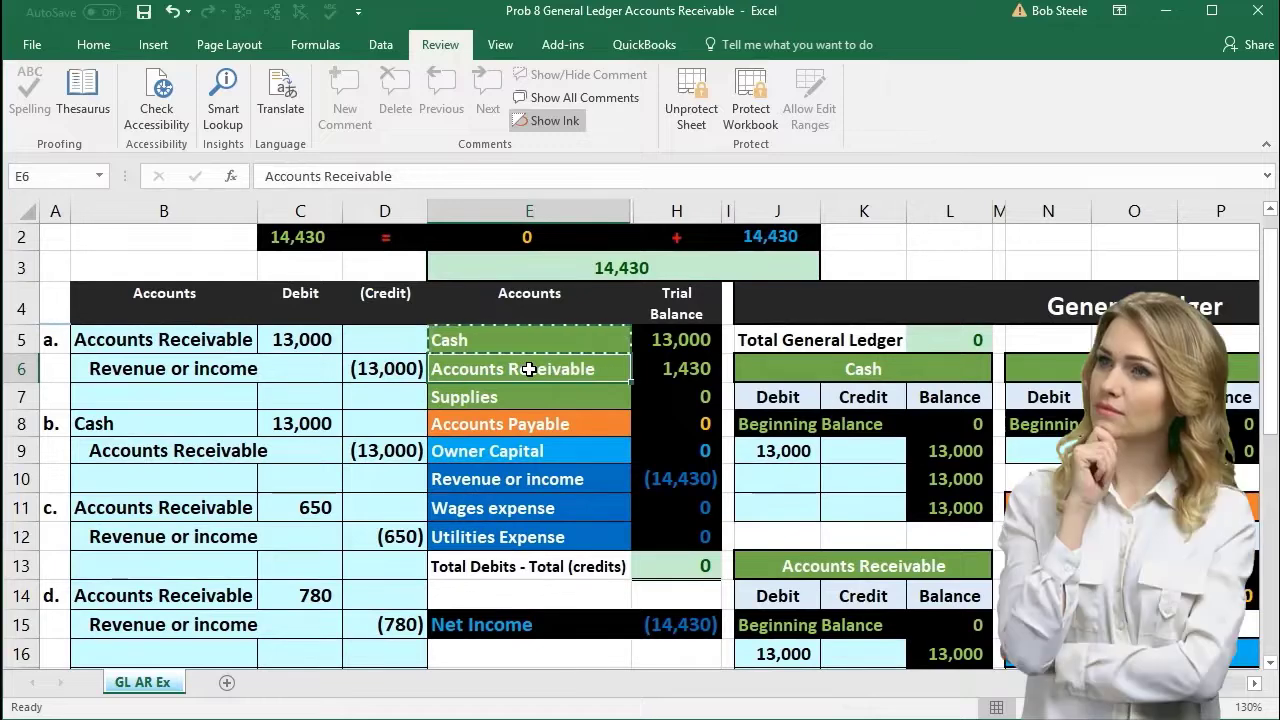
right_click(528, 369)
click(540, 403)
scroll(540, 403, down, 2)
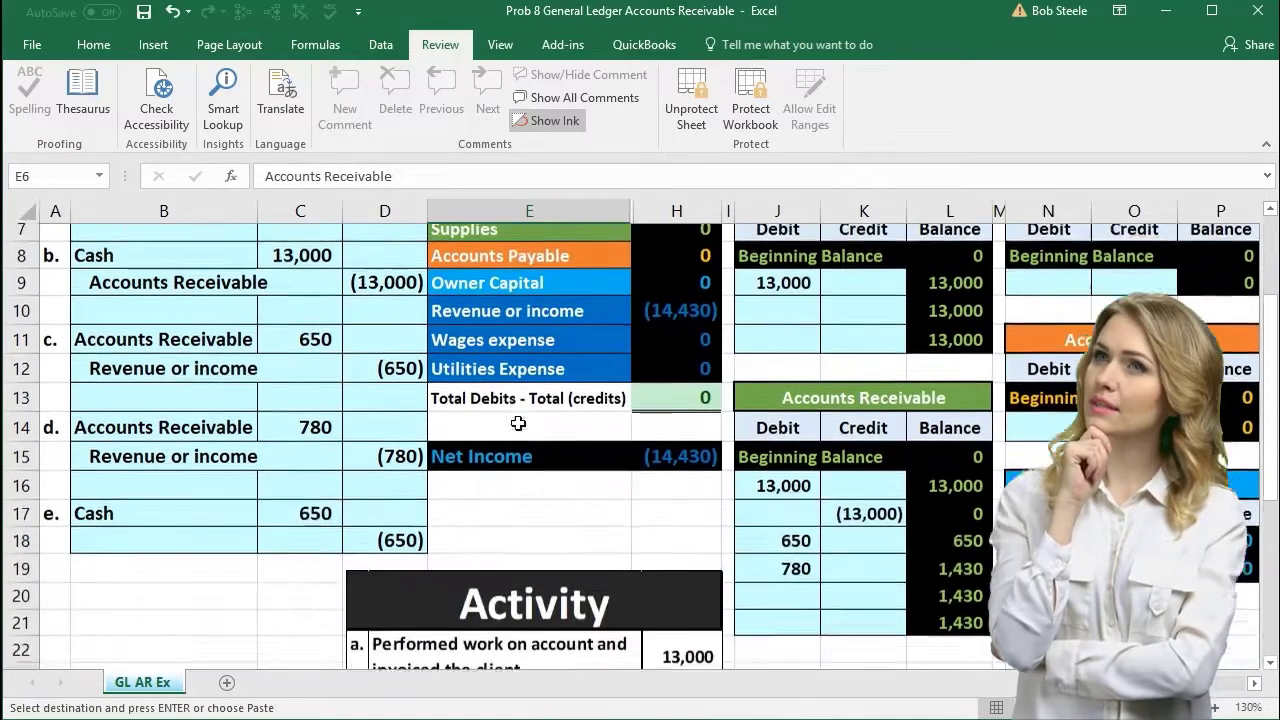
click(214, 523)
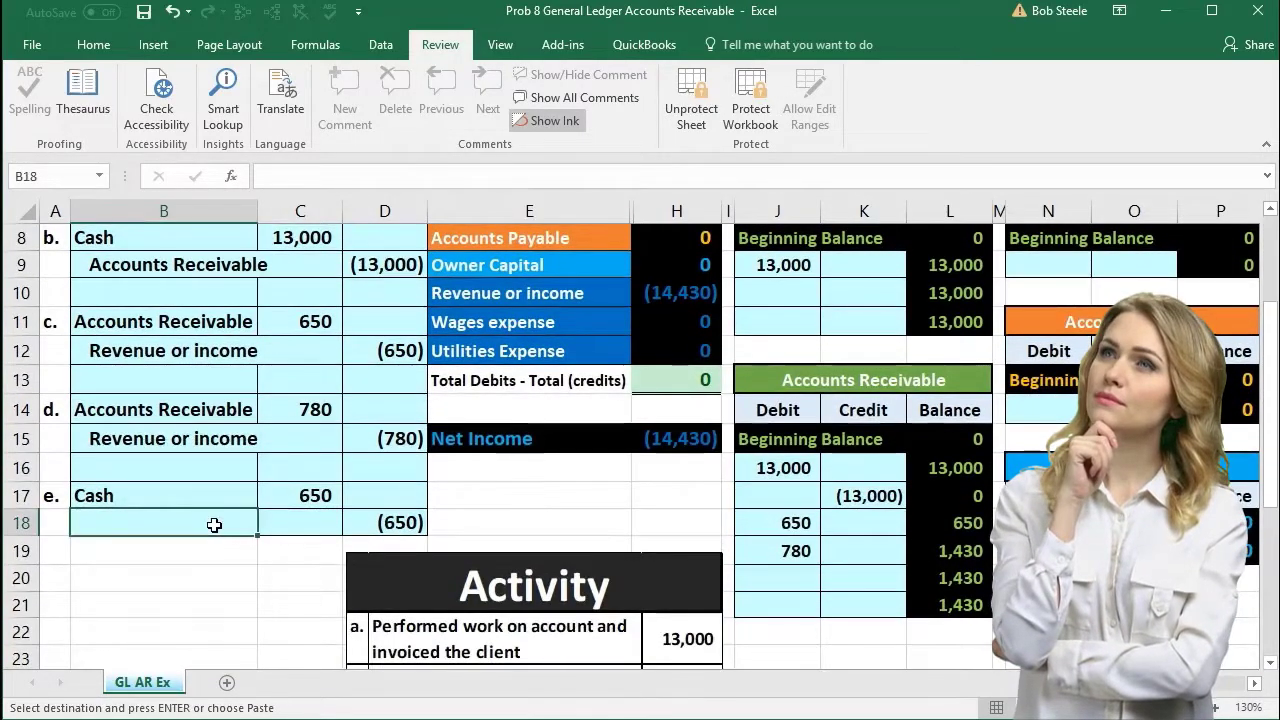
right_click(214, 525)
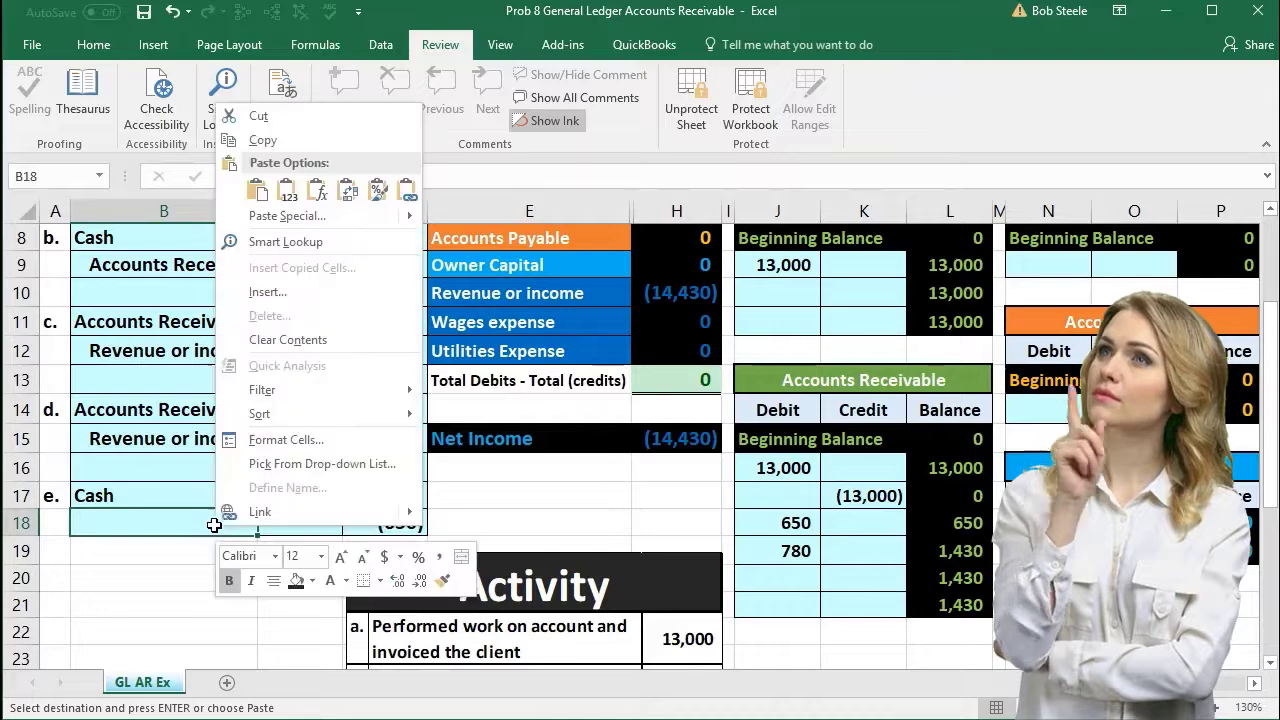
click(289, 195)
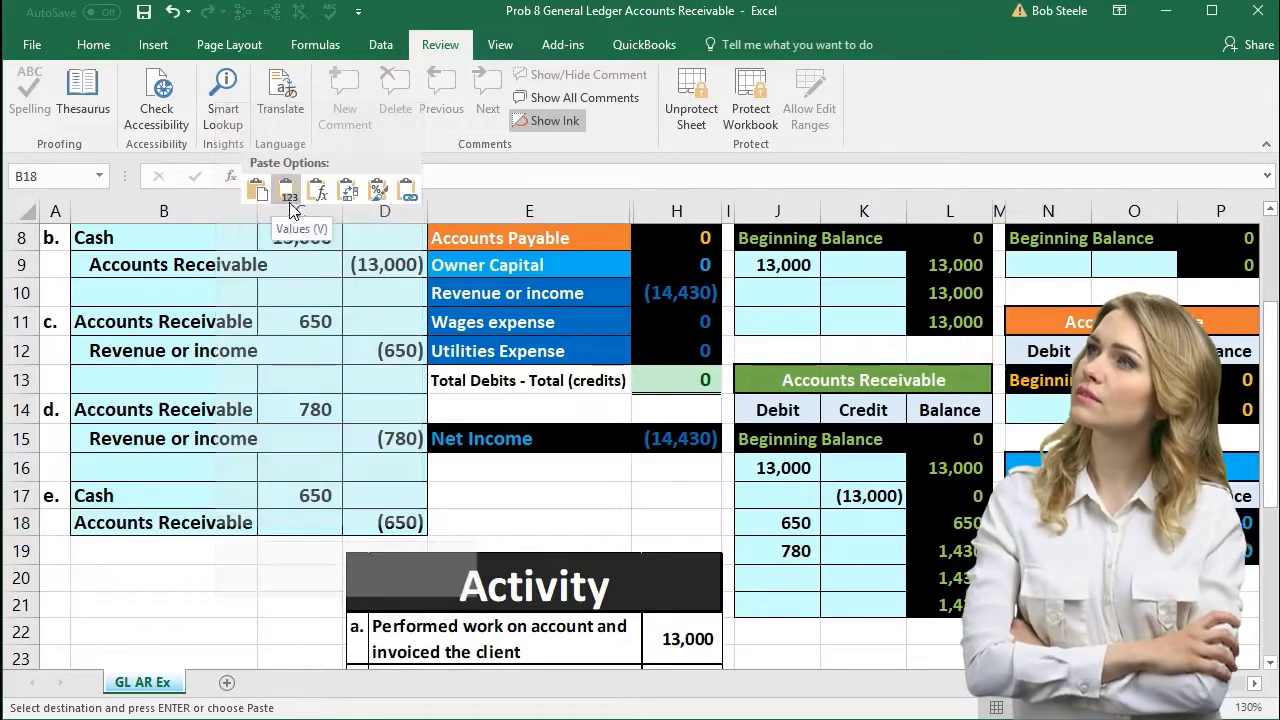
Indent the Accounts Receivable account name in cell B18 to format it as the credit line of entry e
key(Escape)
double_click(80, 524)
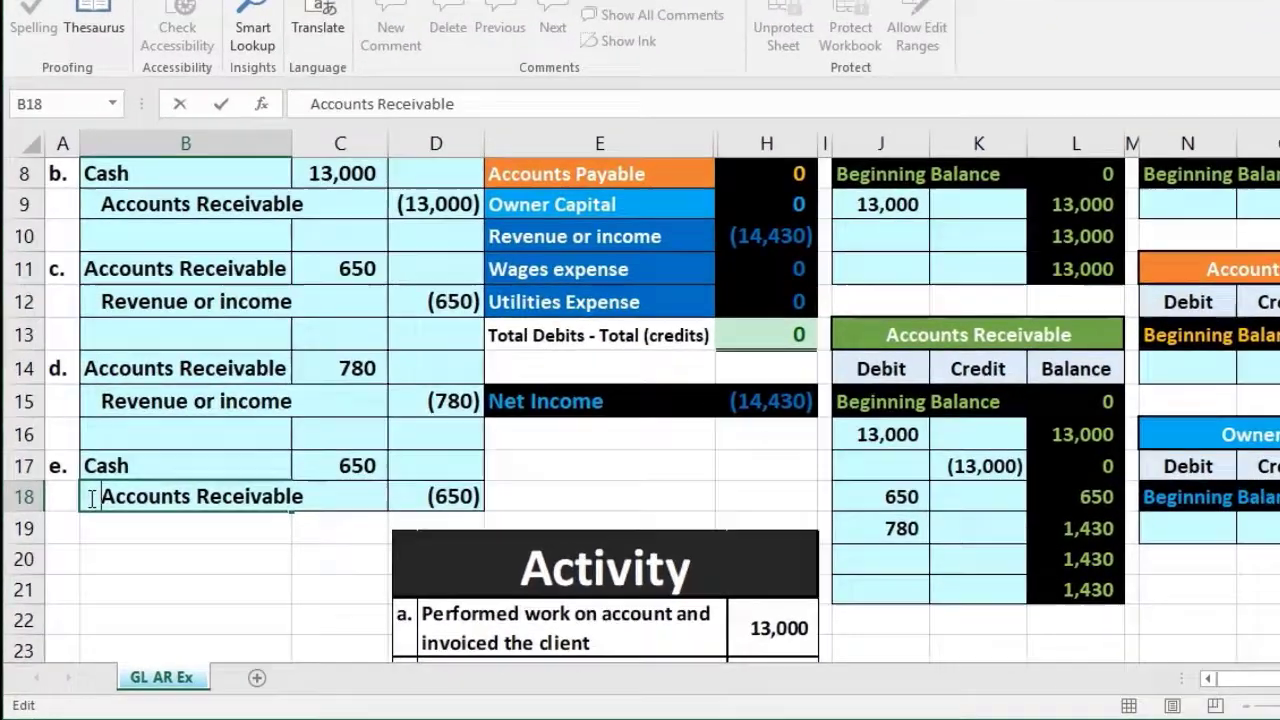
key(Return)
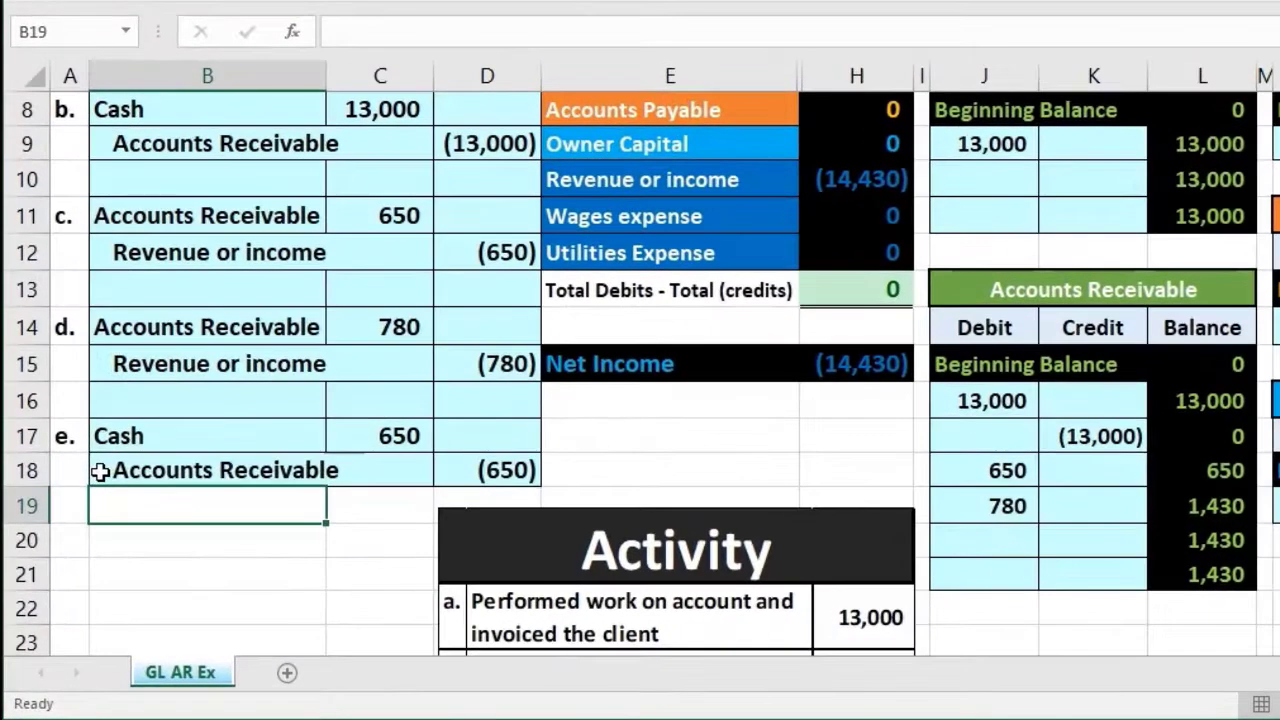
Review entry e.'s Cash debit and Accounts Receivable credit against the balances of both accounts in the trial balance
drag(150, 466, 442, 472)
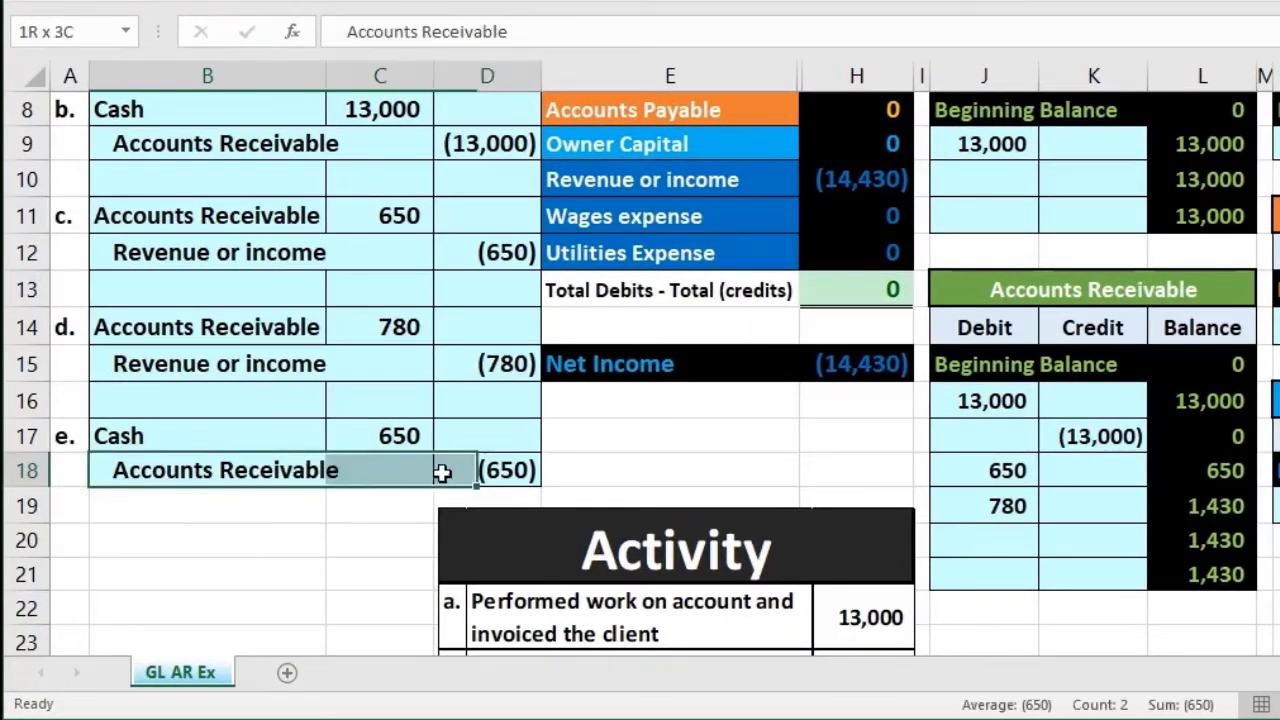
click(399, 437)
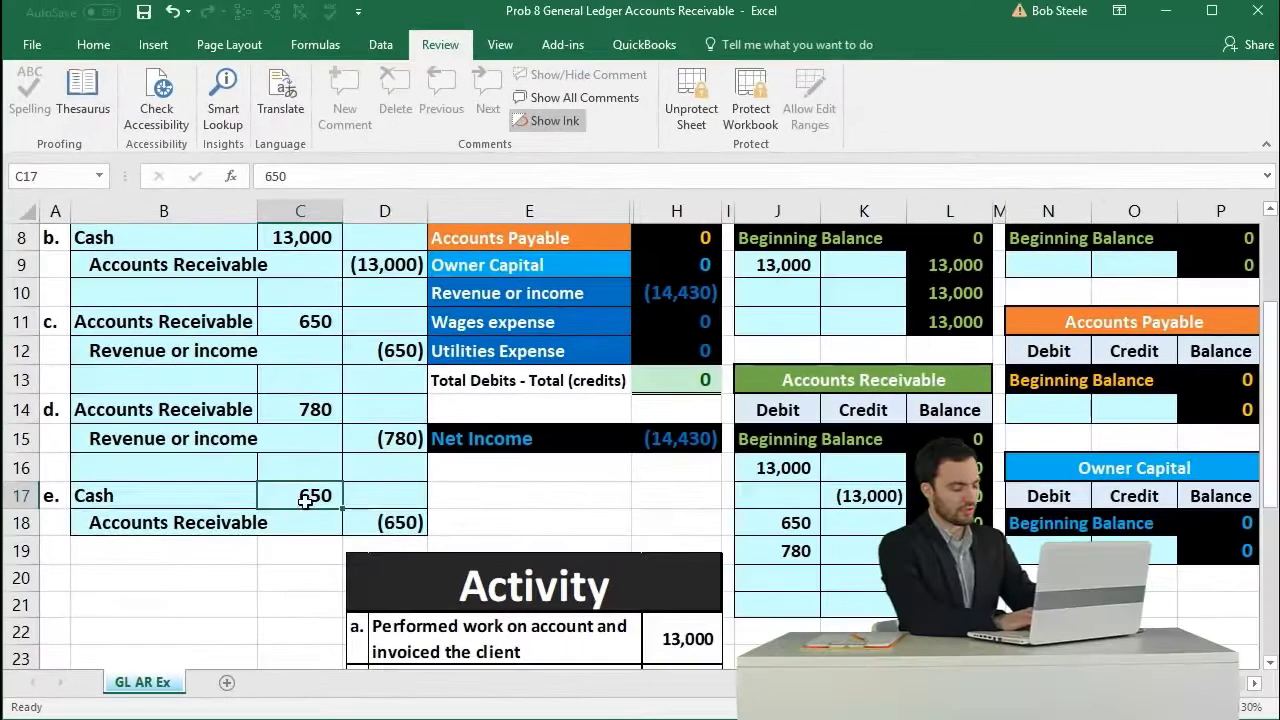
drag(203, 527, 371, 523)
scroll(432, 588, up, 3)
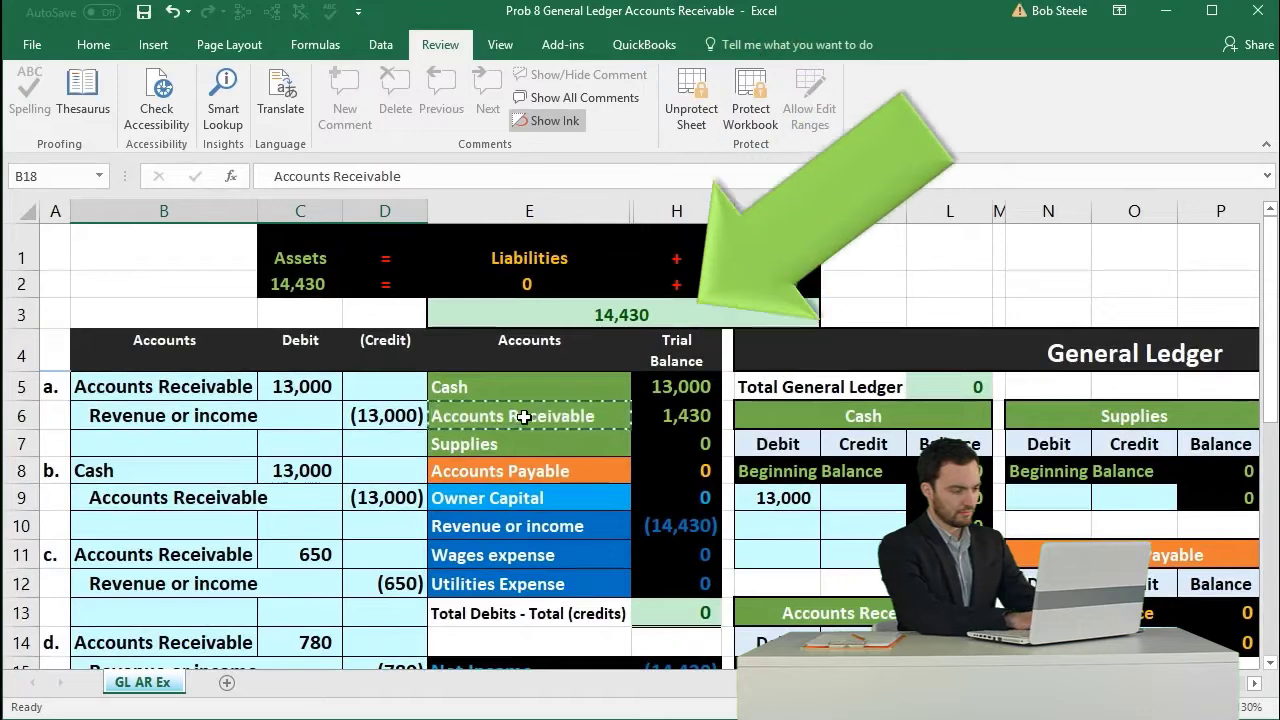
click(662, 427)
scroll(663, 428, down, 2)
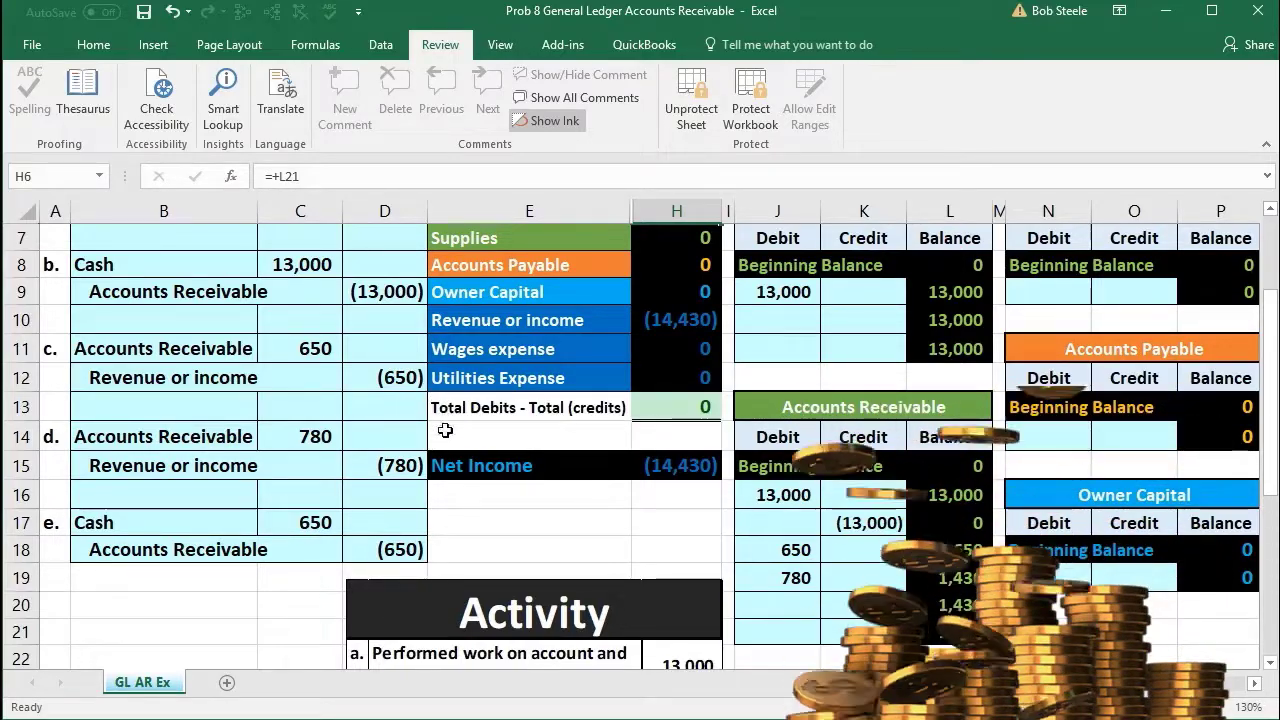
scroll(447, 450, up, 2)
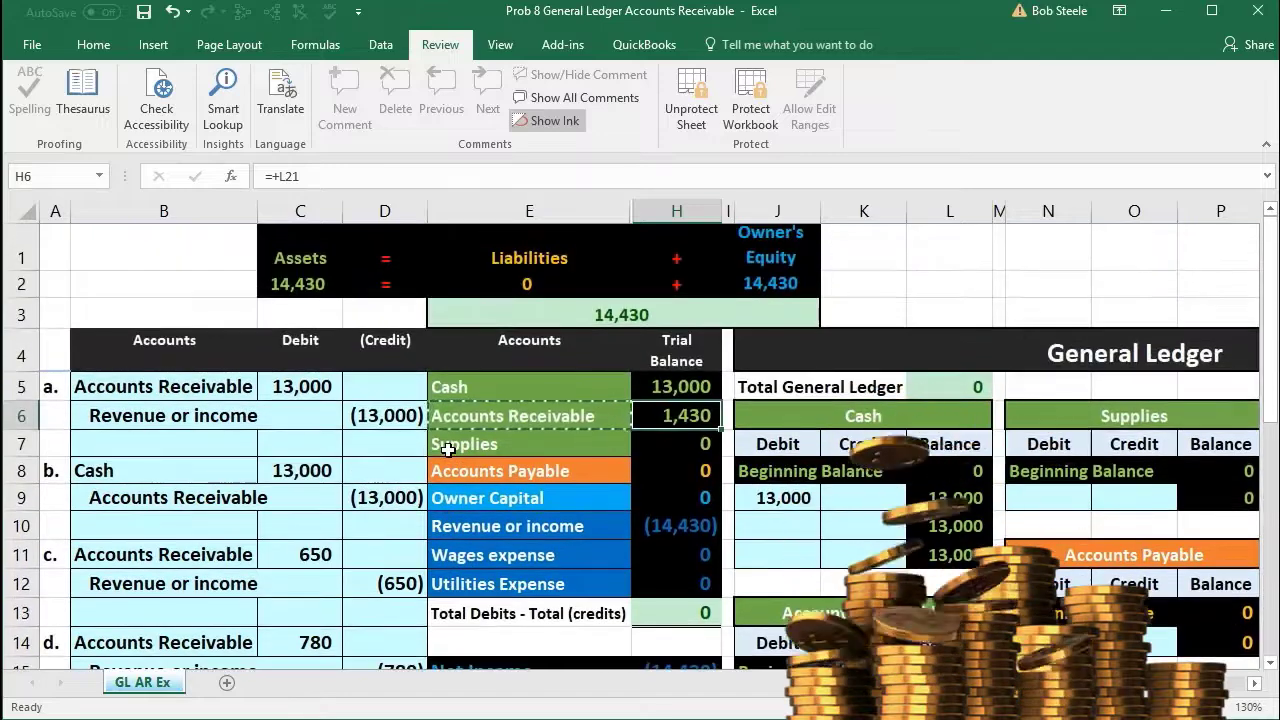
scroll(447, 450, down, 1)
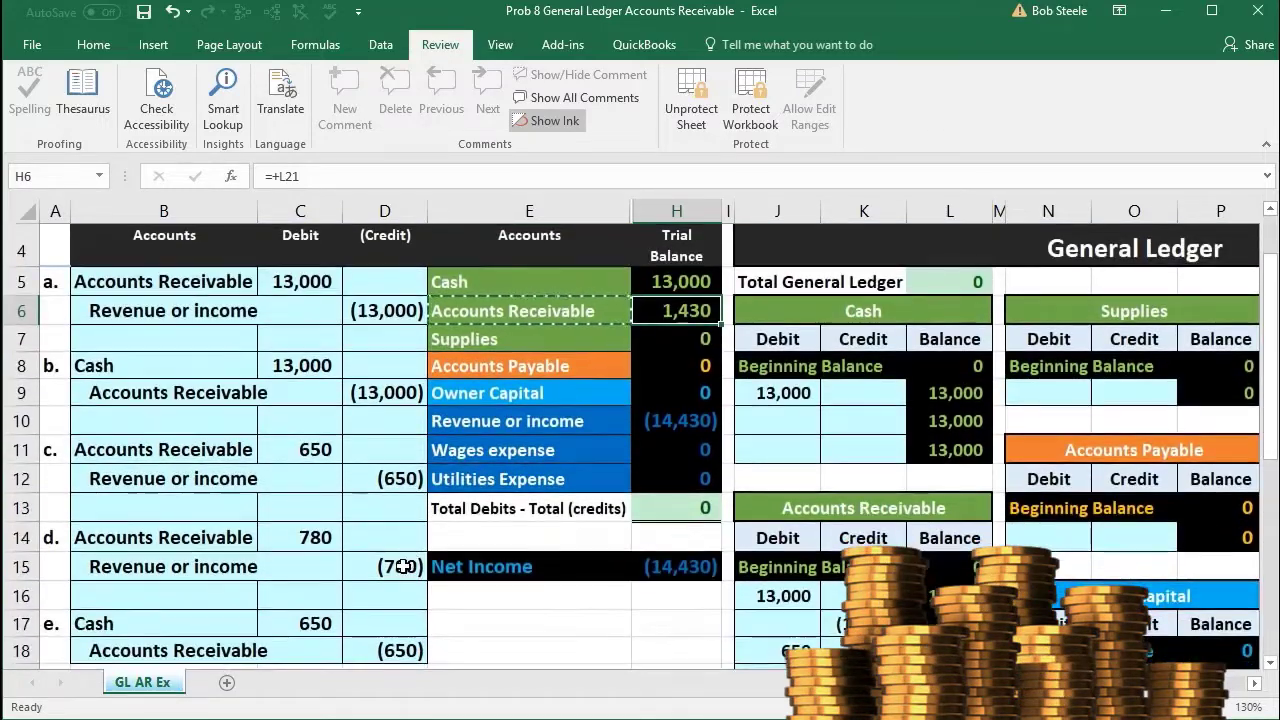
scroll(406, 525, down, 1)
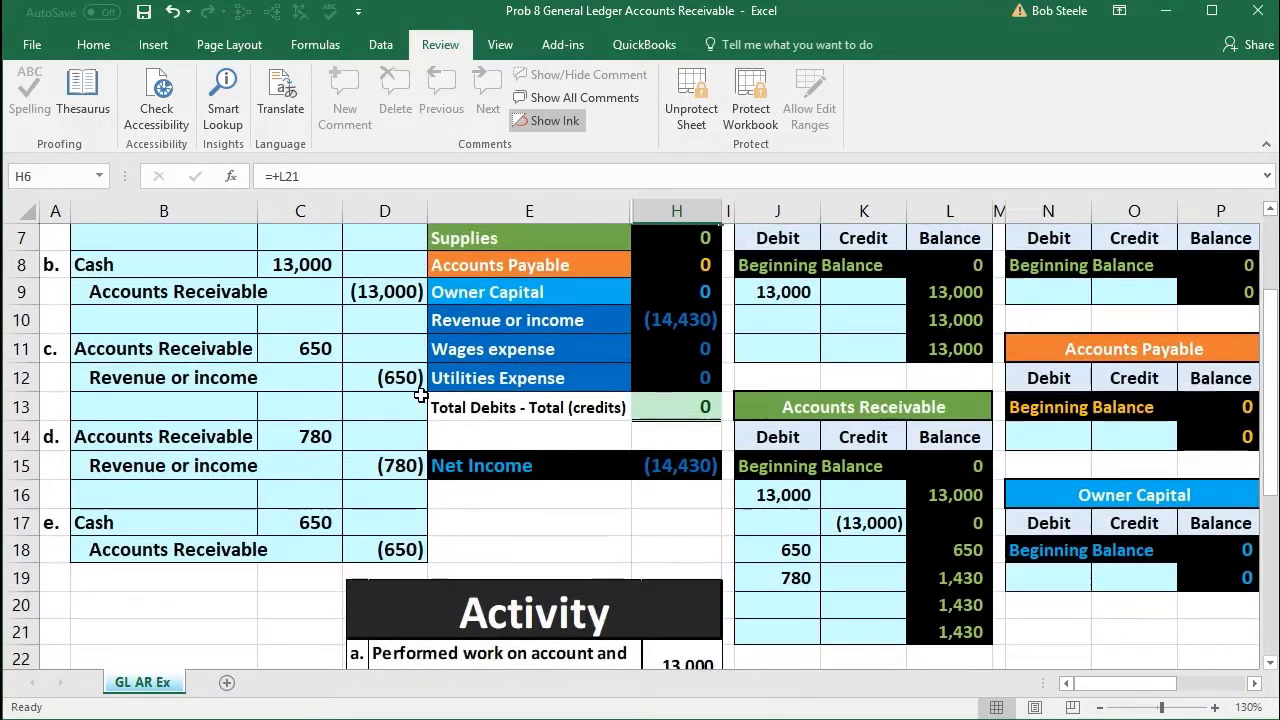
scroll(420, 395, up, 2)
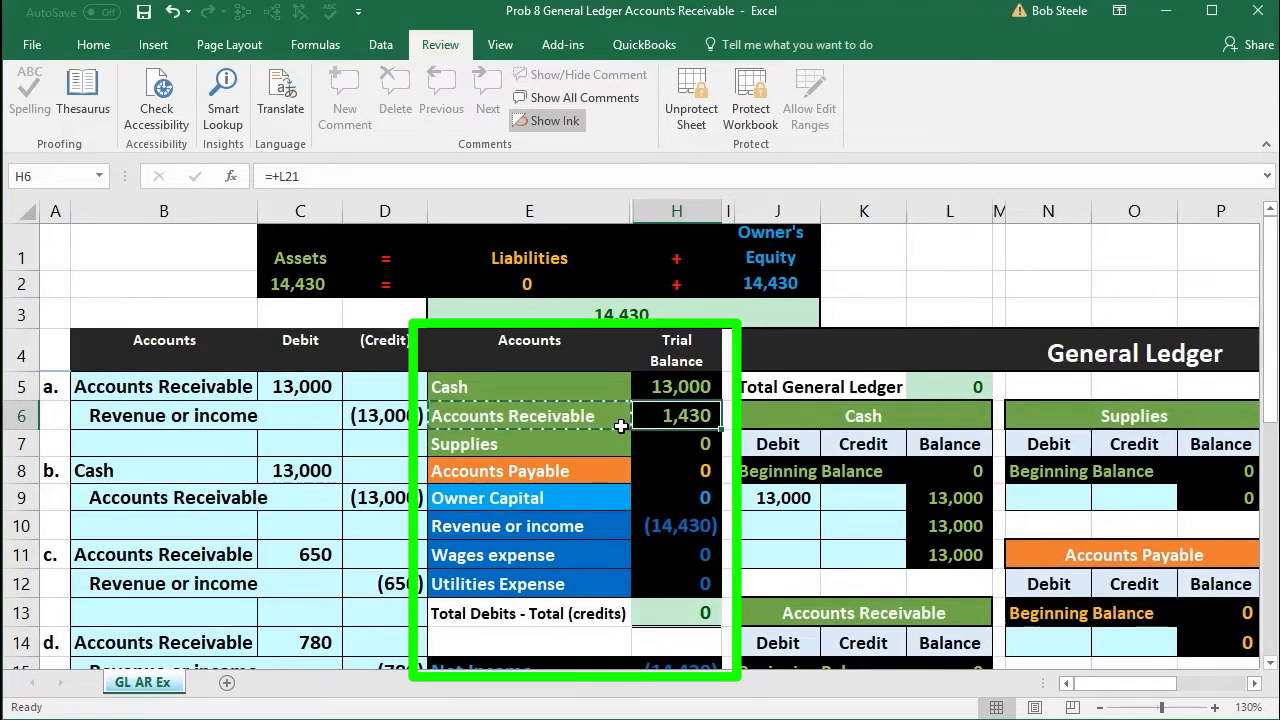
scroll(621, 426, down, 3)
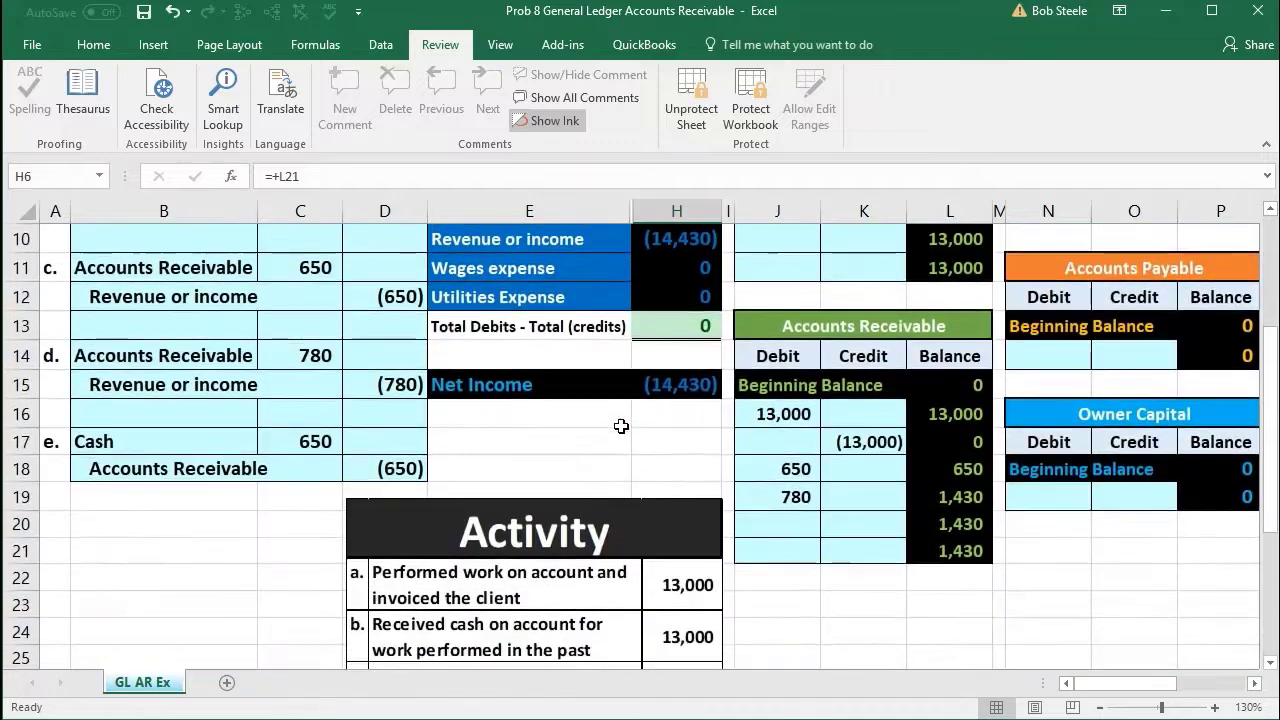
drag(223, 443, 279, 442)
scroll(286, 443, up, 3)
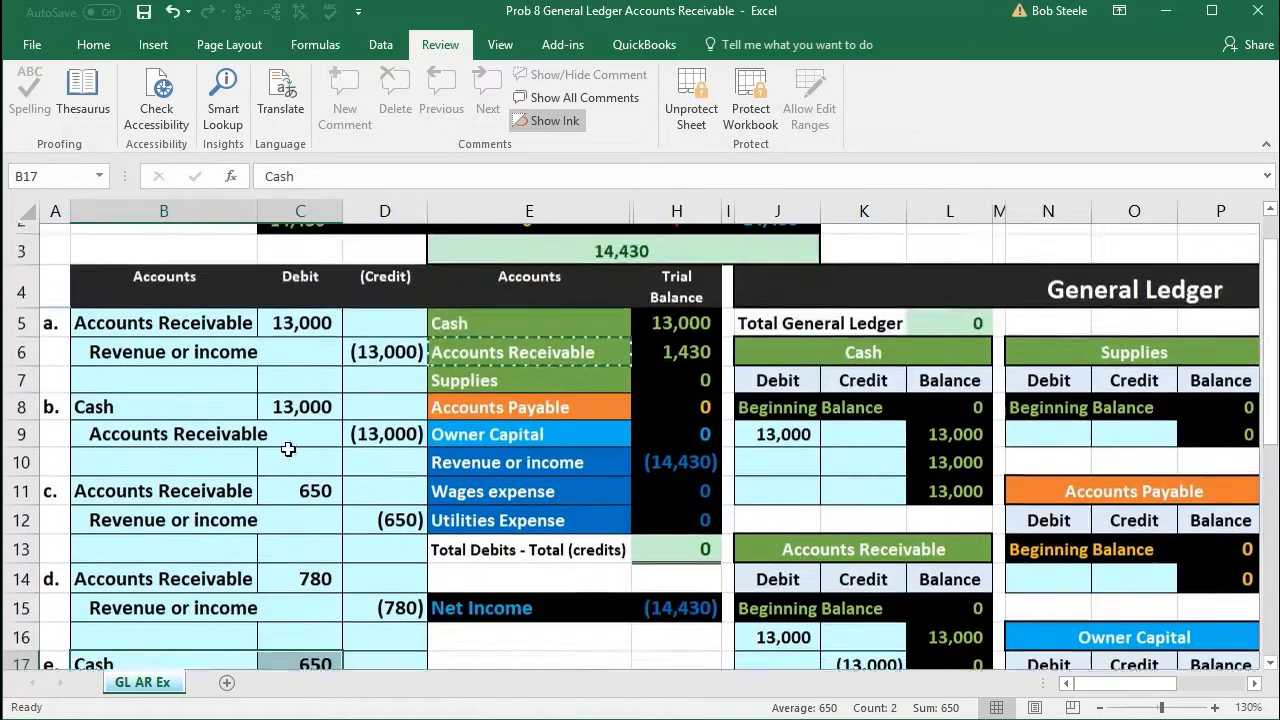
drag(471, 386, 471, 415)
key(ctrl+c)
Post entry e.'s Cash debit to the Cash ledger in cell J10 as a reference to C17
scroll(494, 385, down, 1)
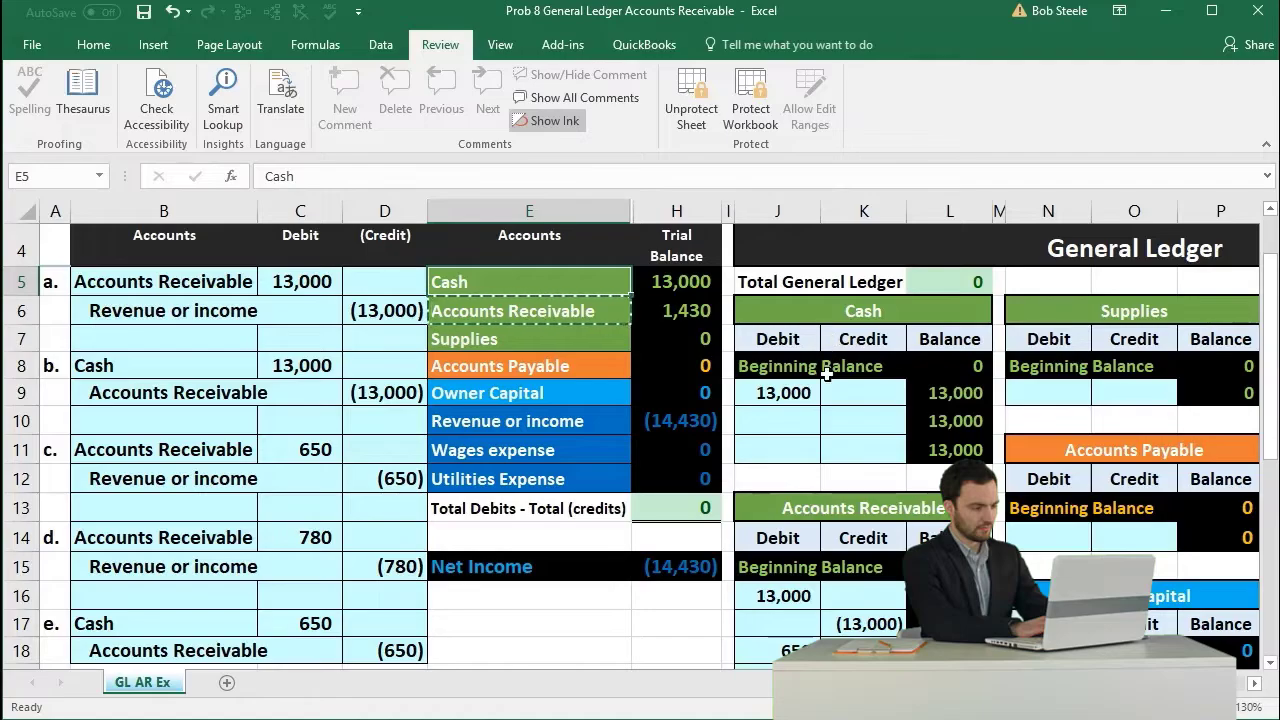
scroll(900, 430, down, 1)
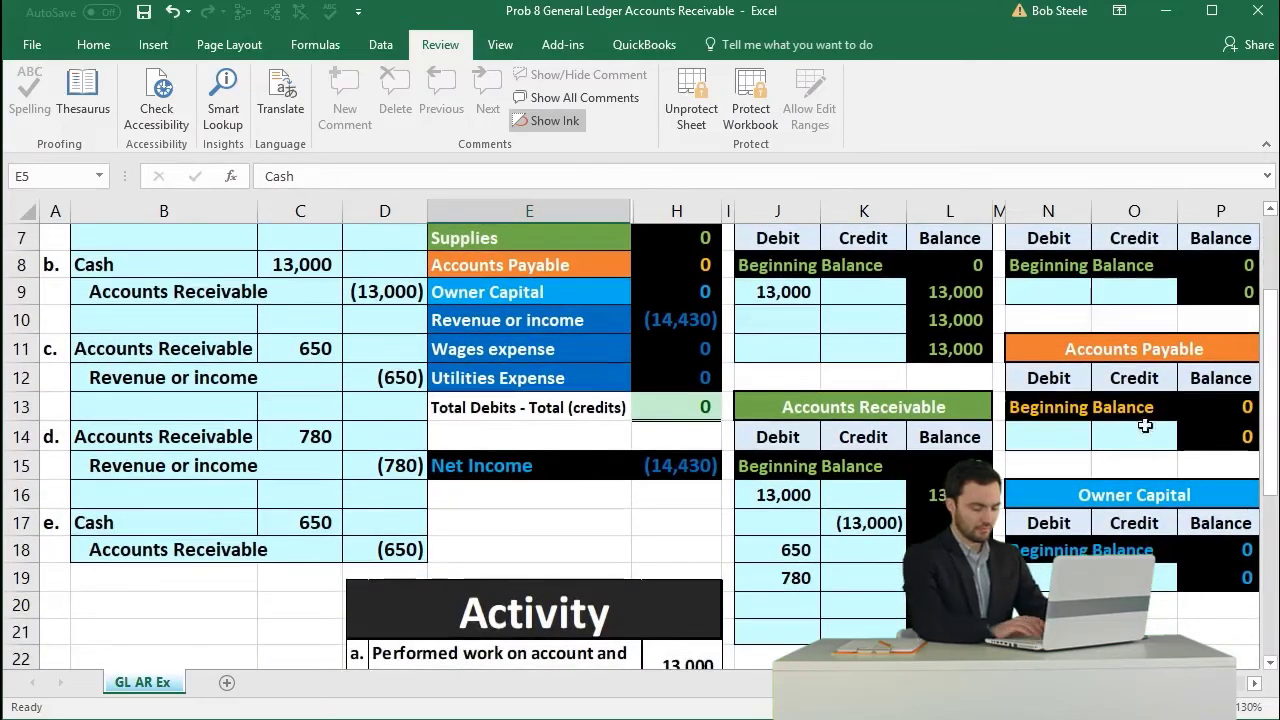
click(1270, 211)
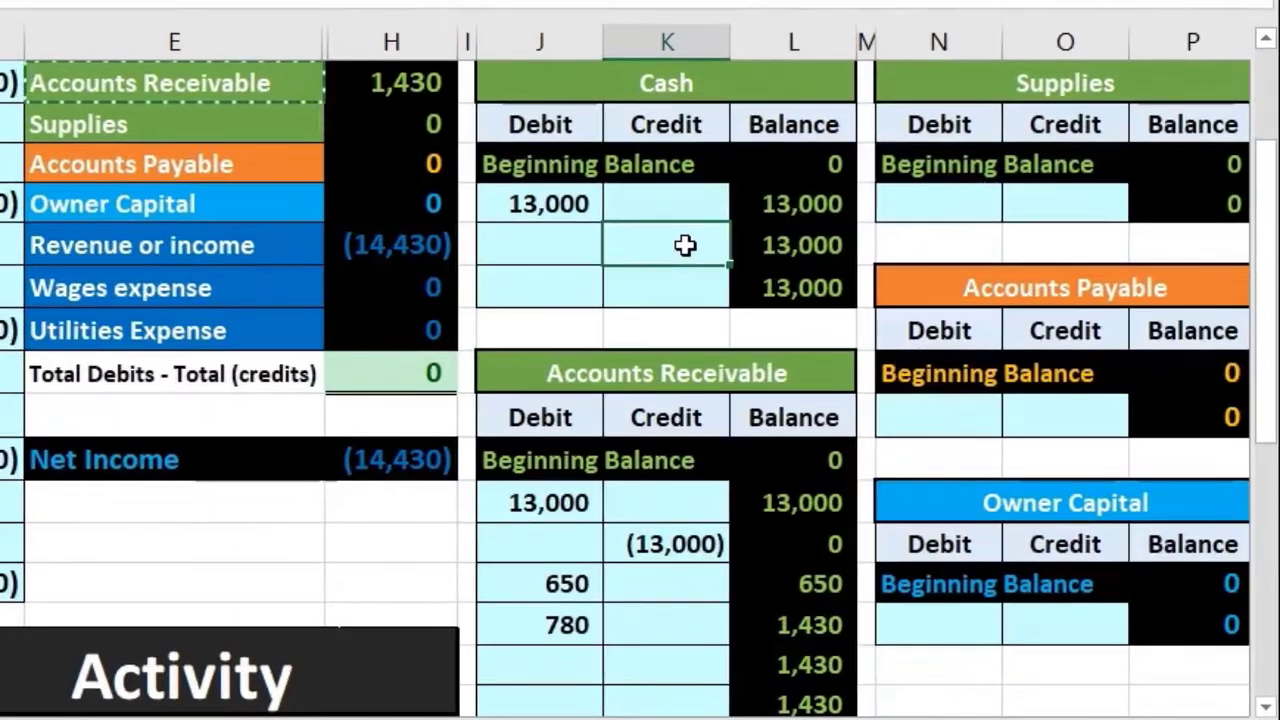
click(560, 241)
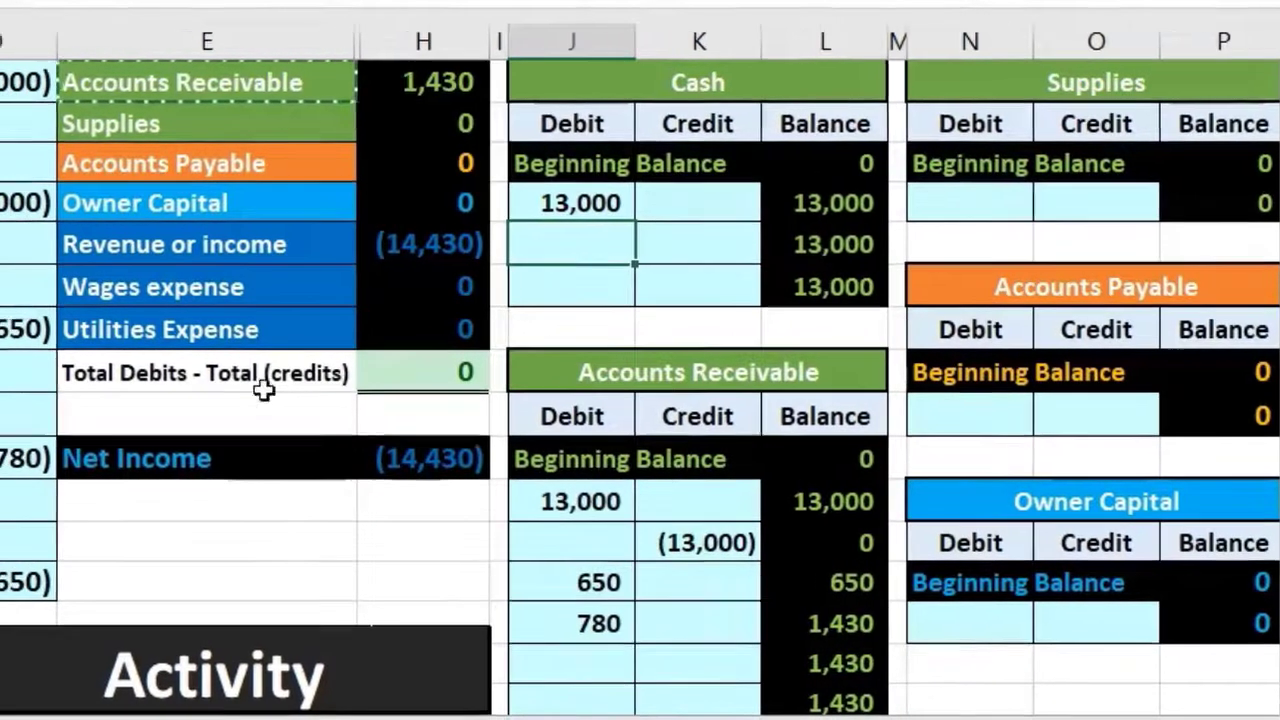
click(306, 526)
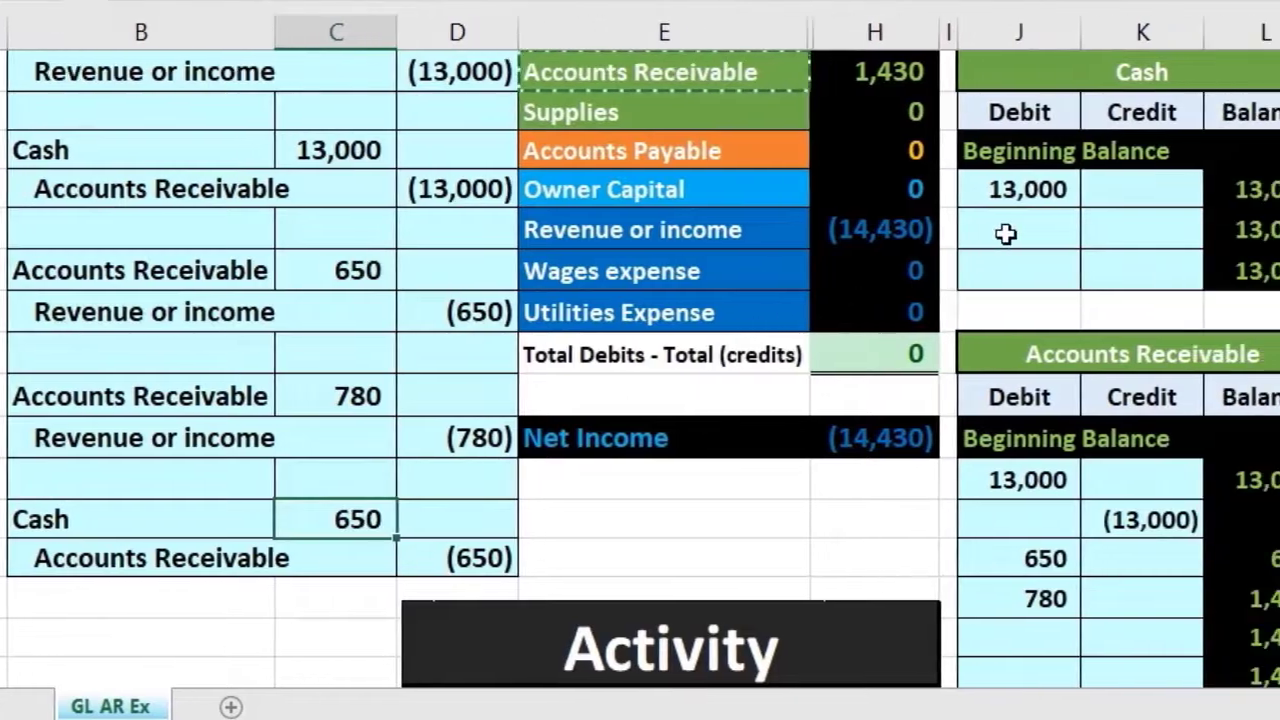
click(1100, 231)
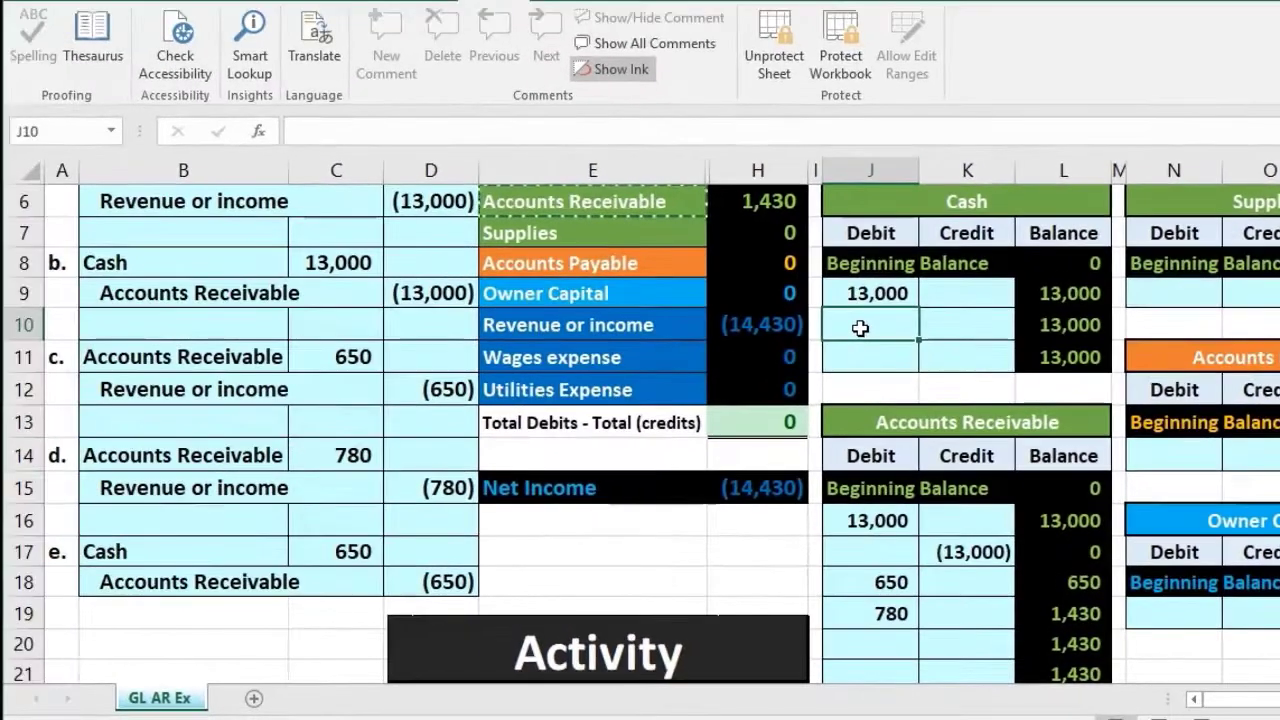
text(=)
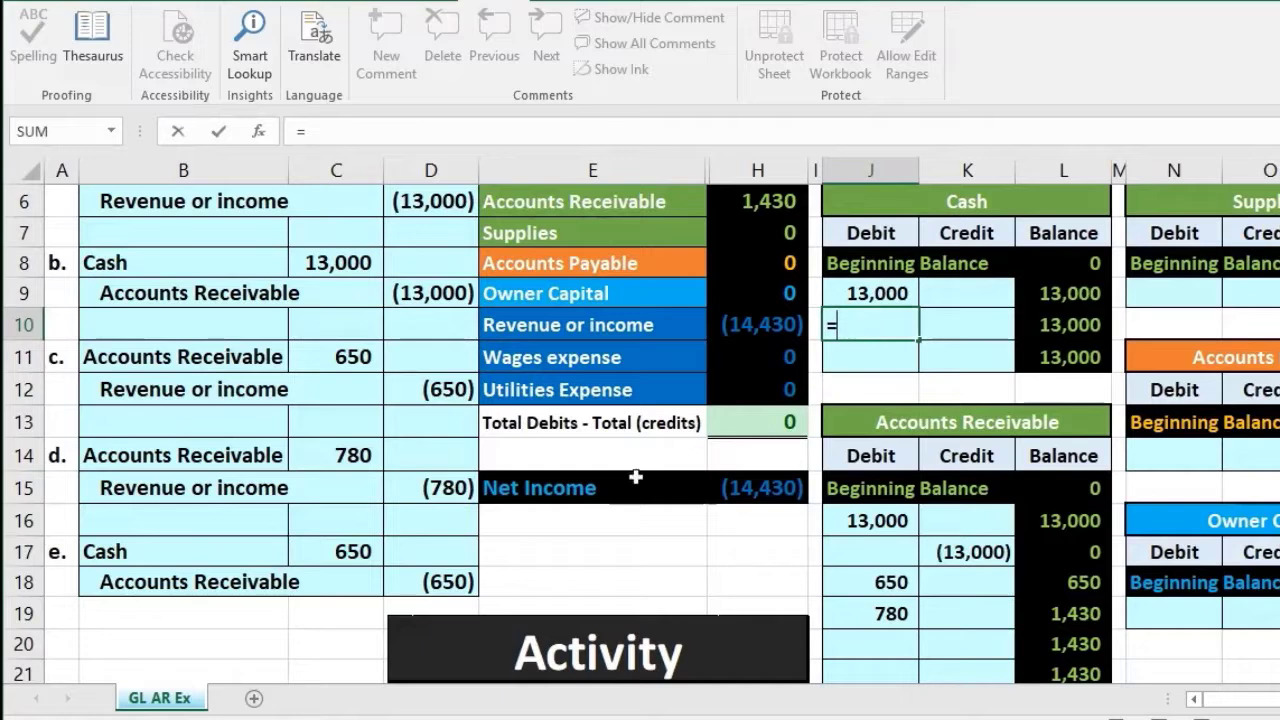
click(381, 549)
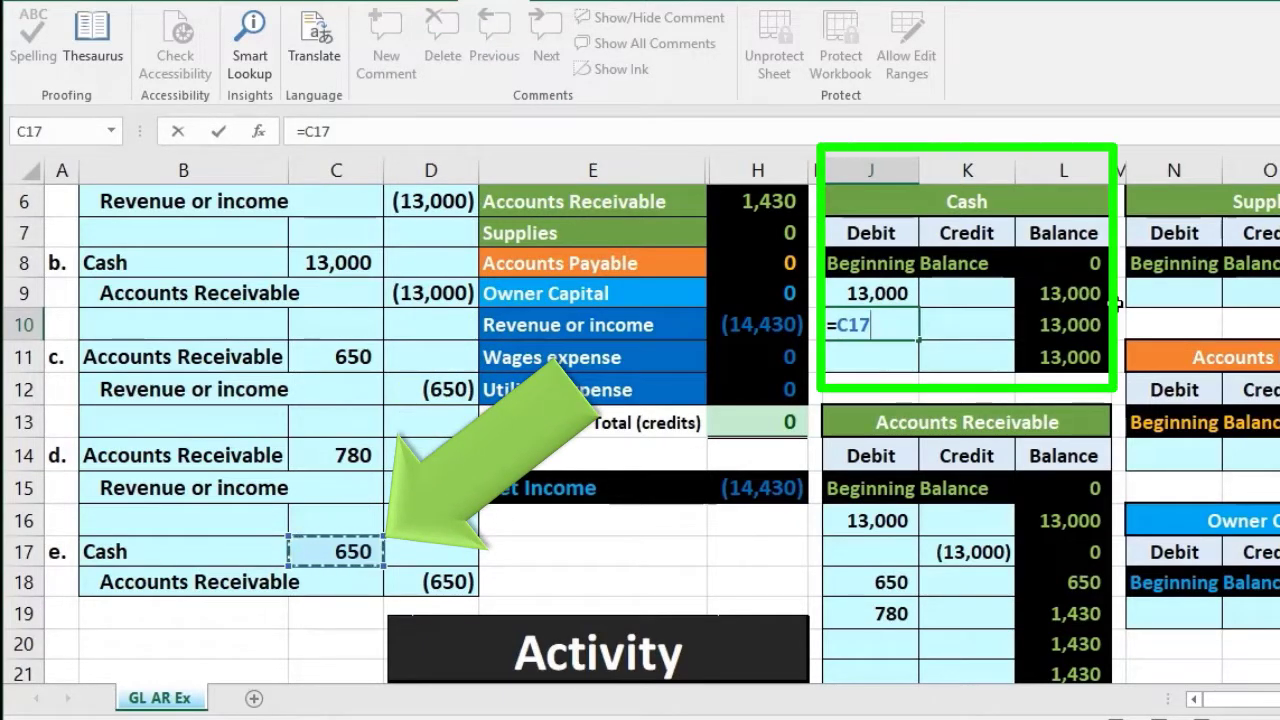
key(Return)
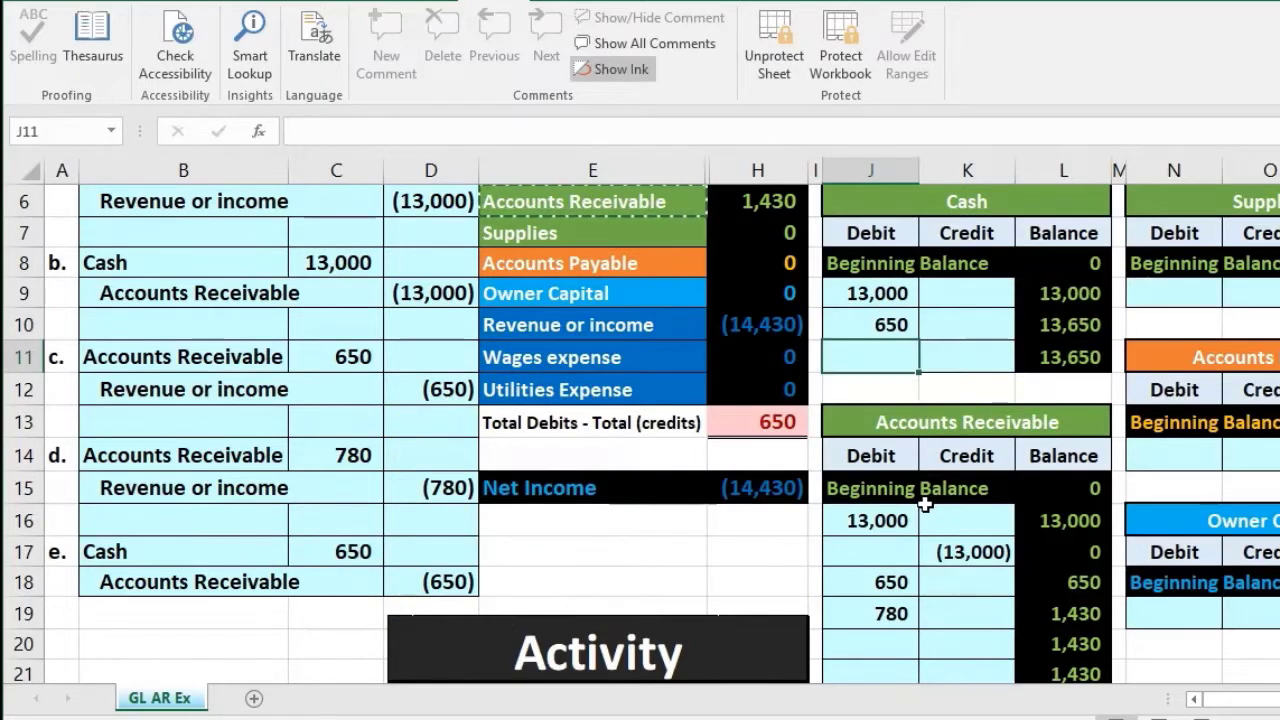
Check the Cash balance in the trial balance and locate the Accounts Receivable credit line of entry e
scroll(925, 505, up, 1)
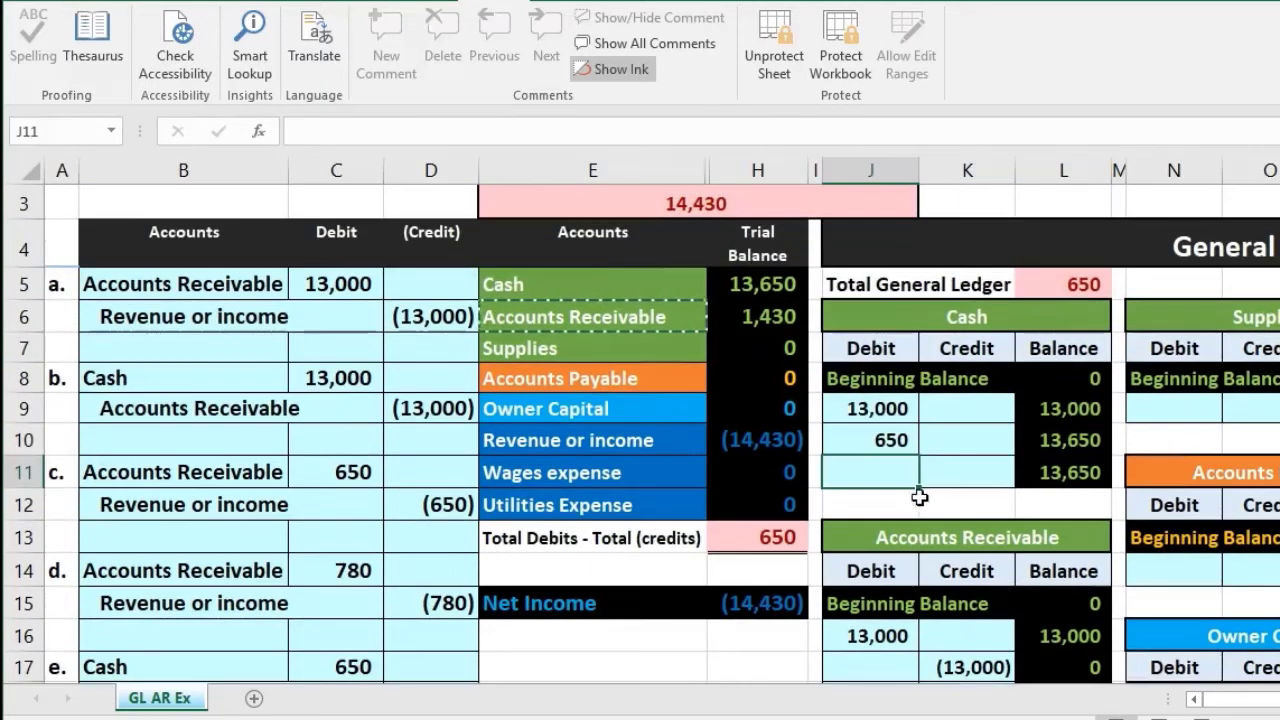
click(766, 284)
scroll(728, 431, down, 1)
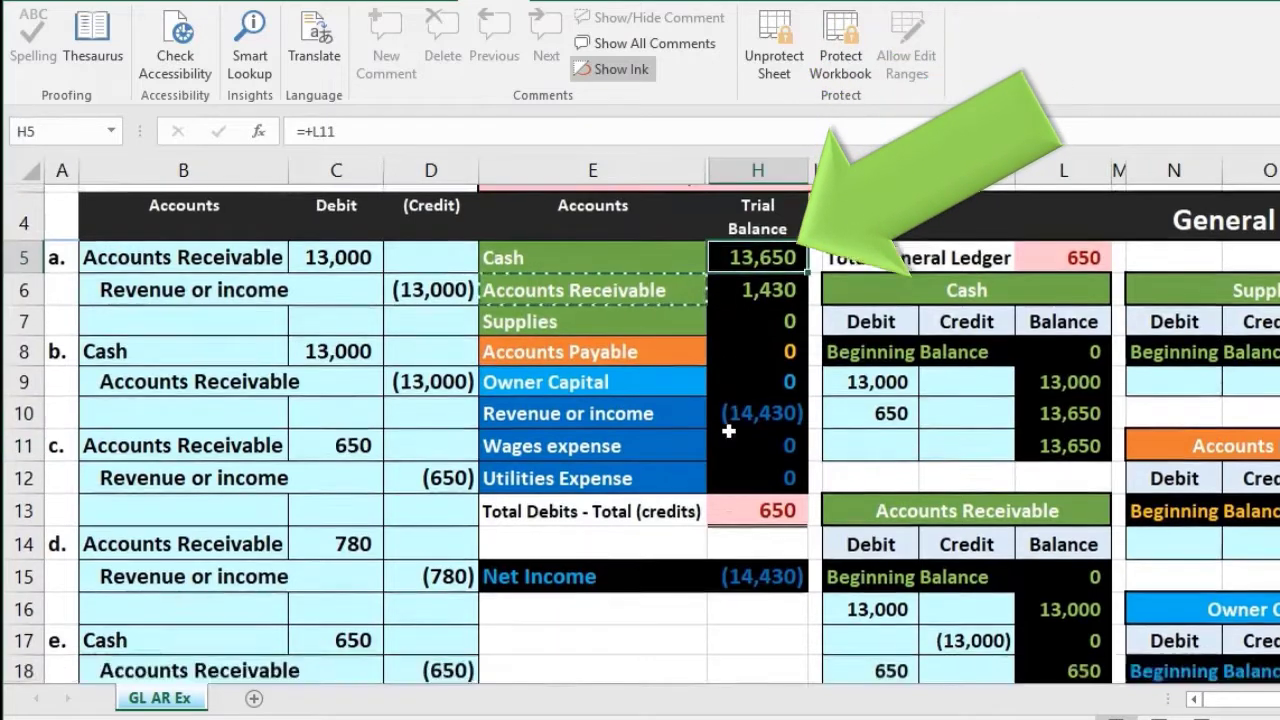
scroll(728, 431, down, 1)
drag(214, 572, 423, 580)
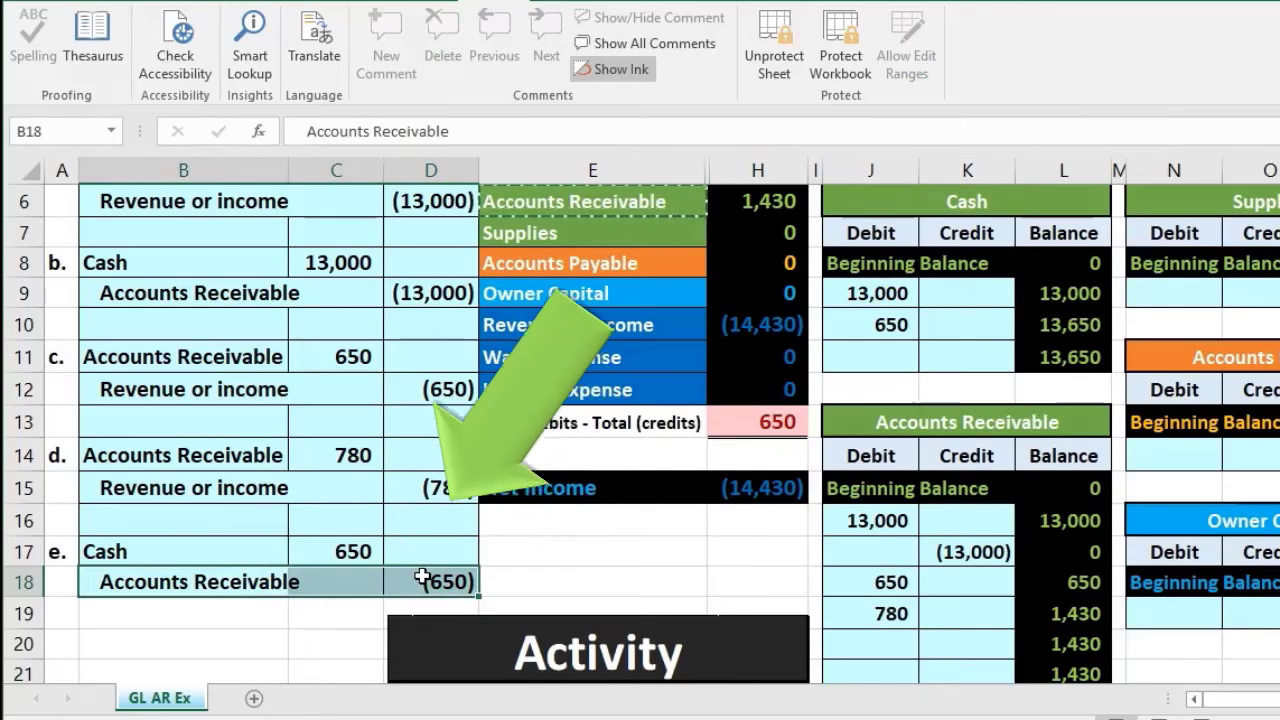
scroll(630, 568, down, 1)
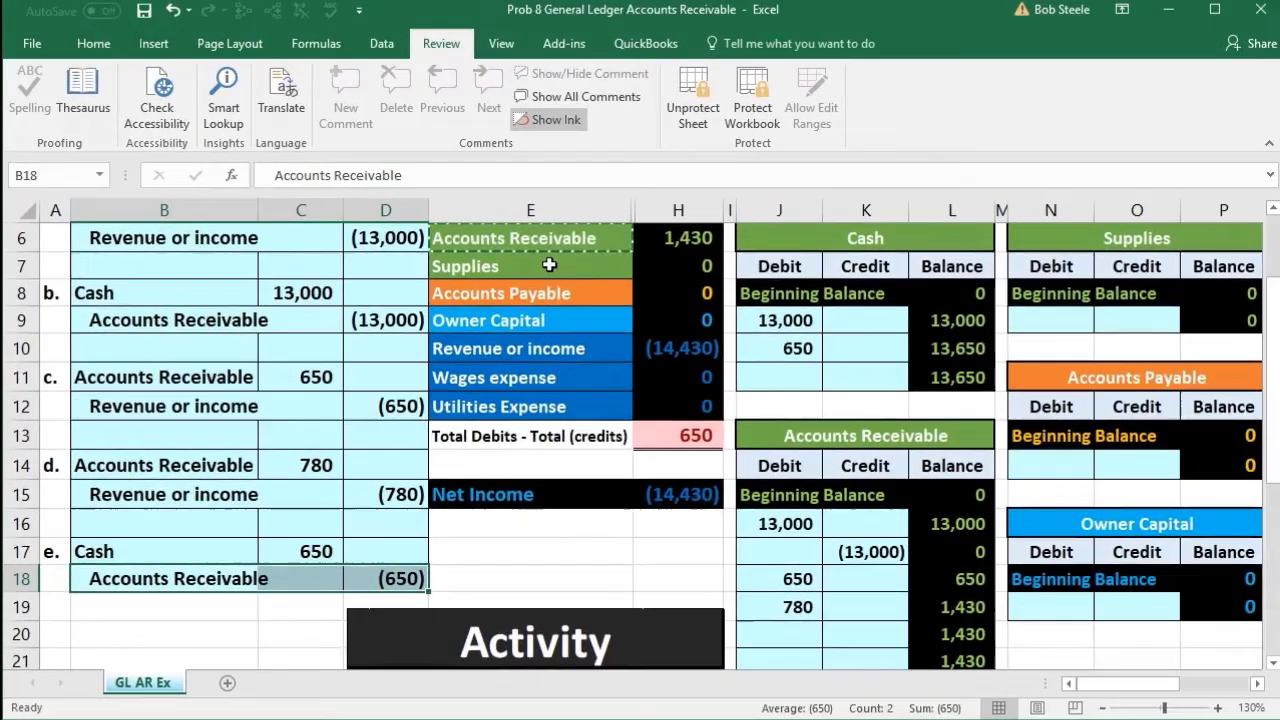
Post entry e.'s Accounts Receivable credit to the Accounts Receivable ledger in cell K20 as a reference to D18
click(537, 237)
key(ctrl+c)
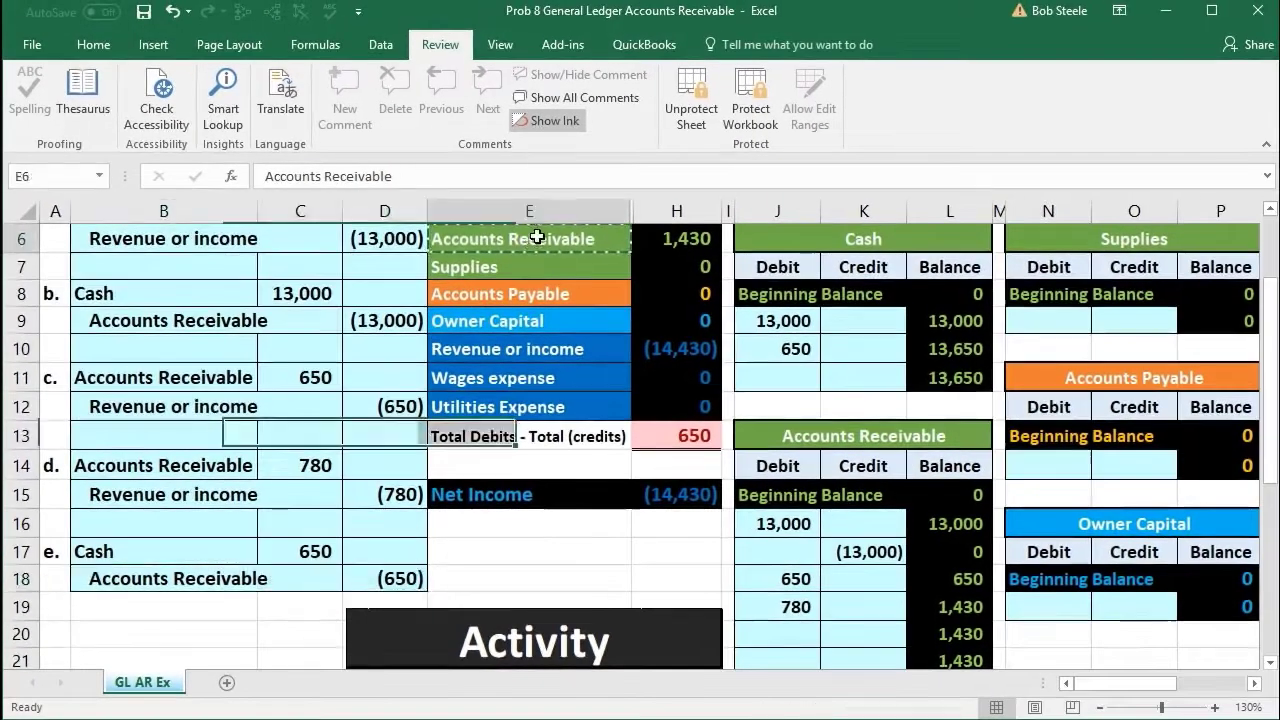
scroll(653, 321, down, 1)
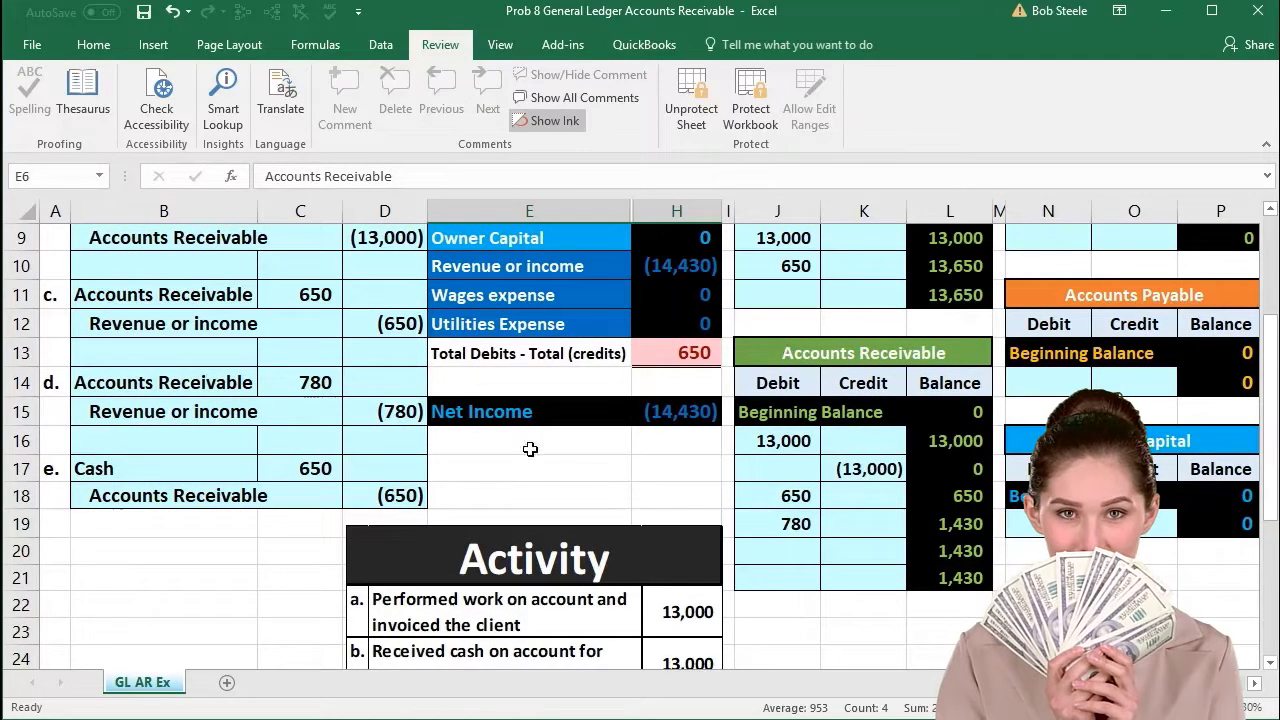
click(413, 496)
click(768, 384)
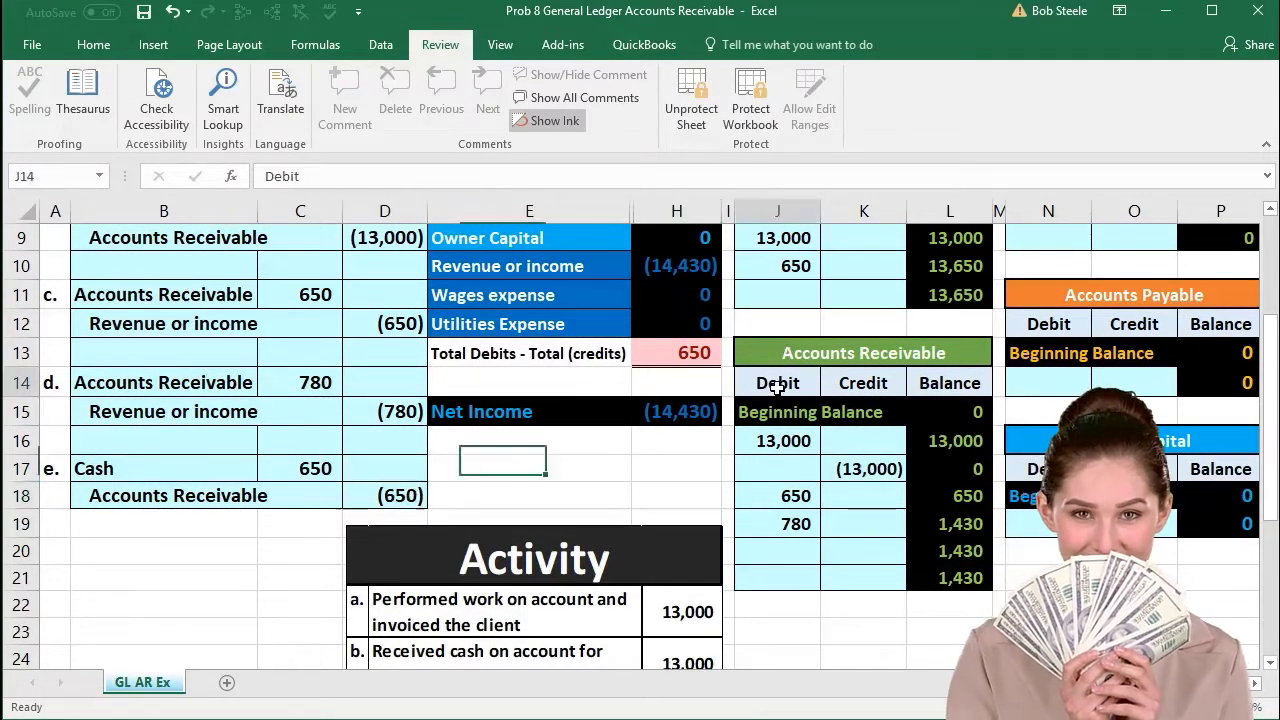
click(842, 389)
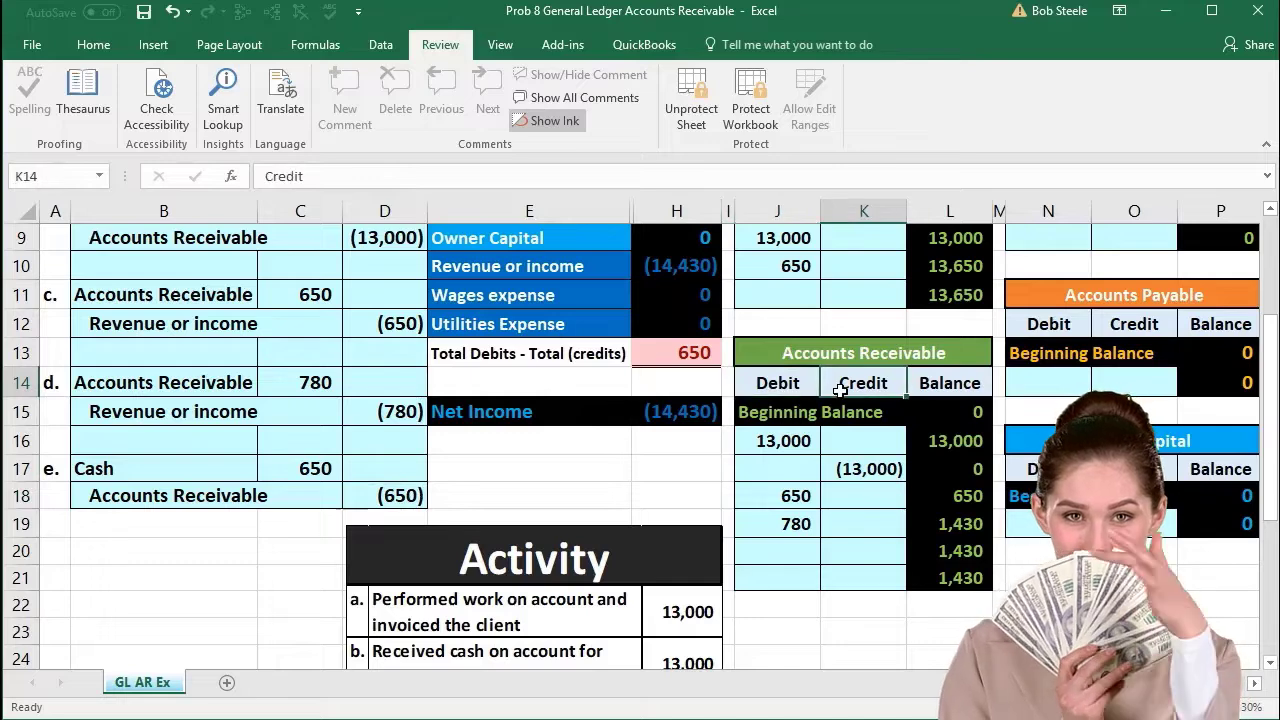
click(855, 548)
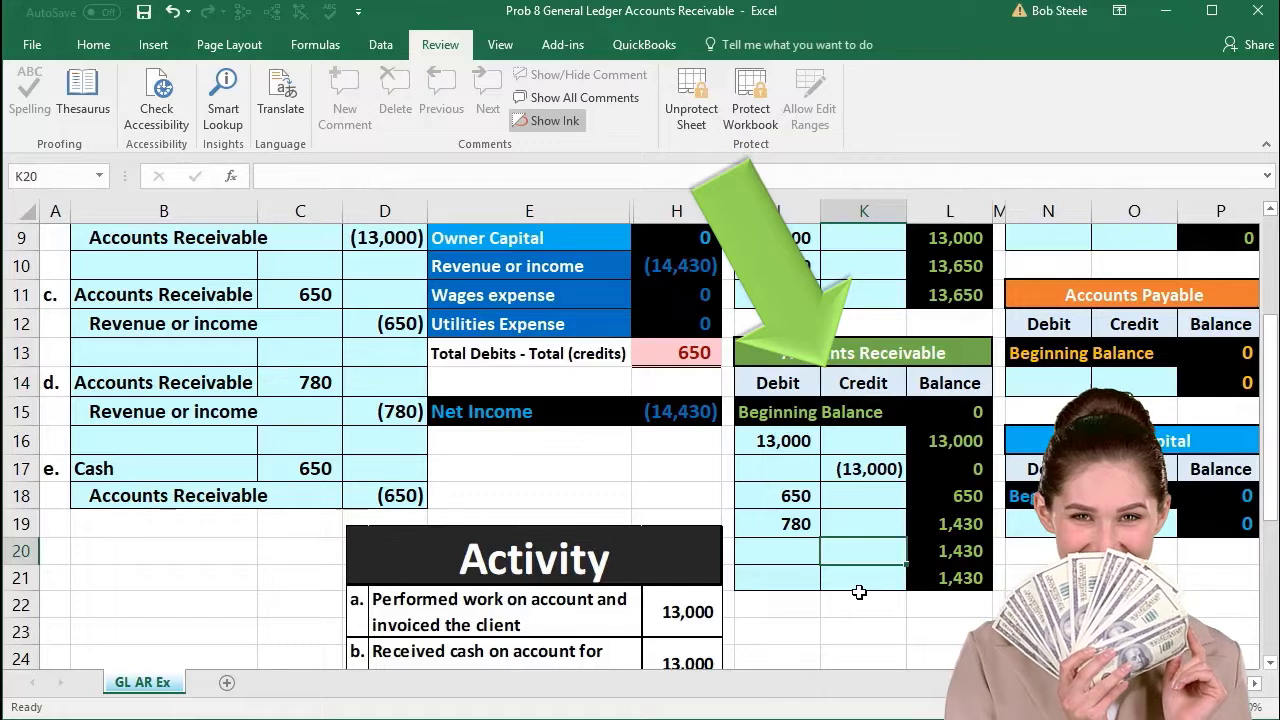
text(=)
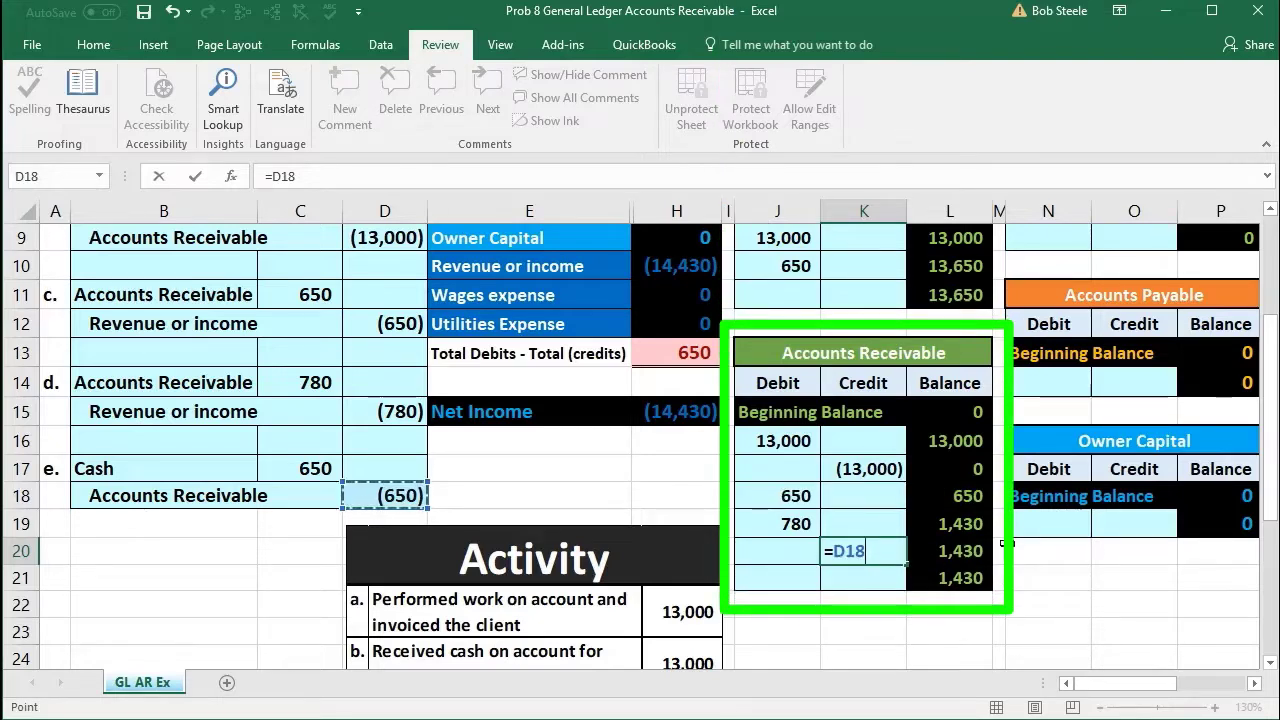
key(Return)
Check the Accounts Receivable ledger balance in L20 against the trial balance, and check the trial balance's debits-minus-credits total
click(950, 550)
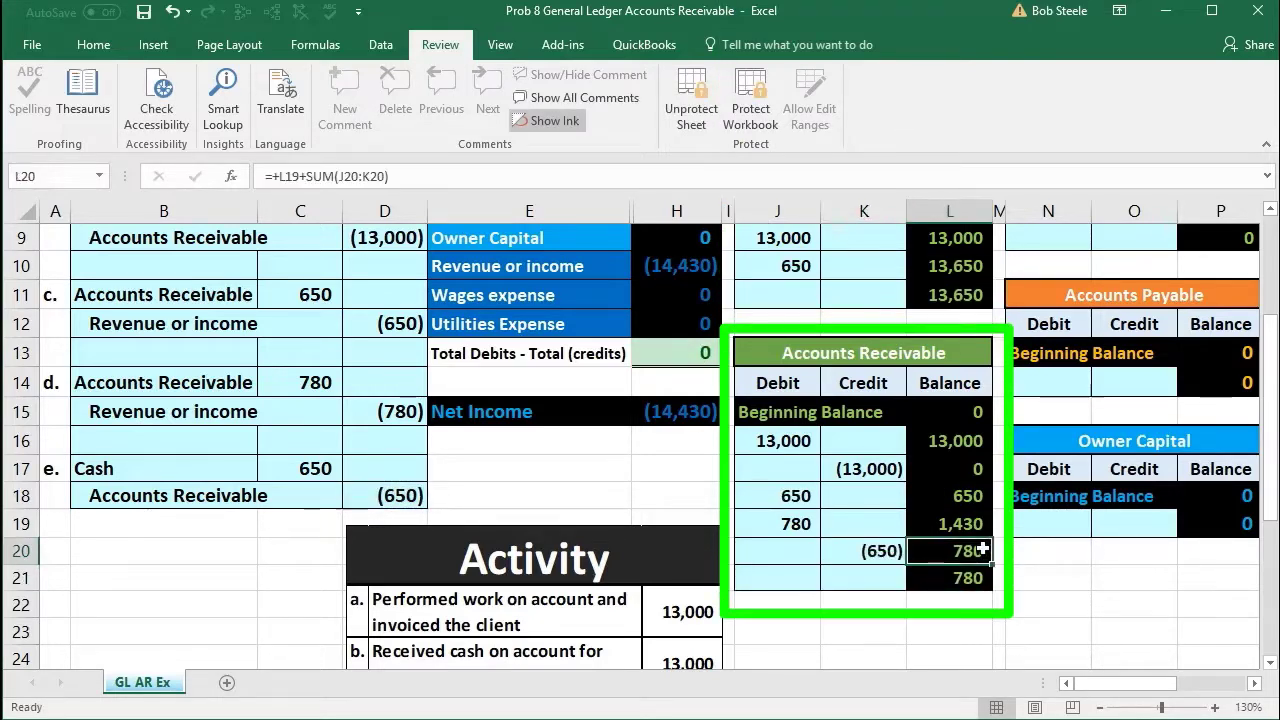
scroll(899, 563, up, 1)
scroll(899, 563, up, 2)
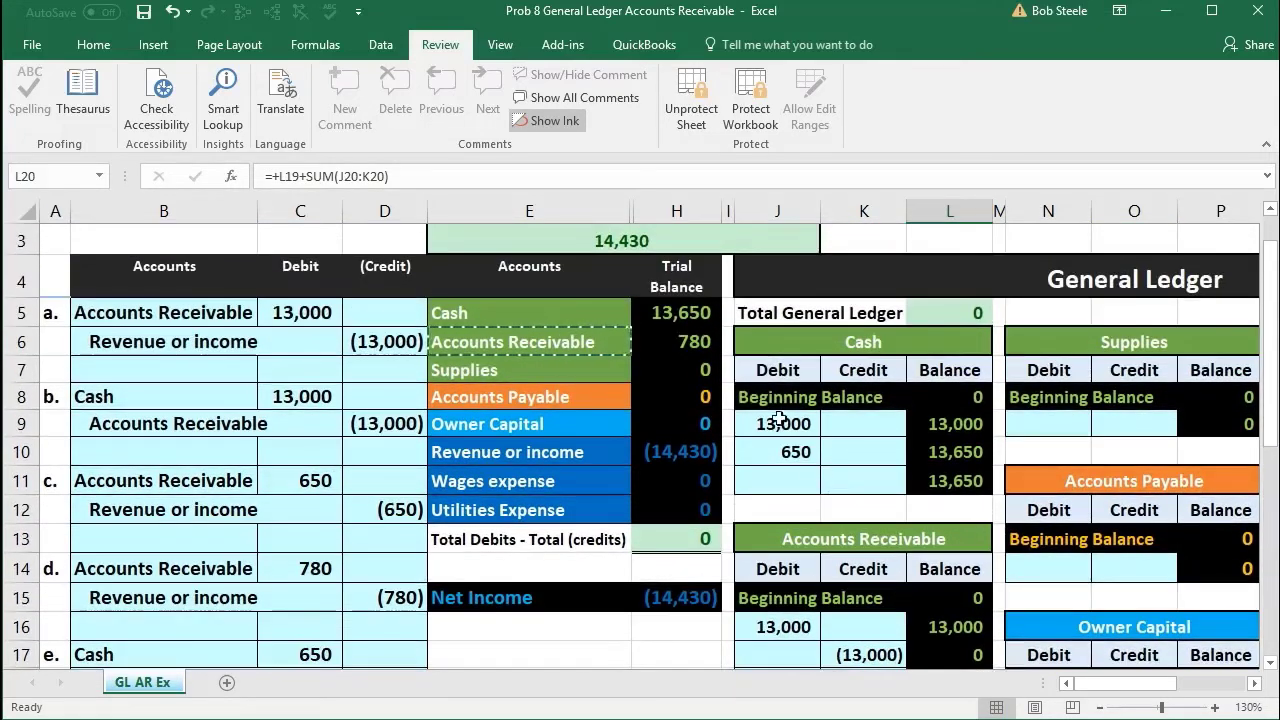
click(707, 350)
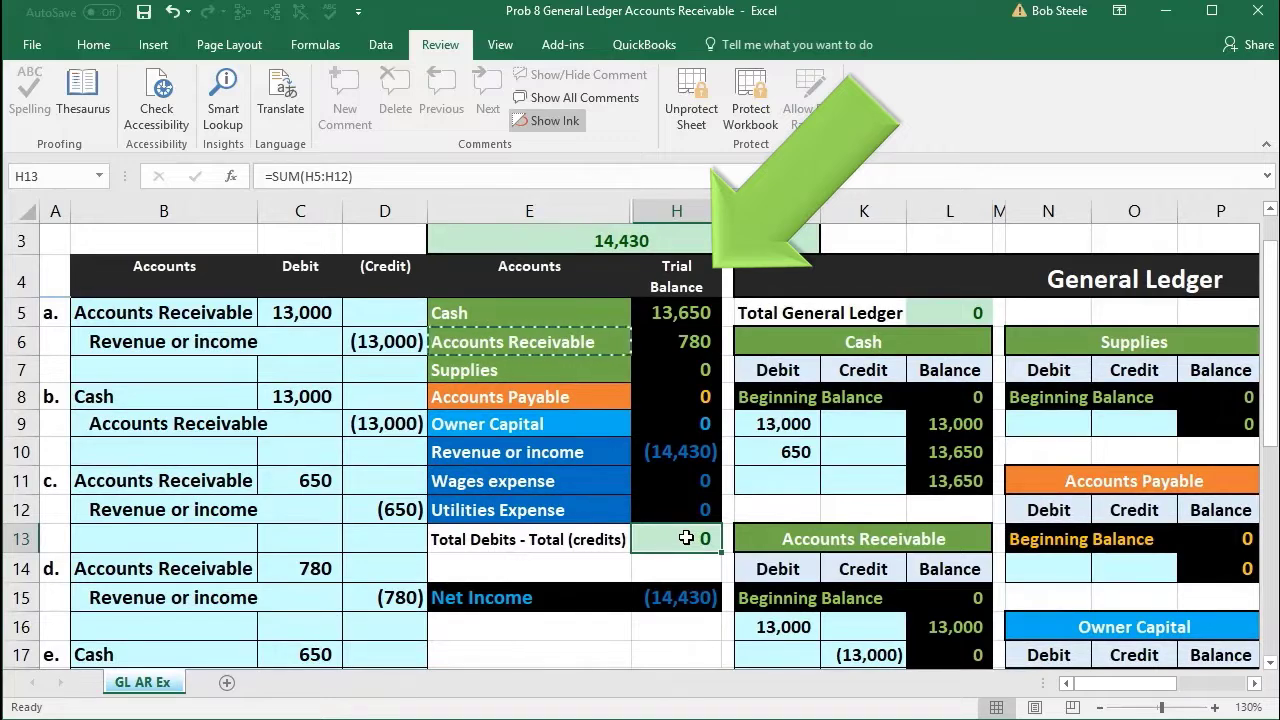
scroll(606, 566, down, 1)
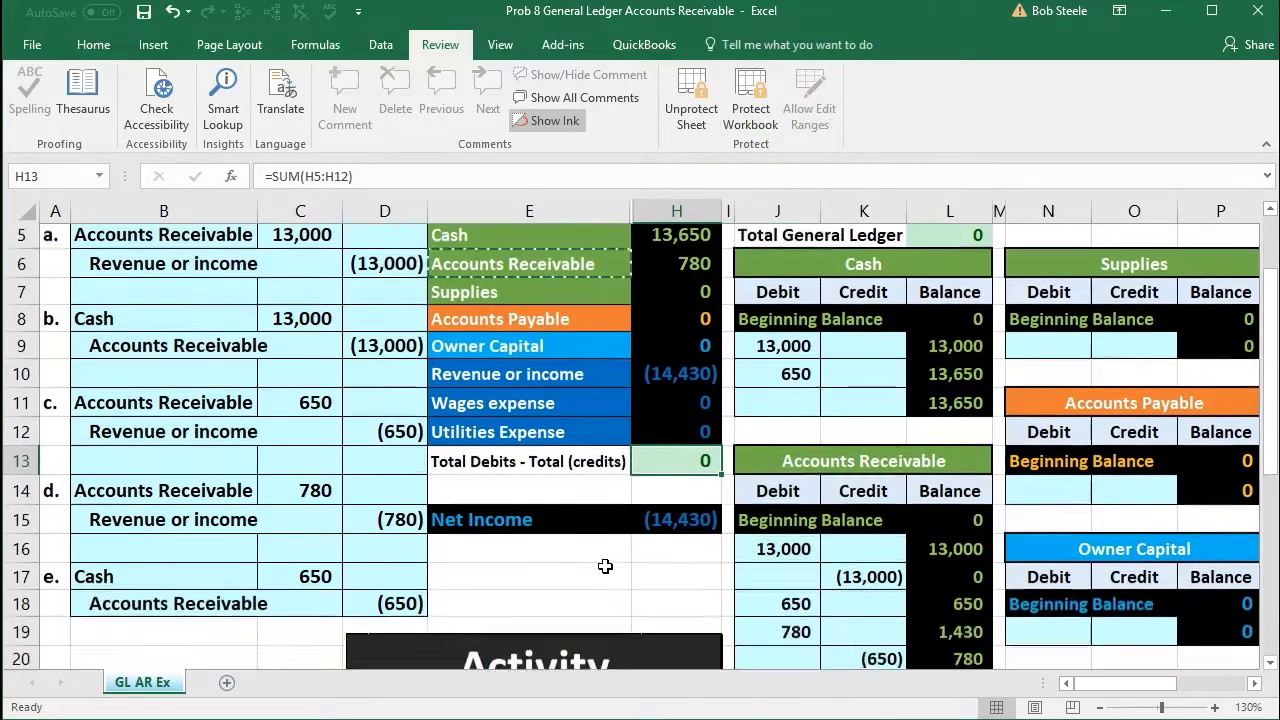
scroll(605, 566, down, 1)
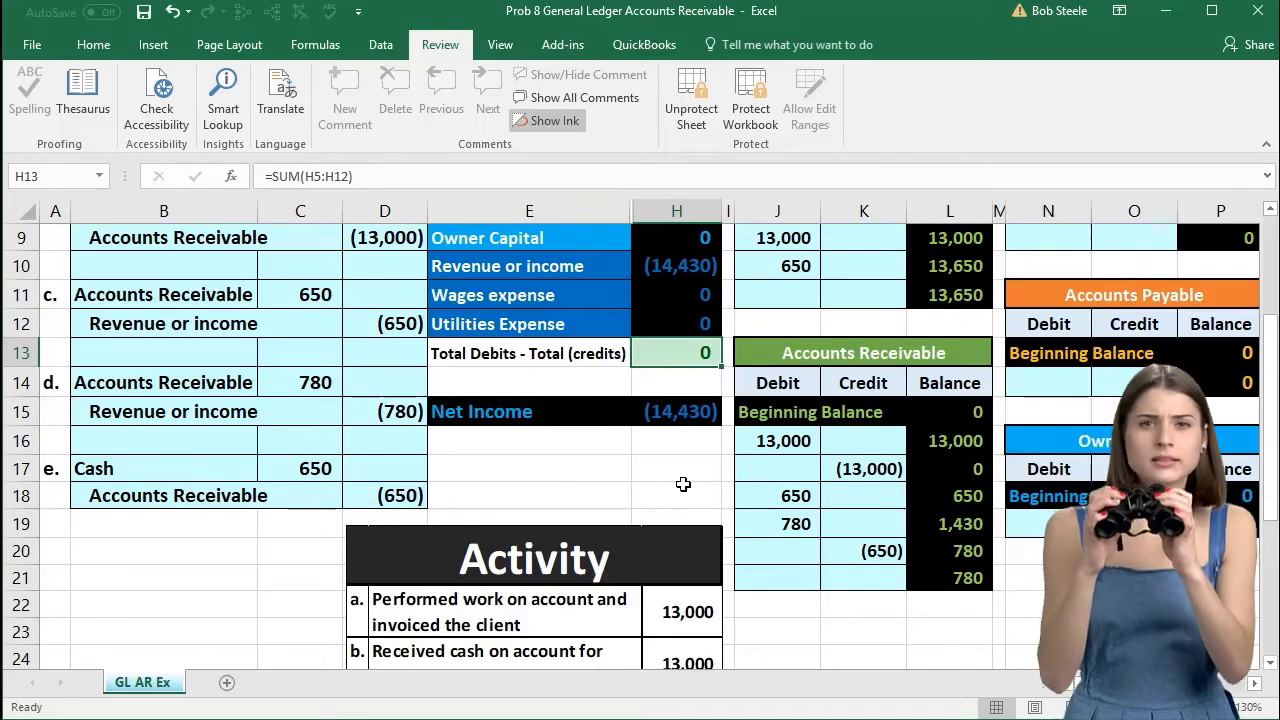
Review the Accounts Receivable ledger, matching each debit in J16:J19 with the payment credits in K17 and K20
click(773, 441)
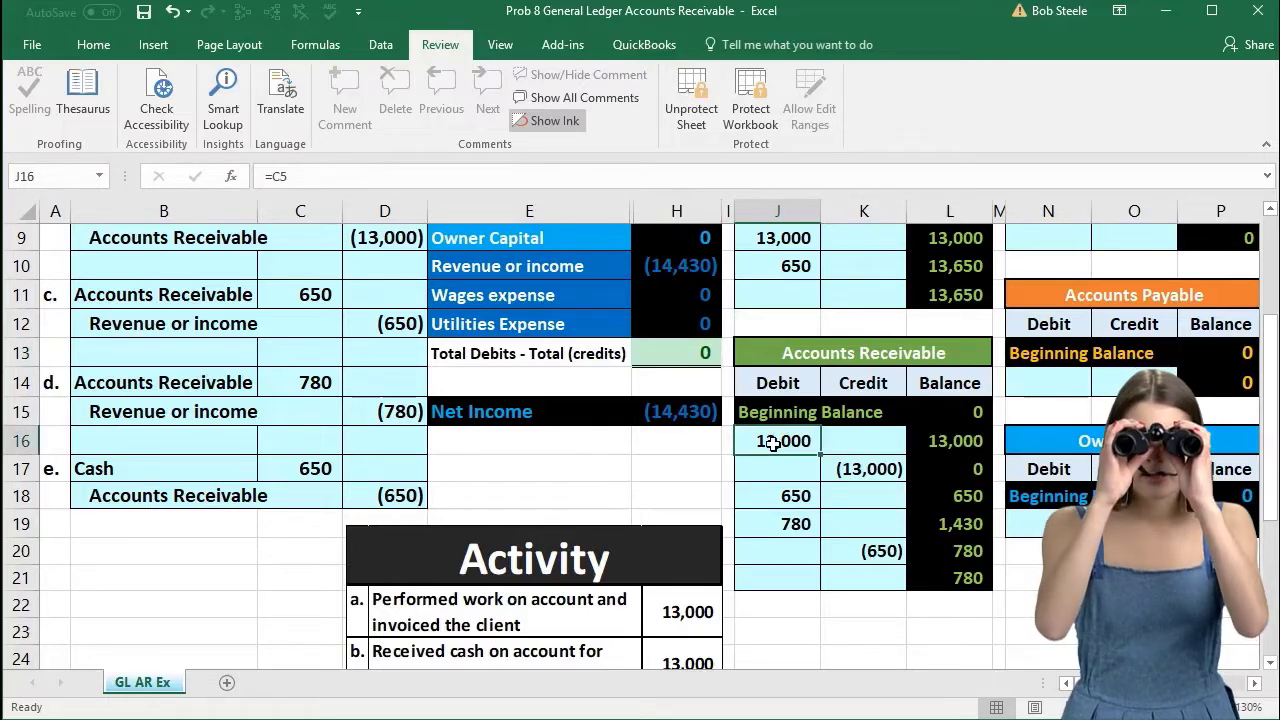
click(870, 468)
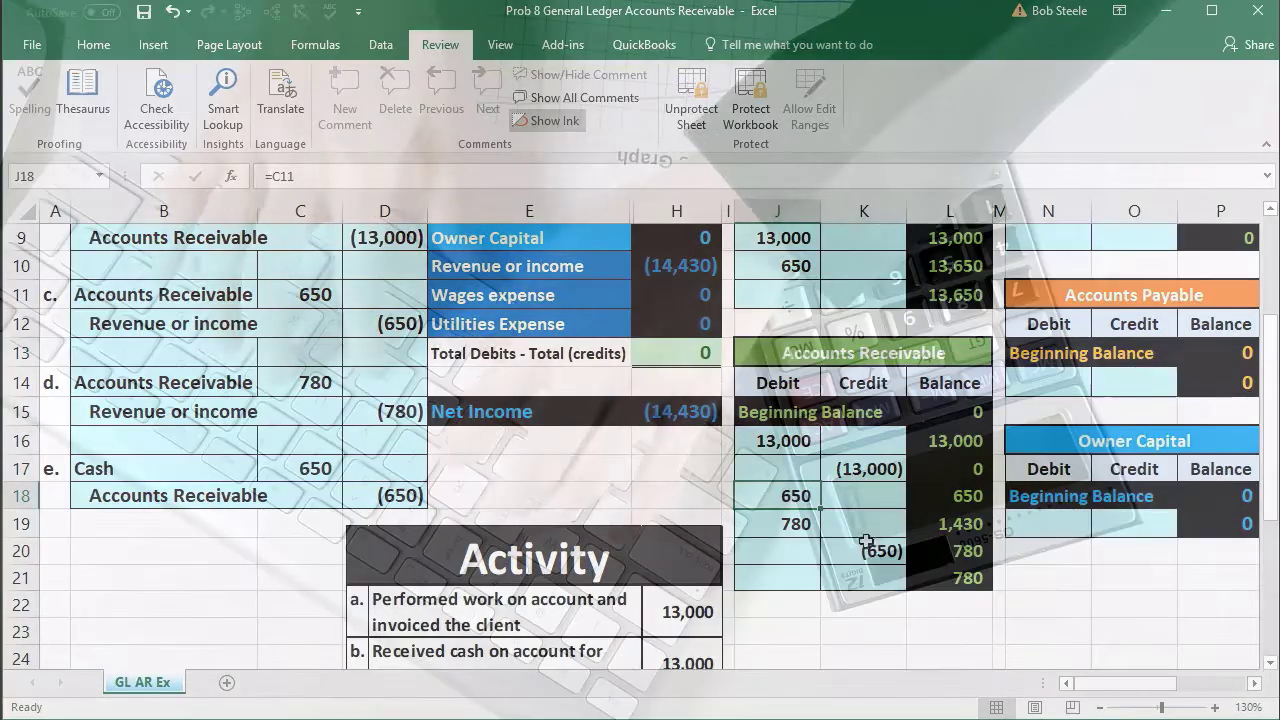
click(880, 553)
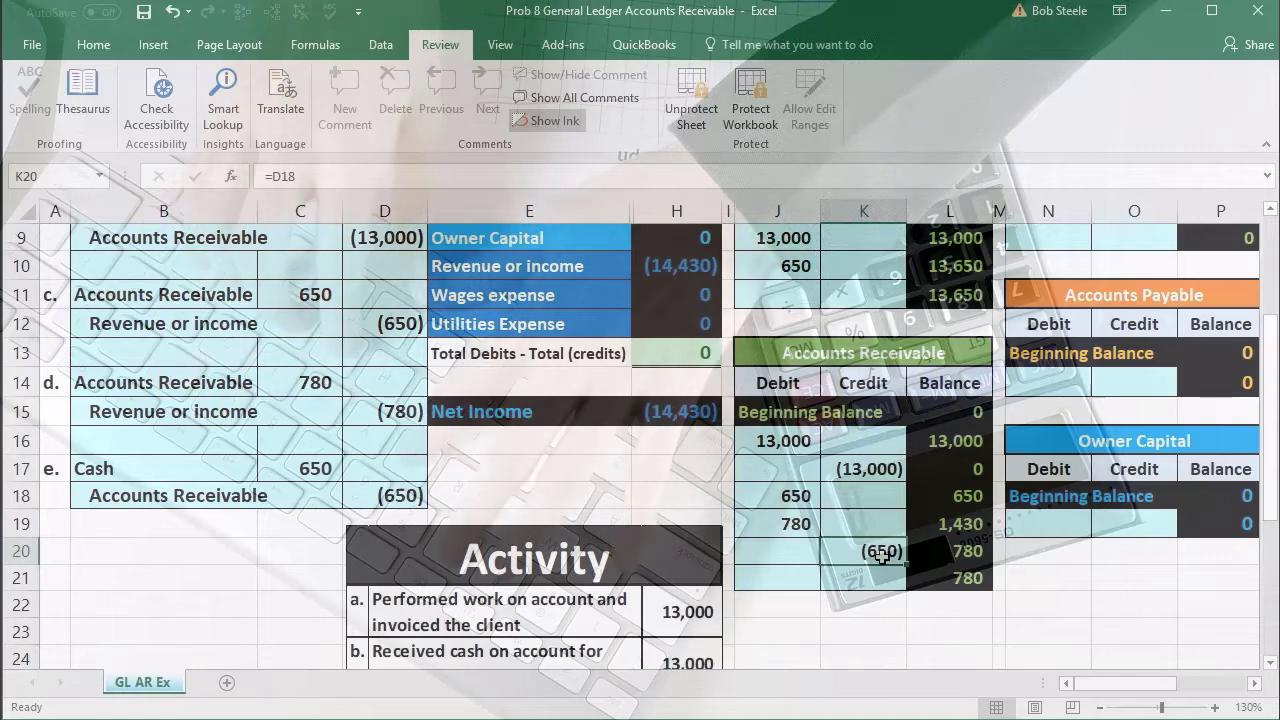
click(785, 521)
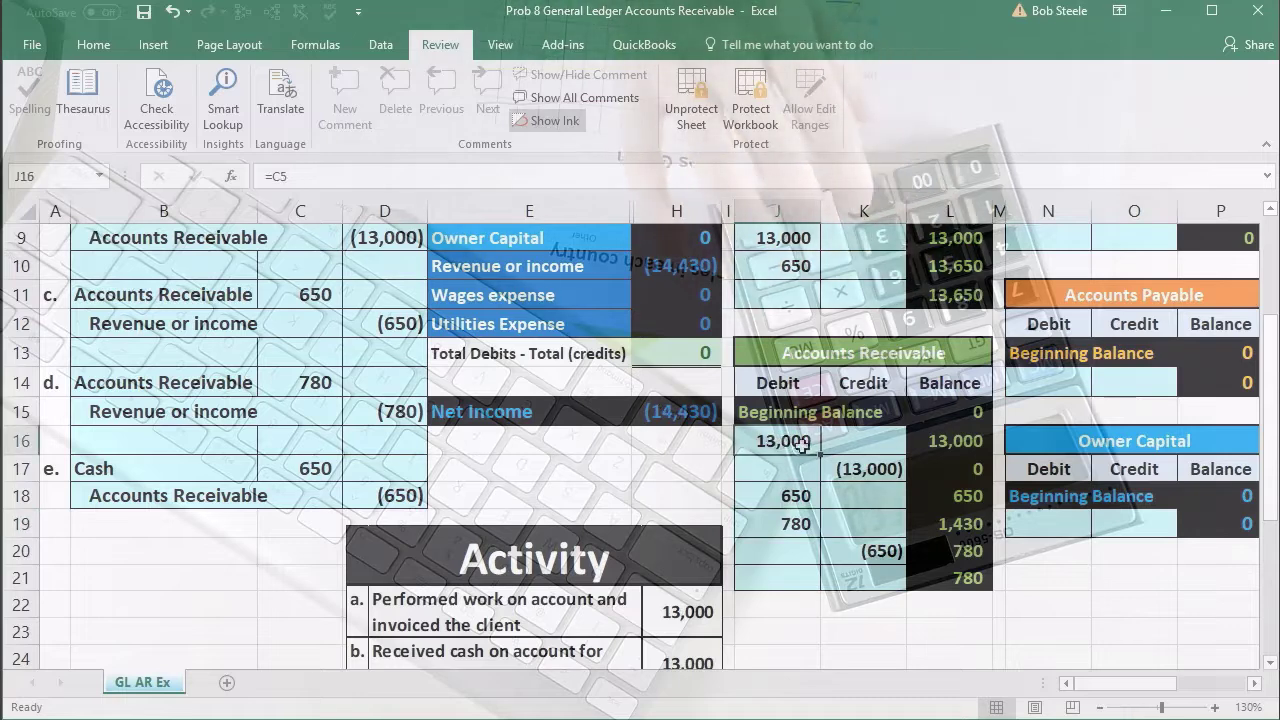
drag(778, 450, 838, 467)
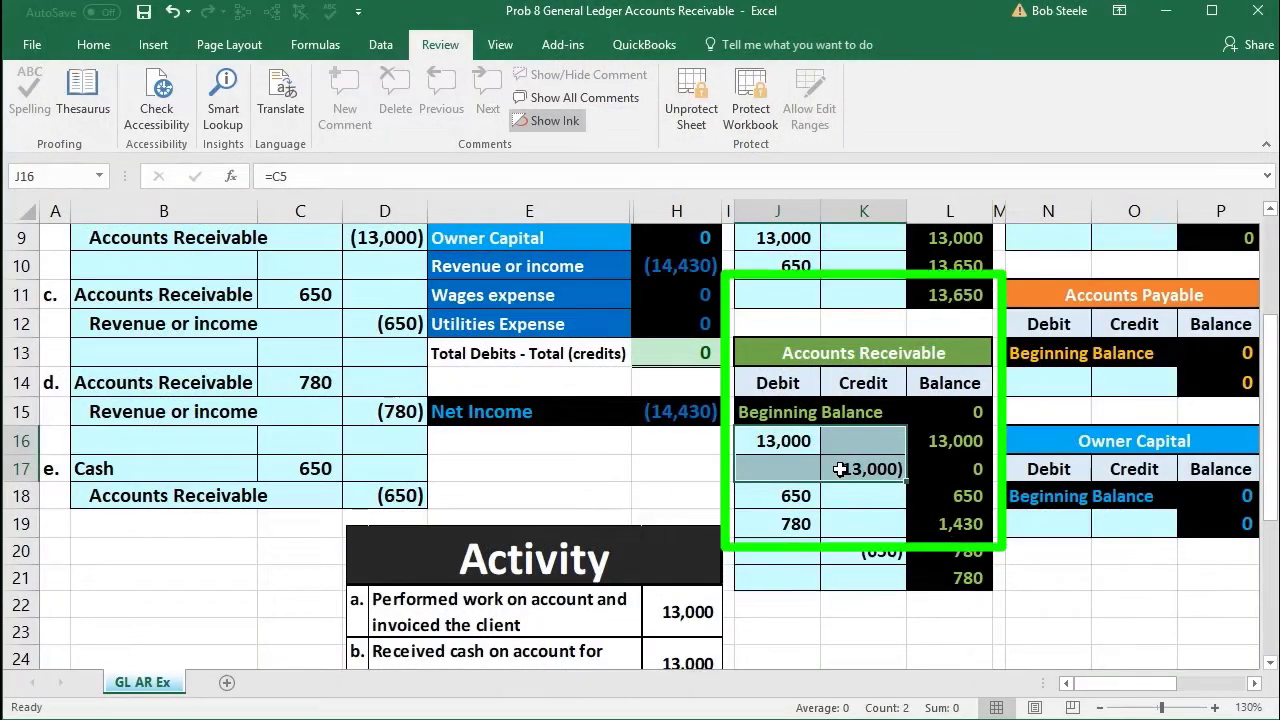
click(795, 497)
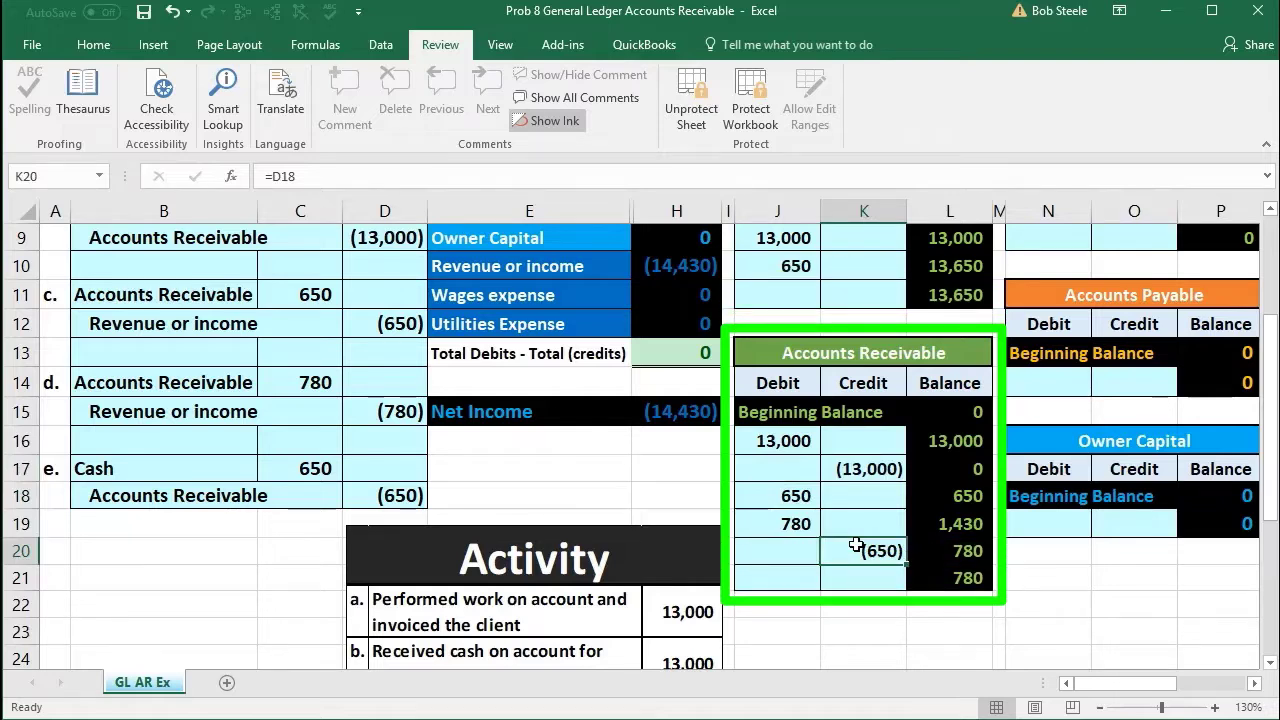
click(786, 446)
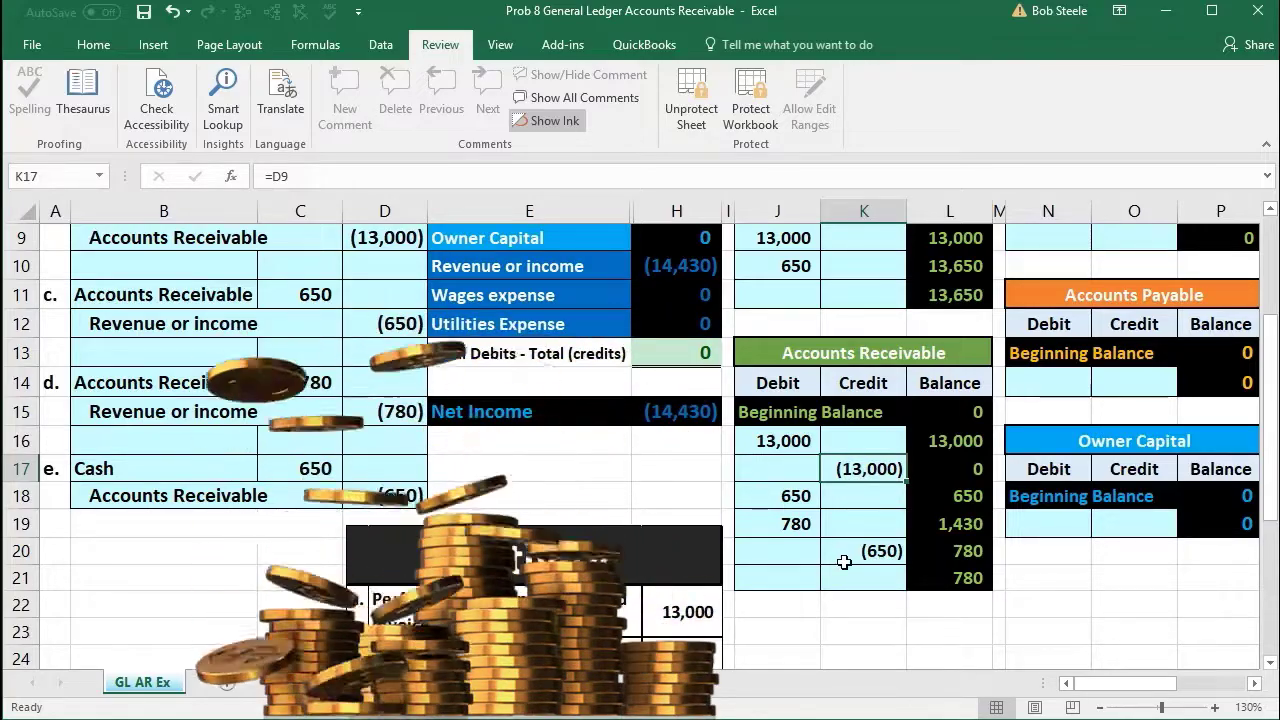
Examine the credits posted to the Revenue or income ledger in S9:S11 and its empty debit column
drag(1094, 688, 1150, 683)
scroll(903, 569, up, 2)
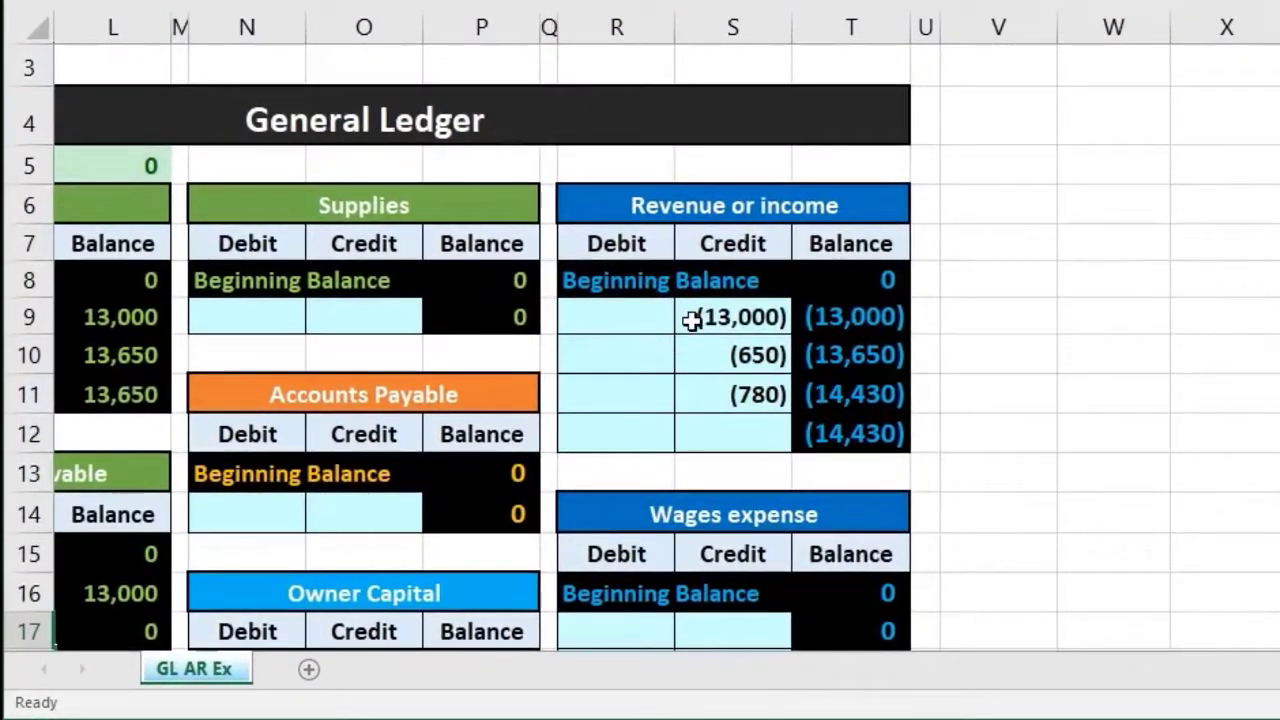
click(692, 319)
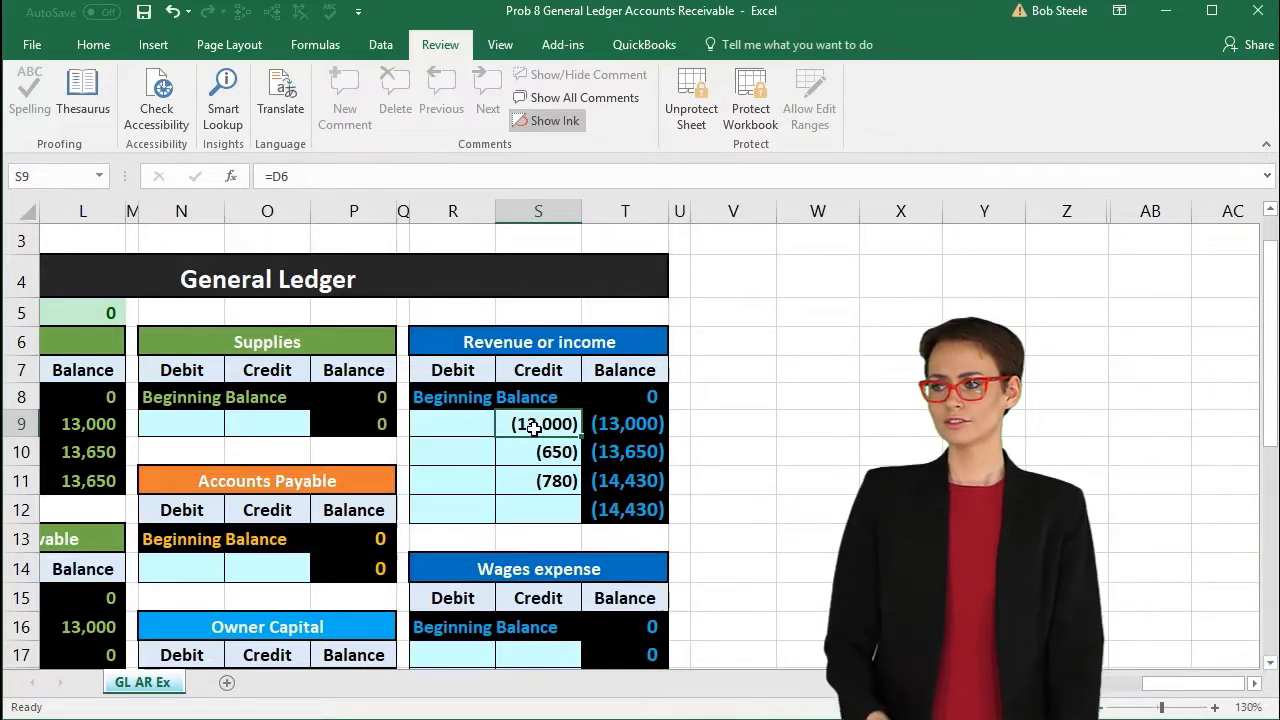
drag(535, 427, 533, 477)
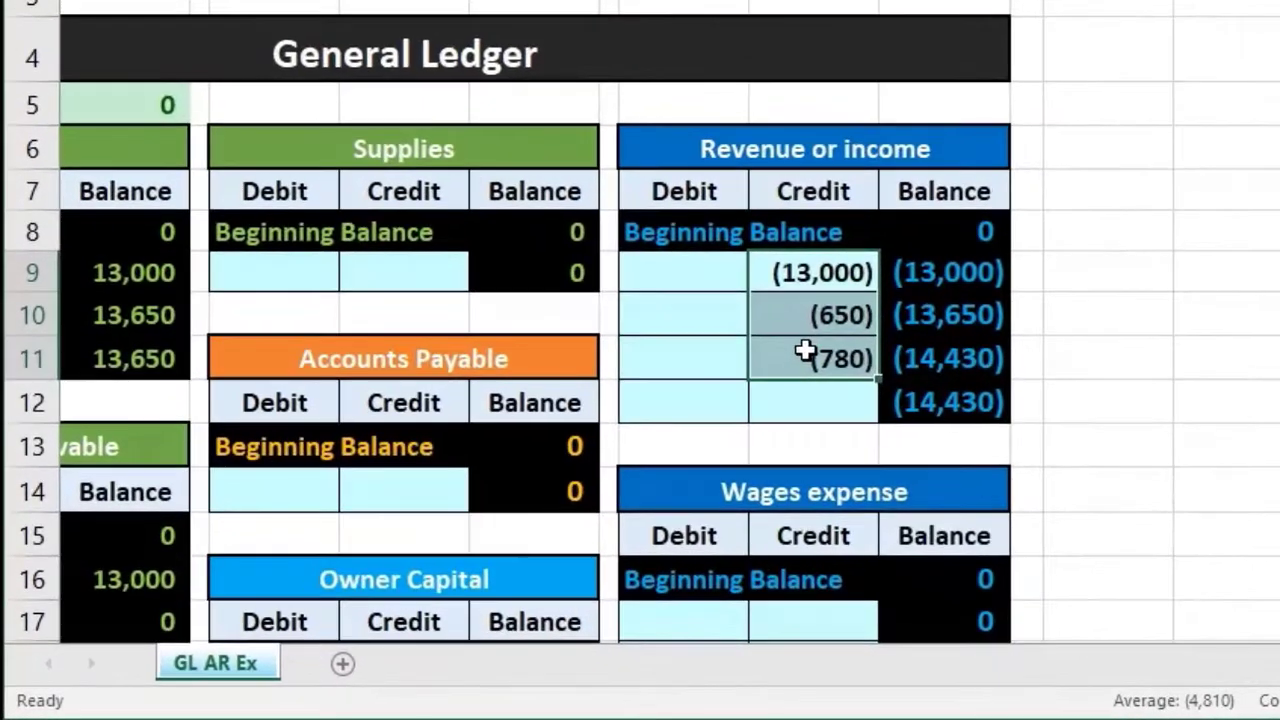
click(713, 408)
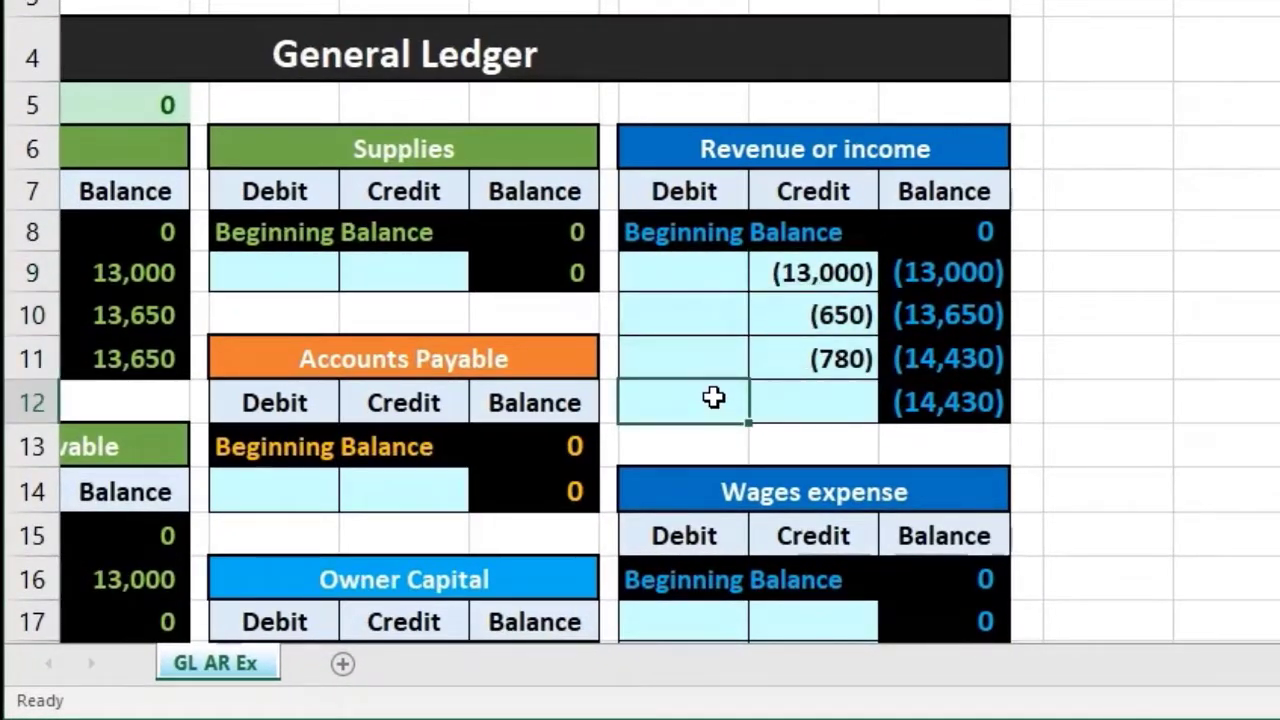
drag(812, 277, 808, 340)
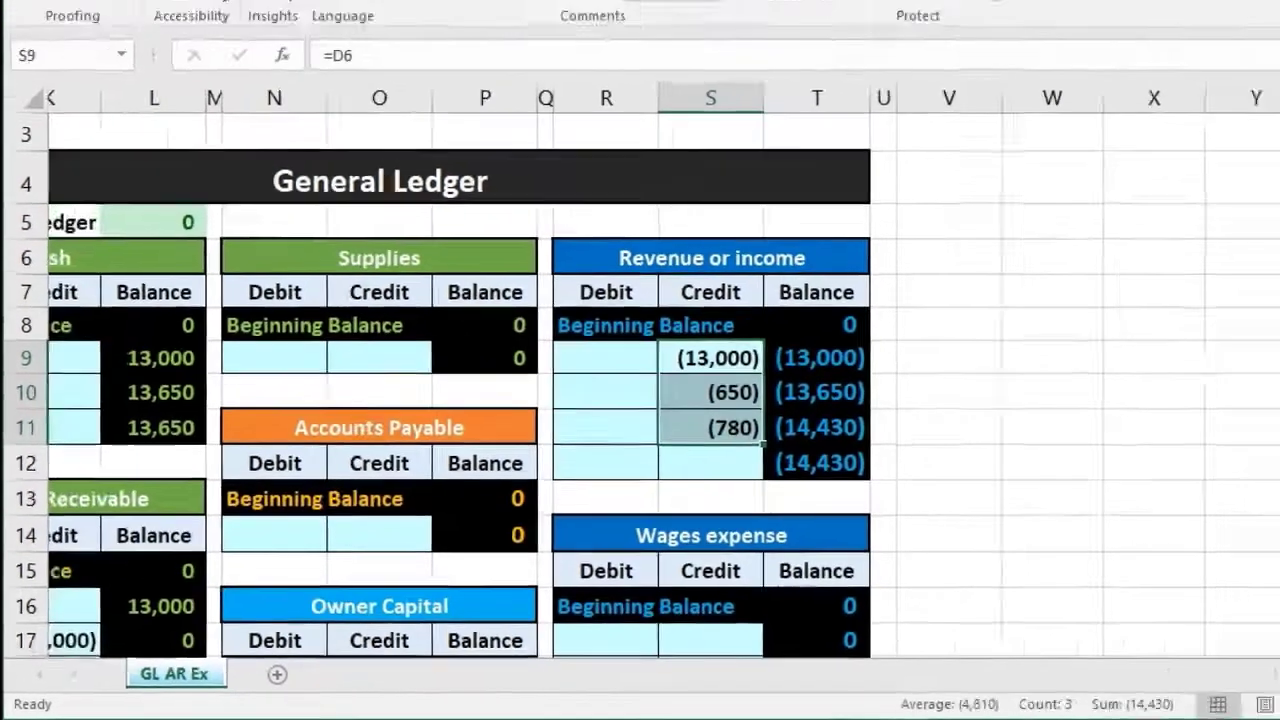
Review the remaining general ledger accounts, then examine the trial balance accounts, their balances and the total in H13
drag(1279, 663, 1279, 665)
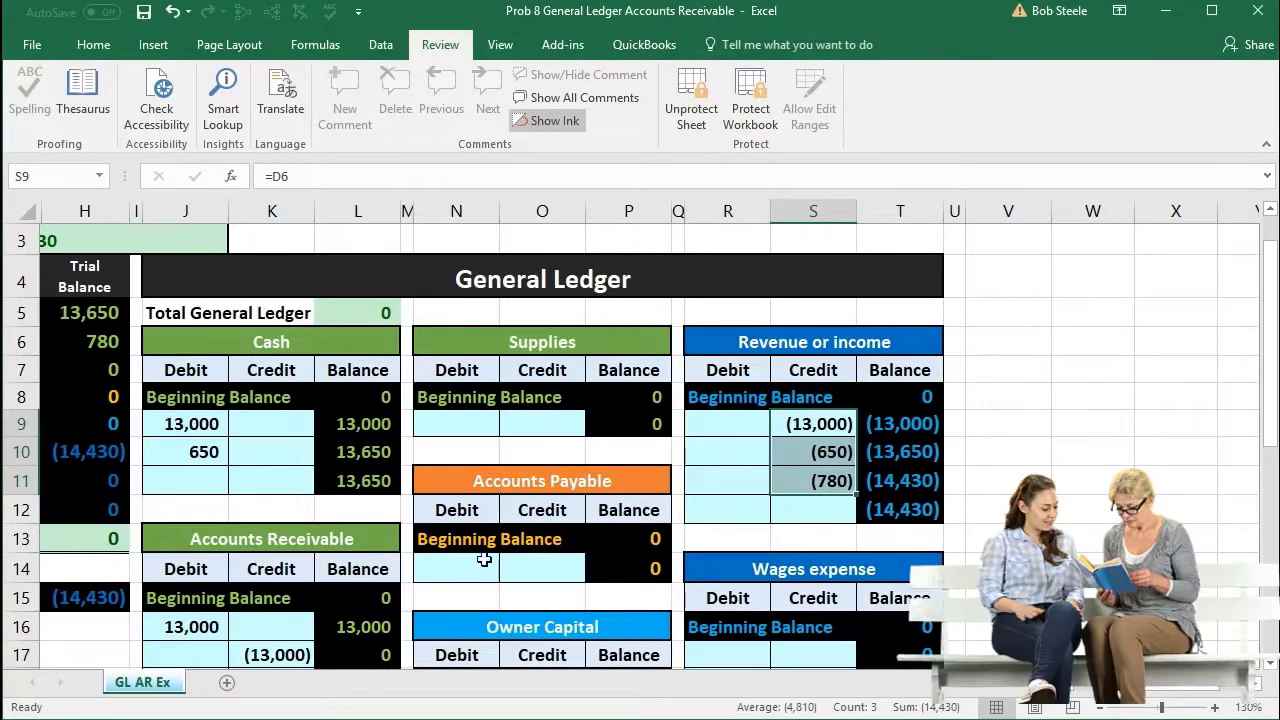
scroll(475, 552, down, 1)
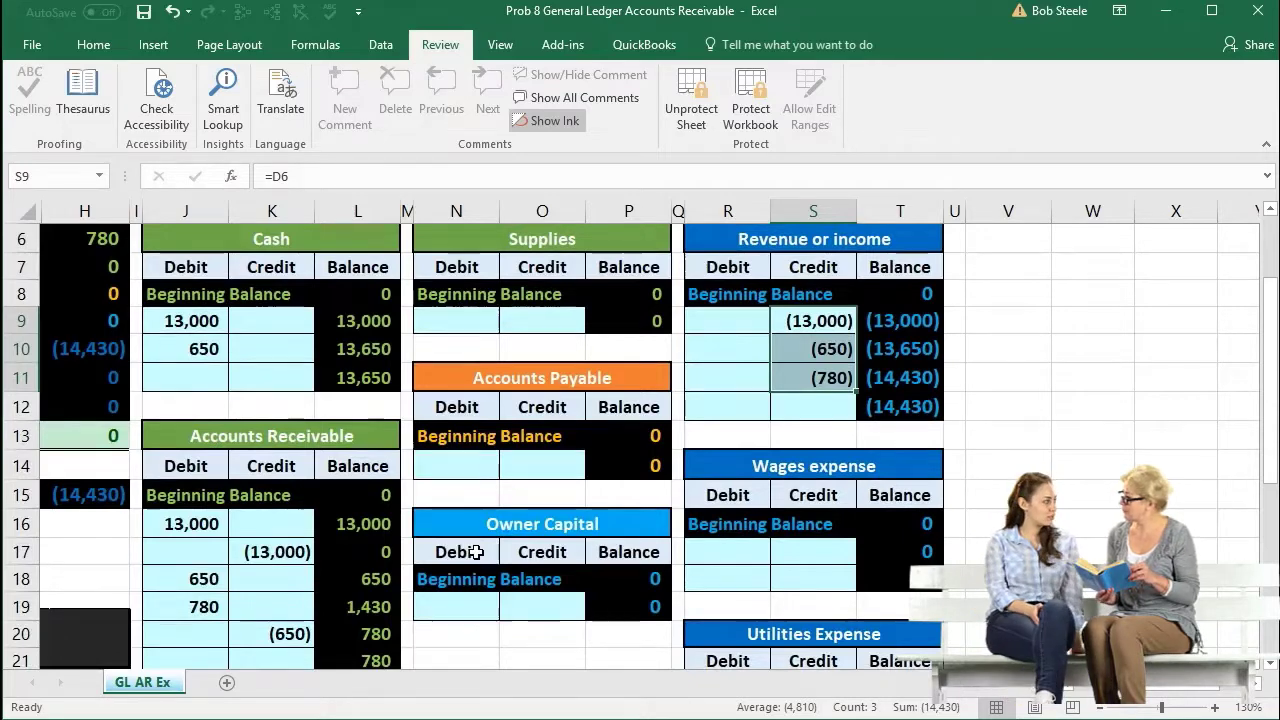
scroll(475, 552, down, 1)
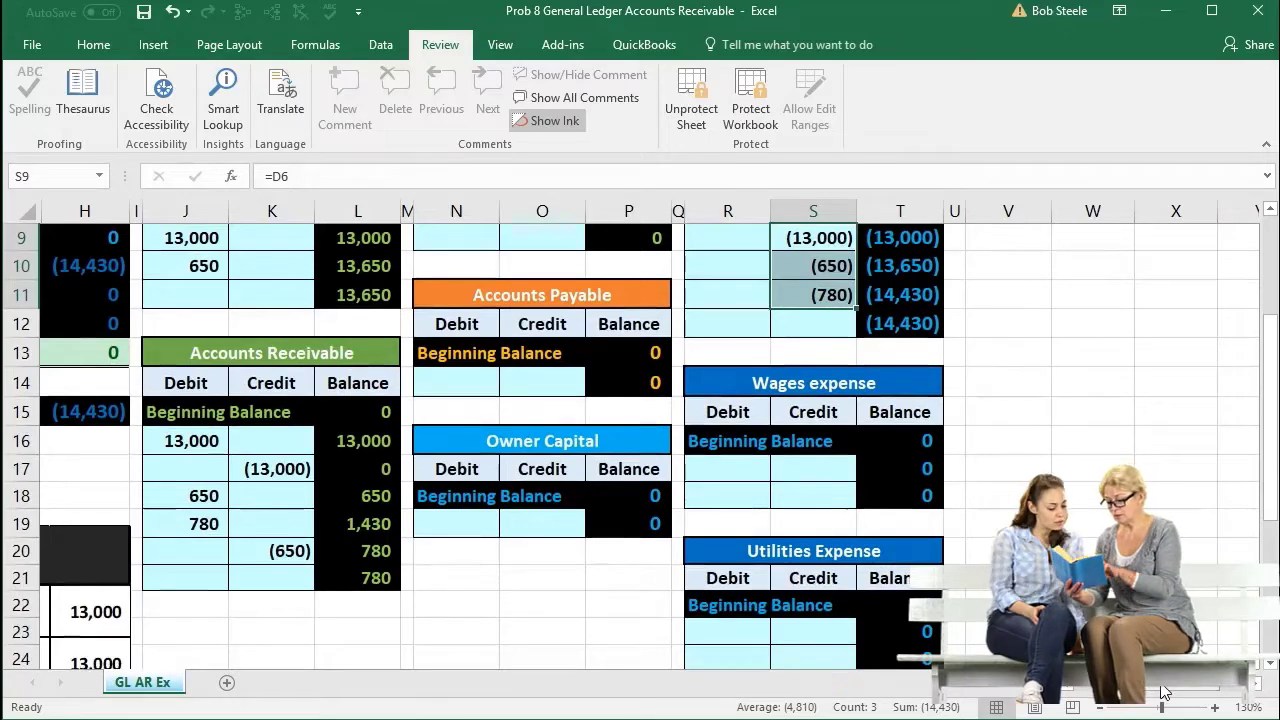
scroll(1163, 692, left, 3)
scroll(751, 569, up, 2)
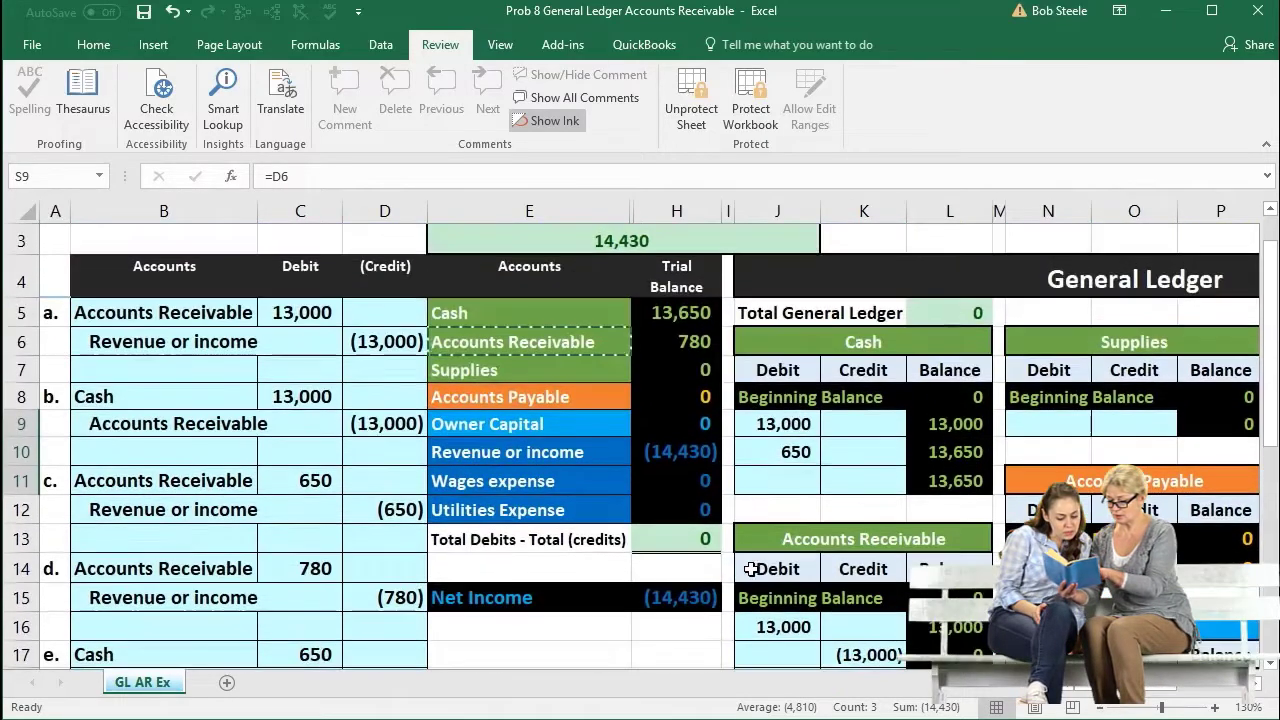
click(661, 322)
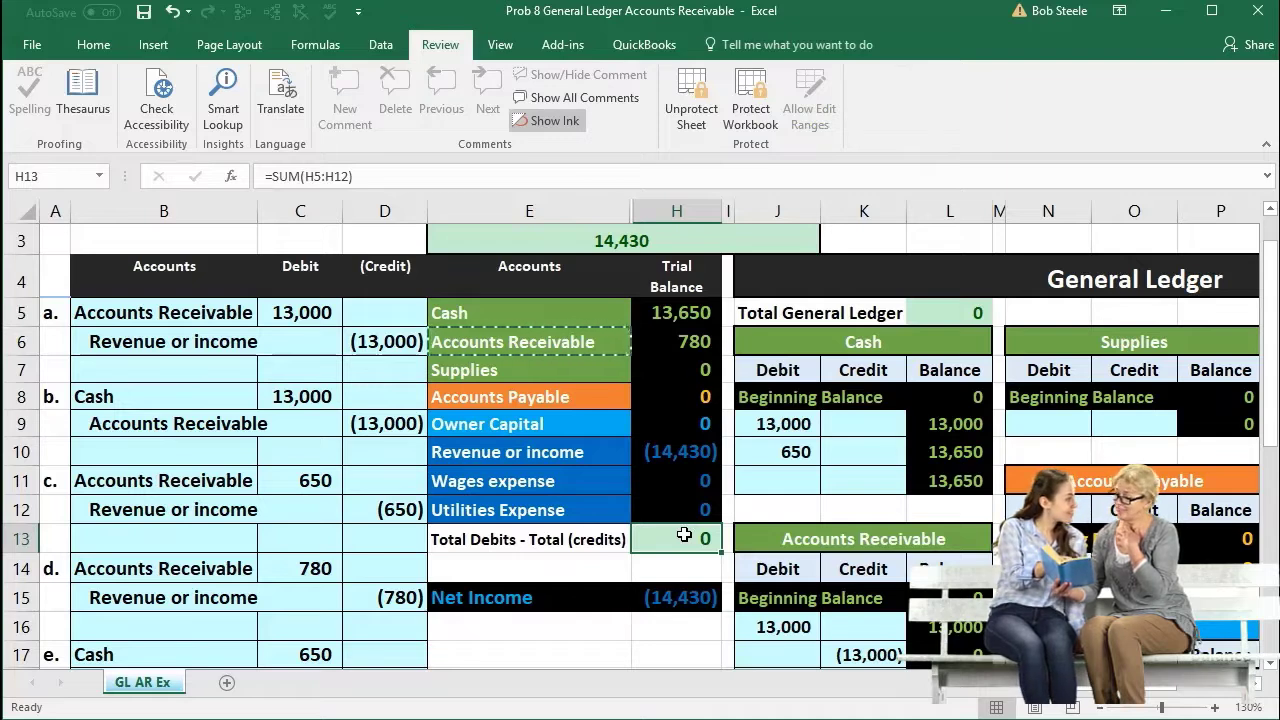
click(513, 316)
drag(677, 394, 679, 507)
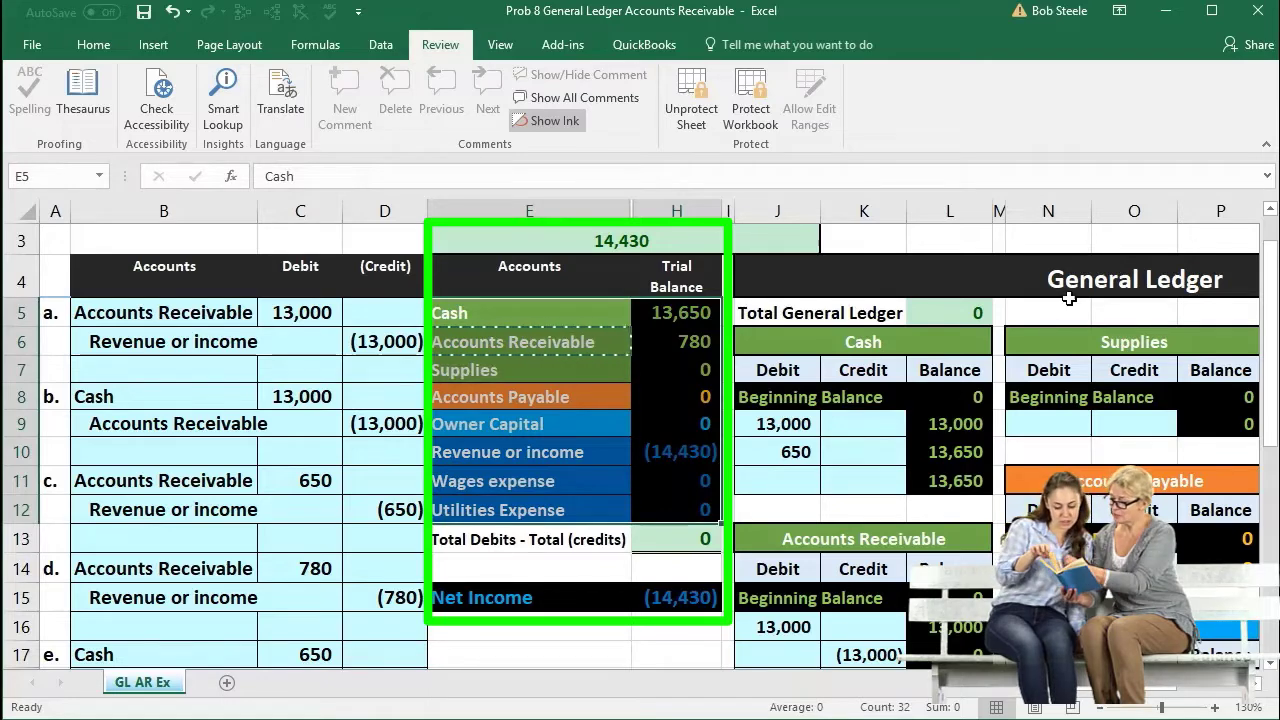
click(662, 358)
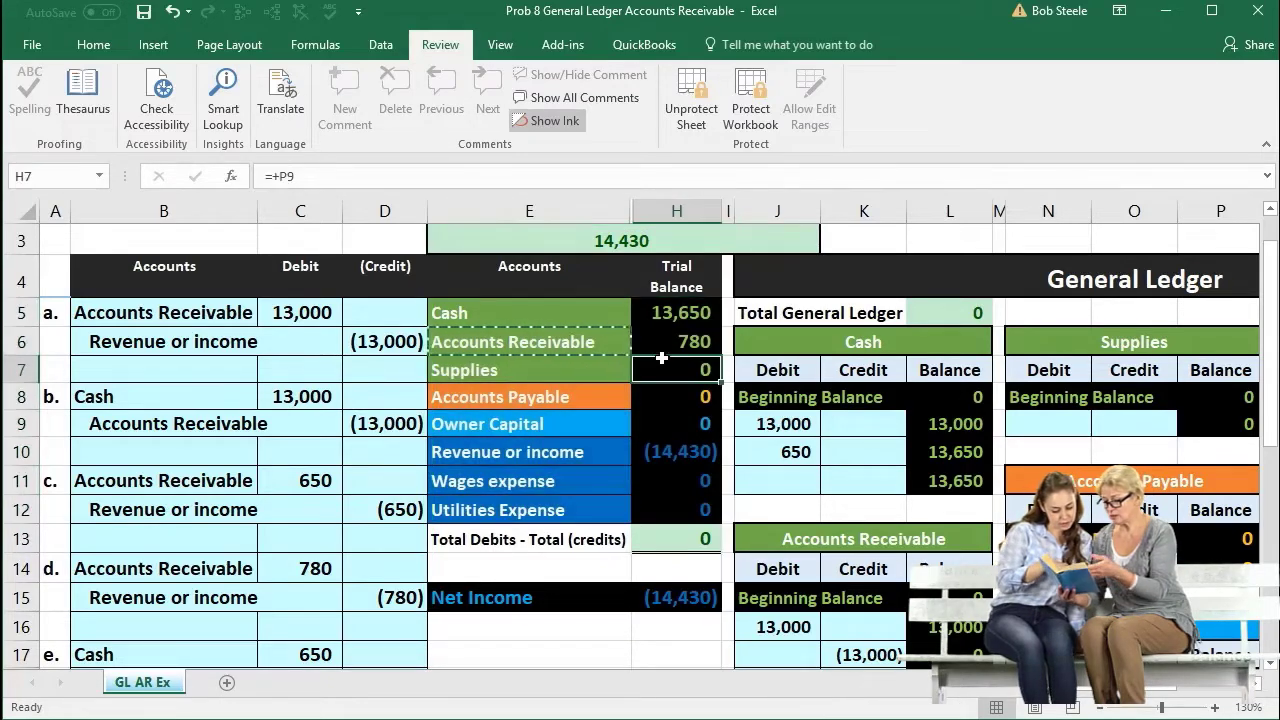